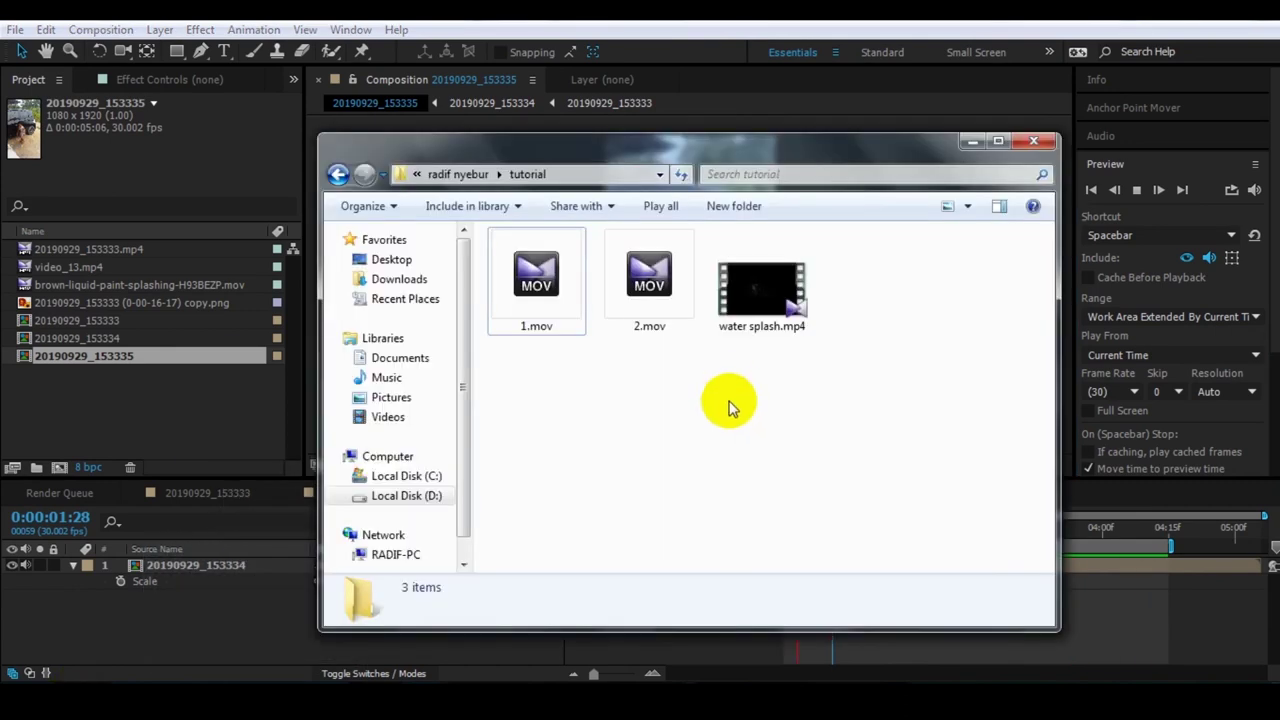
Step: Close the current project without saving and import 1.mov and 2.mov from Explorer
drag(539, 368, 686, 280)
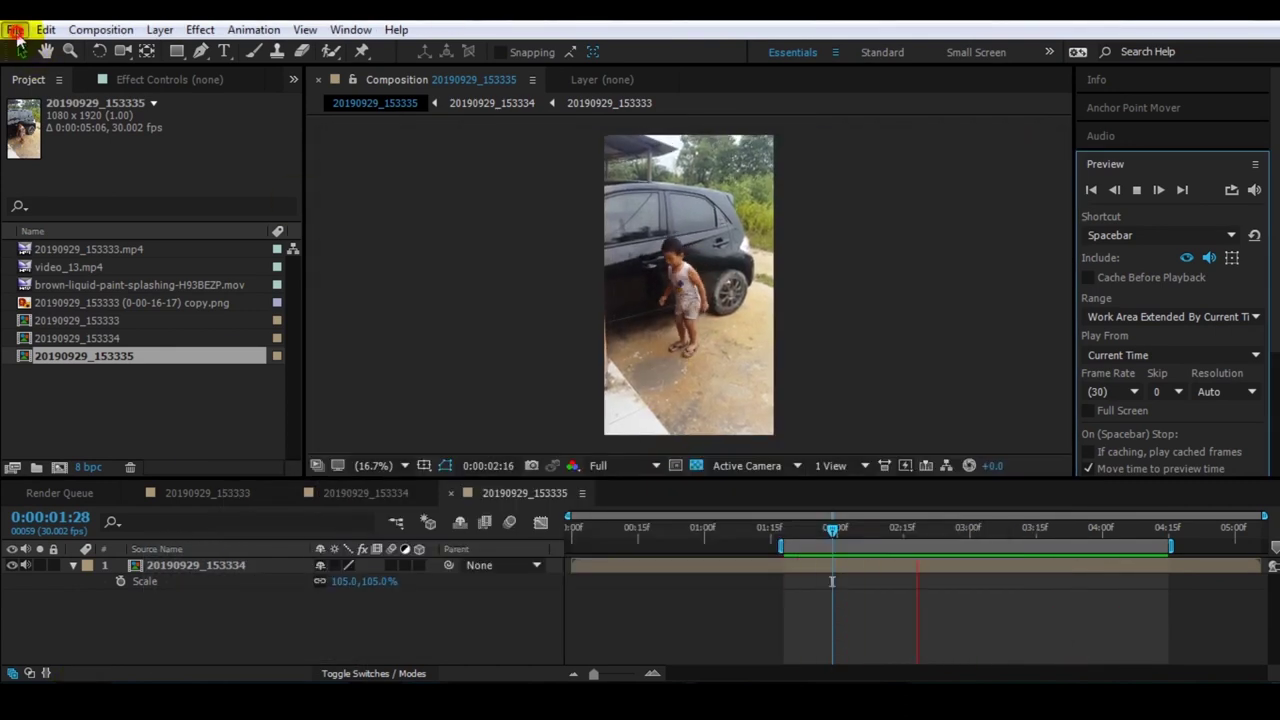
click(15, 29)
click(30, 164)
click(669, 378)
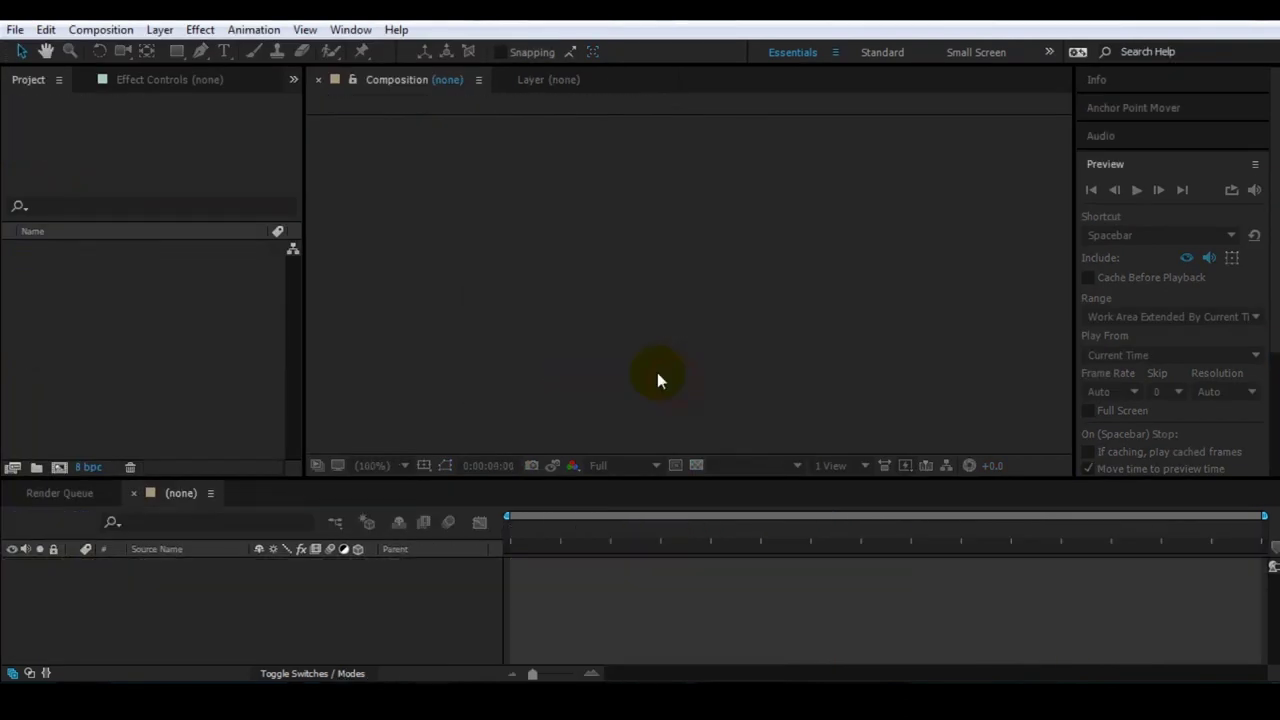
drag(536, 290, 181, 348)
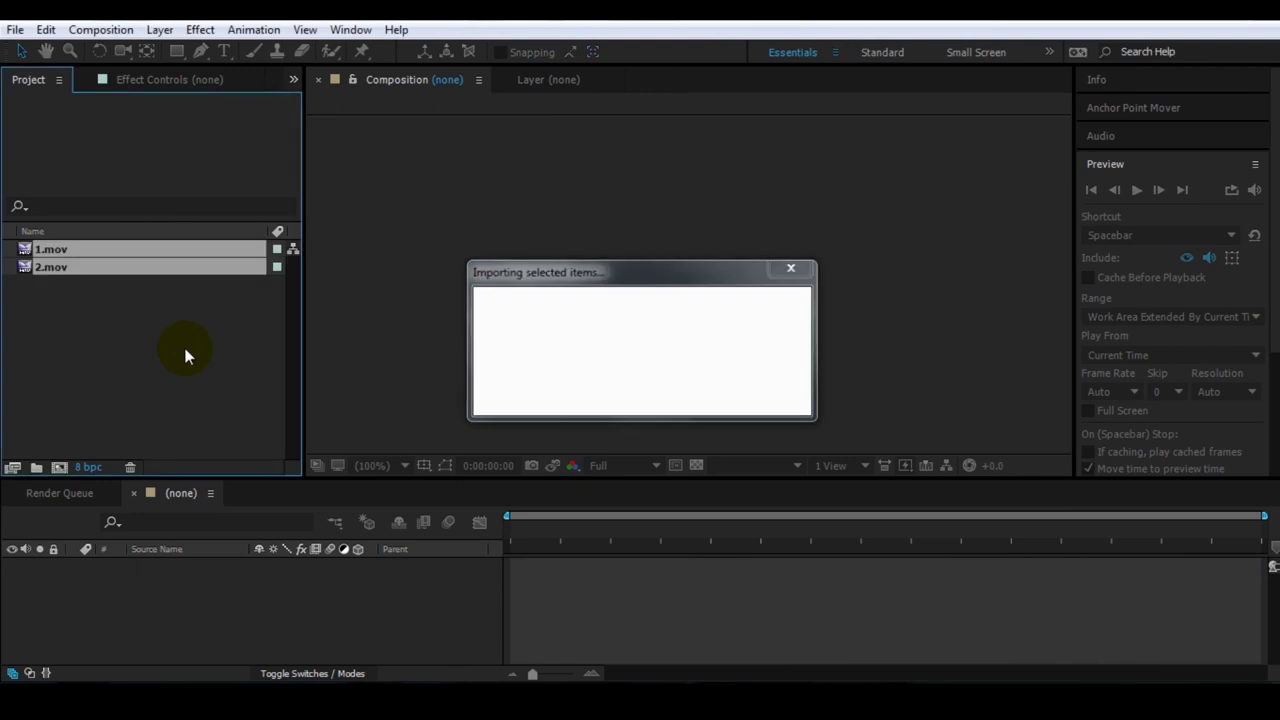
Step: Create composition 1 from both clips, using 1.mov for dimensions and no layer sequencing
click(166, 371)
mouse_move(96, 318)
mouse_down()
mouse_move(45, 247)
mouse_move(58, 464)
mouse_up()
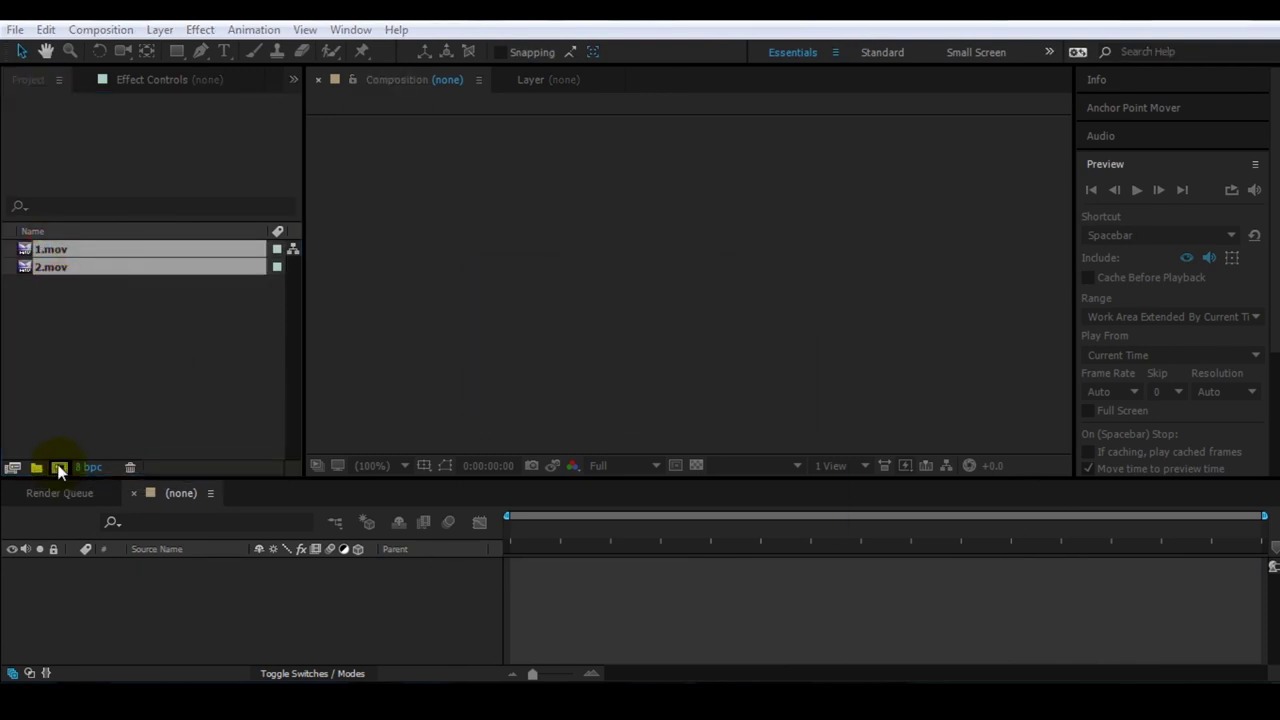
click(512, 208)
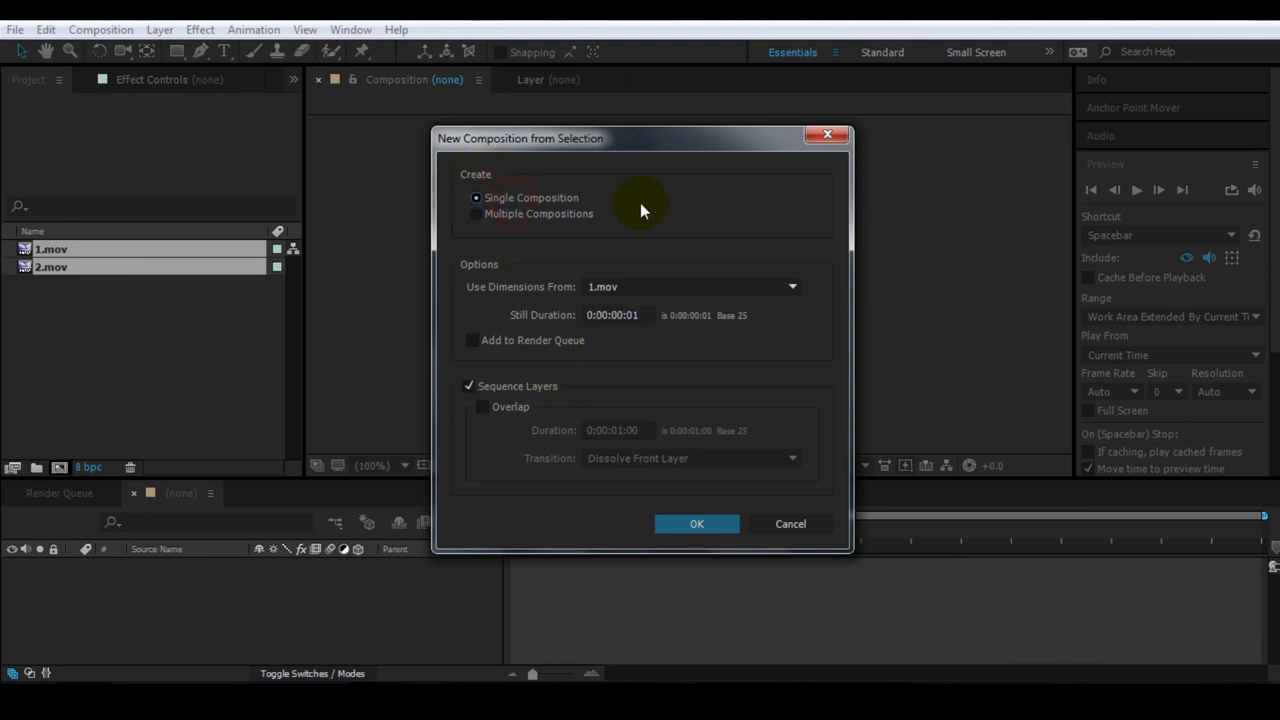
click(600, 287)
click(620, 303)
click(472, 389)
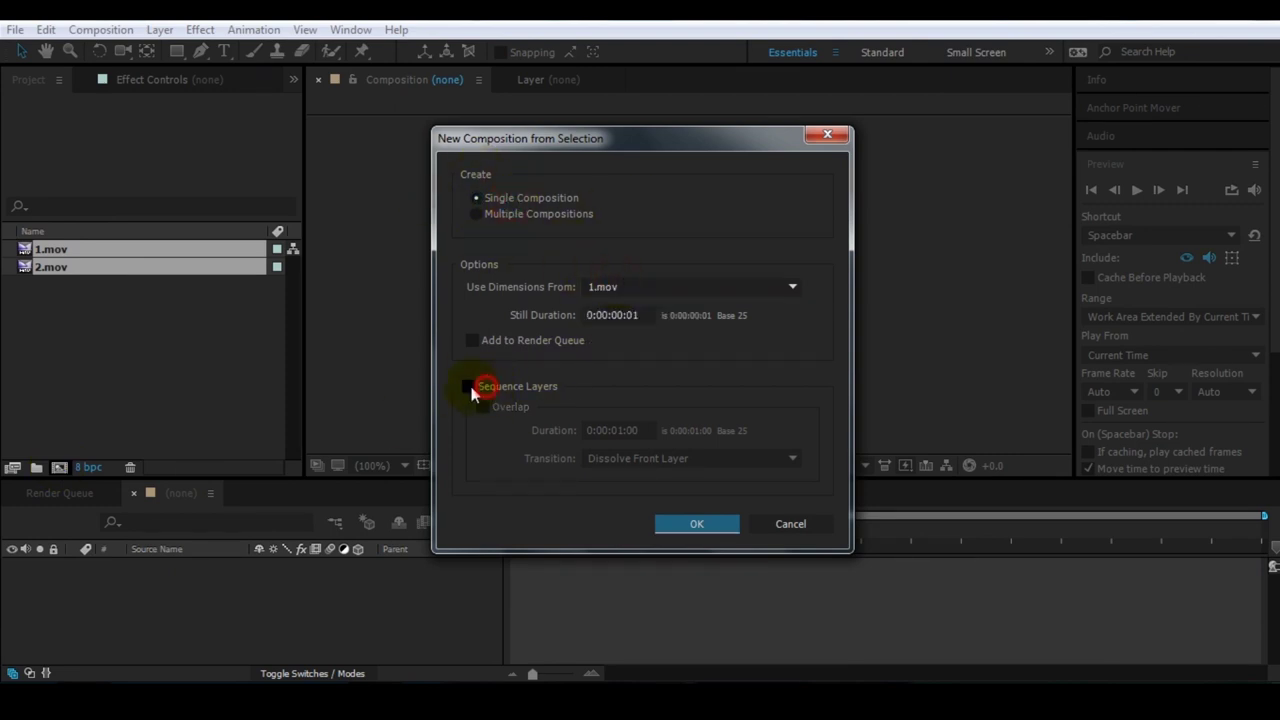
click(688, 524)
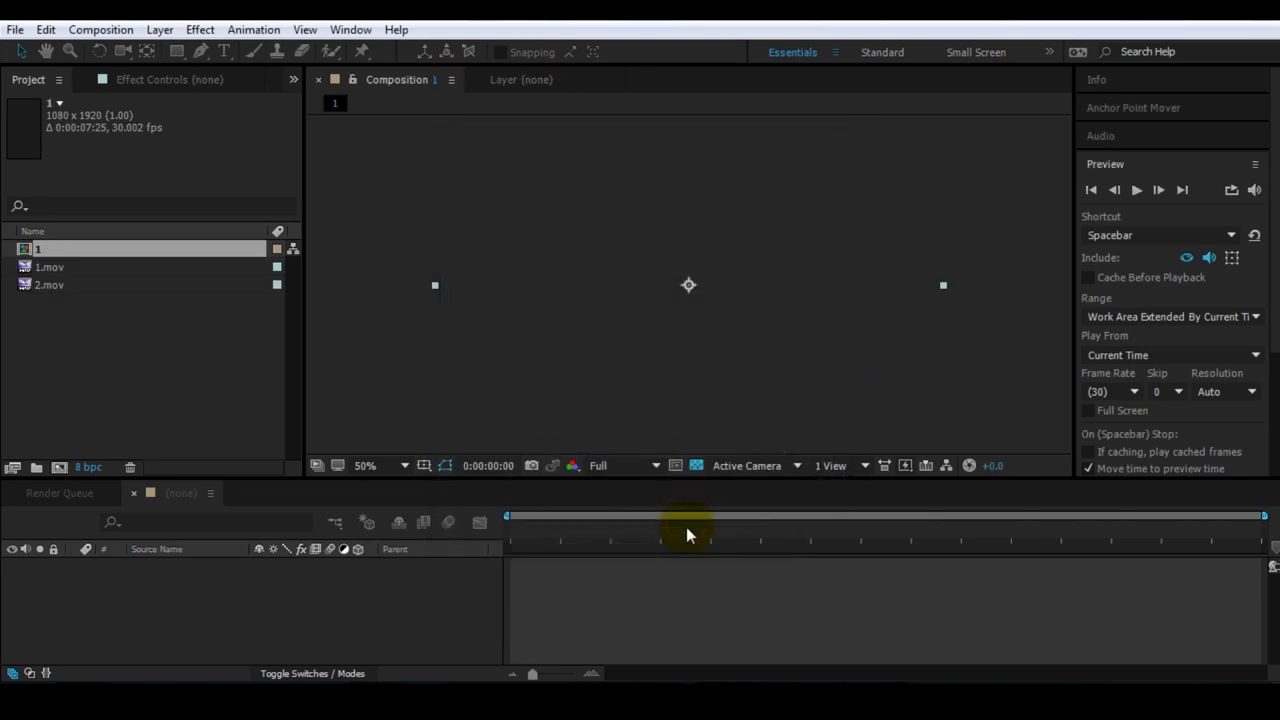
Step: Play composition 1 from the start to review both clips
drag(525, 529, 480, 532)
scroll(650, 340, down, 2)
click(1137, 190)
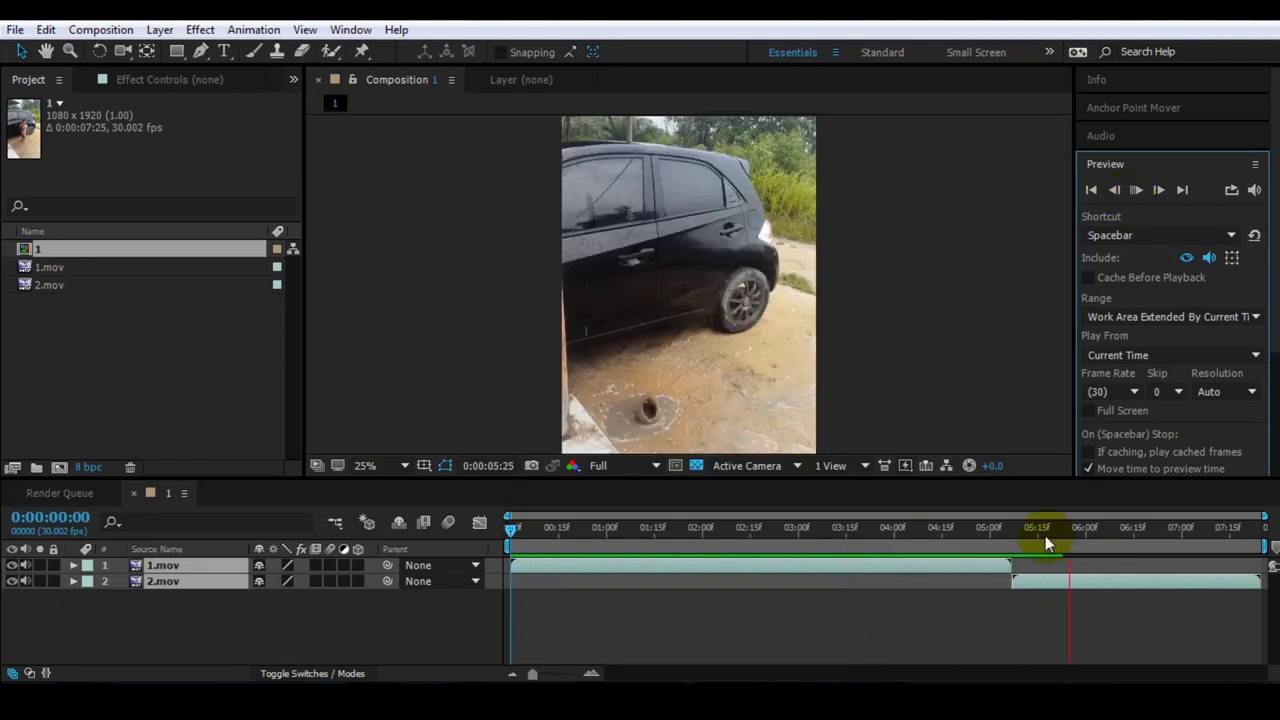
drag(1065, 538, 1096, 540)
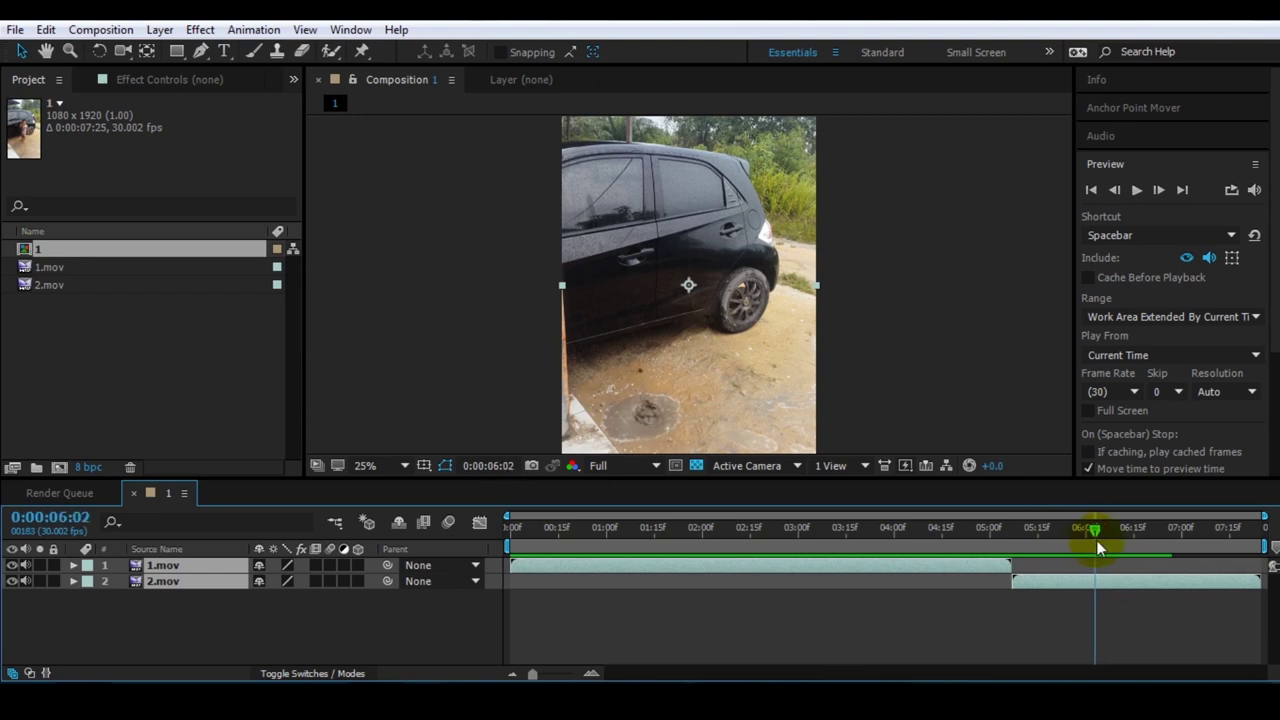
Step: Select the 1.mov layer and stop at 0:00:03:05, where the boy stands by the door
click(356, 612)
click(185, 566)
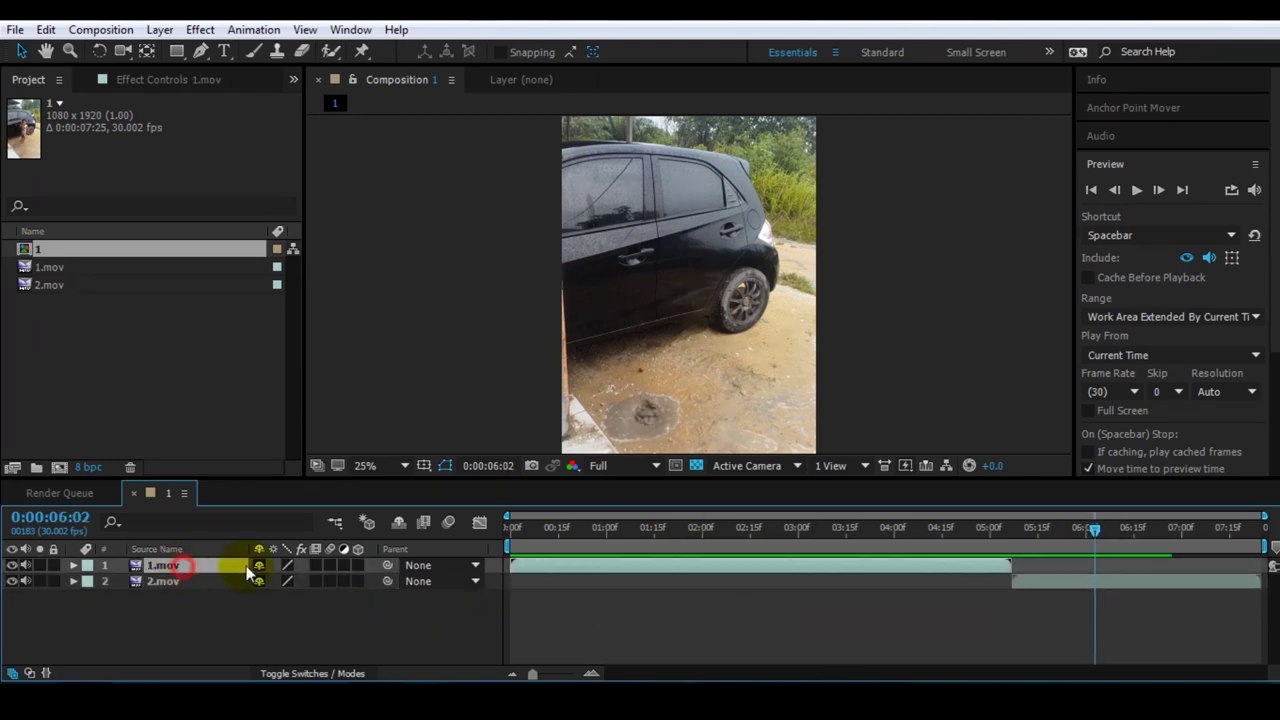
mouse_move(607, 533)
mouse_down()
mouse_move(766, 540)
mouse_move(819, 525)
mouse_up()
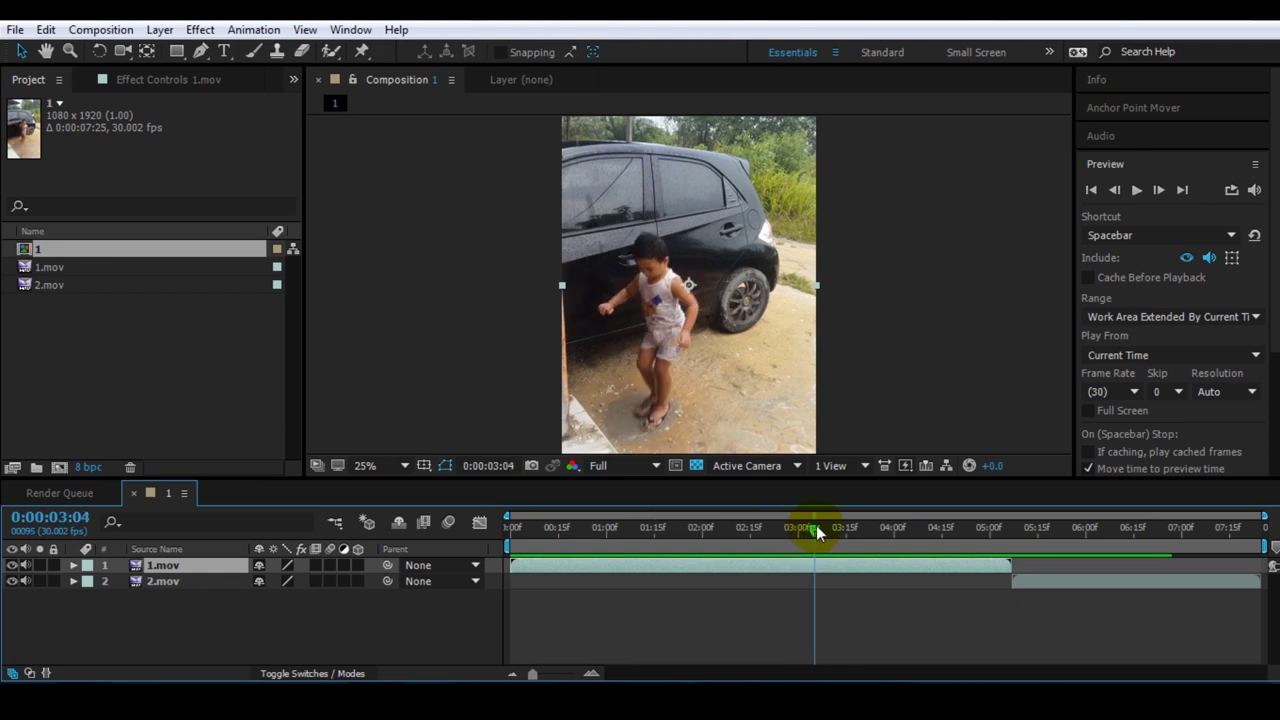
click(1113, 191)
click(1159, 191)
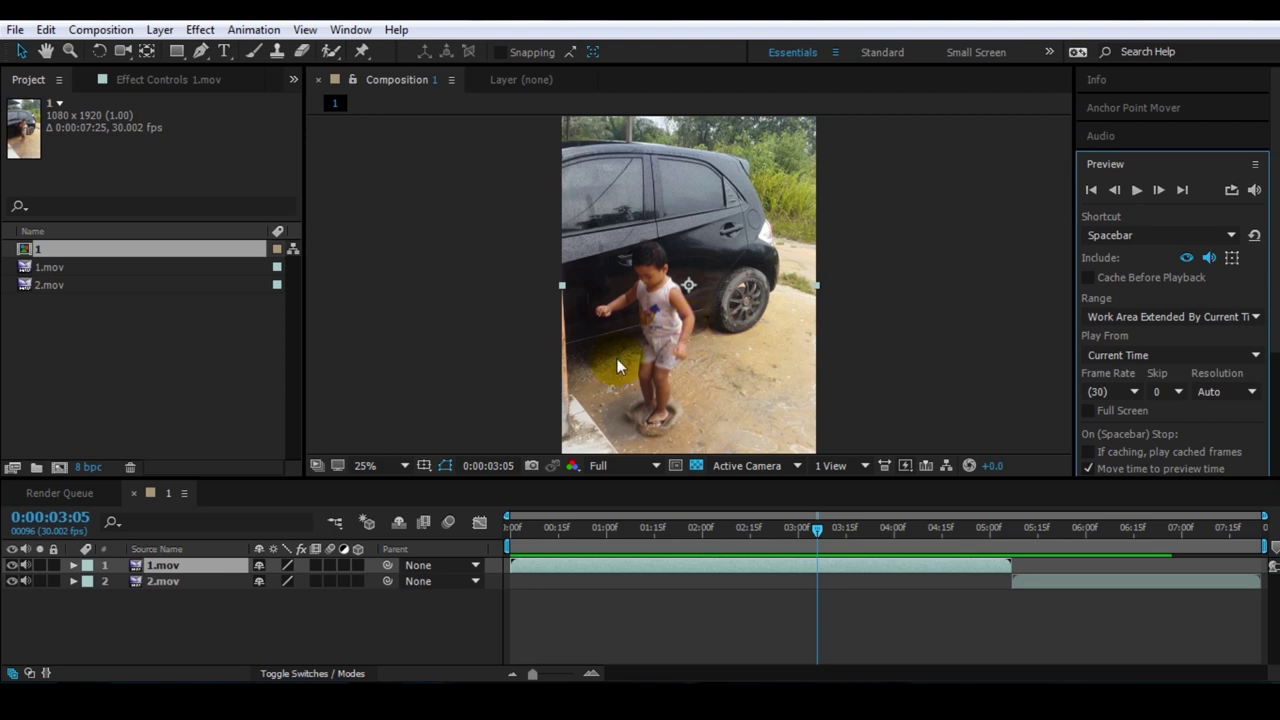
Step: Split the 1.mov layer into two at 0:00:03:05
click(615, 567)
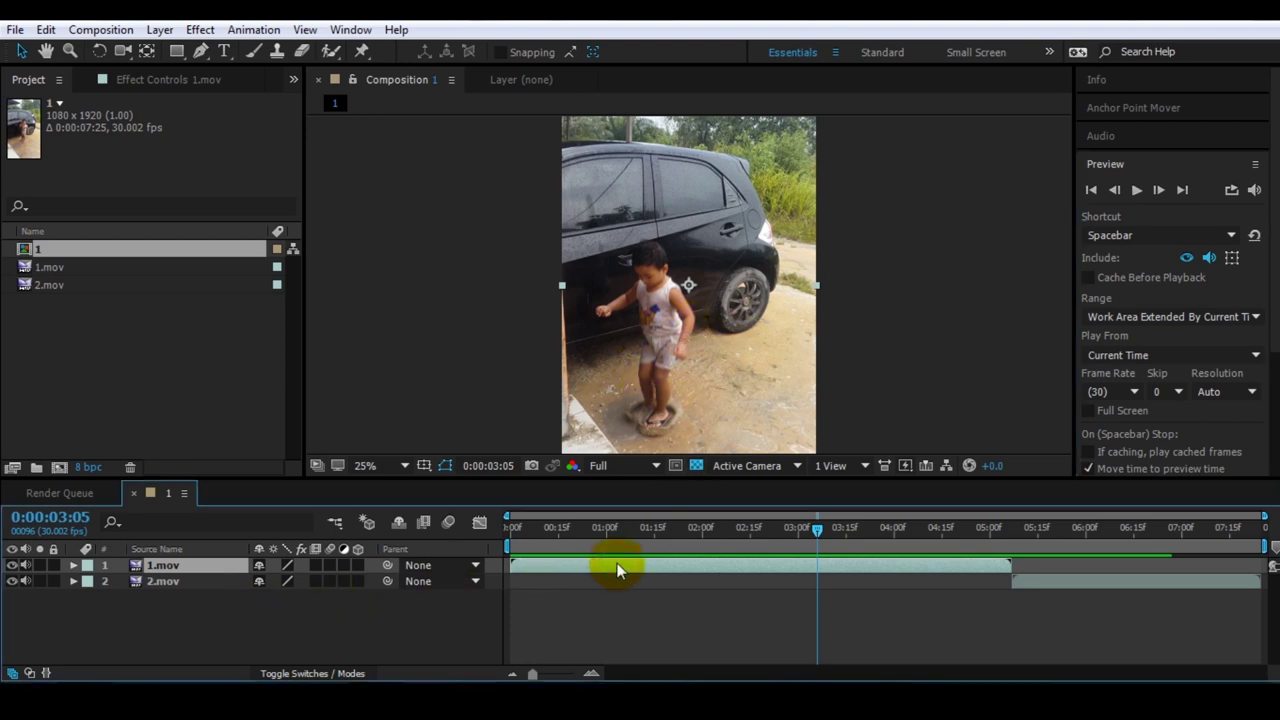
key(ctrl+shift+d)
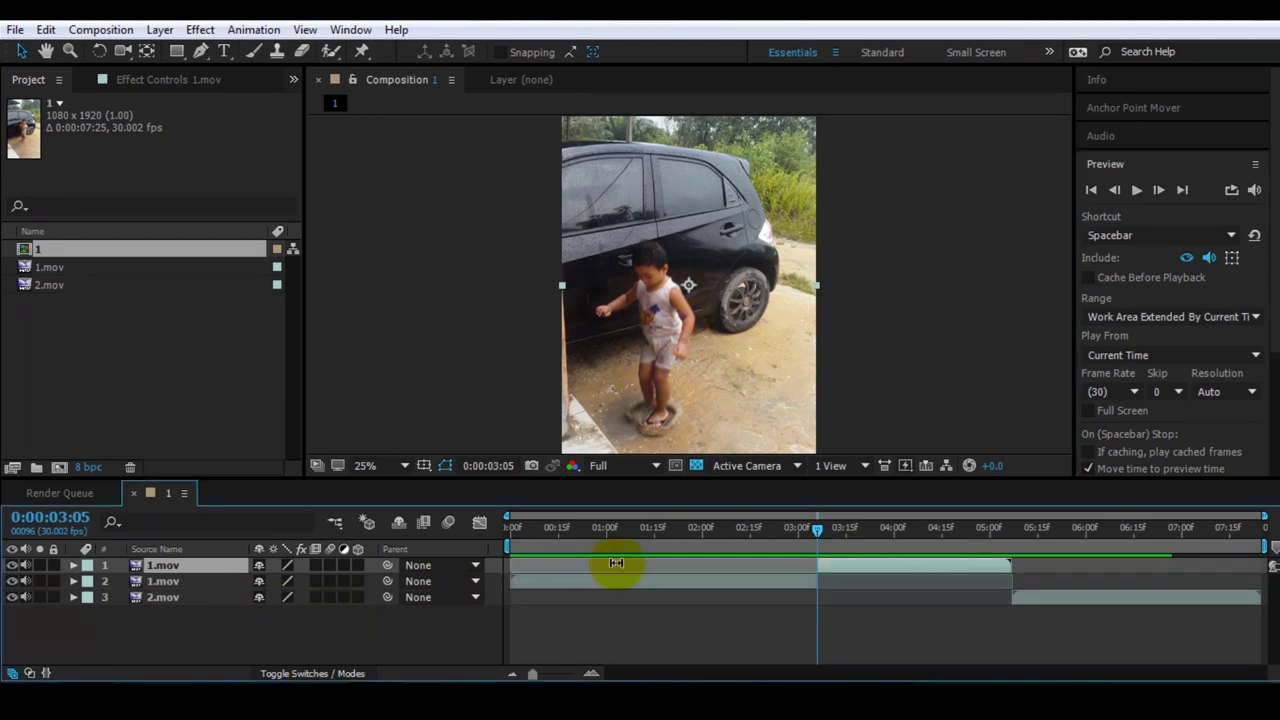
click(768, 582)
click(1035, 600)
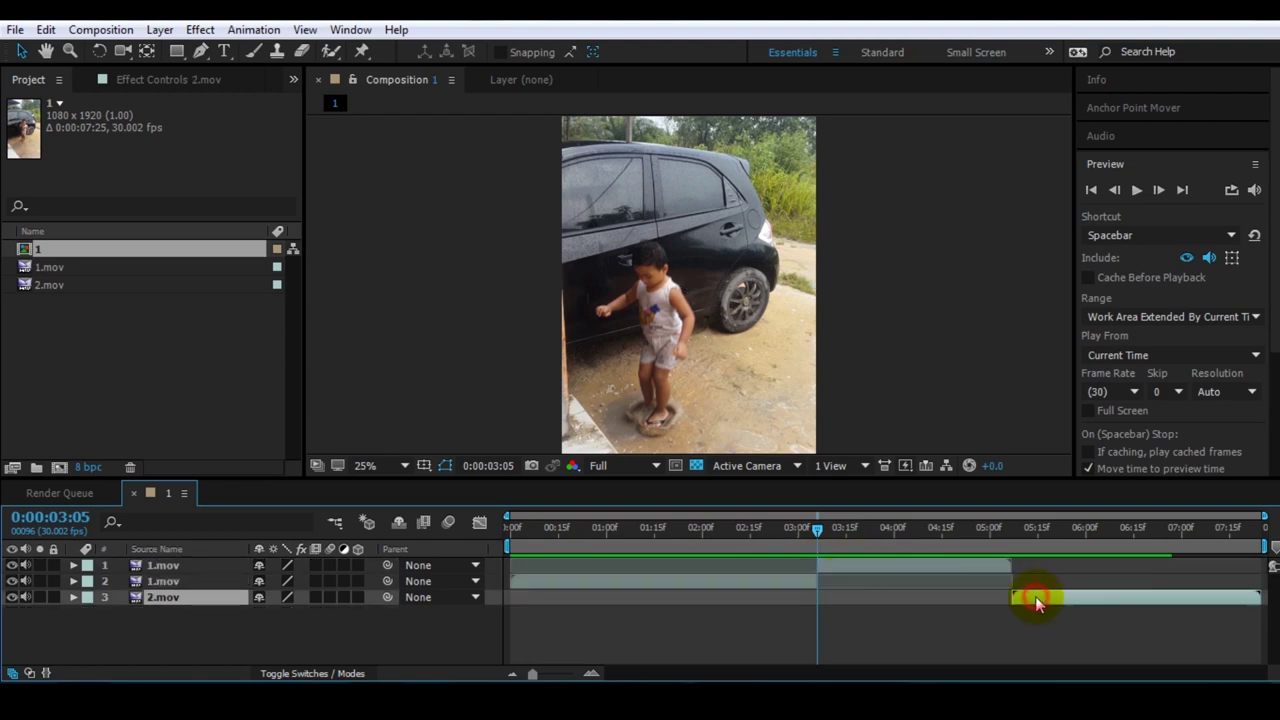
Step: Split 2.mov at 0:00:05:23, delete its front piece, and hide the top 1.mov layer
drag(818, 530, 1066, 560)
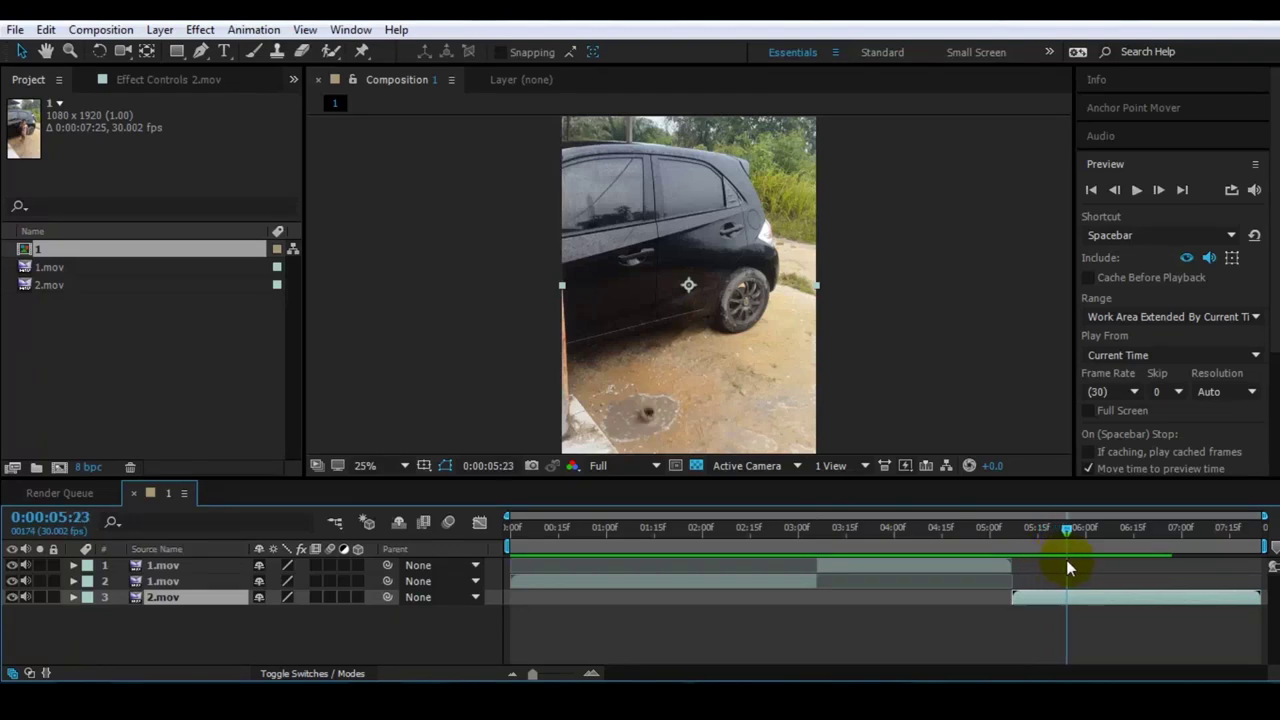
click(1116, 190)
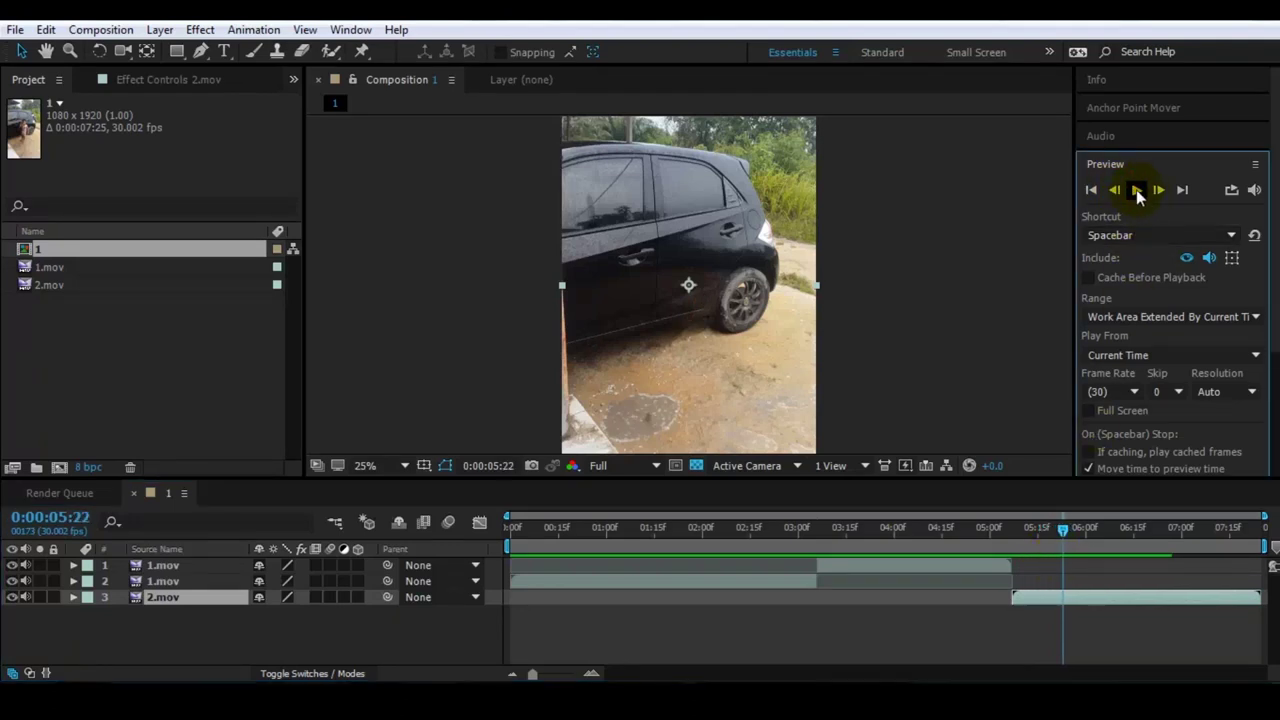
click(1158, 190)
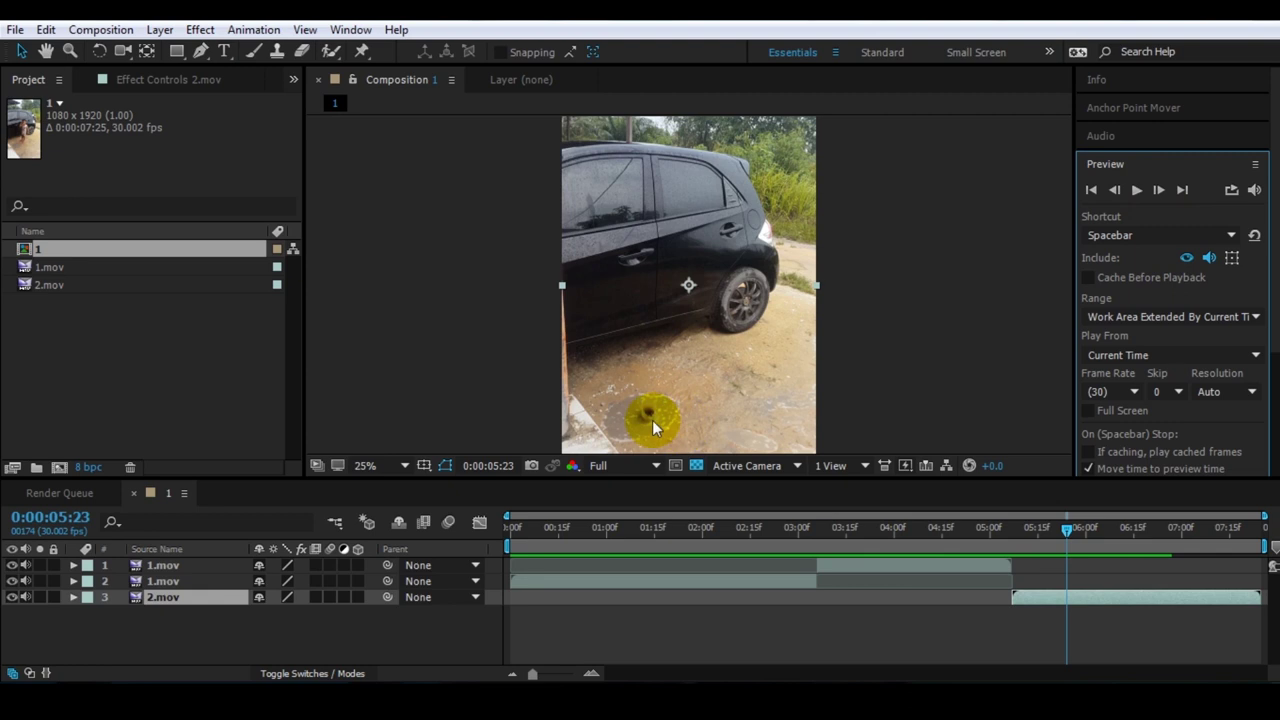
click(1040, 600)
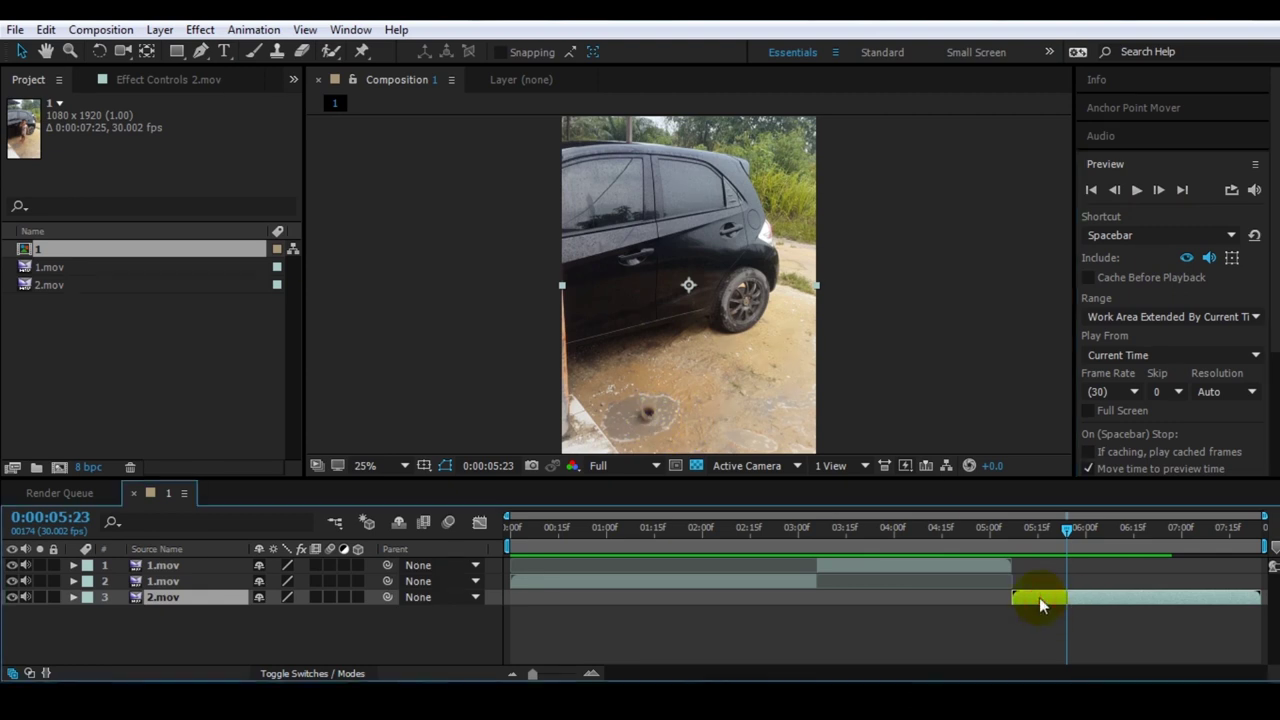
key(ctrl+shift+d)
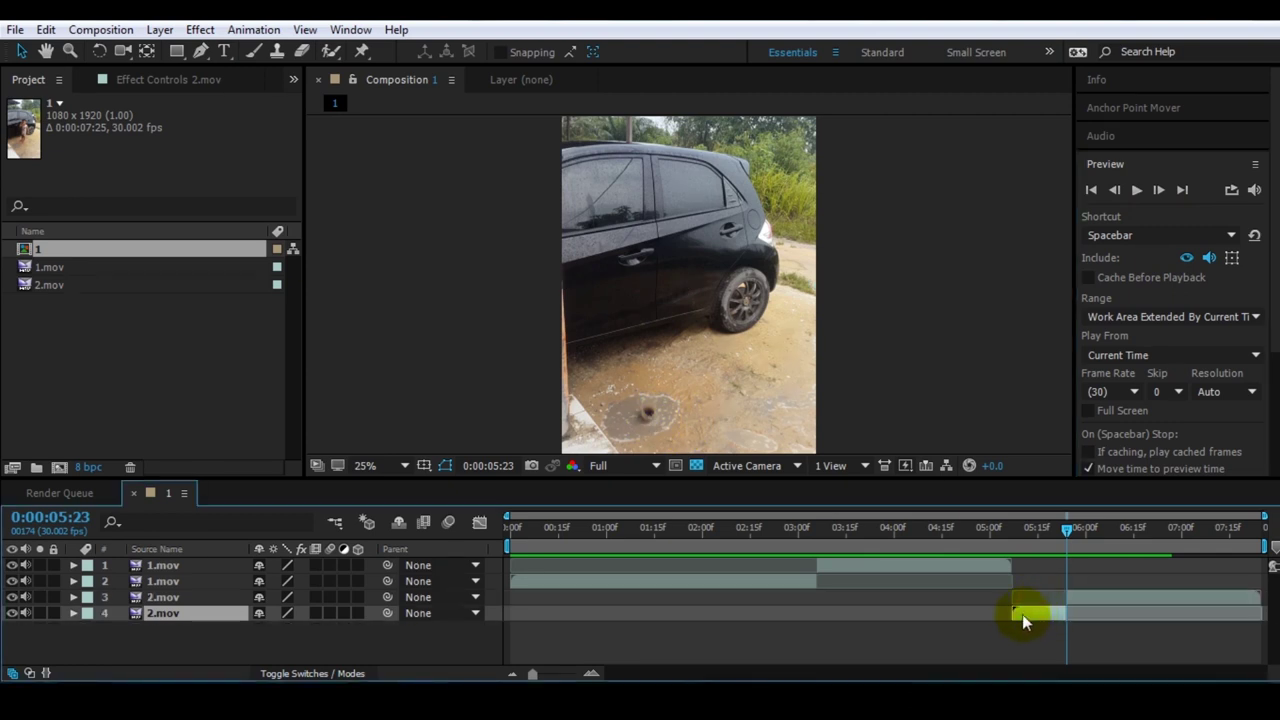
key(Delete)
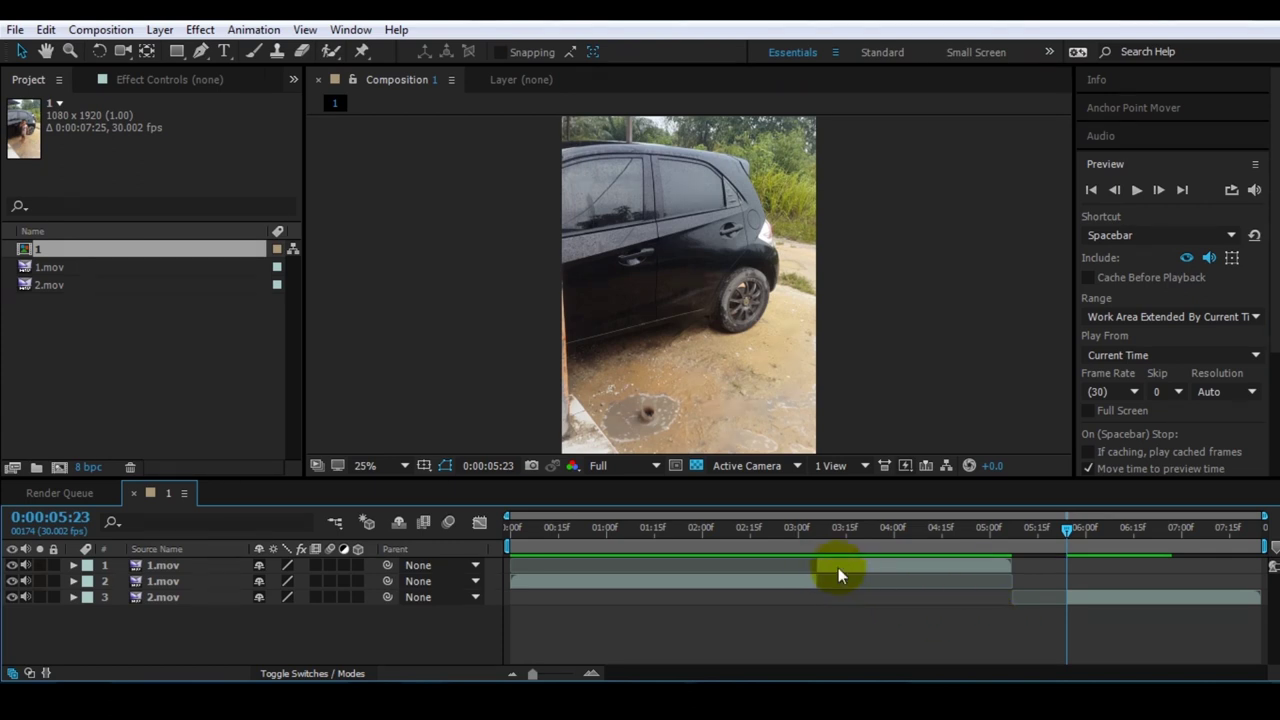
click(838, 567)
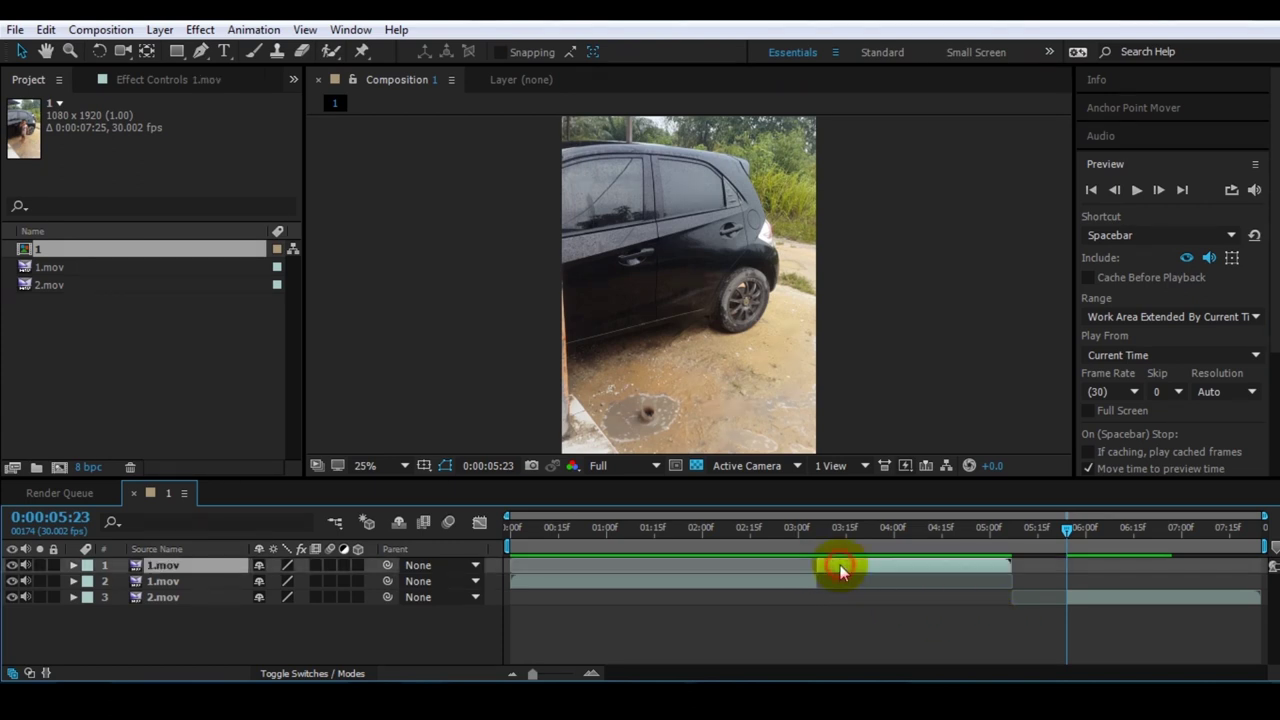
click(12, 566)
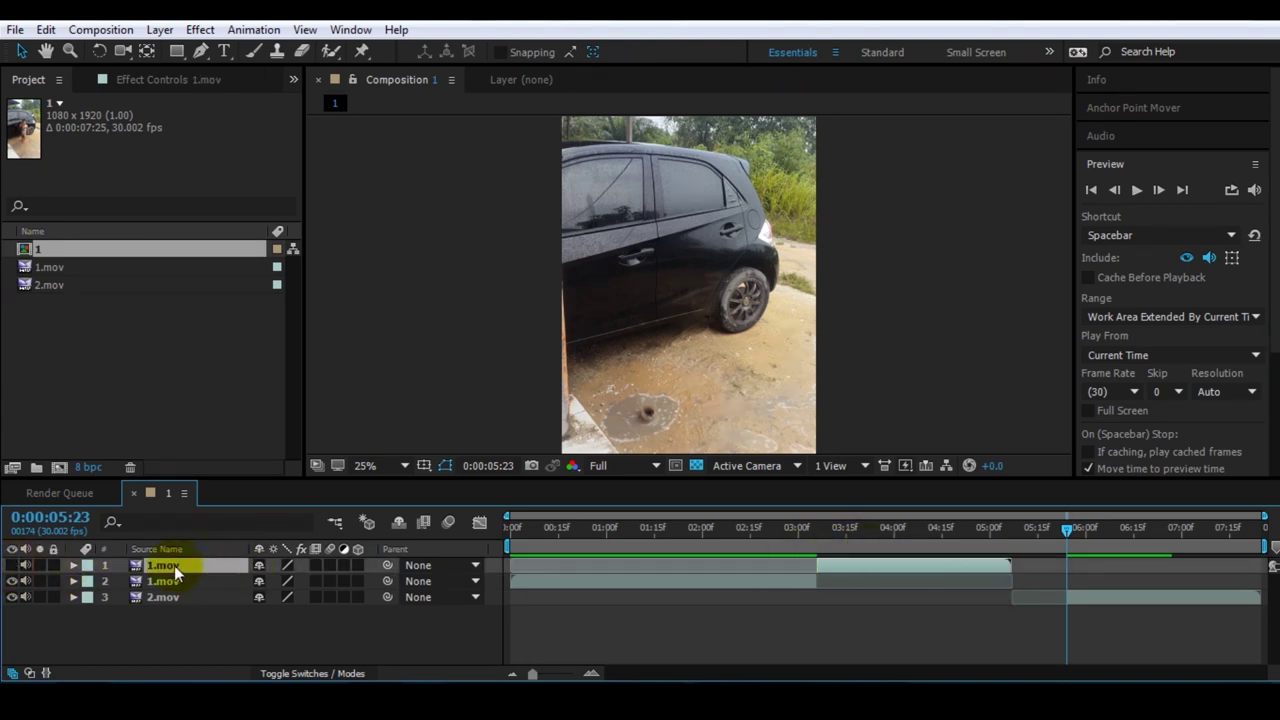
Step: Rename the three layers masking, Video 1 and Video 2 from top to bottom
click(163, 597)
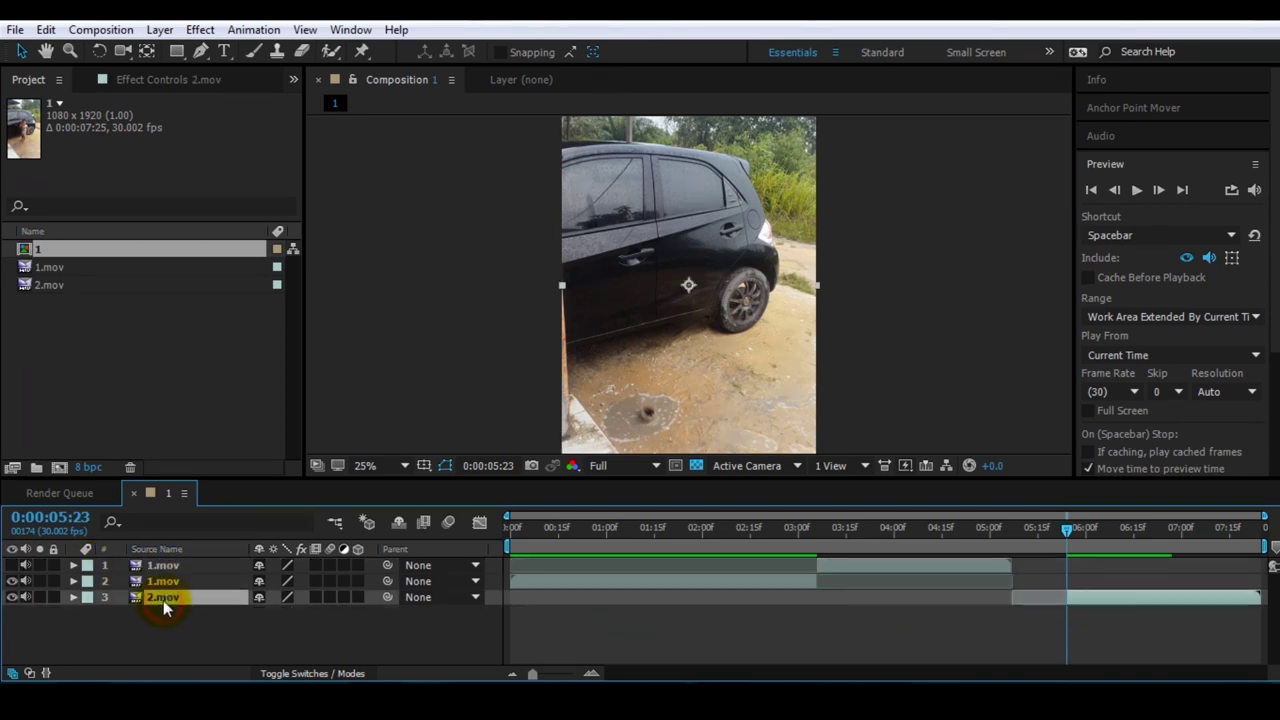
key(Return)
text(Video 2)
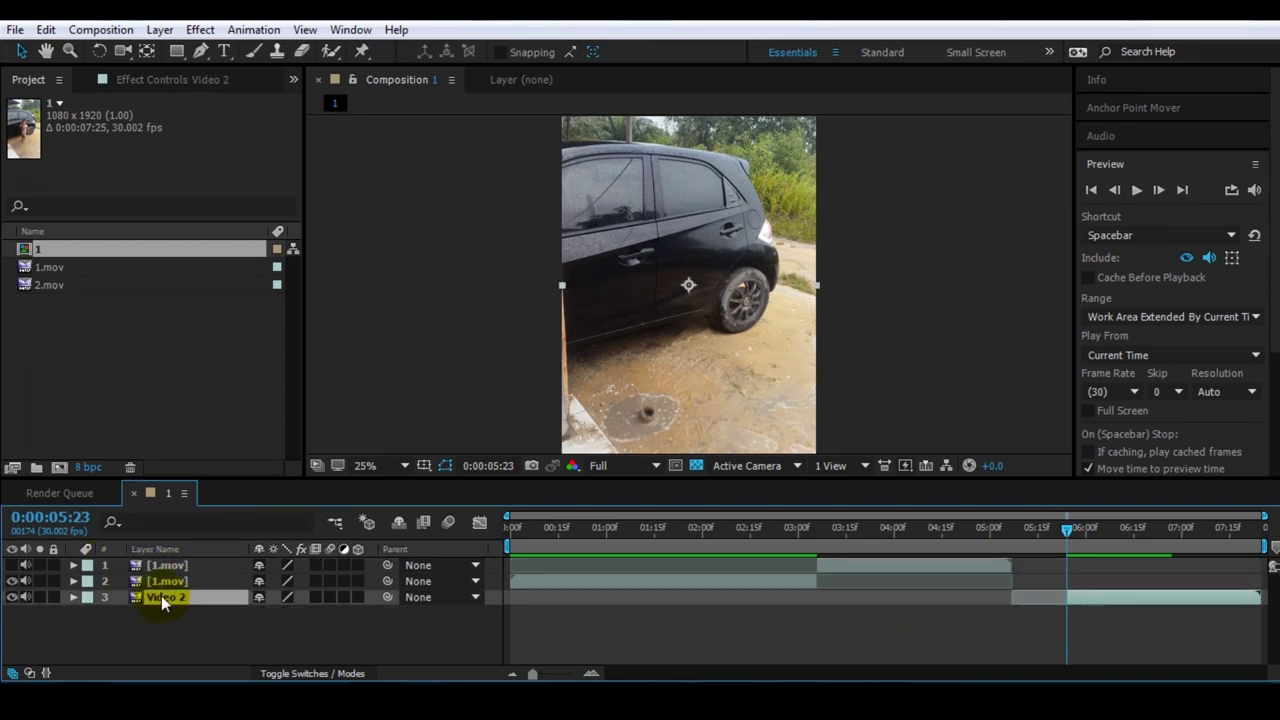
click(165, 584)
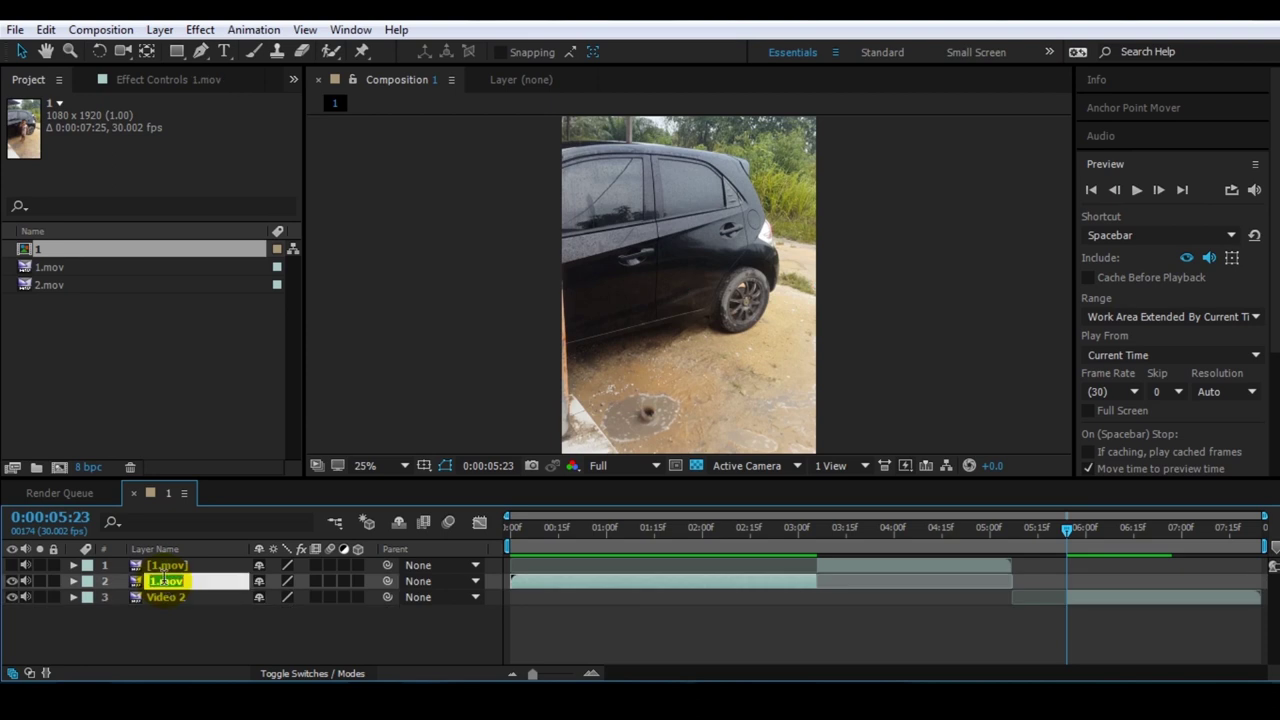
text(Video 1)
key(Return)
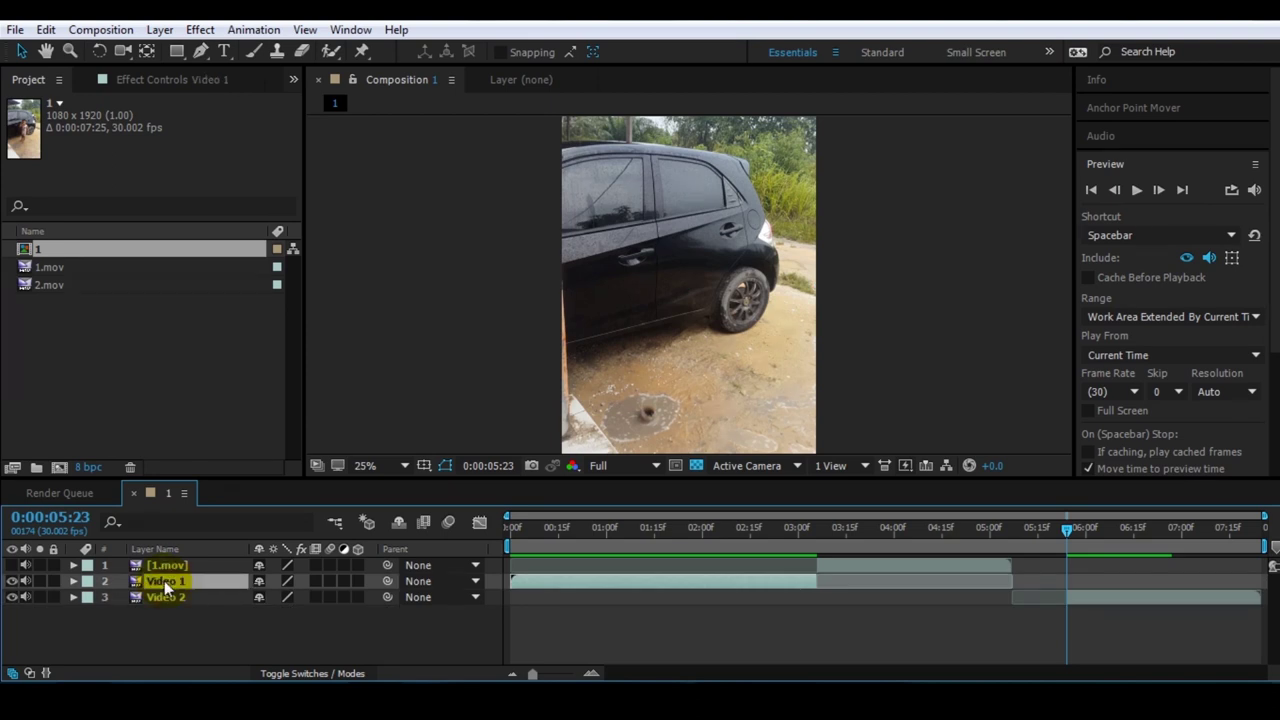
click(164, 566)
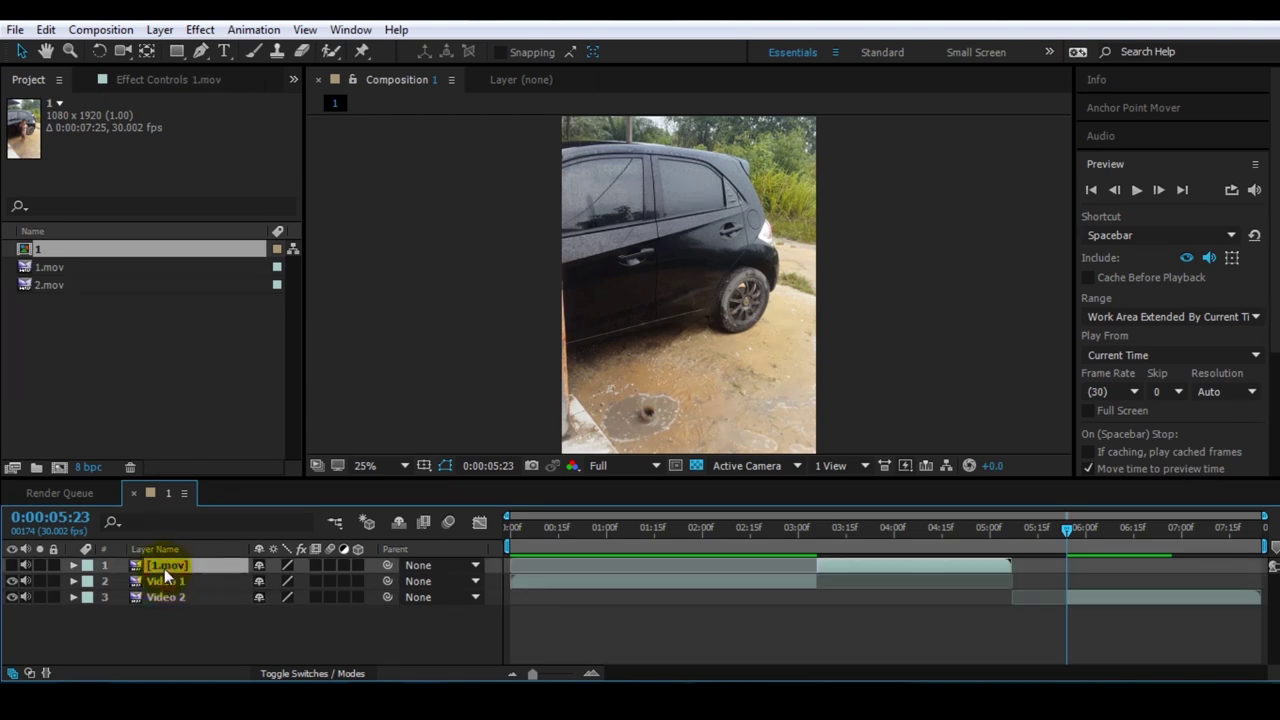
key(Return)
text(masking)
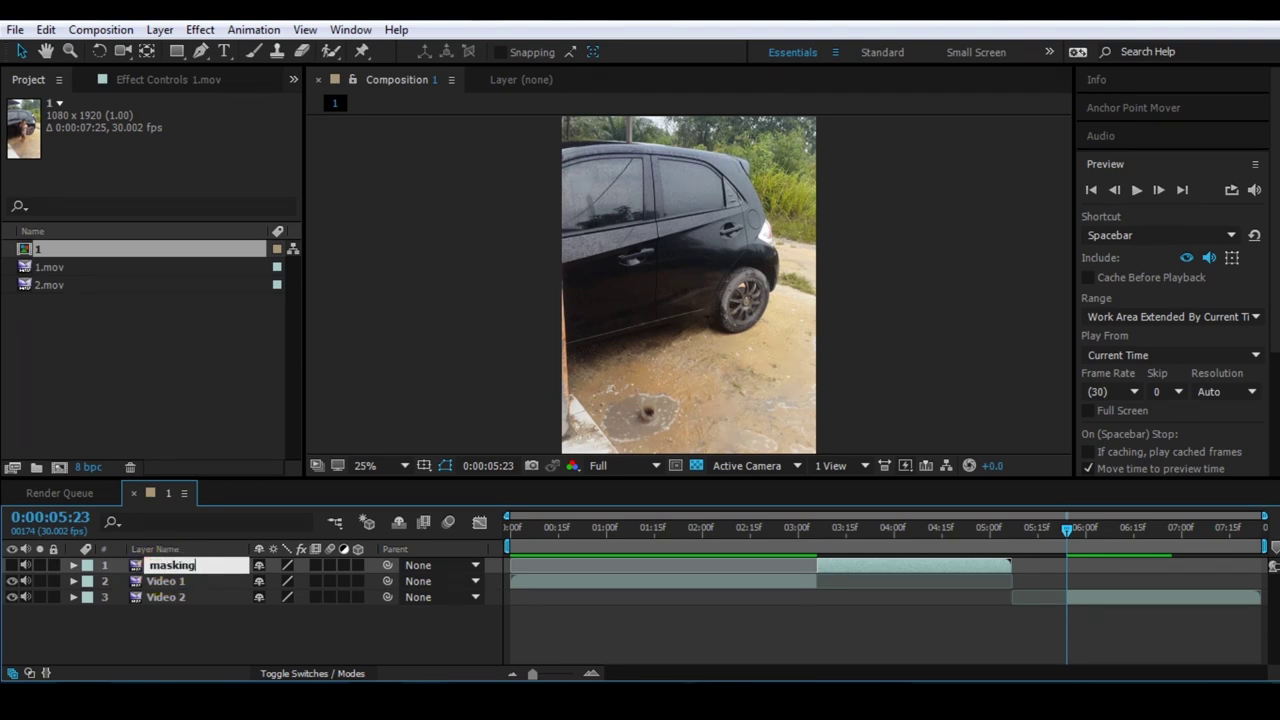
key(Return)
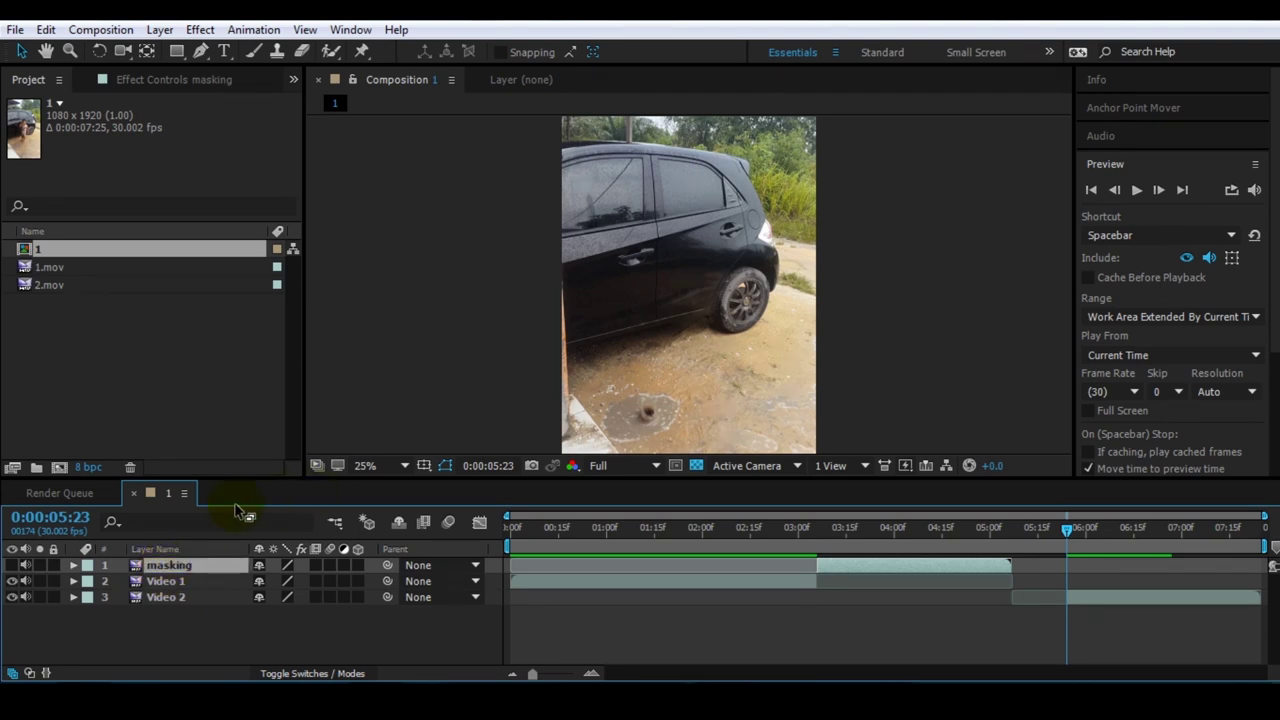
click(1110, 598)
click(165, 581)
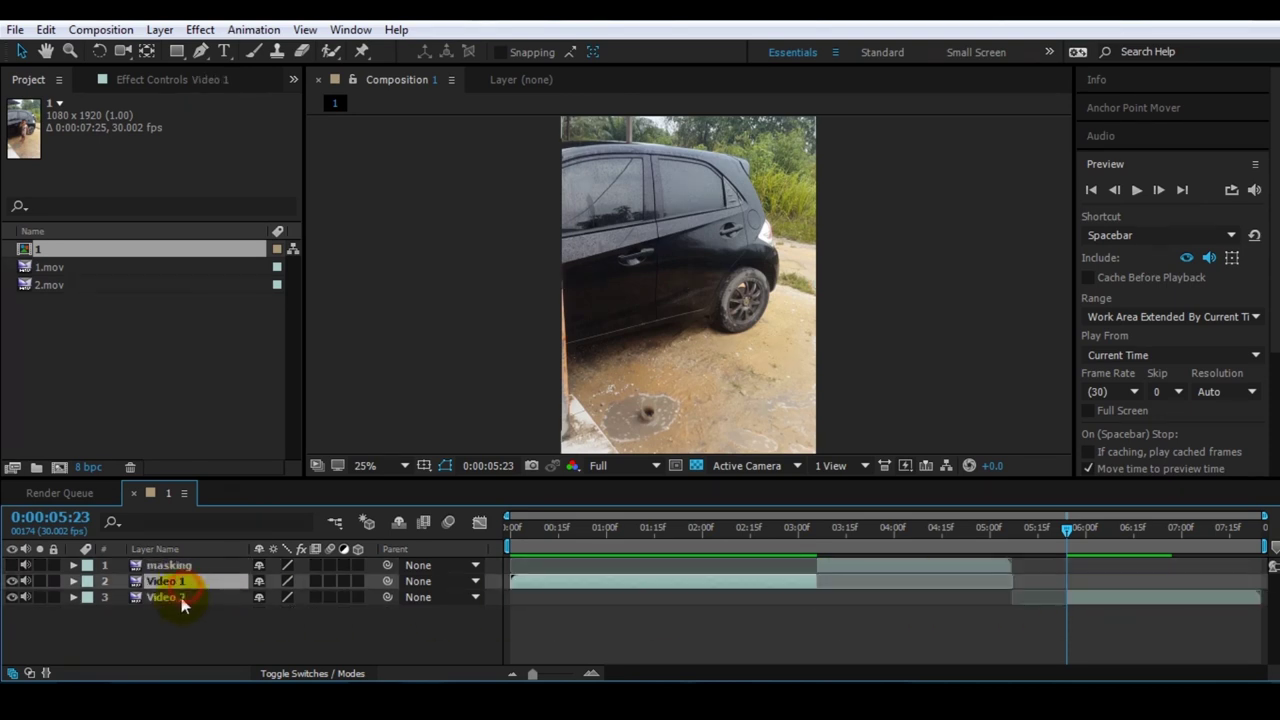
Step: Slide Video 2 earlier so it starts at 0:00:03:05, right where Video 1 ends
click(184, 597)
drag(1108, 597, 858, 598)
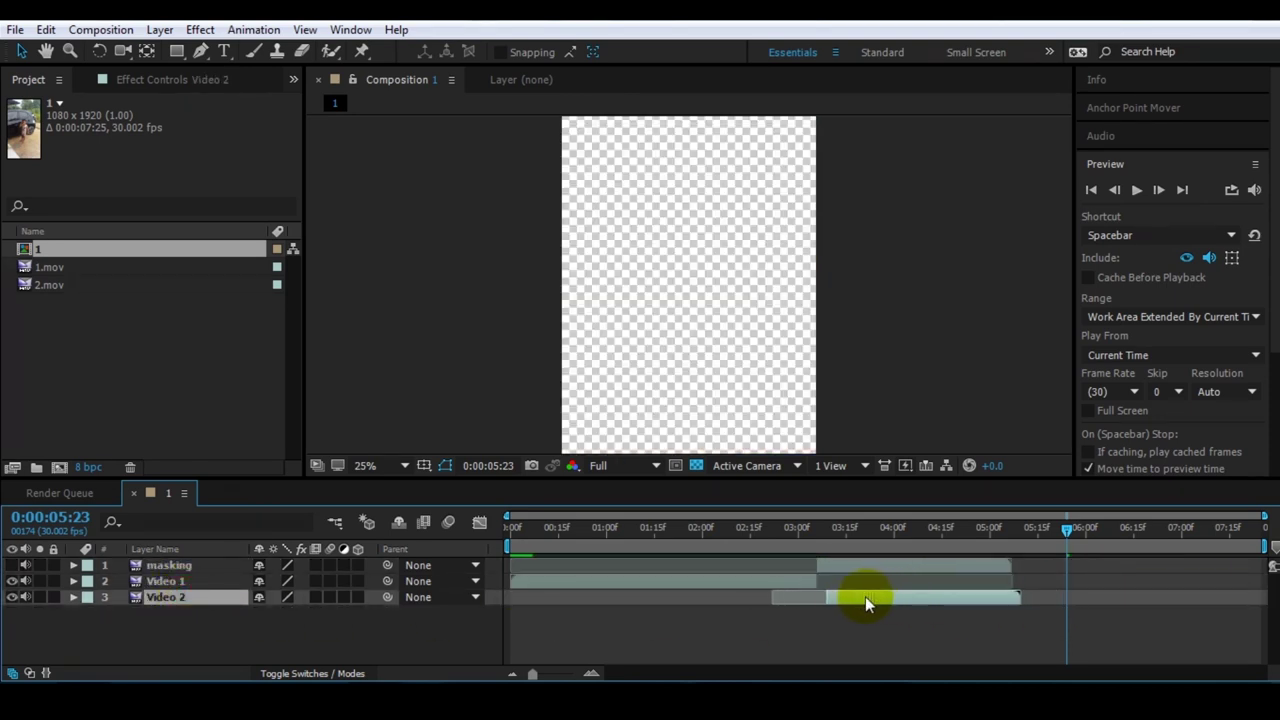
click(816, 532)
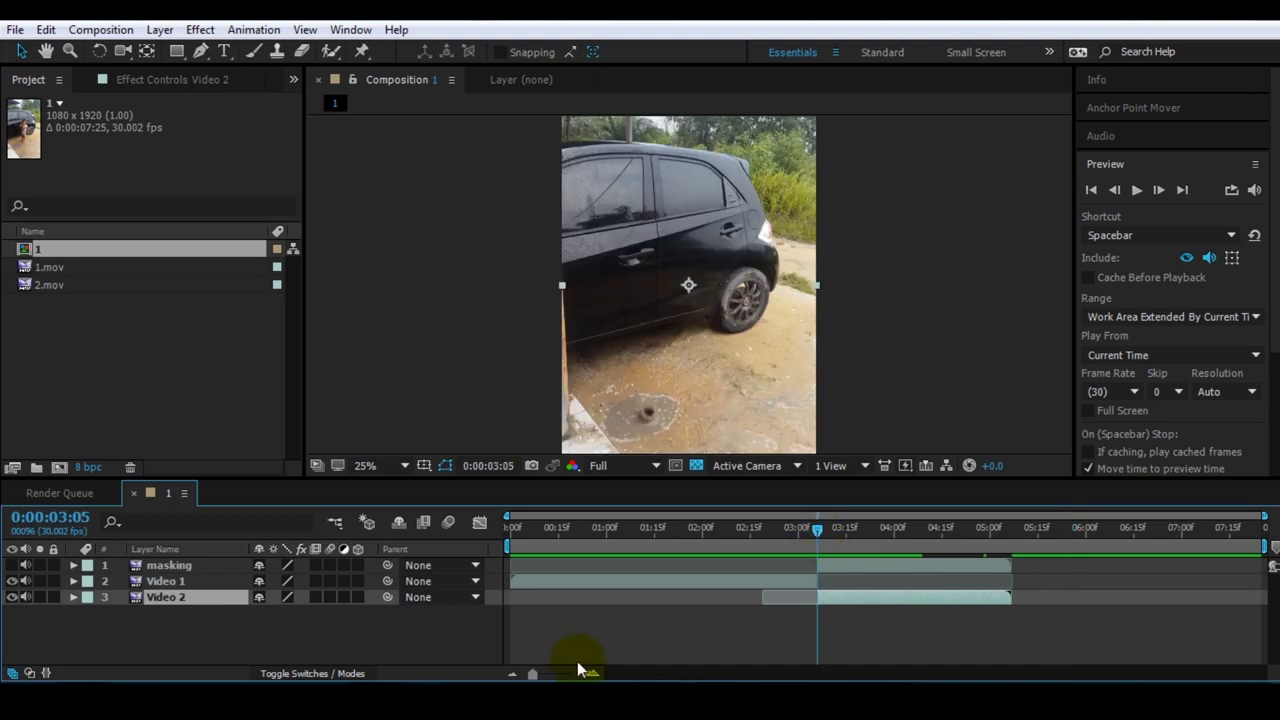
Step: Zoom the timeline in and scrub to the frame where the boy stands beside the car
drag(543, 676, 547, 674)
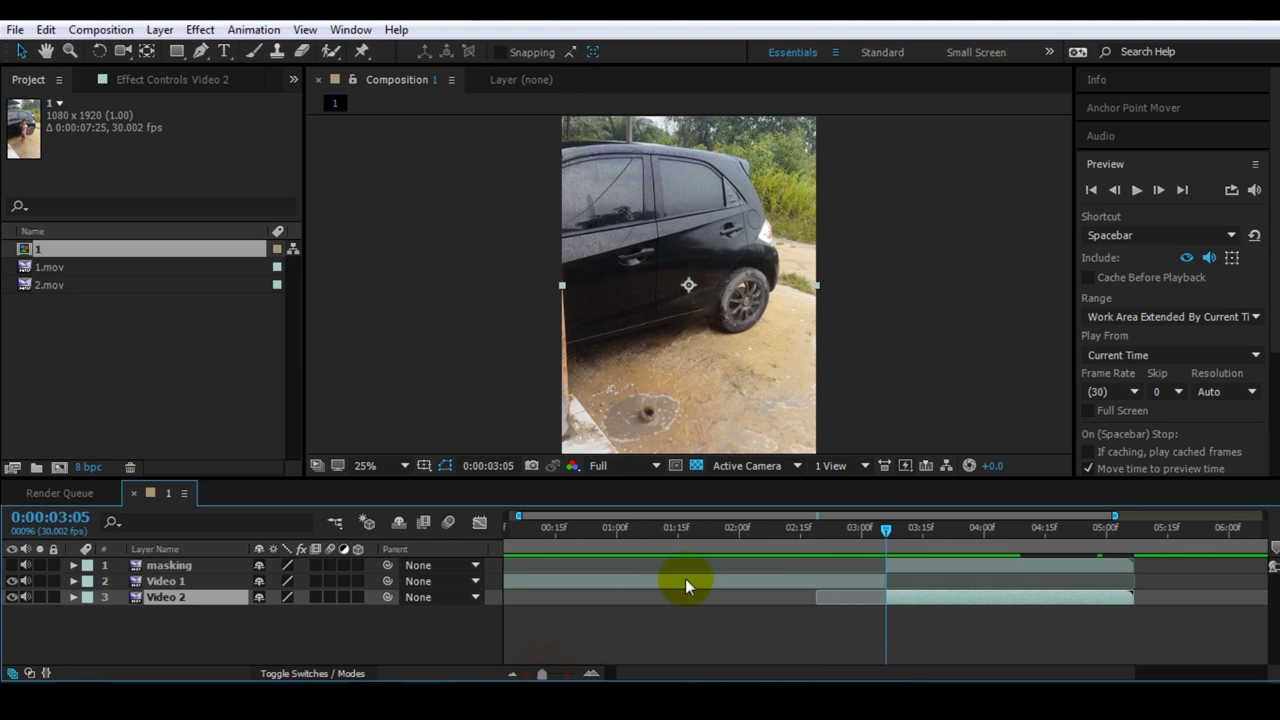
mouse_move(773, 541)
mouse_down()
mouse_move(871, 552)
mouse_move(843, 558)
mouse_move(890, 538)
mouse_up()
mouse_move(886, 535)
mouse_down()
mouse_move(864, 565)
mouse_move(884, 565)
mouse_up()
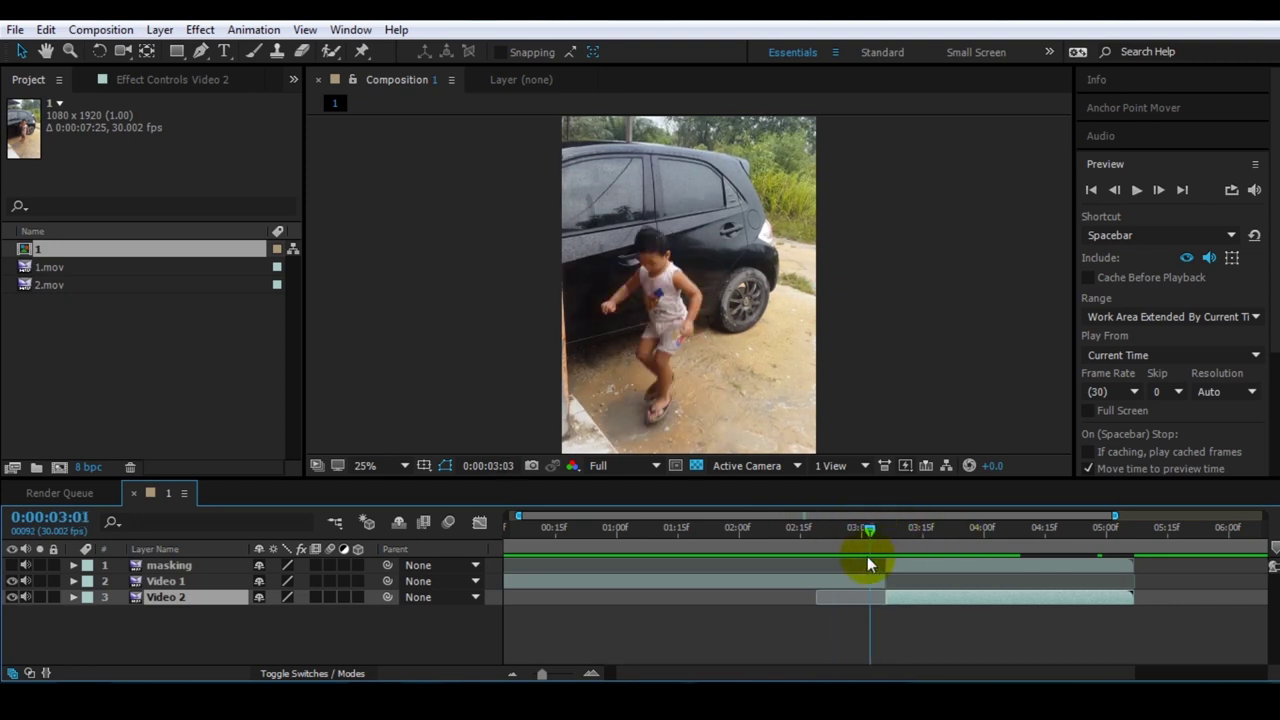
click(180, 582)
click(188, 597)
click(188, 582)
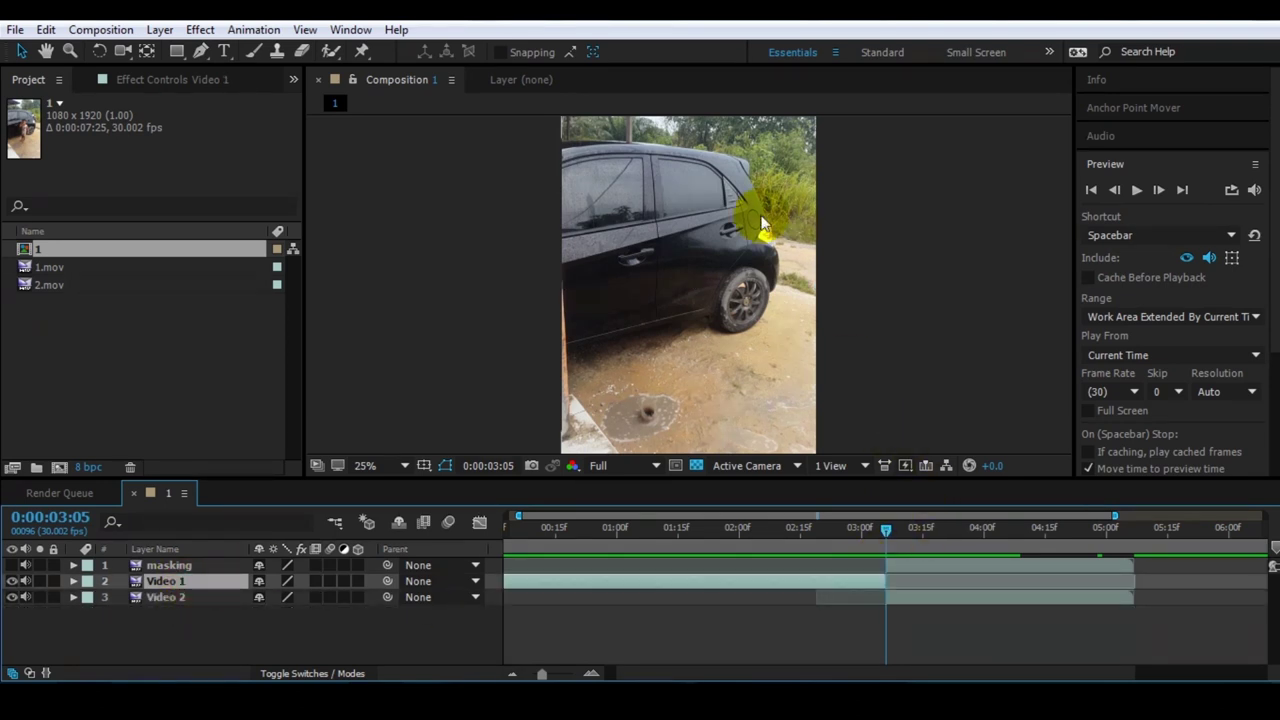
key(period)
drag(771, 200, 725, 322)
click(908, 584)
mouse_move(886, 530)
mouse_down()
mouse_move(869, 540)
mouse_move(880, 540)
mouse_up()
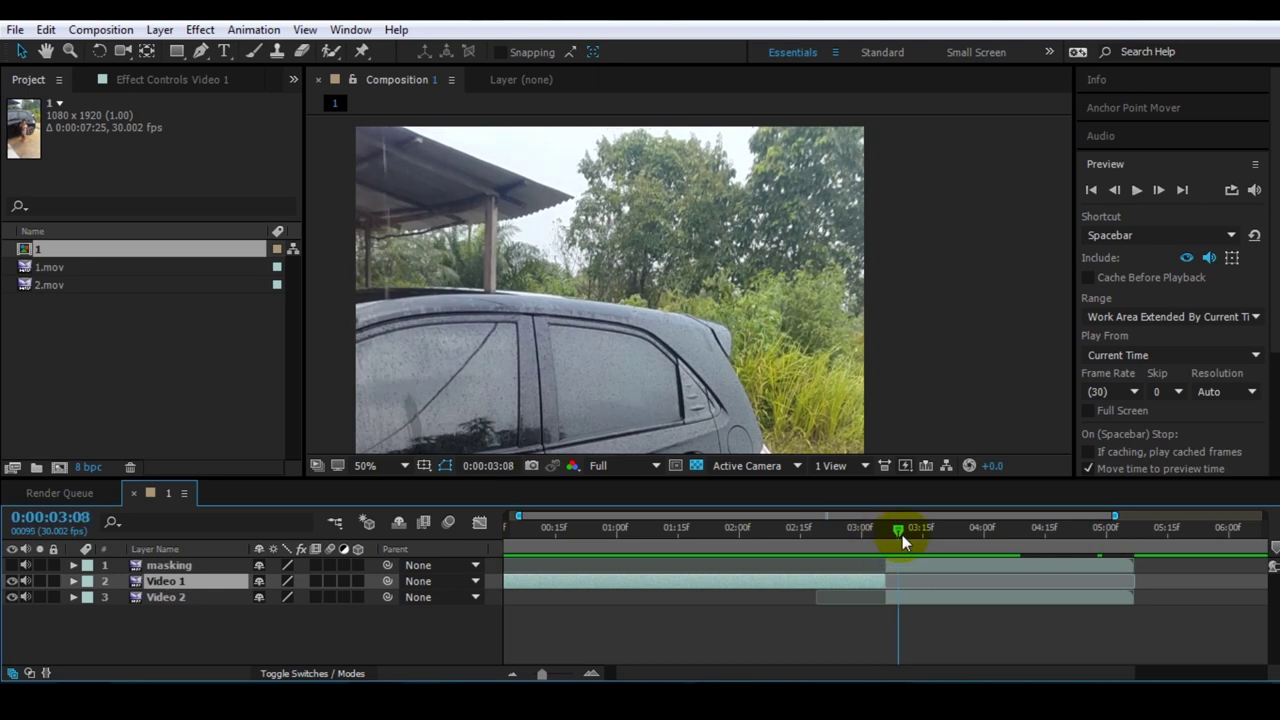
drag(880, 545, 877, 538)
drag(499, 374, 526, 294)
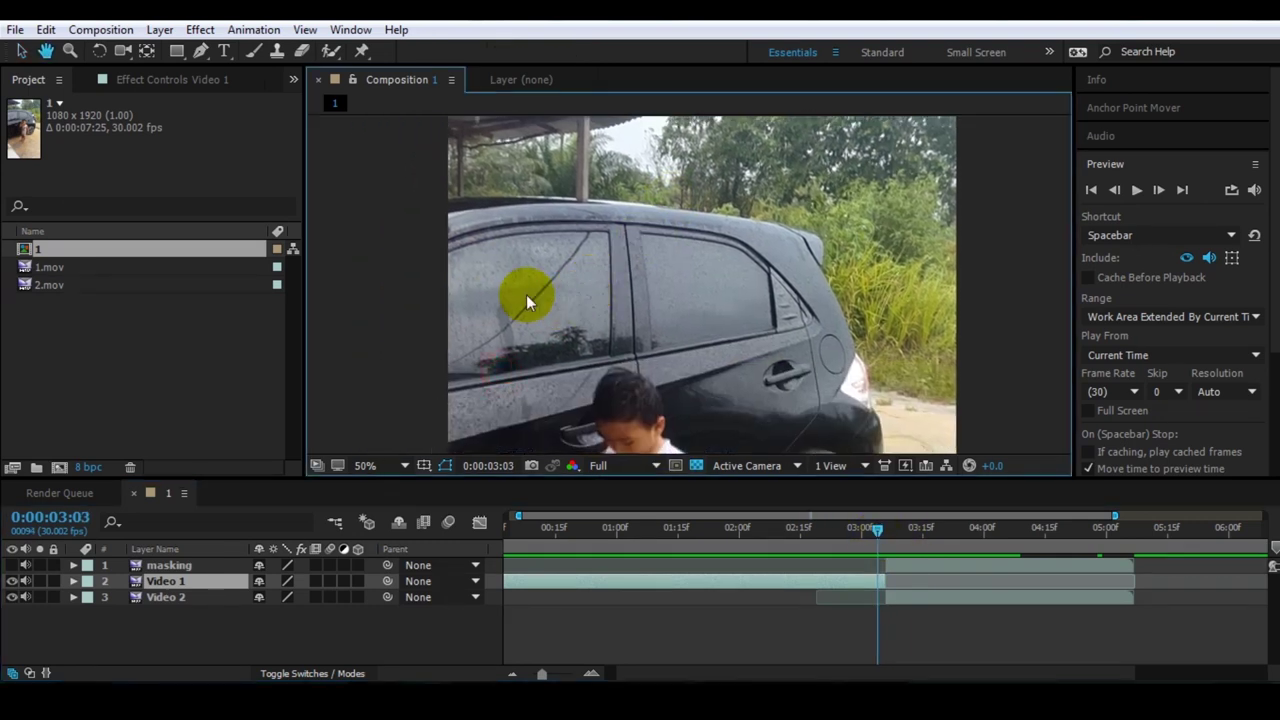
drag(879, 533, 874, 534)
scroll(760, 330, down, 2)
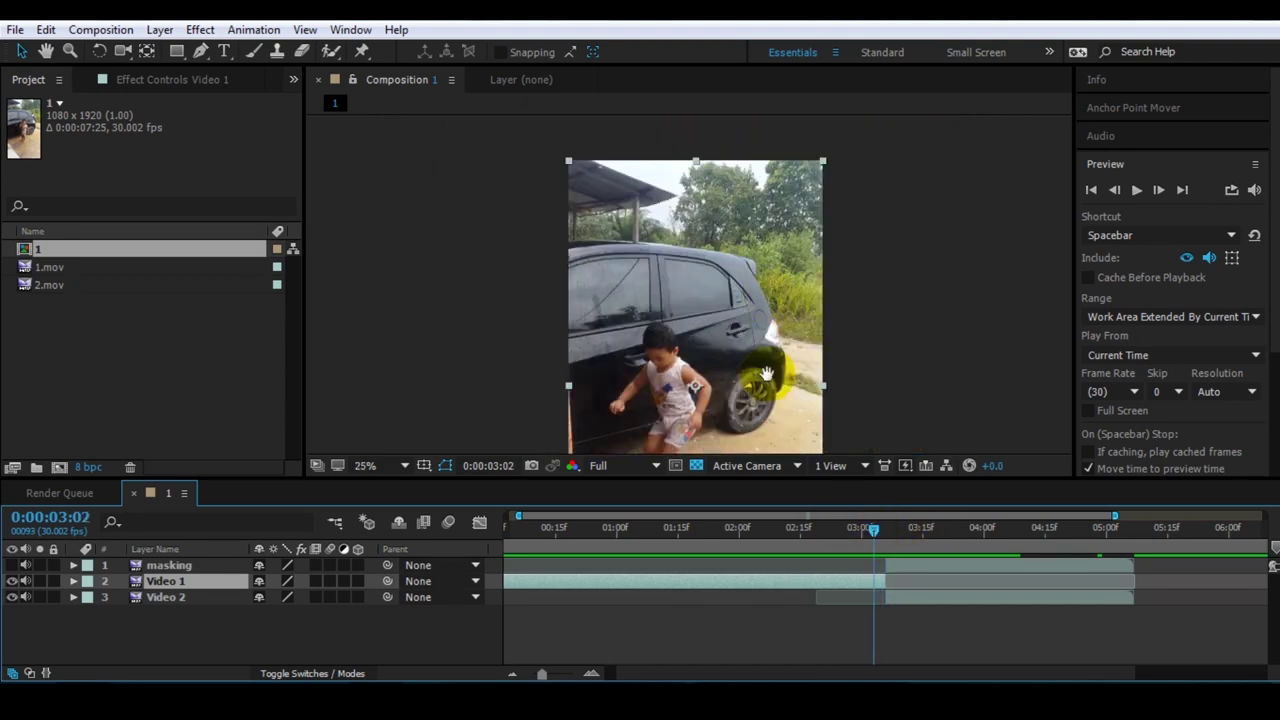
drag(760, 365, 804, 331)
drag(857, 537, 881, 541)
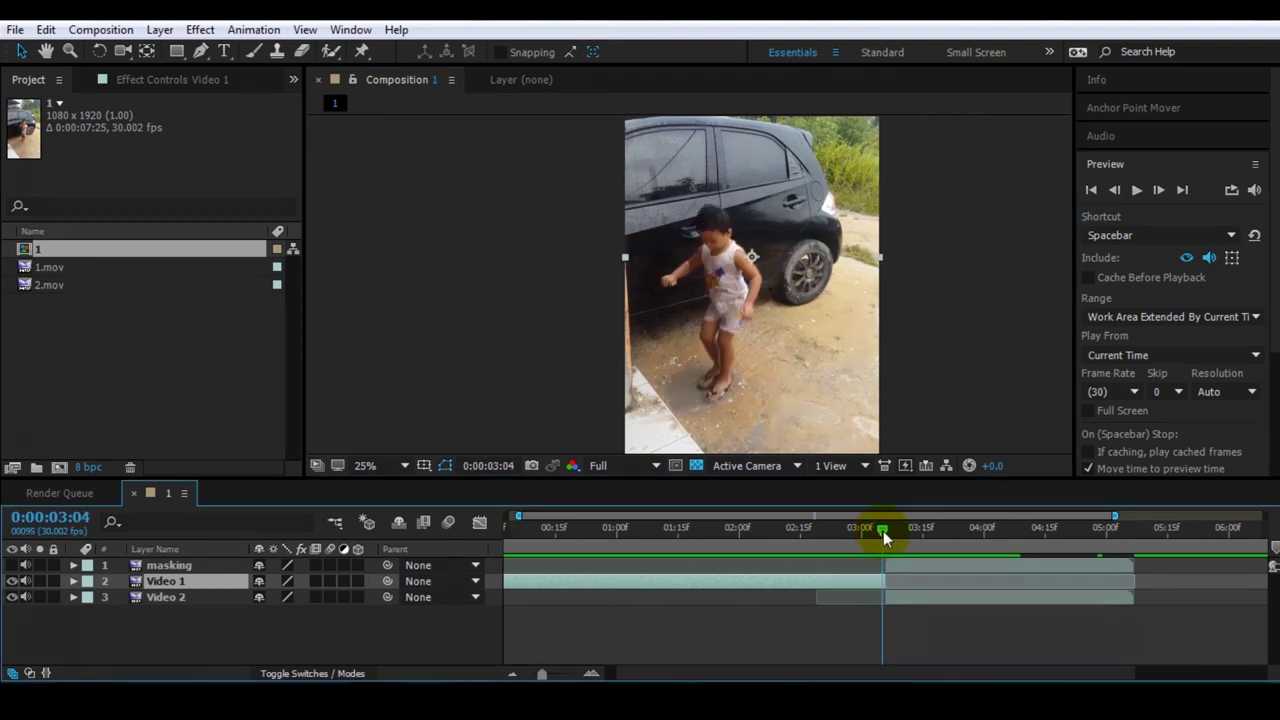
drag(893, 537, 889, 538)
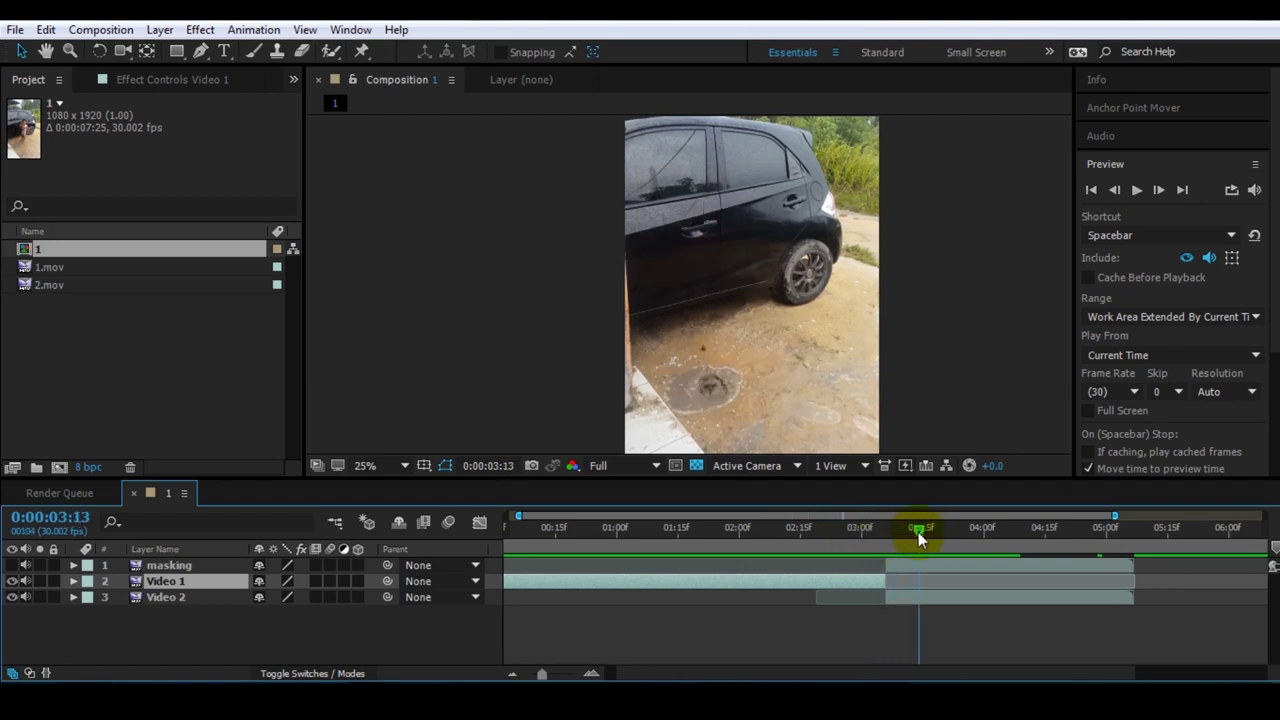
click(810, 415)
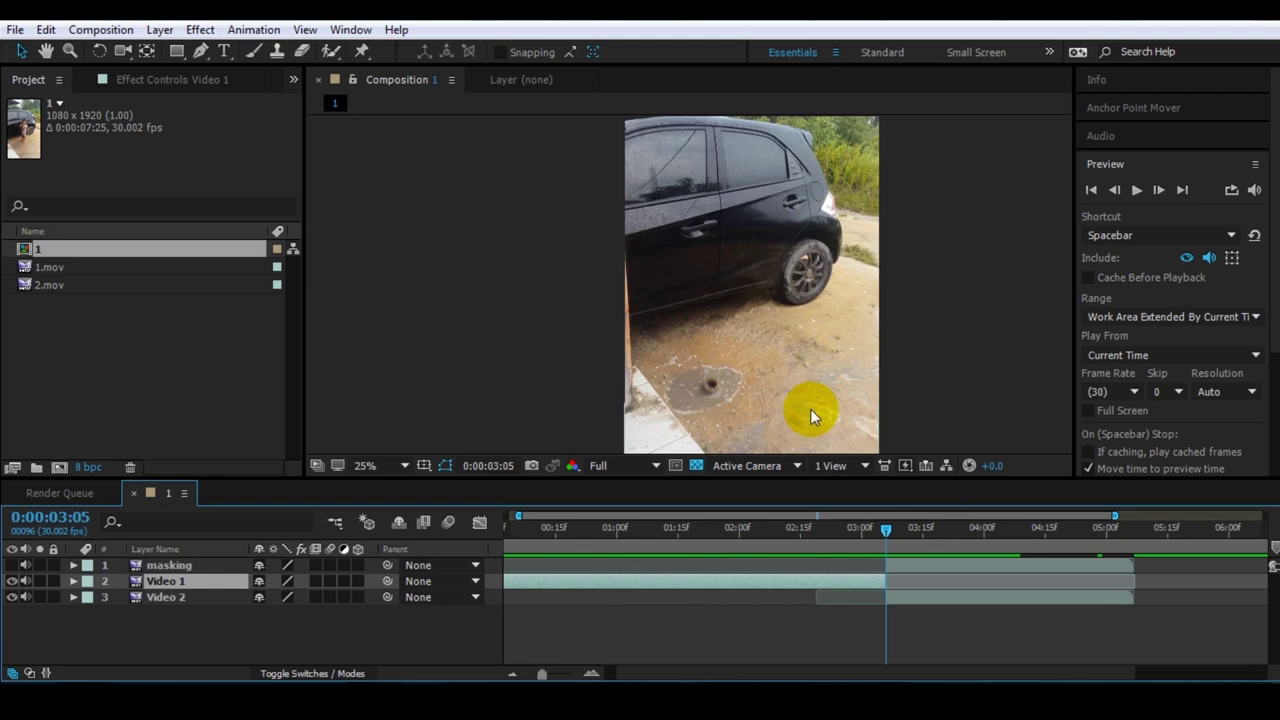
click(890, 543)
drag(883, 535, 884, 535)
Step: Select the masking layer, zoom the timeline to single frames, and turn its visibility on
click(677, 588)
click(908, 566)
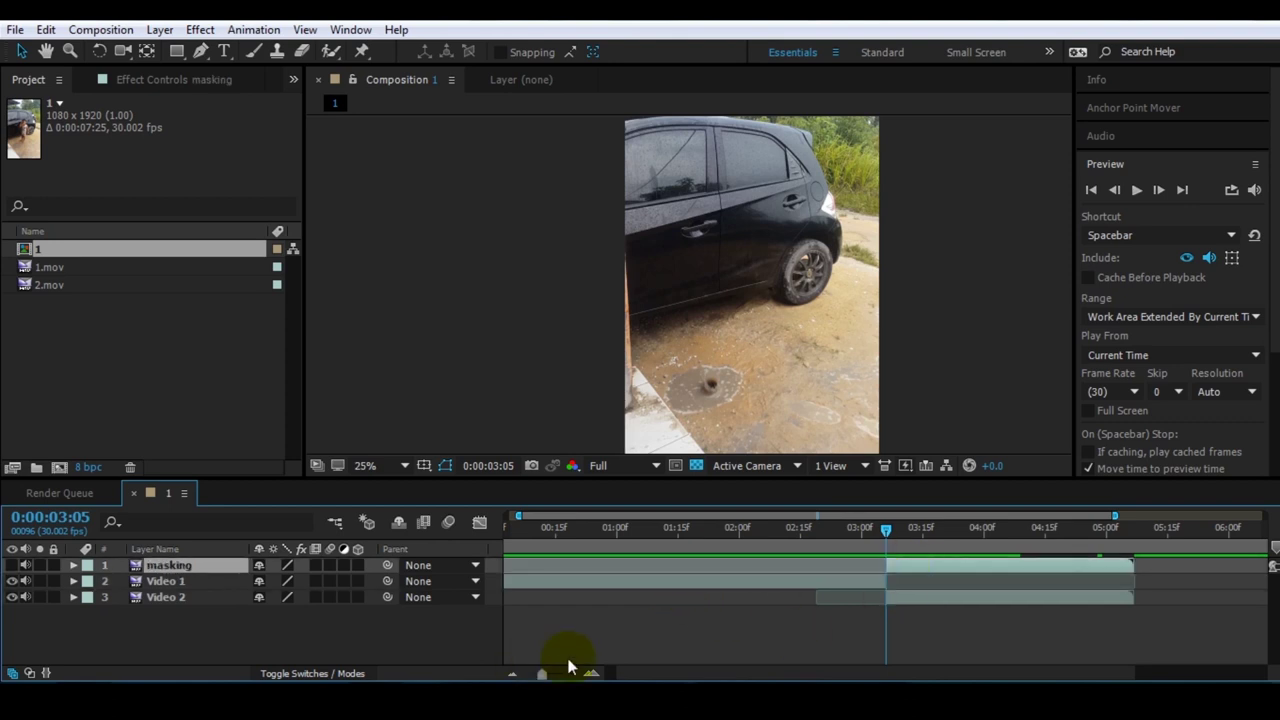
click(592, 673)
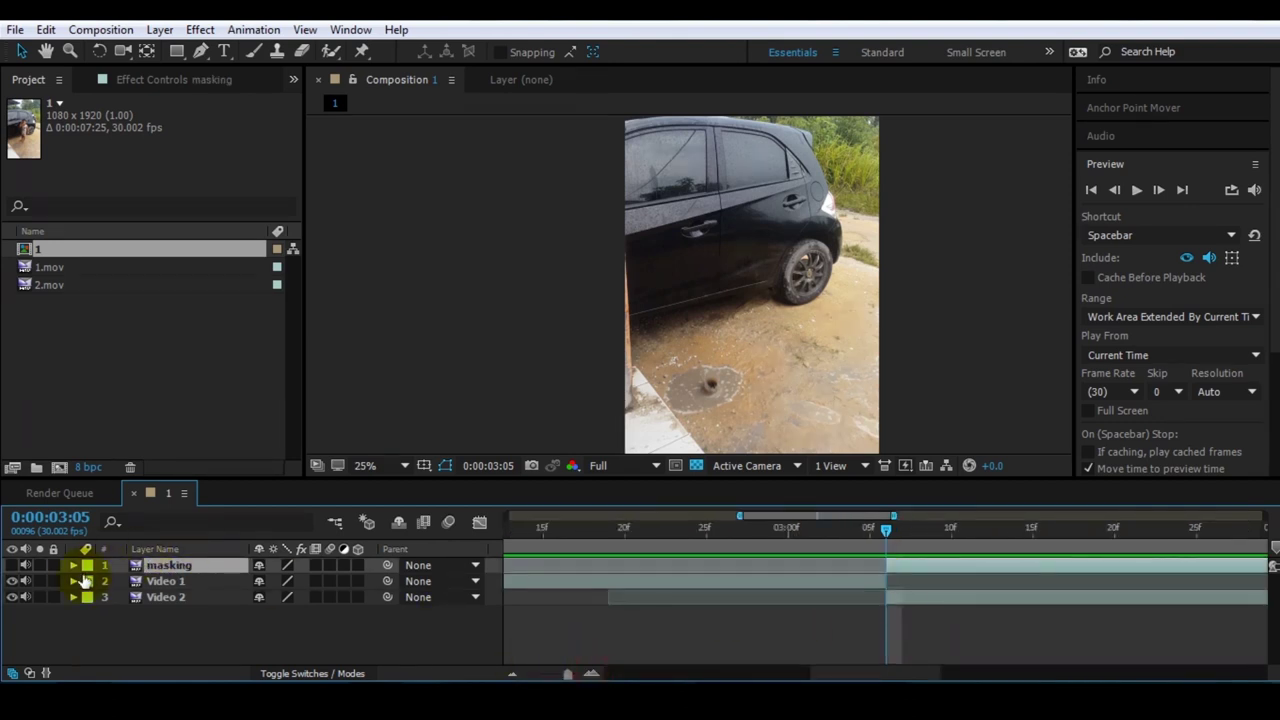
click(11, 566)
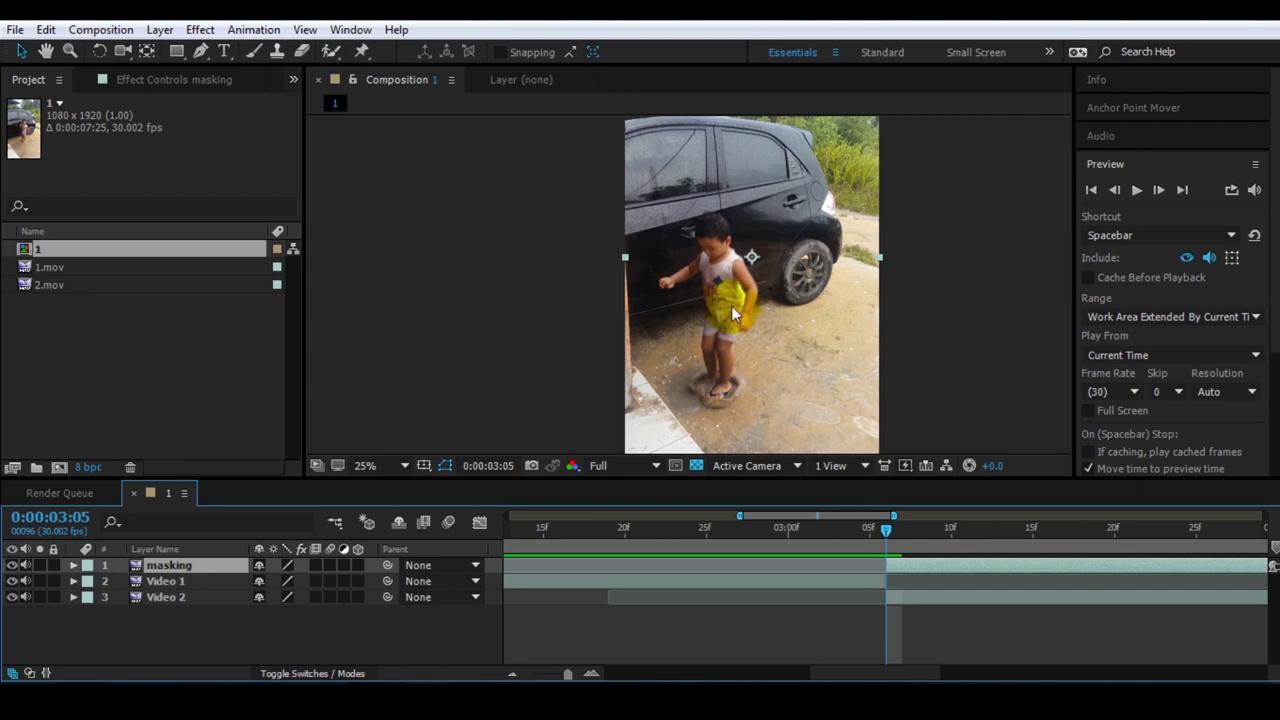
Step: Trace a Pen mask on the masking layer around the car door and the boy at 0:00:03:05
click(203, 54)
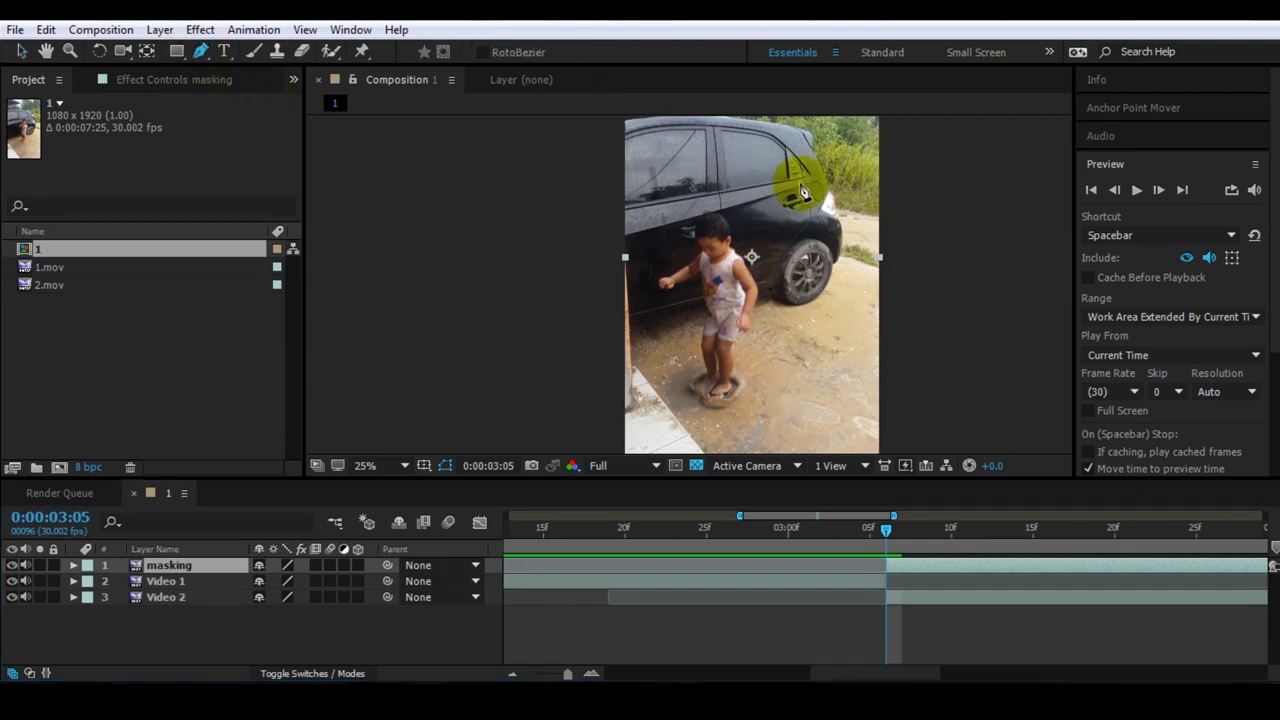
key(h)
scroll(668, 239, up, 2)
key(g)
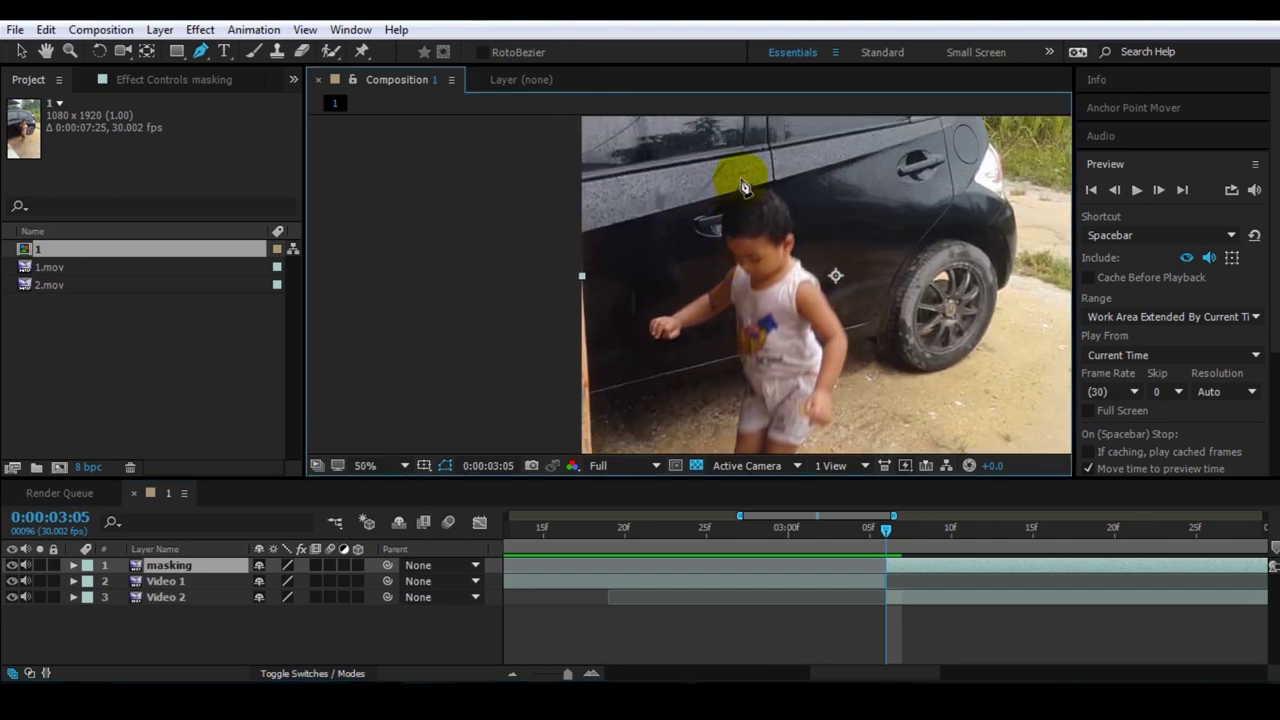
drag(737, 188, 728, 209)
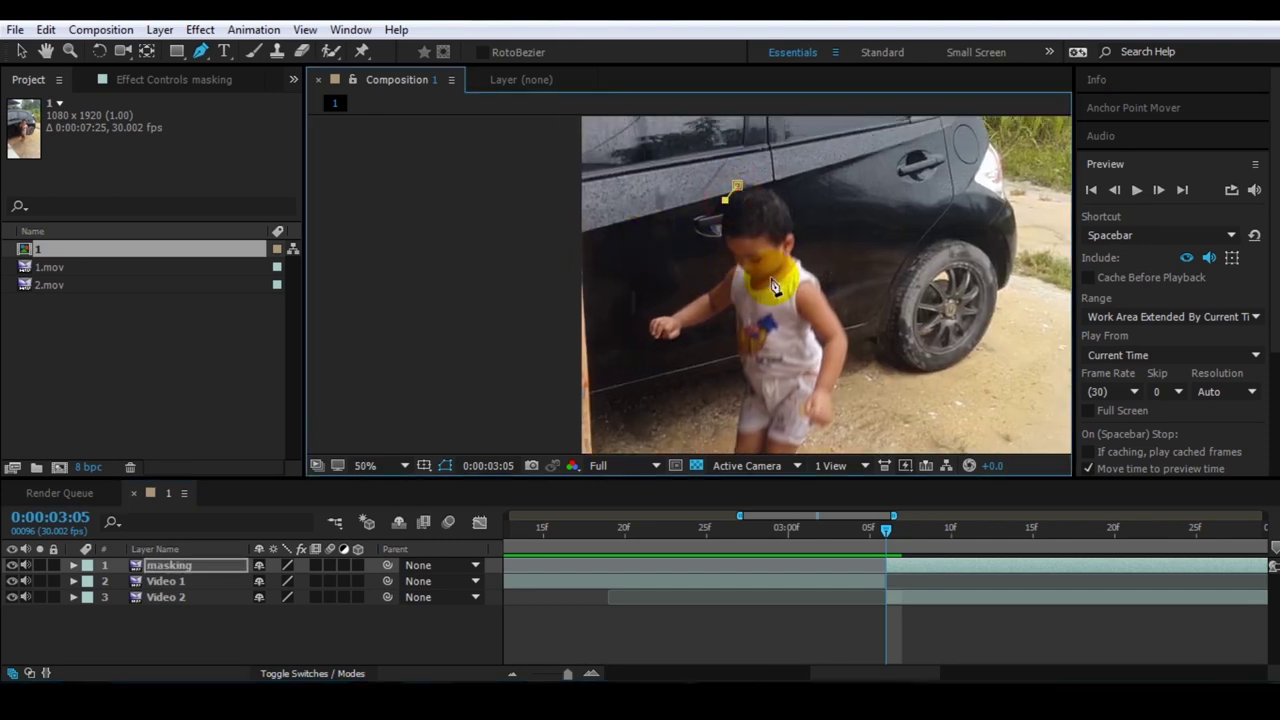
drag(886, 529, 935, 530)
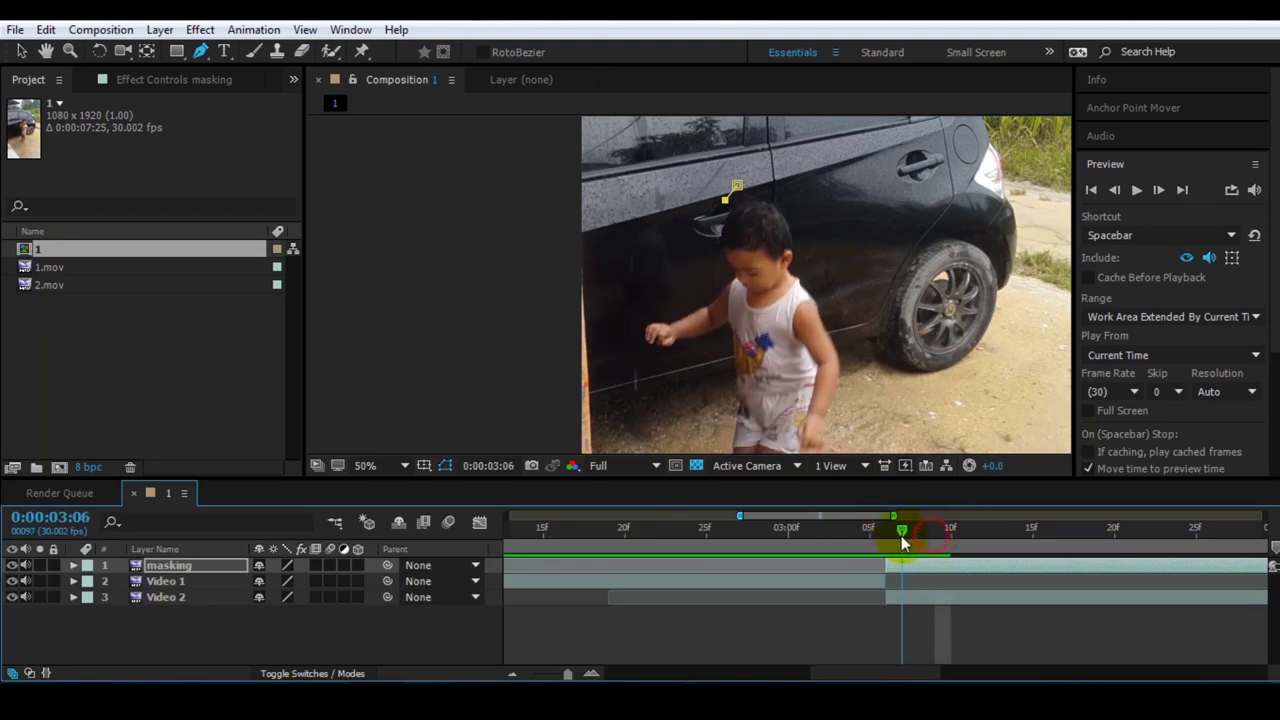
drag(938, 543, 887, 536)
click(641, 216)
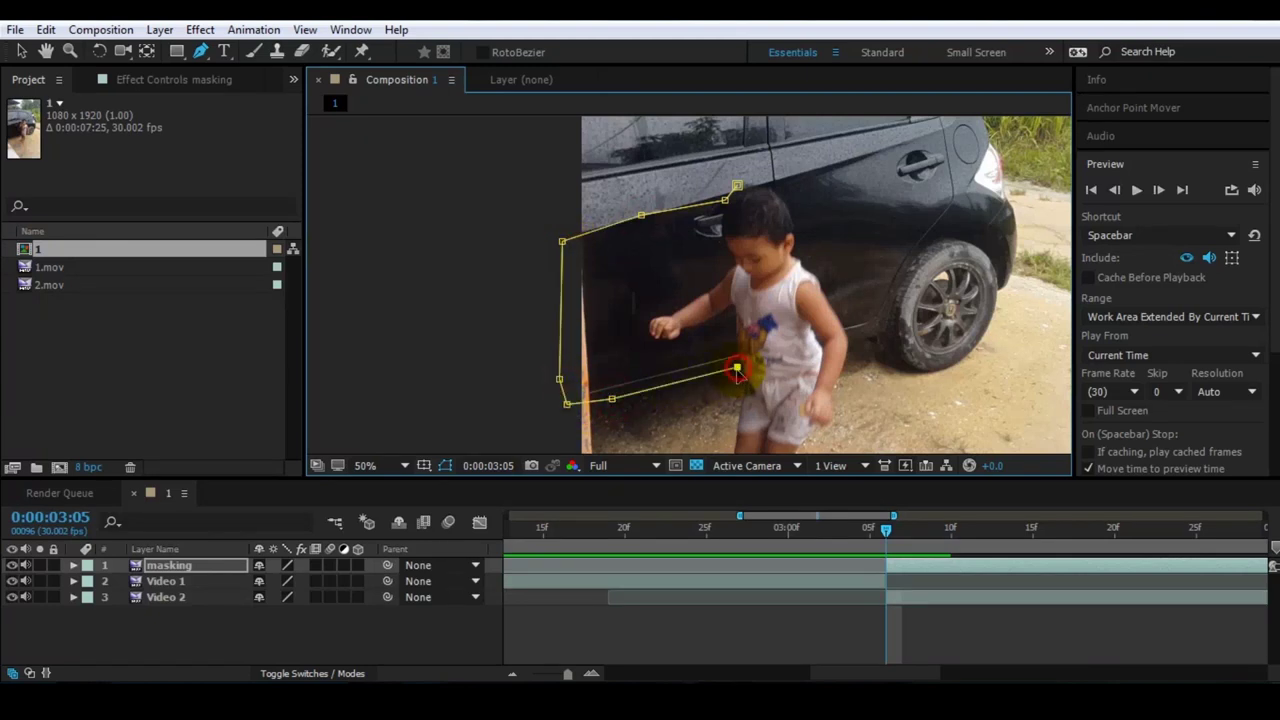
scroll(750, 340, up, 1)
scroll(757, 425, up, 1)
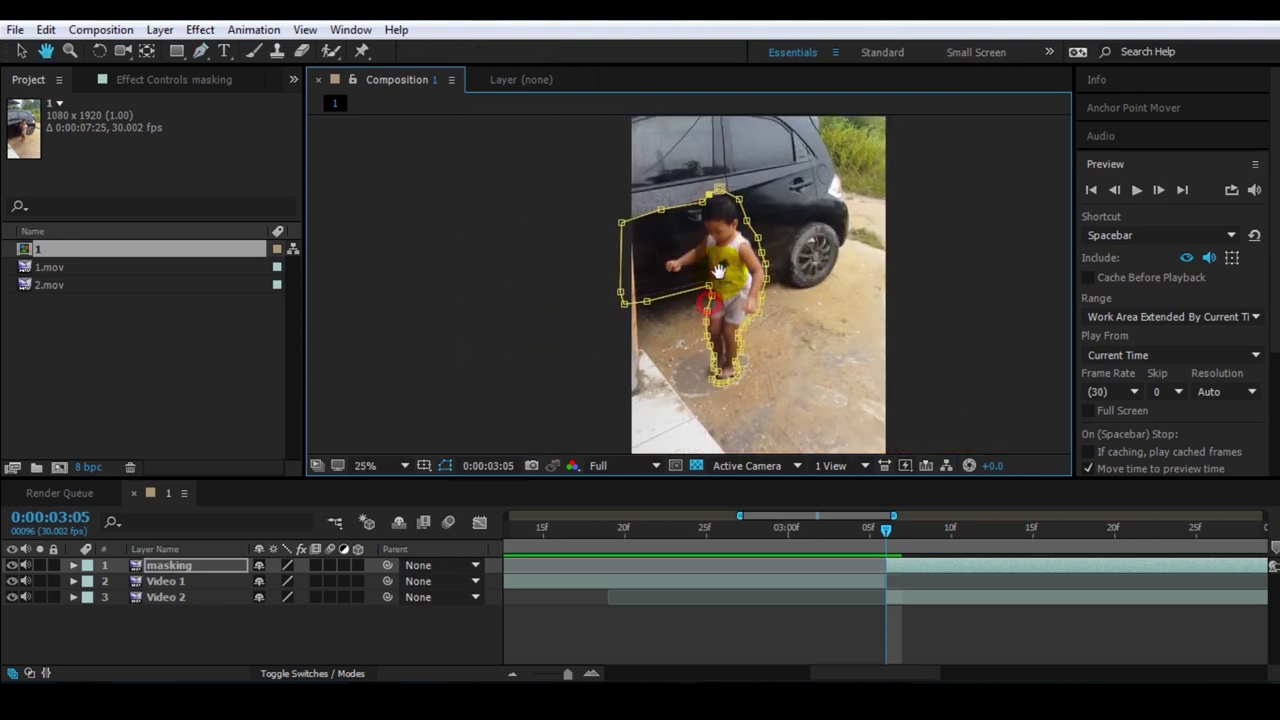
Step: Set the masking layer's Mask 1 mode to Subtract and solo the layer
click(73, 565)
click(89, 581)
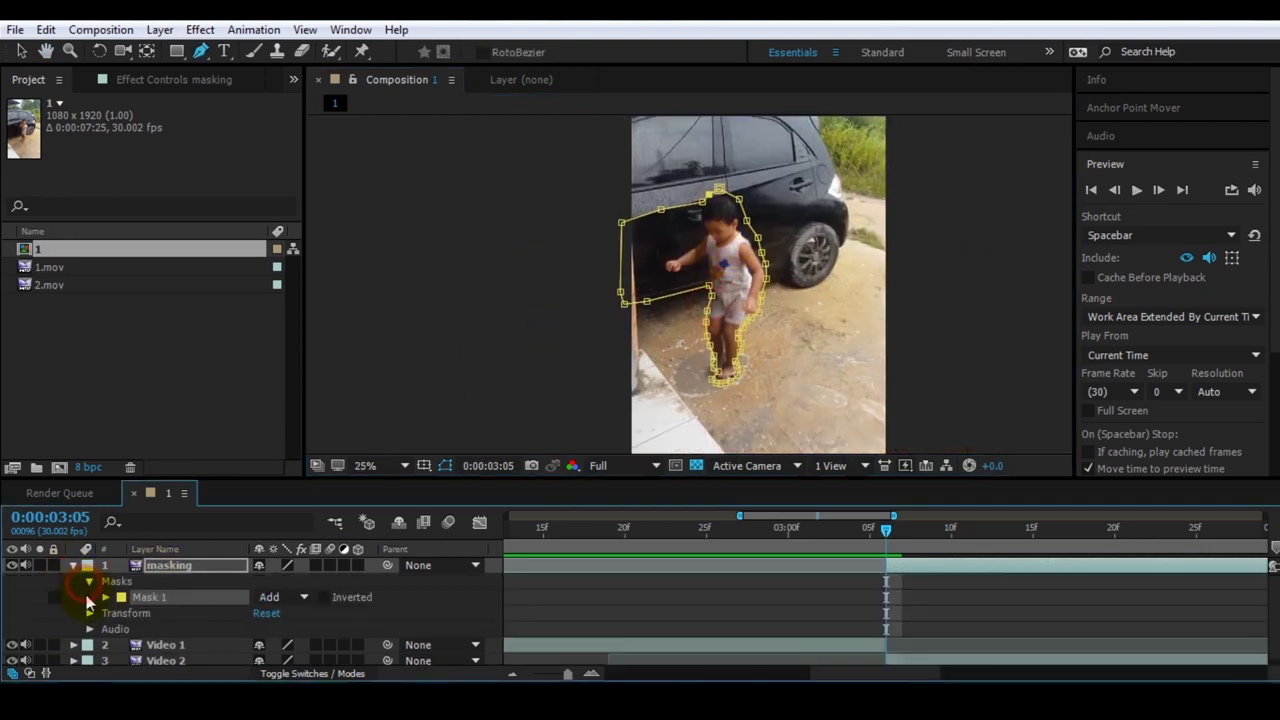
click(145, 600)
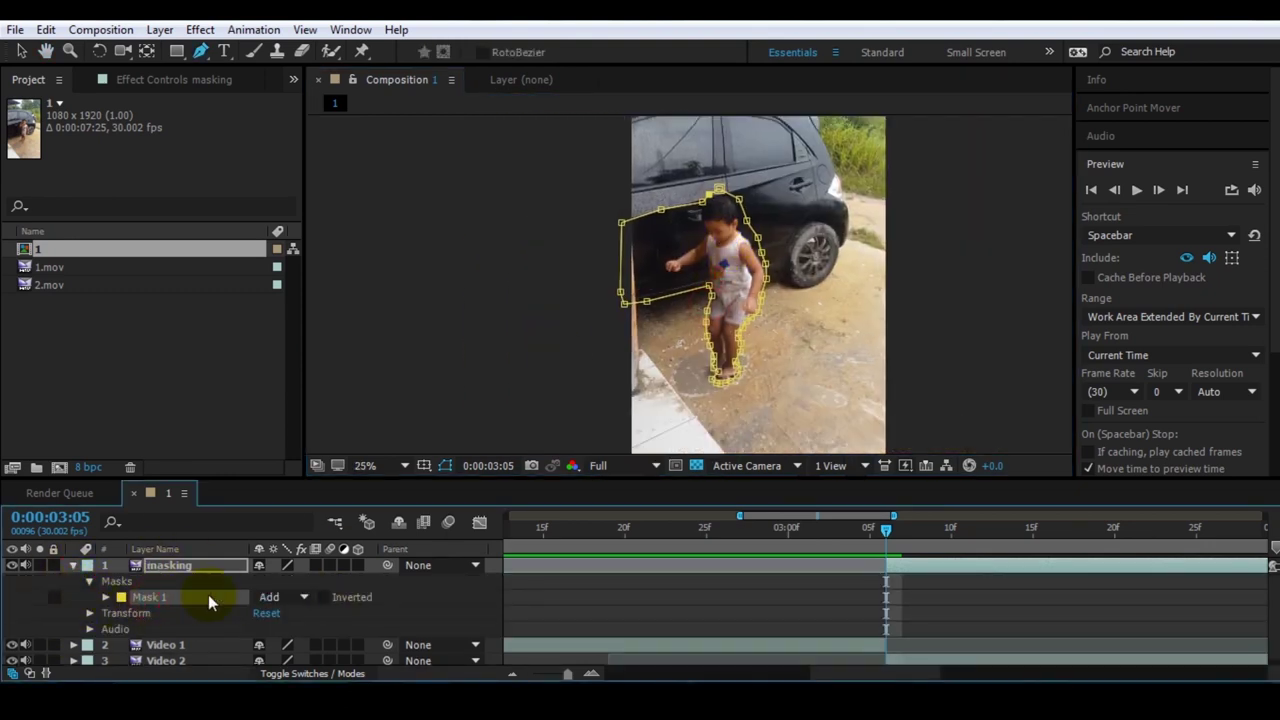
click(272, 600)
click(318, 499)
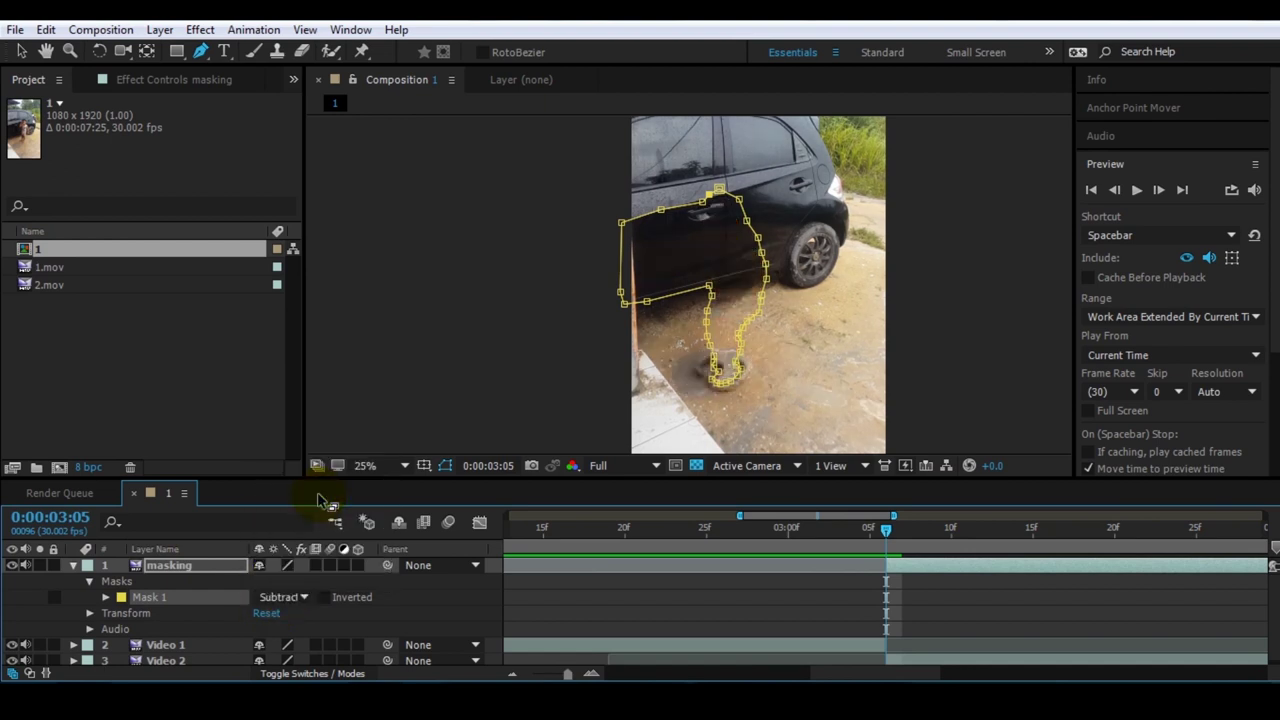
click(108, 566)
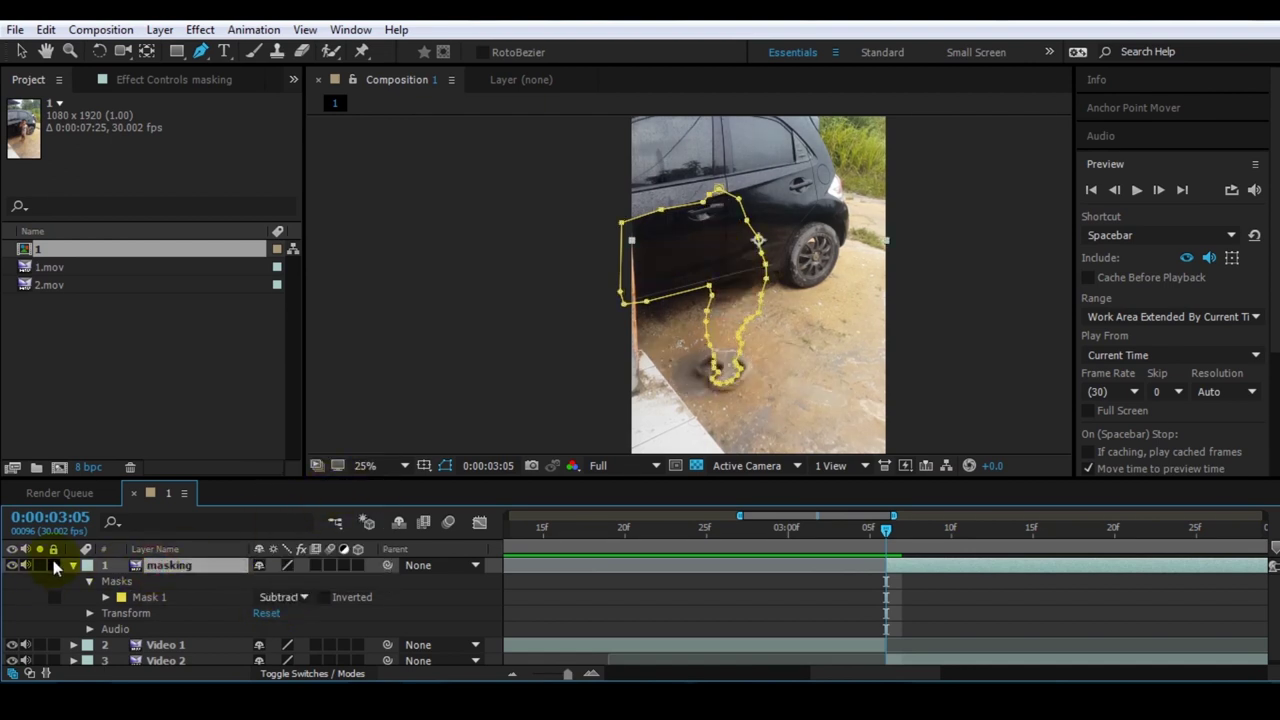
click(40, 568)
Step: Check the cut-out at 0:00:03:08 and 0:00:03:05, then reopen Mask 1's properties
click(737, 229)
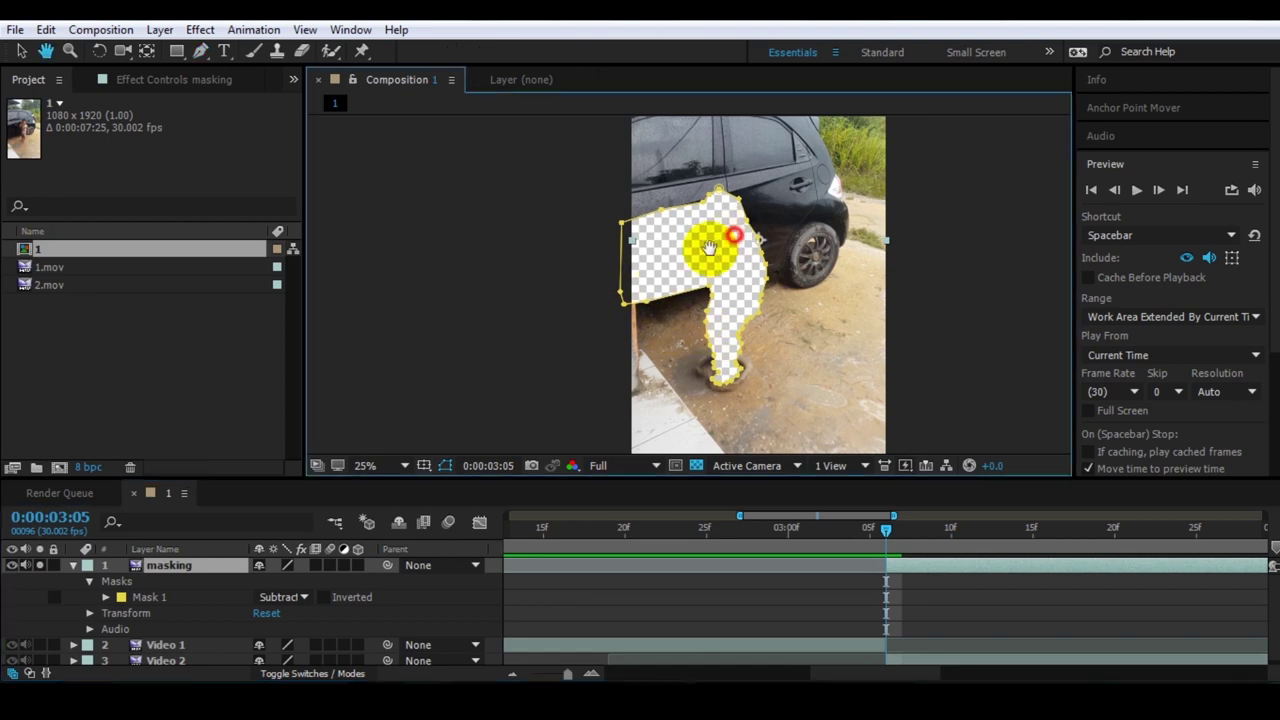
drag(787, 399, 745, 425)
key(g)
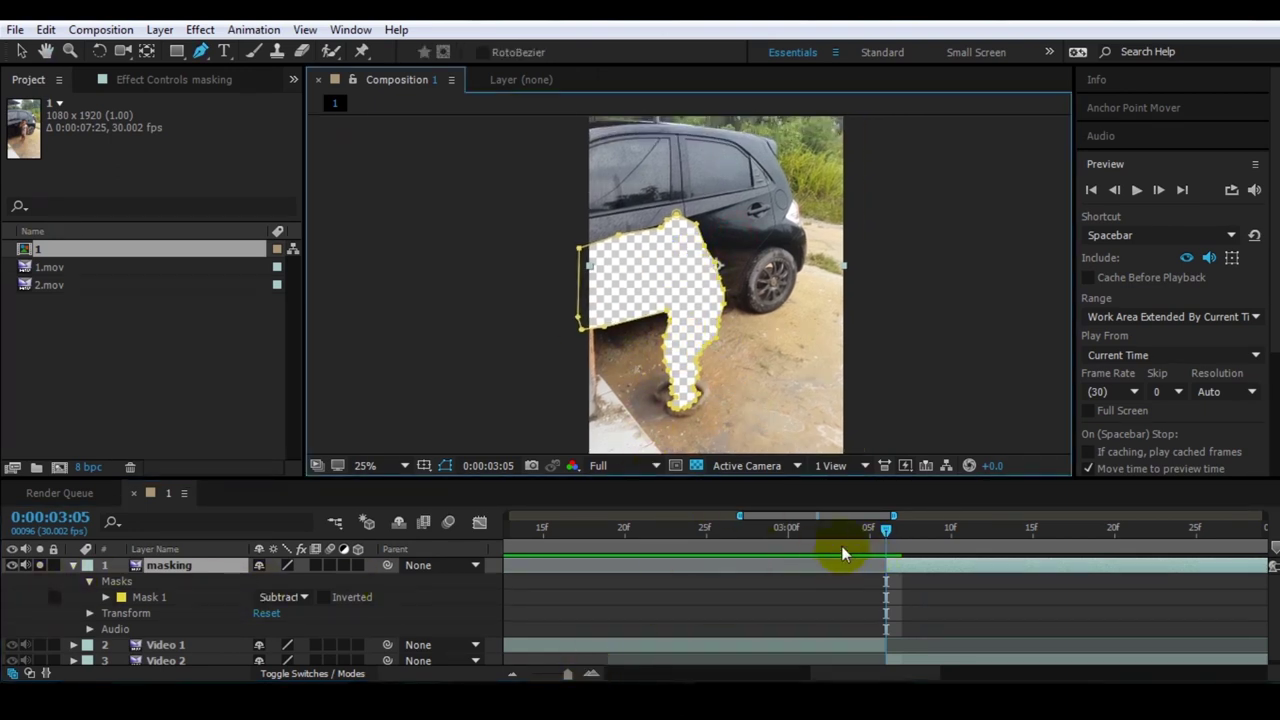
click(74, 566)
click(21, 51)
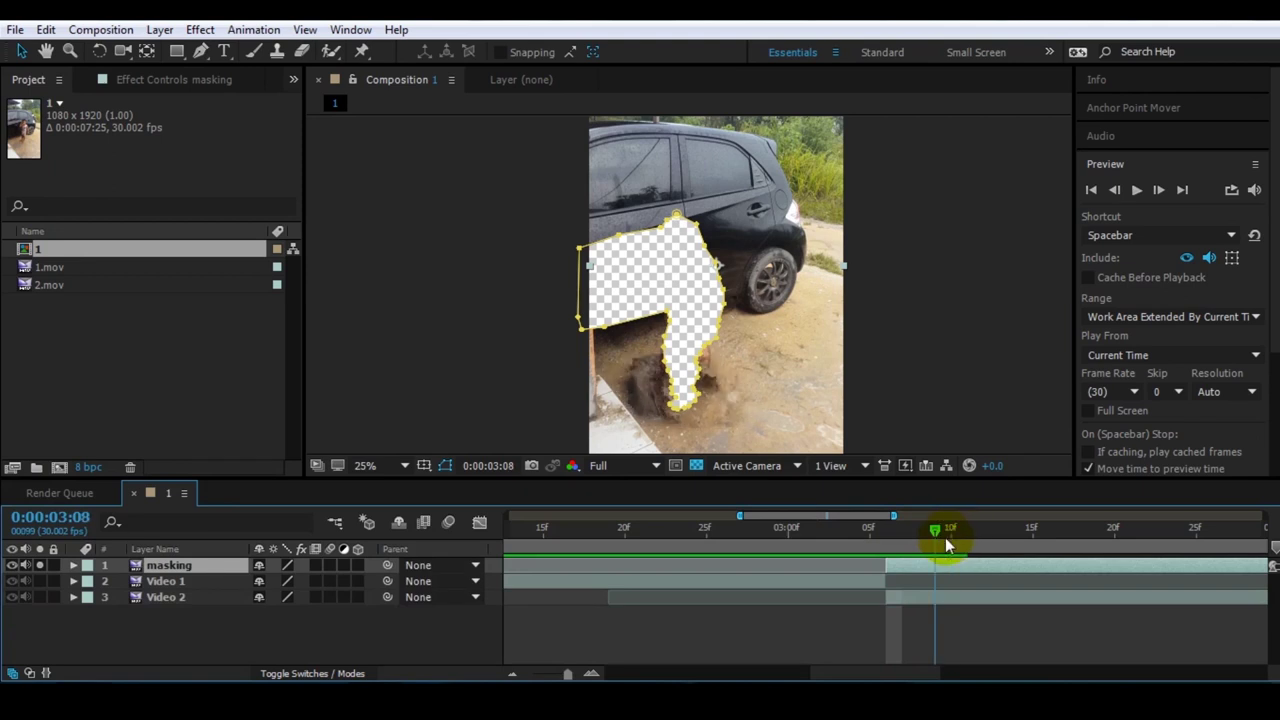
drag(896, 541, 935, 535)
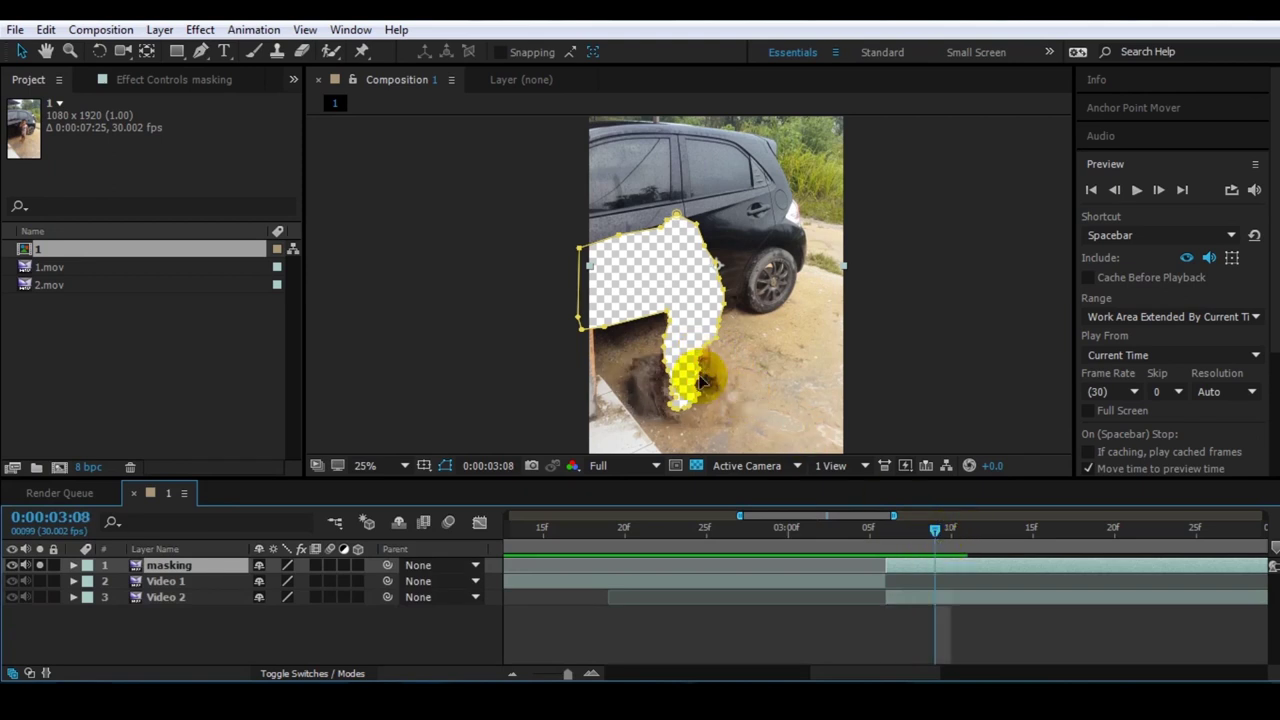
drag(935, 530, 888, 533)
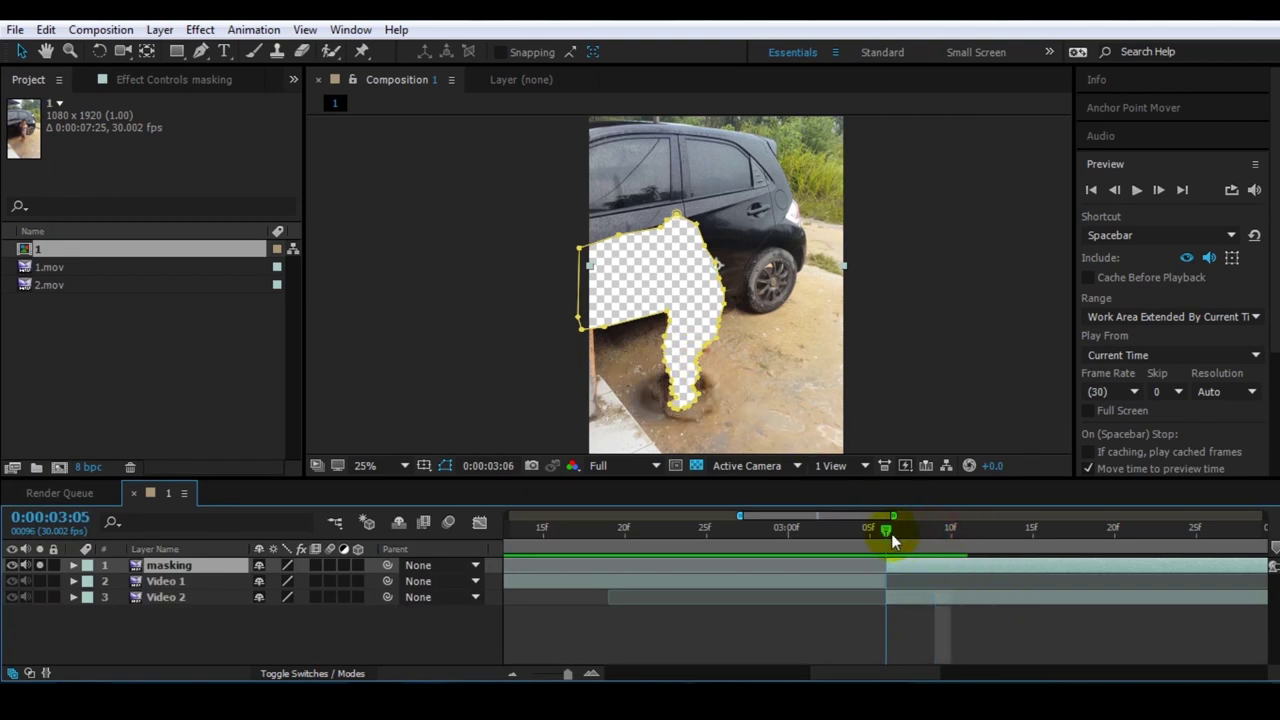
click(74, 566)
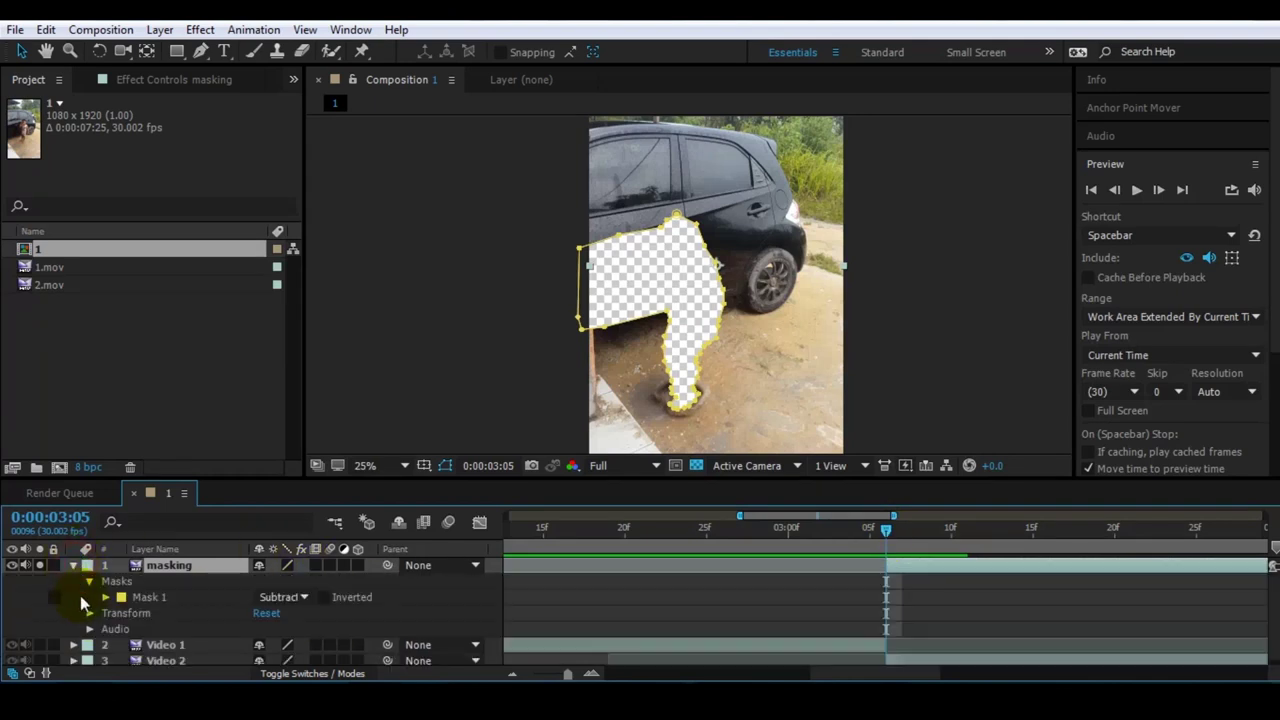
click(105, 597)
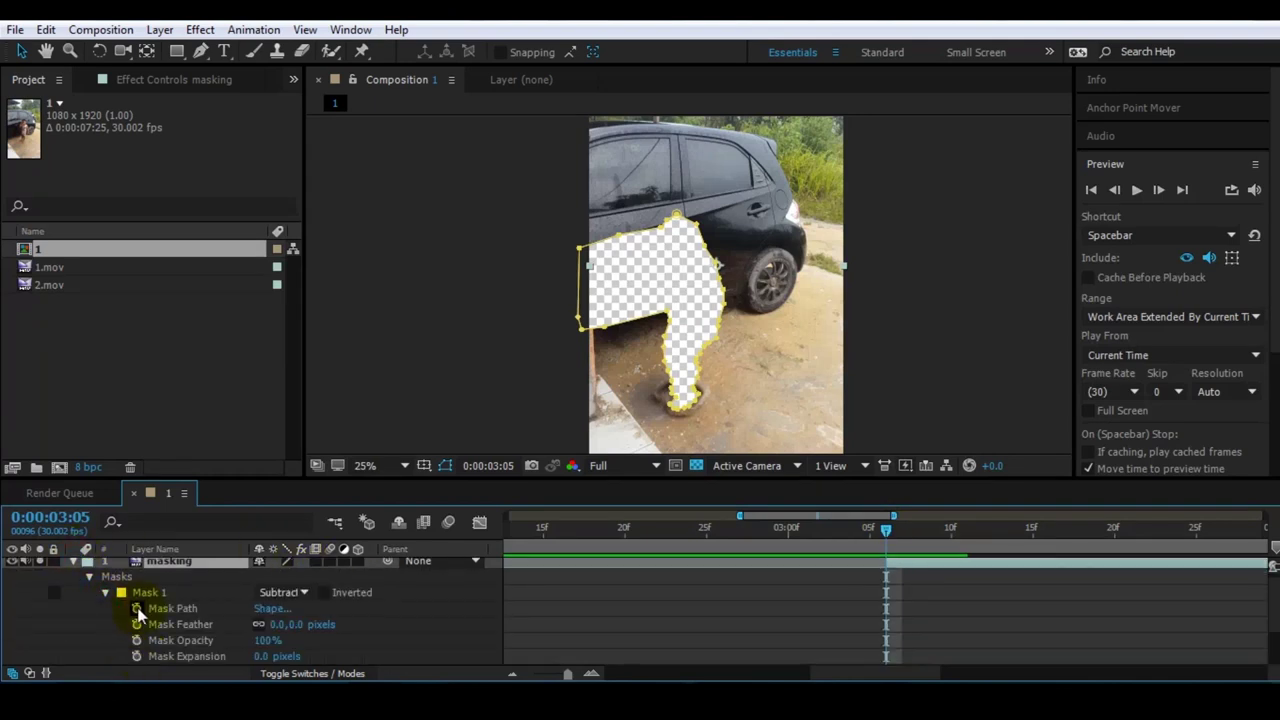
Step: Turn on Mask Path keyframing and reshape the mask at 0:00:03:09 along the boy's hand and body
click(137, 608)
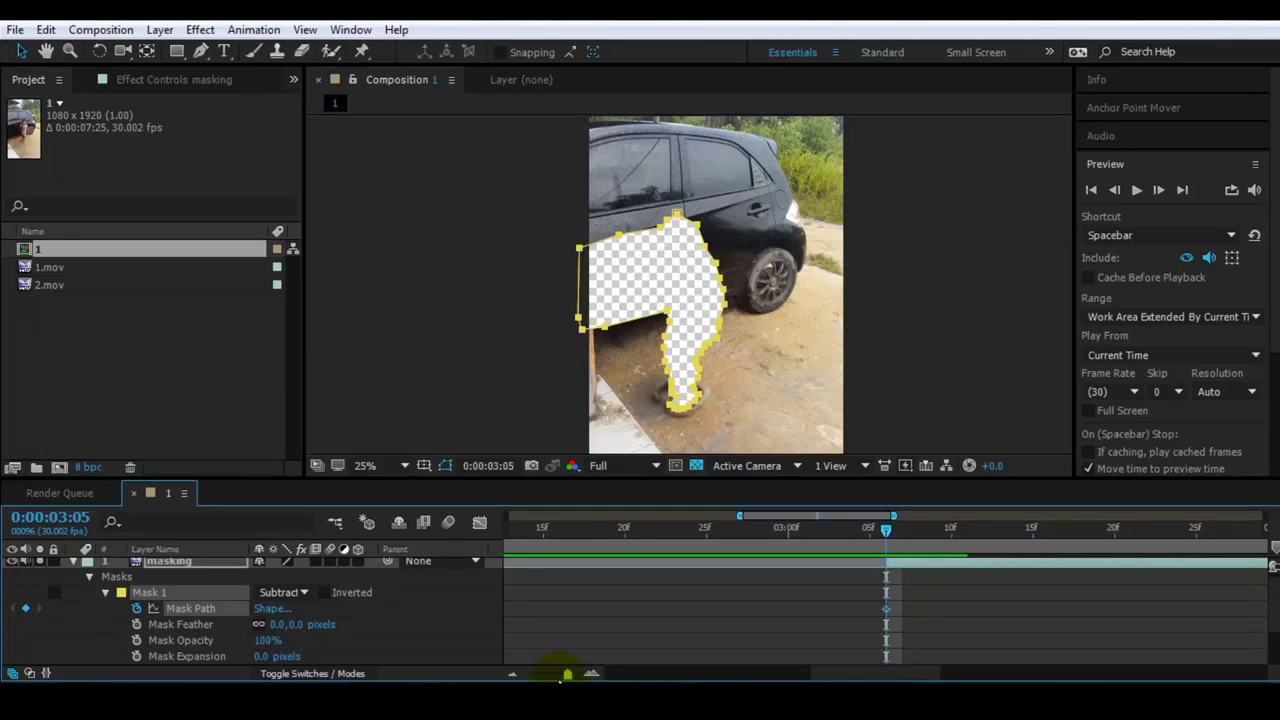
drag(805, 672, 843, 672)
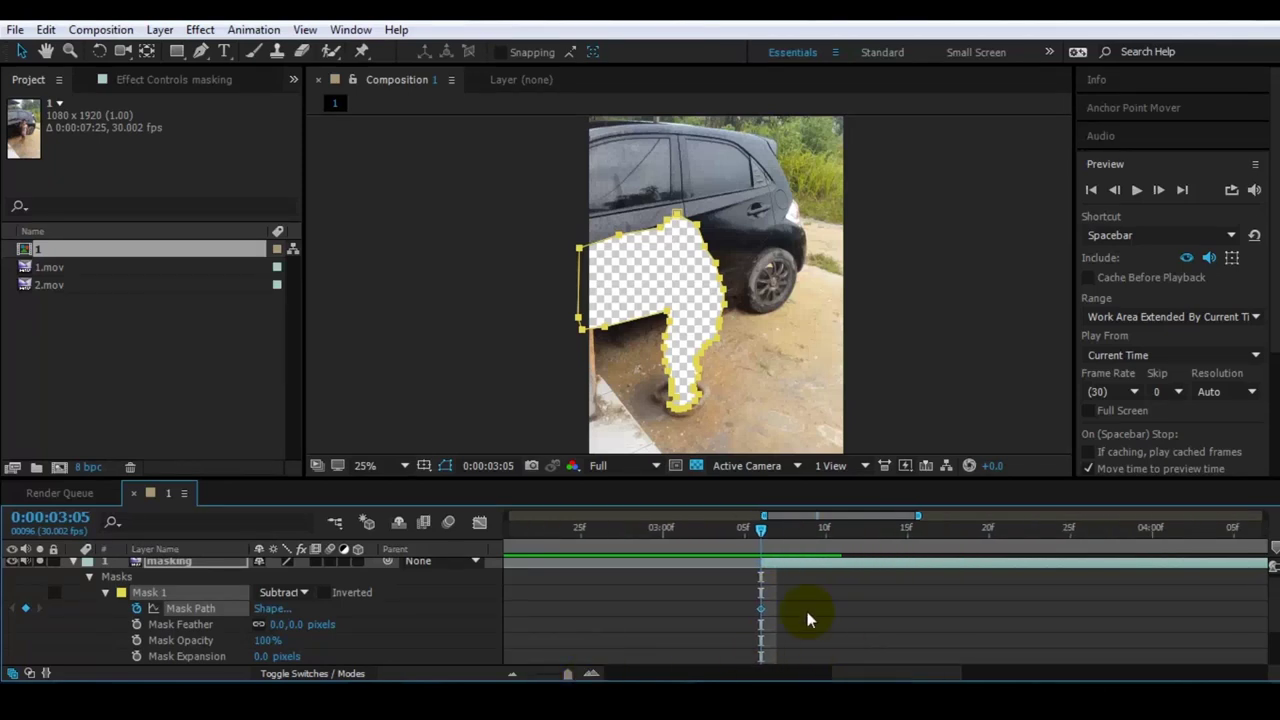
scroll(857, 326, up, 2)
drag(760, 354, 817, 403)
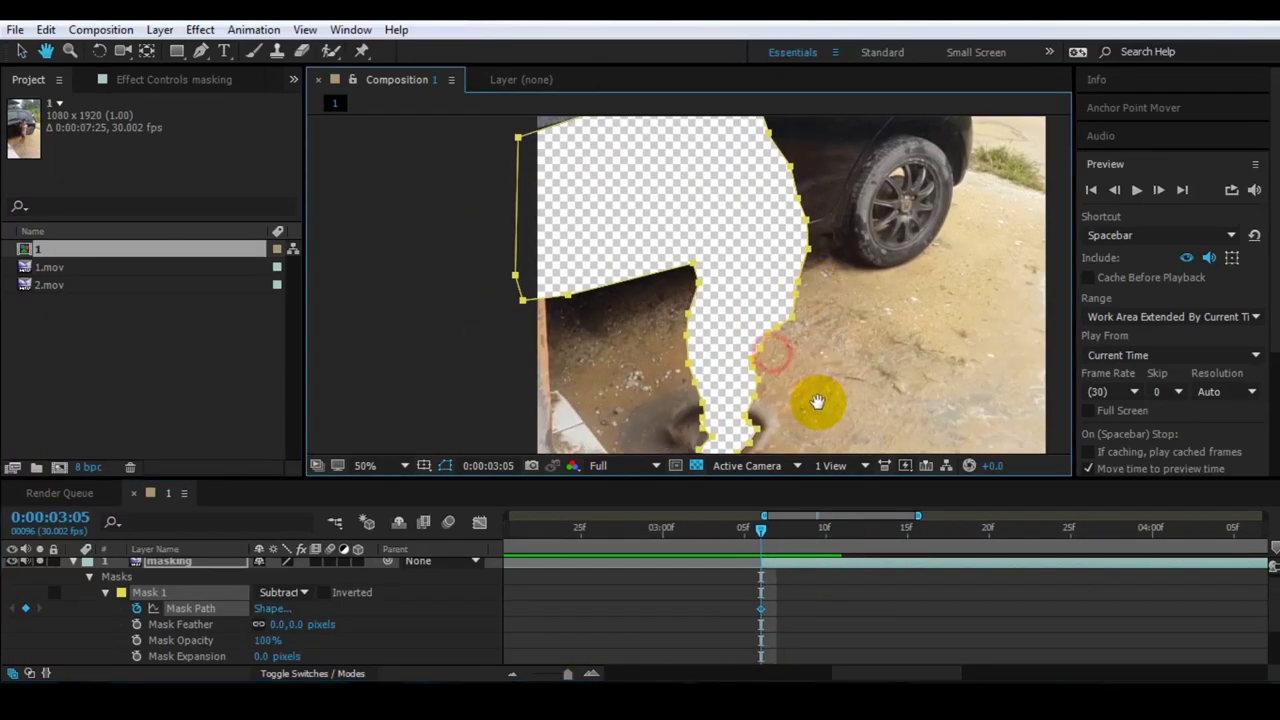
drag(762, 540, 831, 549)
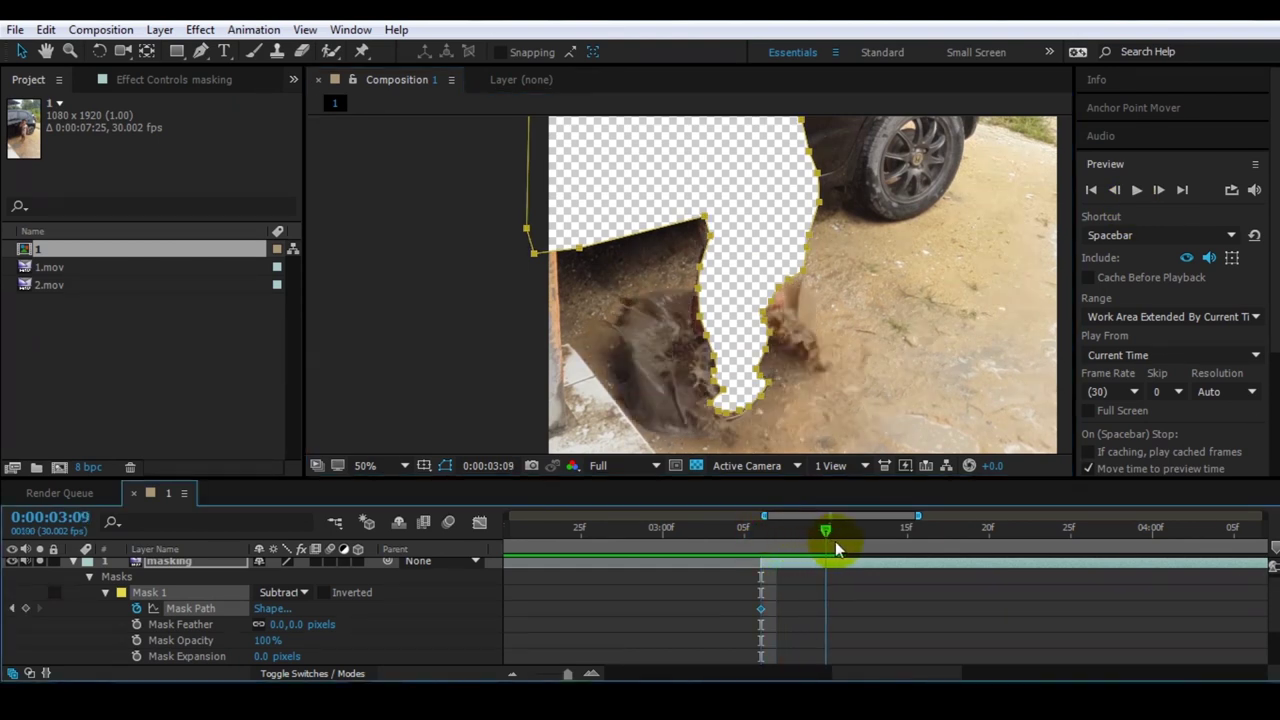
click(21, 51)
mouse_move(668, 220)
mouse_down()
mouse_move(716, 232)
mouse_move(700, 243)
mouse_move(692, 221)
mouse_up()
drag(698, 296, 700, 349)
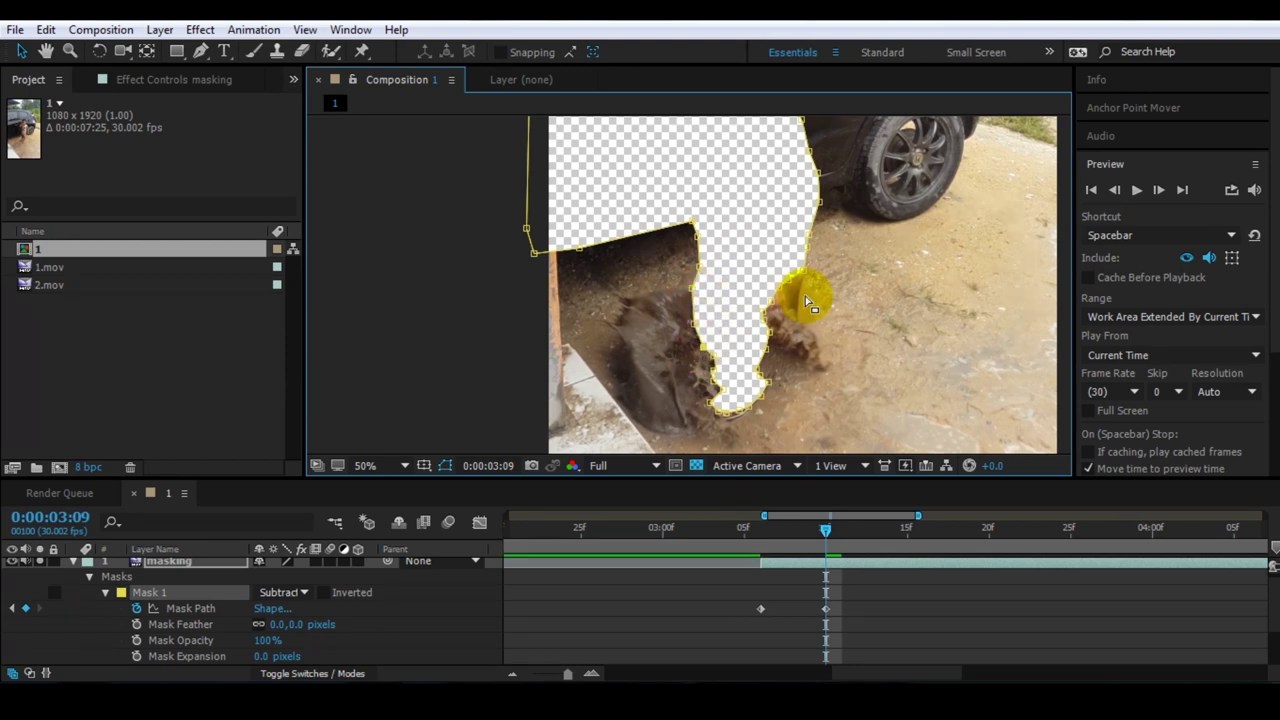
drag(788, 315, 763, 262)
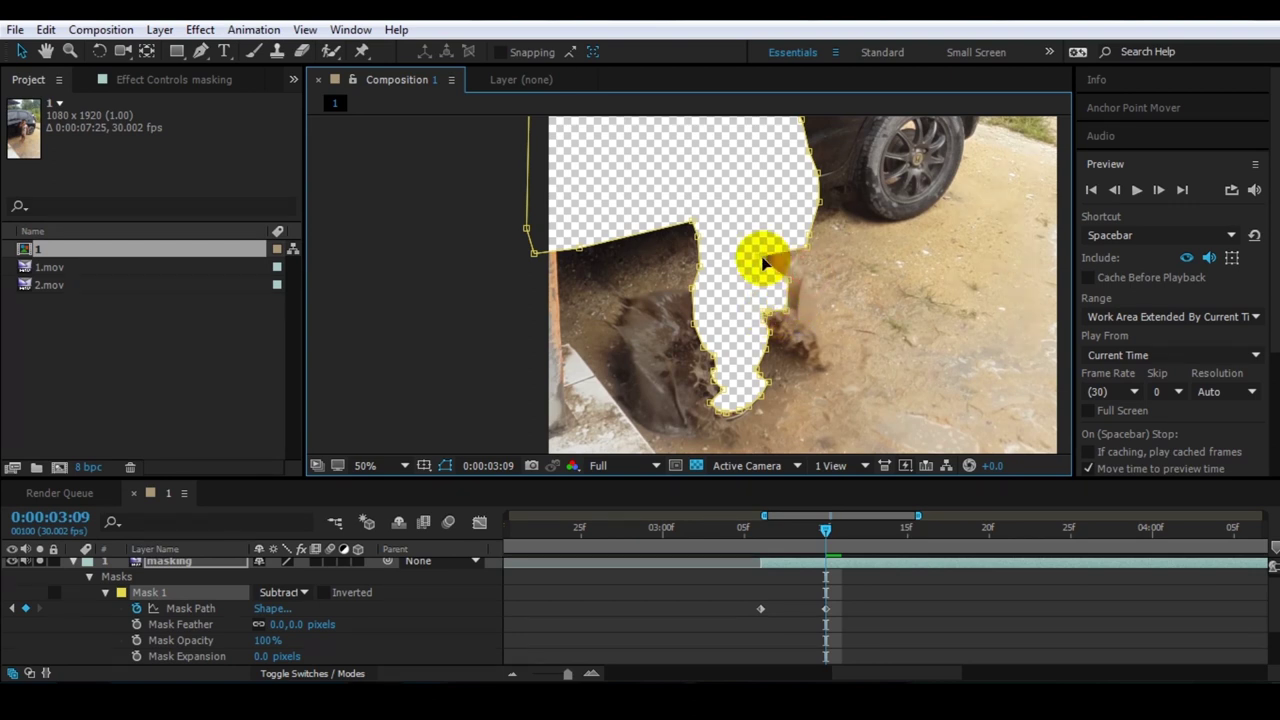
click(777, 290)
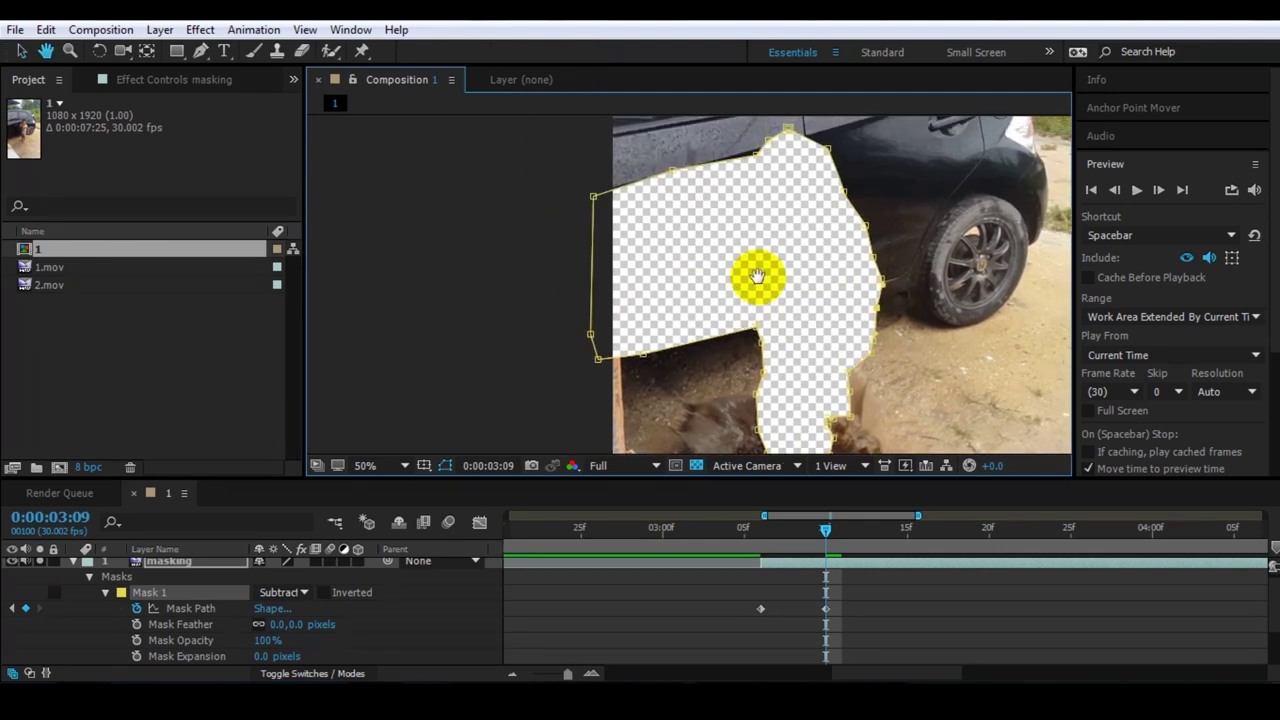
drag(823, 274, 805, 194)
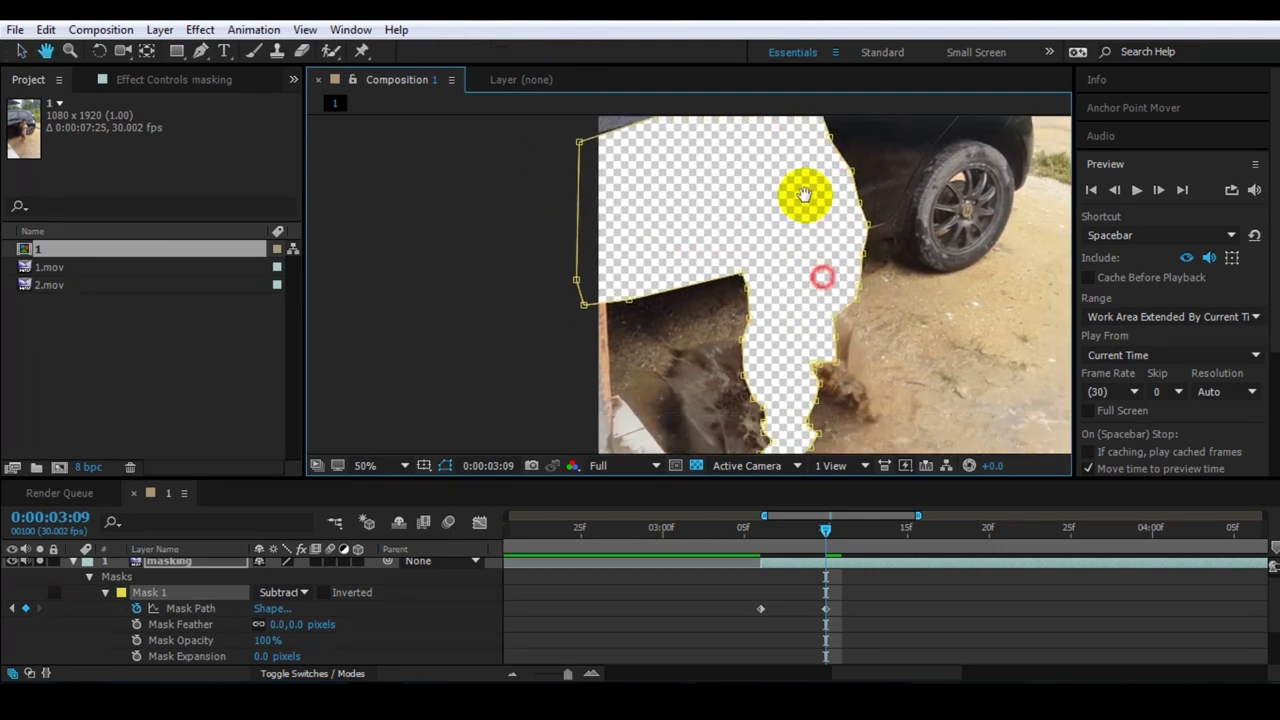
Step: At 0:00:03:12, reshape the mask points around the wheel and the boy's foot
drag(832, 540, 877, 540)
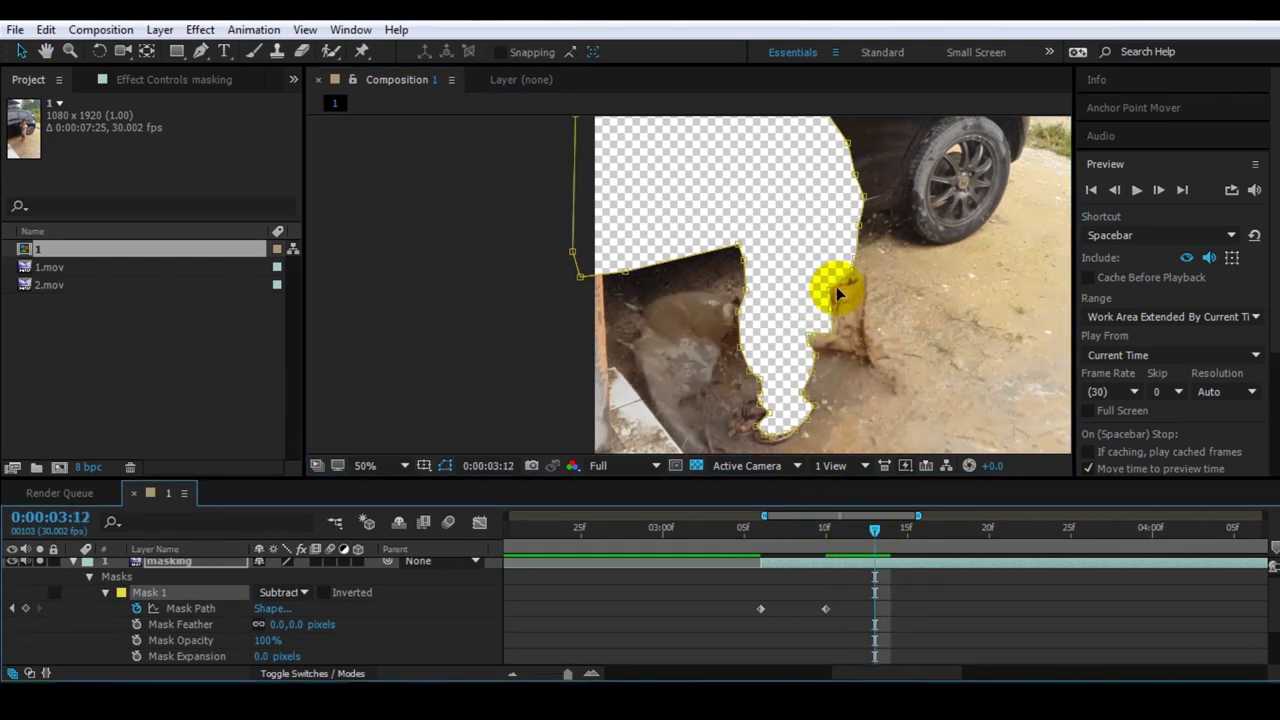
drag(836, 296, 842, 275)
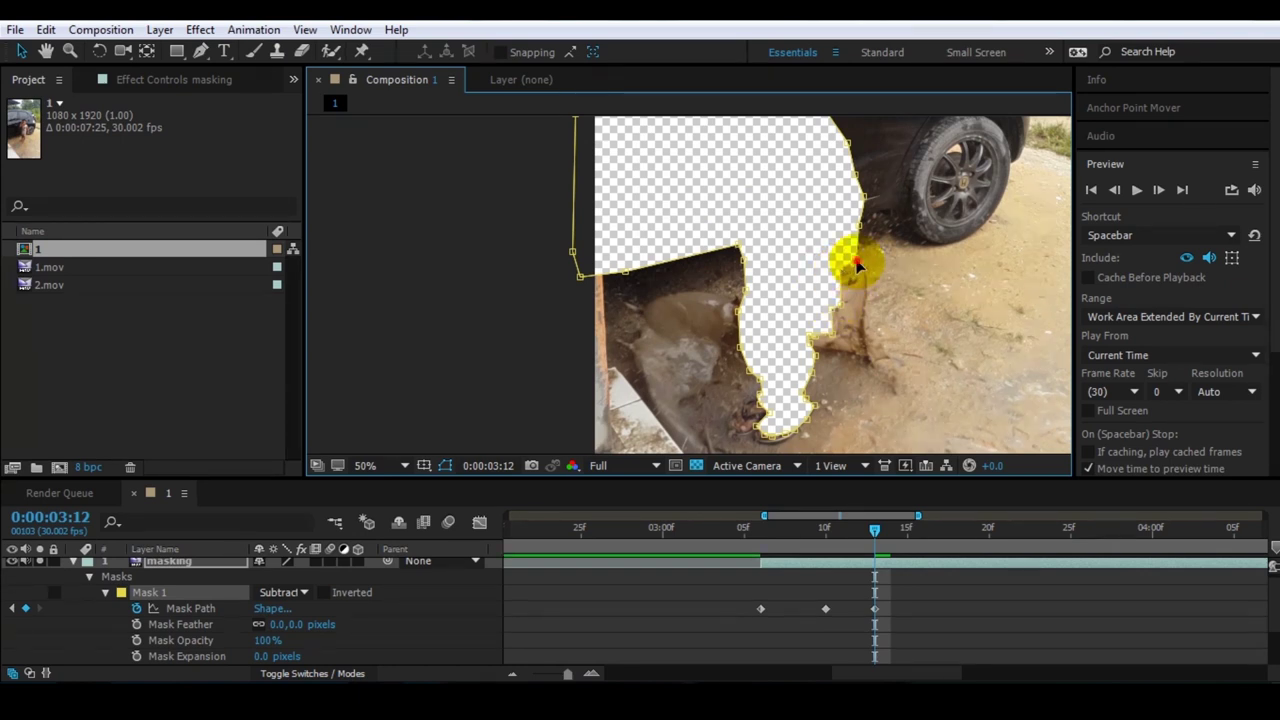
drag(812, 228, 846, 241)
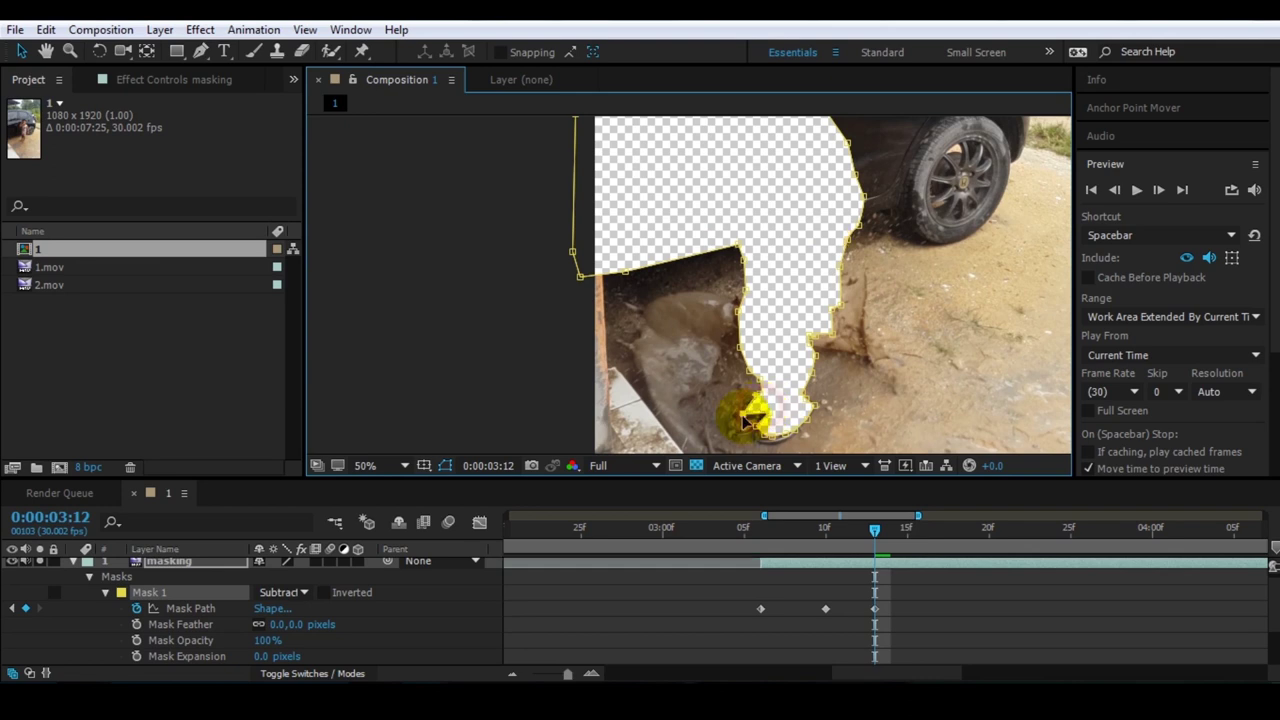
scroll(800, 375, up, 2)
drag(806, 386, 759, 246)
key(v)
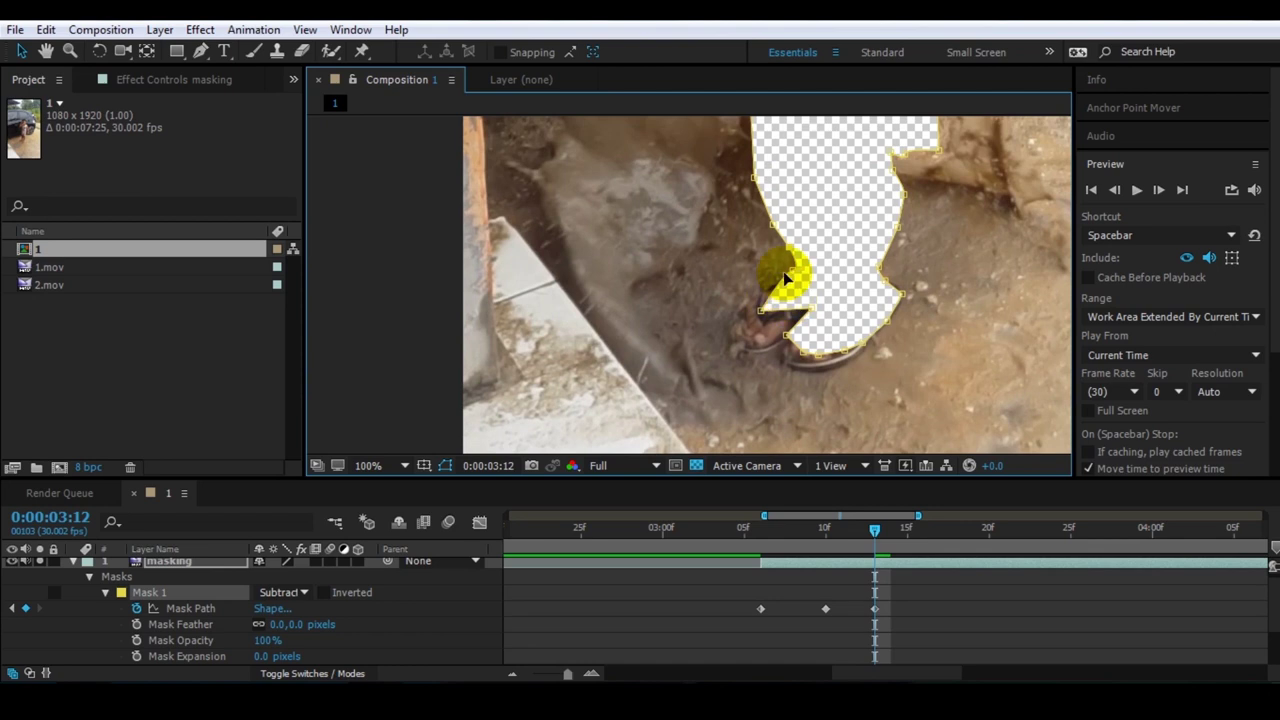
mouse_move(798, 276)
mouse_down()
mouse_move(739, 339)
mouse_move(826, 366)
mouse_up()
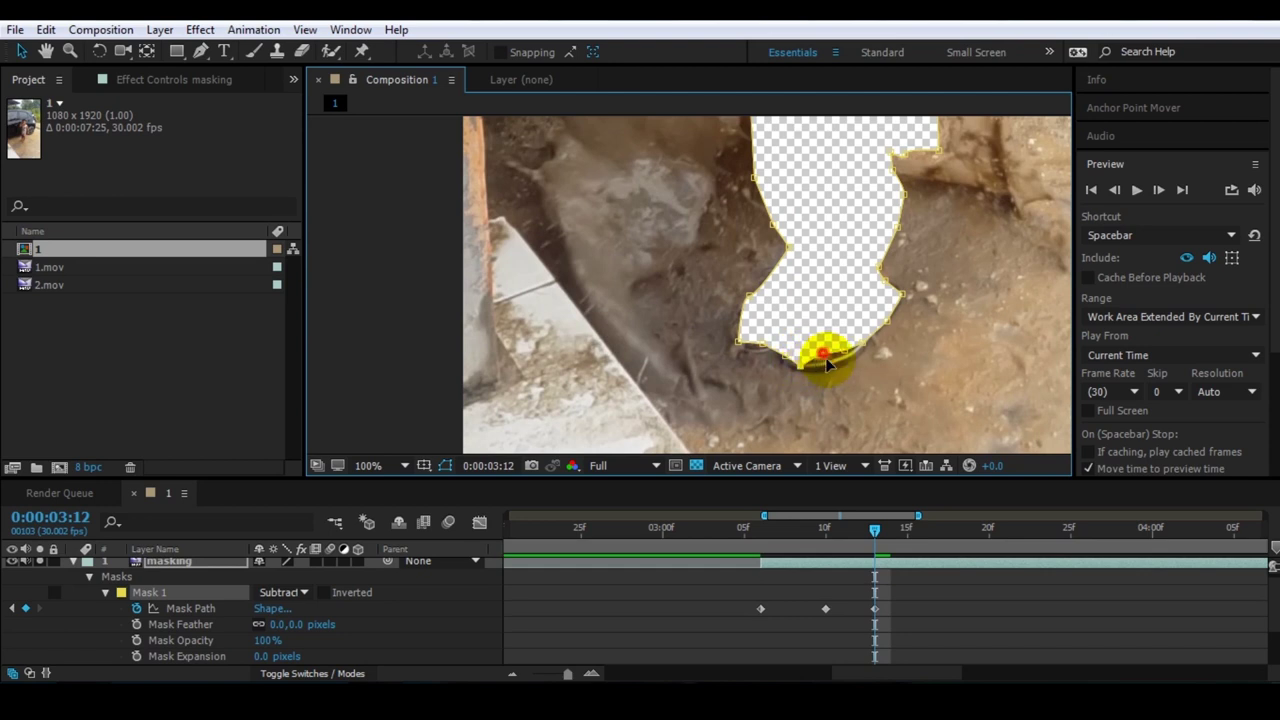
scroll(857, 314, down, 1)
scroll(843, 323, down, 1)
scroll(840, 308, down, 1)
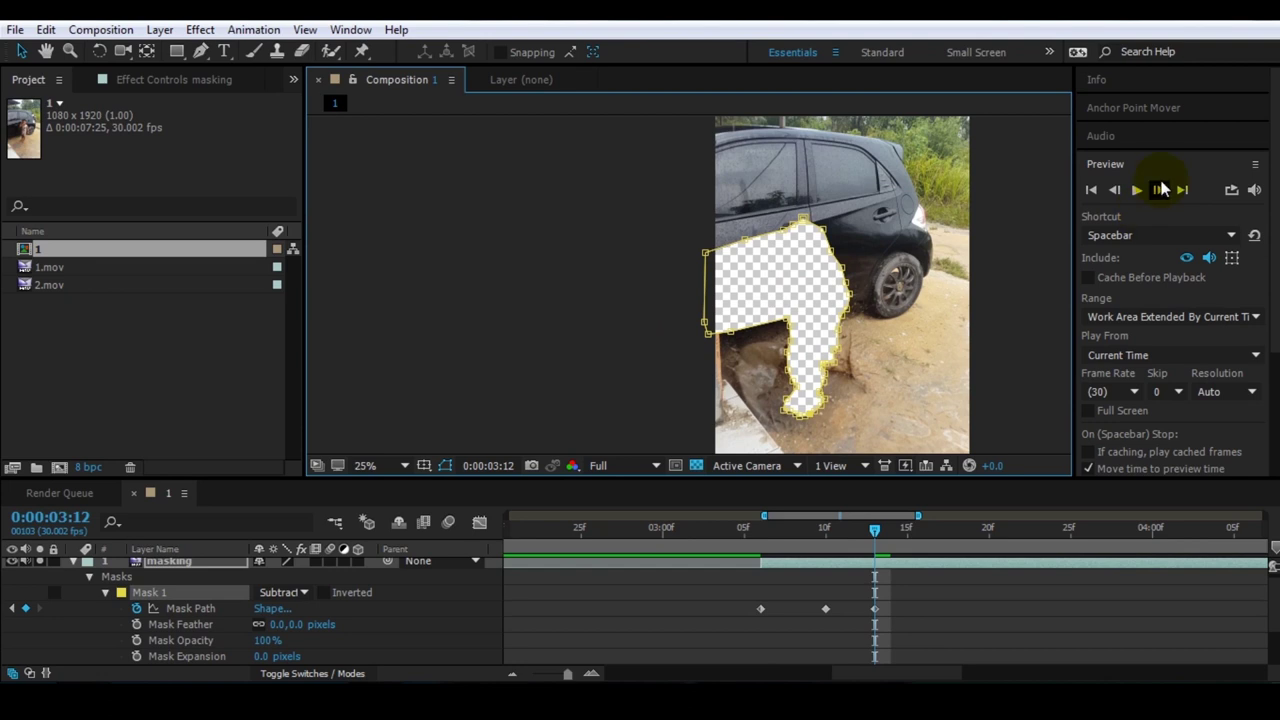
Step: Step through frames 3:16 to 3:22, moving the mask's top points to fit the boy
click(1158, 190)
click(1158, 190)
click(1158, 190)
scroll(880, 340, up, 2)
mouse_move(849, 360)
mouse_down()
mouse_move(779, 311)
mouse_move(813, 275)
mouse_up()
mouse_move(939, 530)
mouse_down()
mouse_move(998, 541)
mouse_move(1037, 530)
mouse_up()
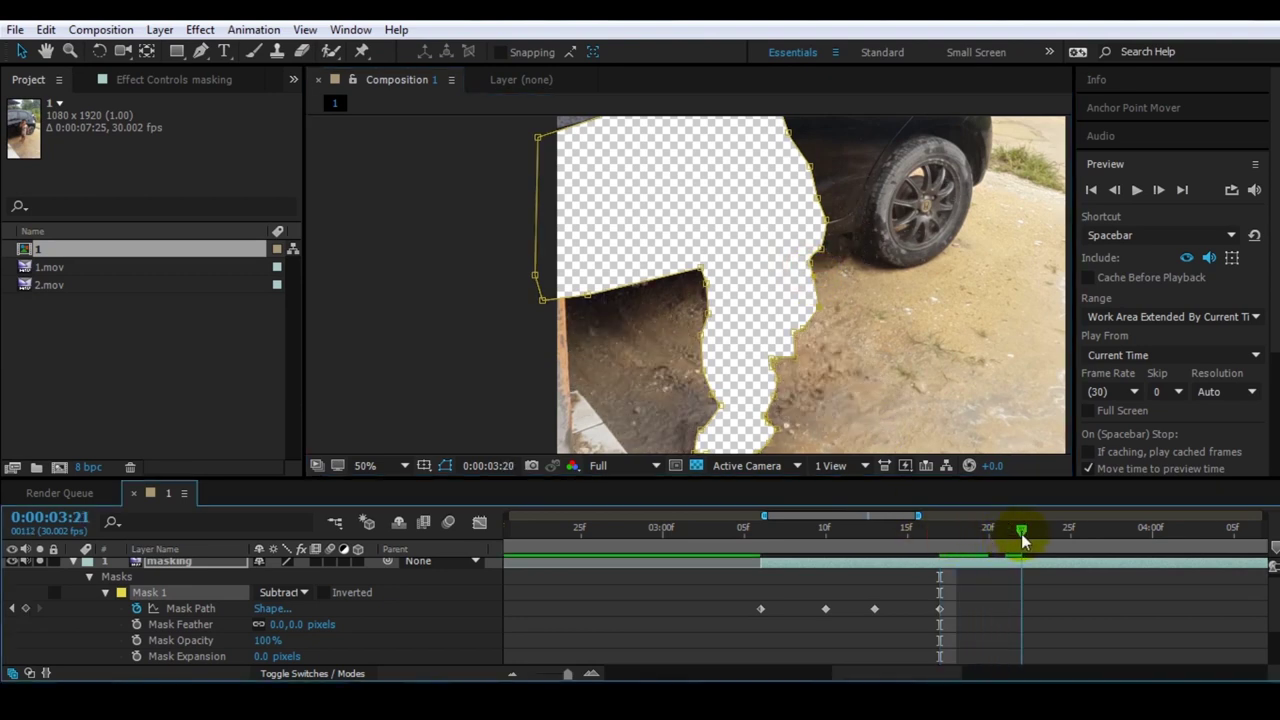
click(645, 281)
click(574, 297)
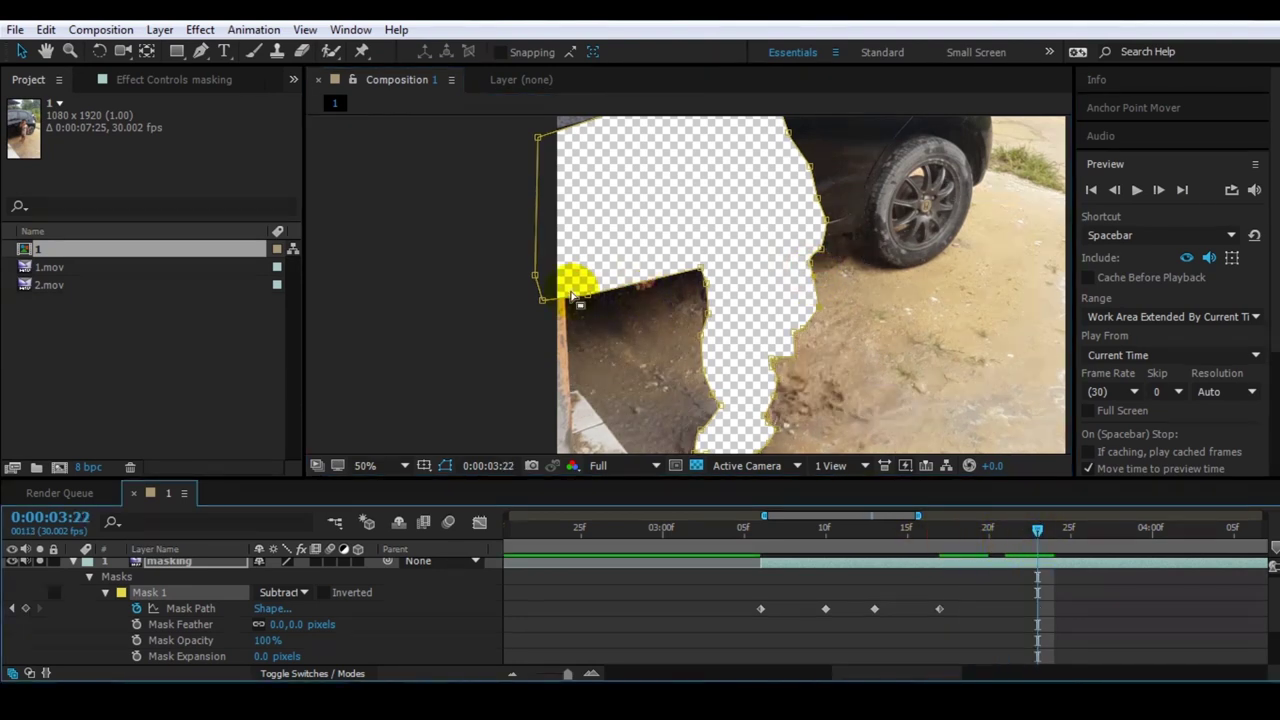
drag(608, 297, 648, 293)
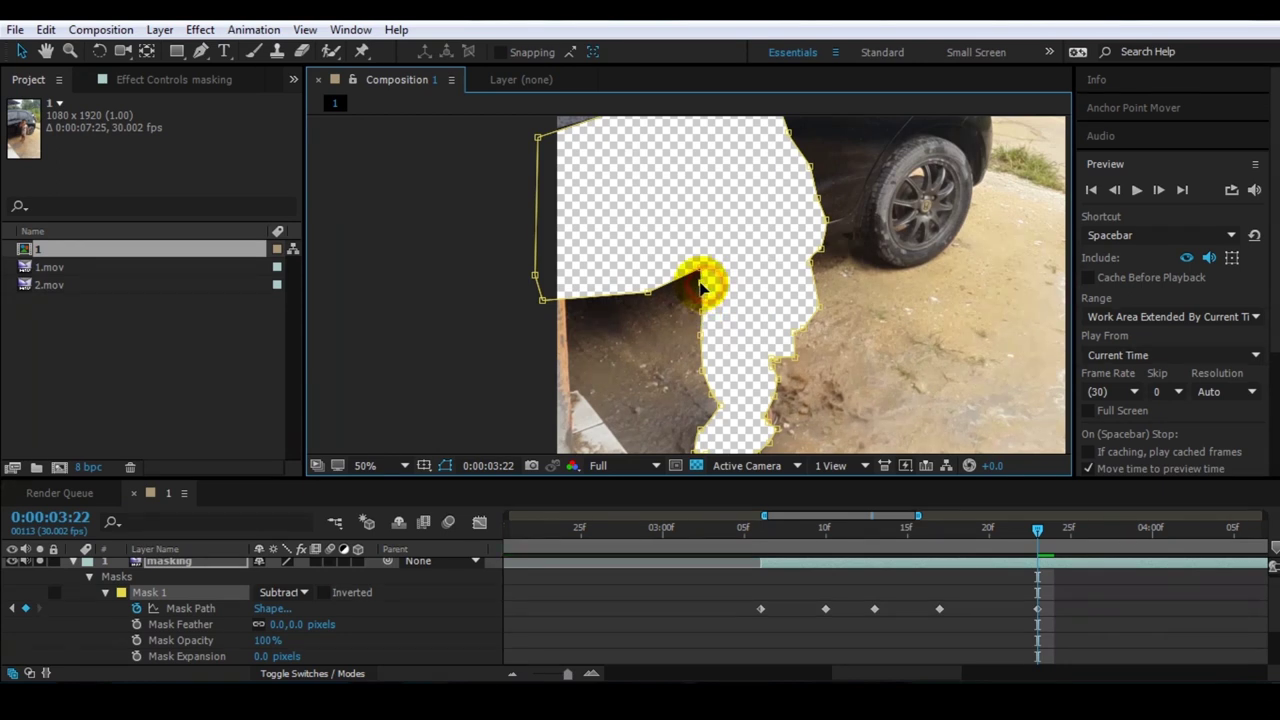
scroll(744, 300, down, 1)
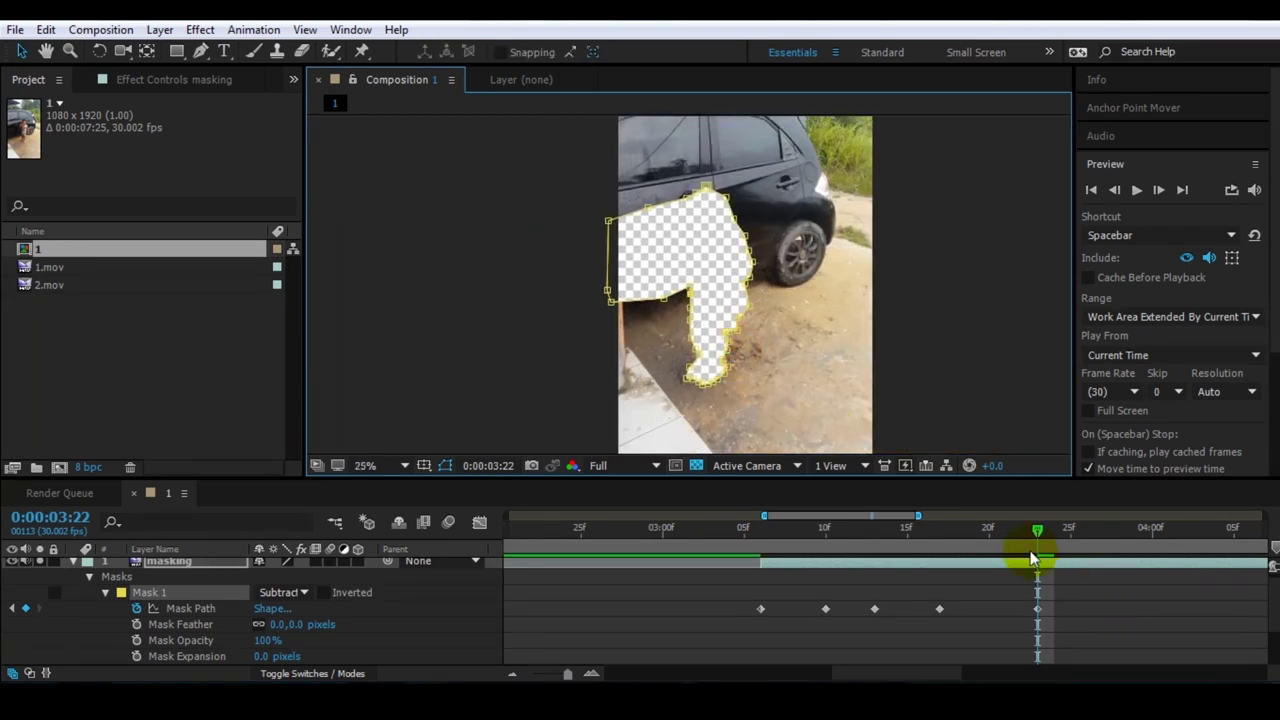
Step: Reshape the mask at 0:00:04:05 and the following frame to keep tracking the boy
drag(1040, 543, 1097, 545)
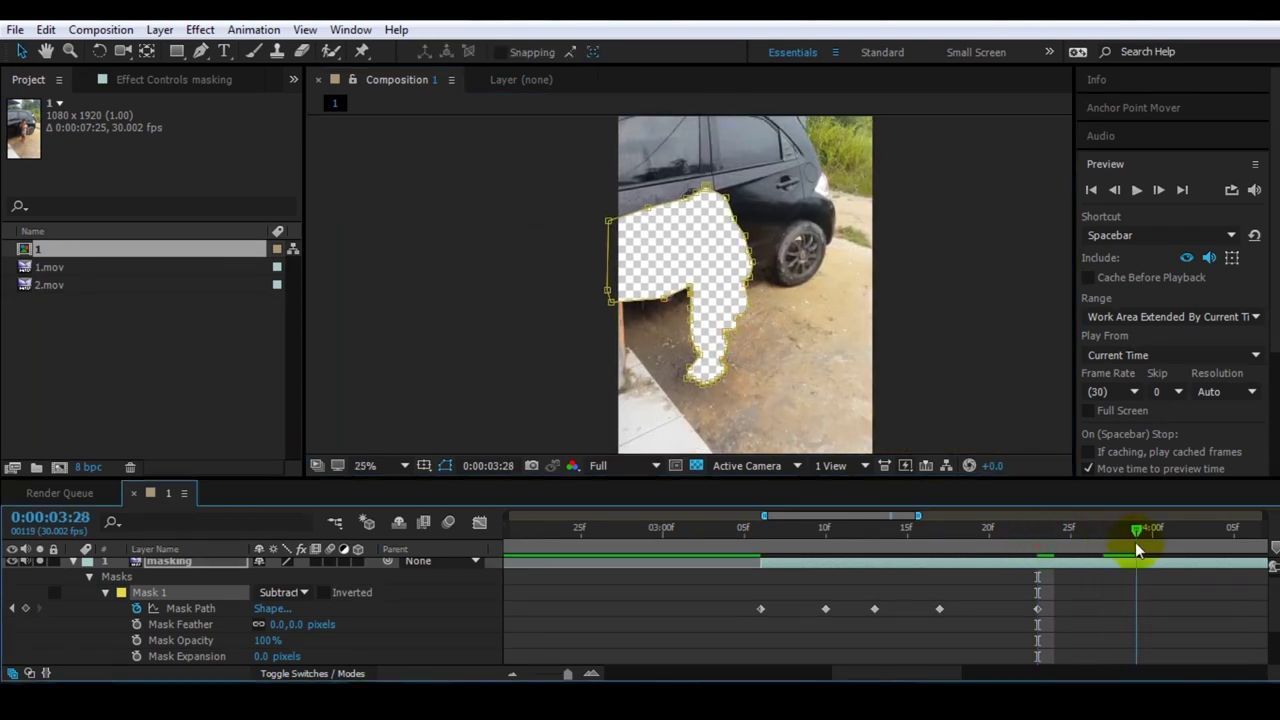
key(minus)
scroll(700, 330, up, 2)
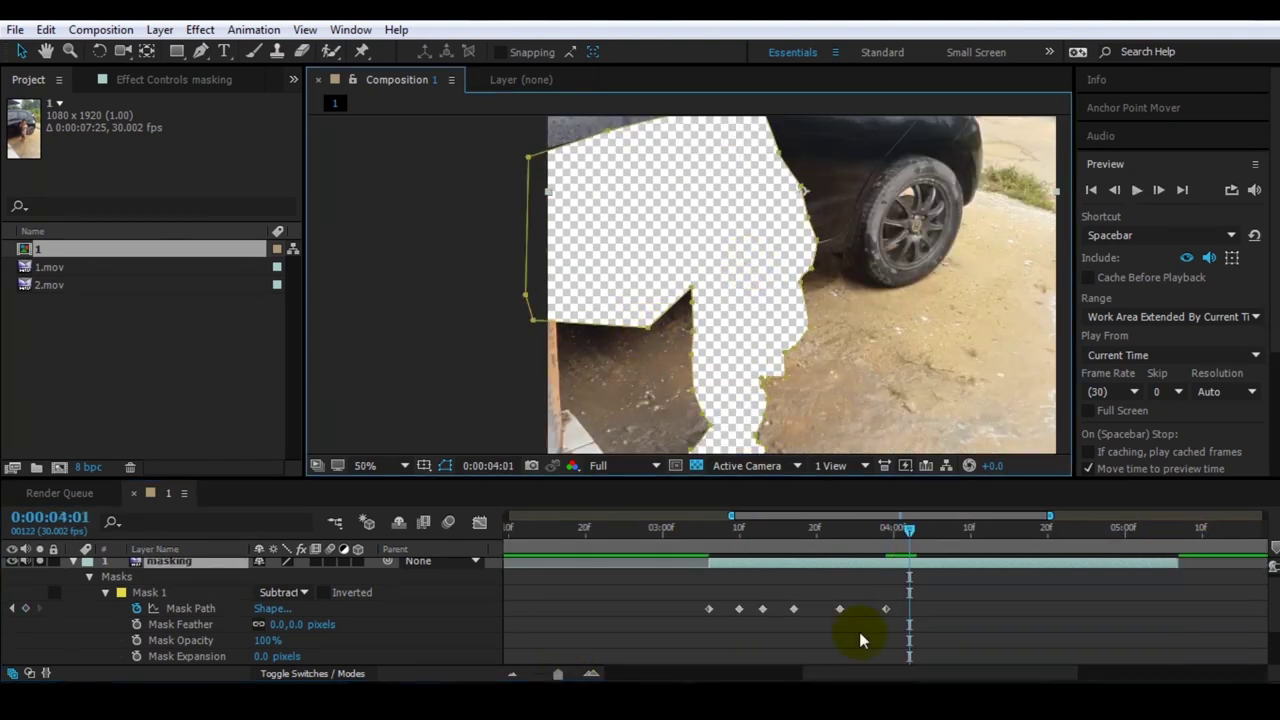
drag(771, 294, 800, 343)
scroll(800, 343, down, 1)
click(1000, 530)
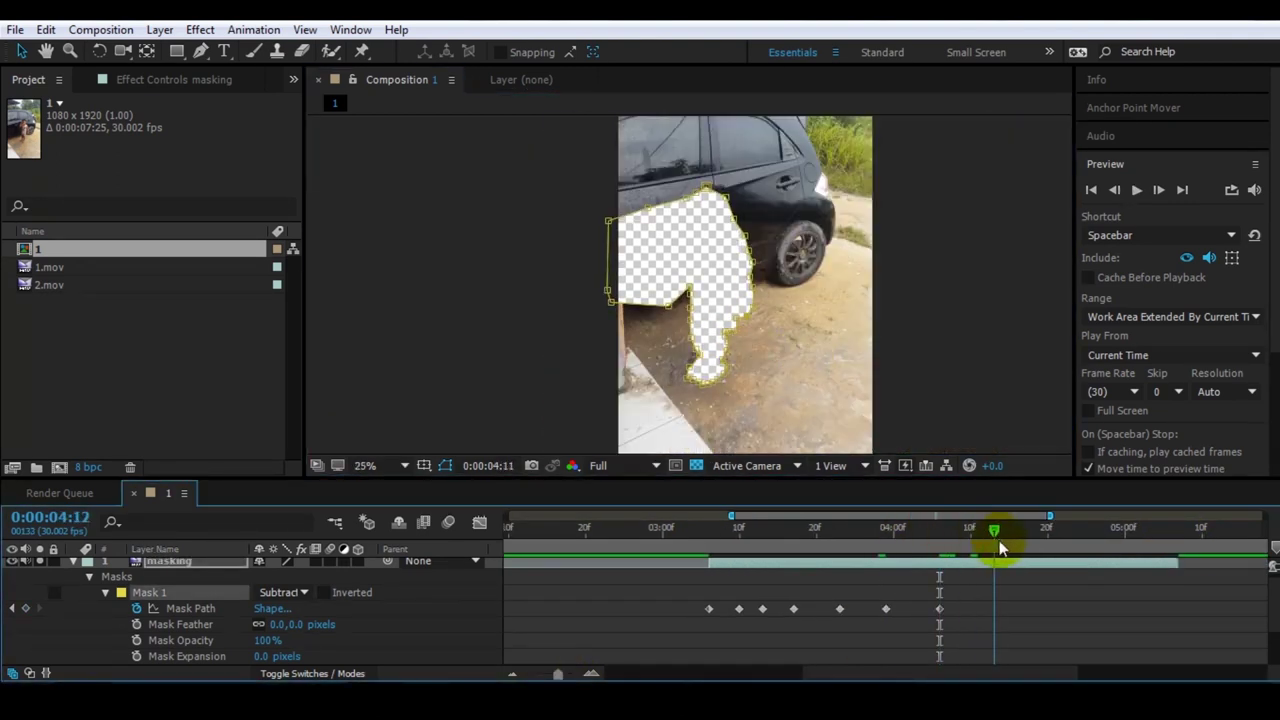
mouse_move(725, 200)
mouse_down()
mouse_move(686, 200)
mouse_move(730, 198)
mouse_move(718, 237)
mouse_up()
click(951, 531)
click(997, 535)
Step: Adjust the mask's lower-right edge at 0:00:05:03, then step to 0:00:05:05 showing the whole frame
click(1114, 529)
scroll(729, 229, up, 1)
click(1156, 529)
drag(770, 396, 797, 374)
click(1171, 529)
key(comma)
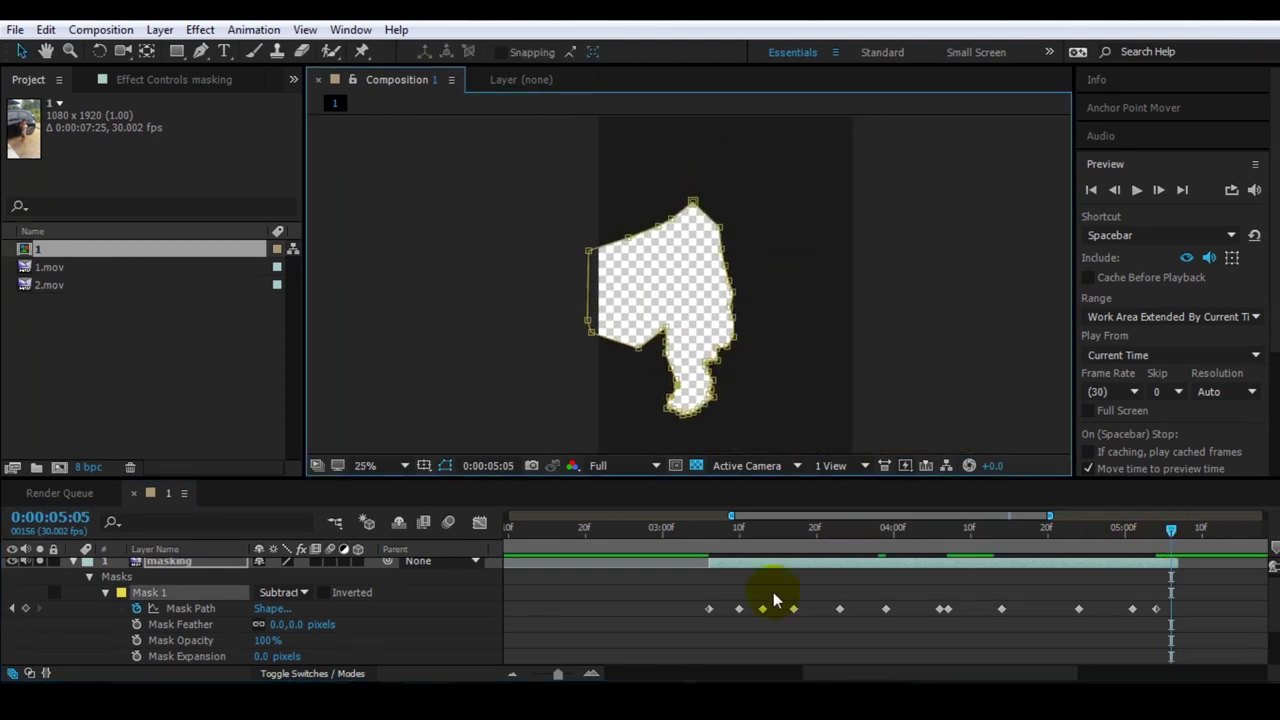
Step: Scrub the masked animation from 3:05 and pull a top mask point up-left over the door
click(710, 541)
mouse_move(708, 541)
mouse_down()
mouse_move(792, 545)
mouse_move(770, 541)
mouse_up()
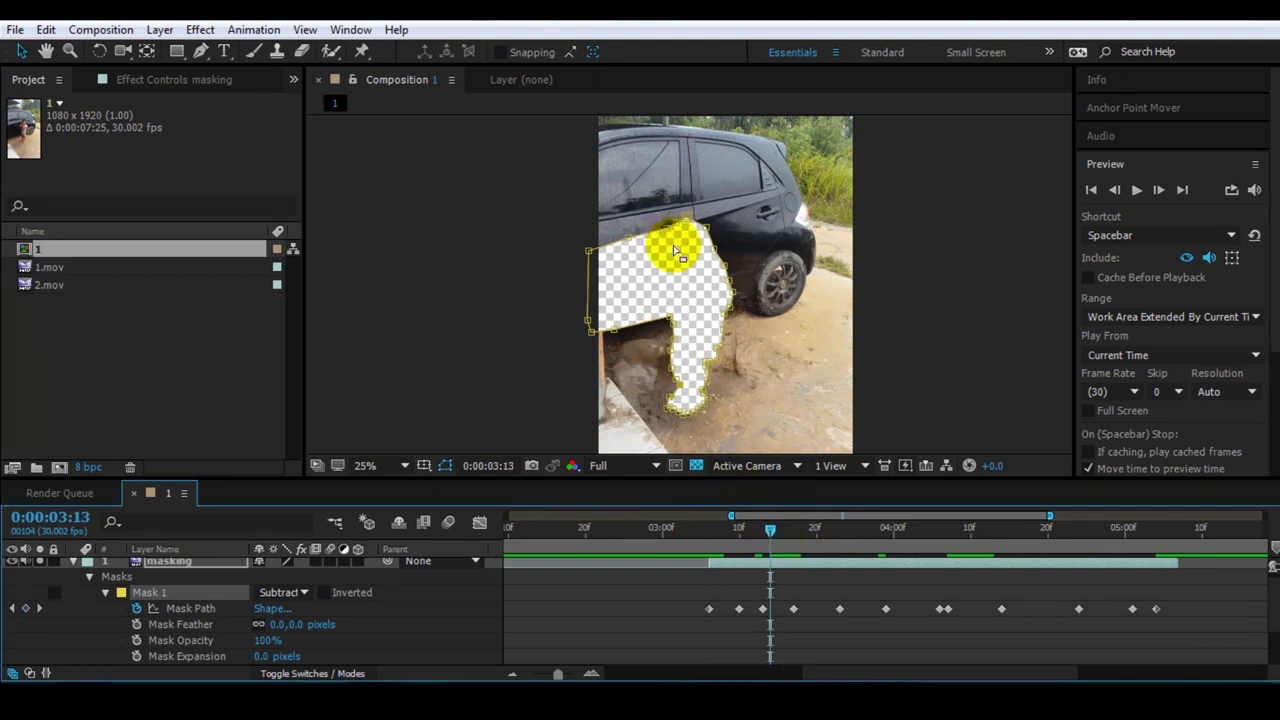
scroll(686, 283, up, 1)
scroll(740, 257, up, 1)
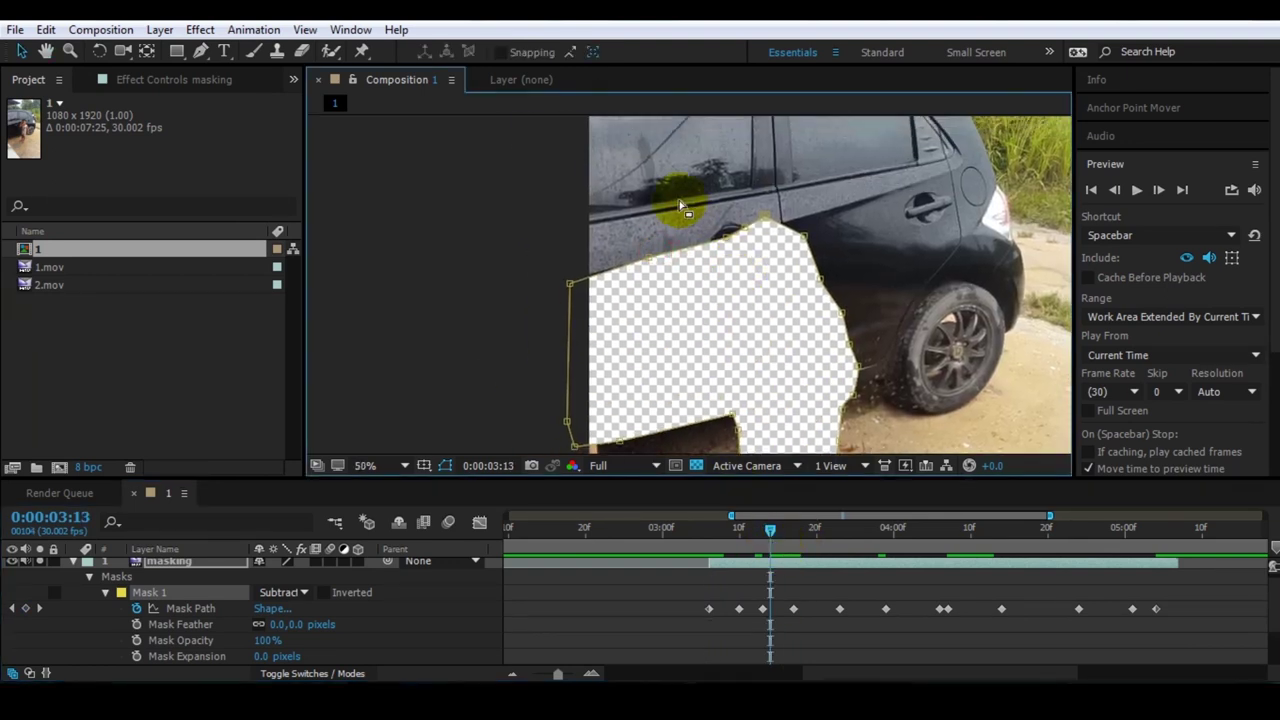
drag(747, 230, 733, 214)
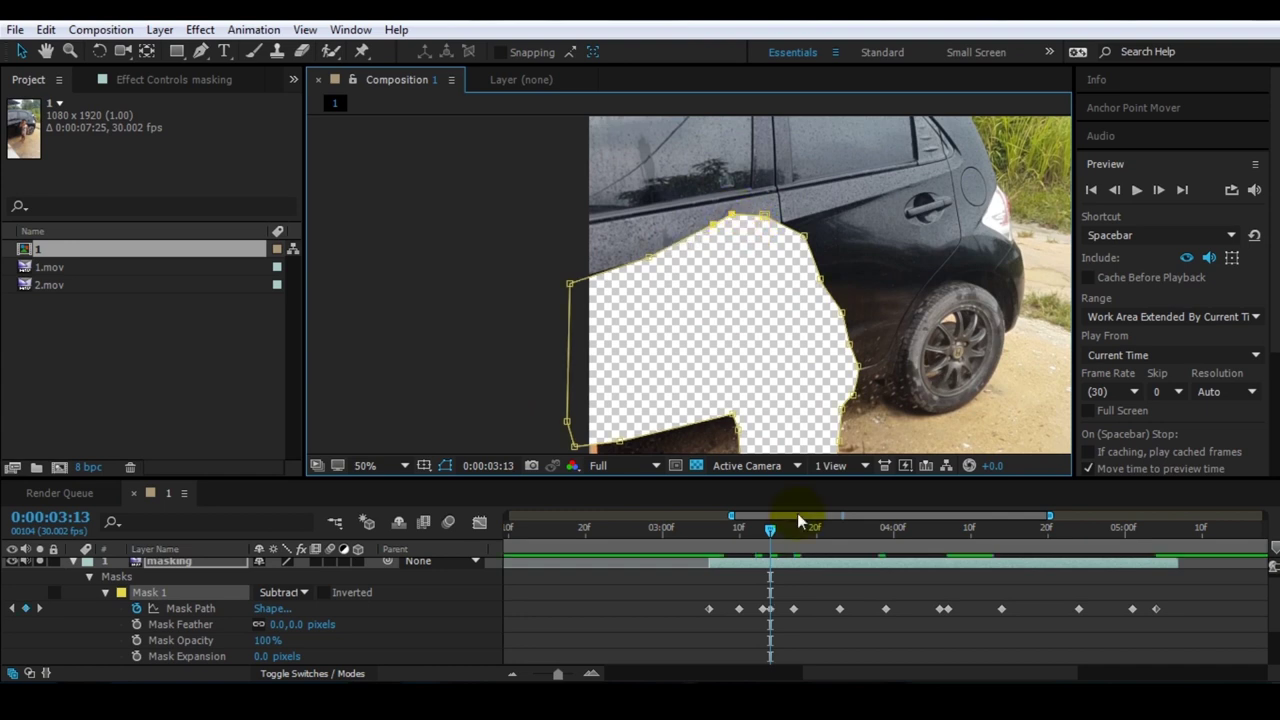
drag(771, 532, 797, 543)
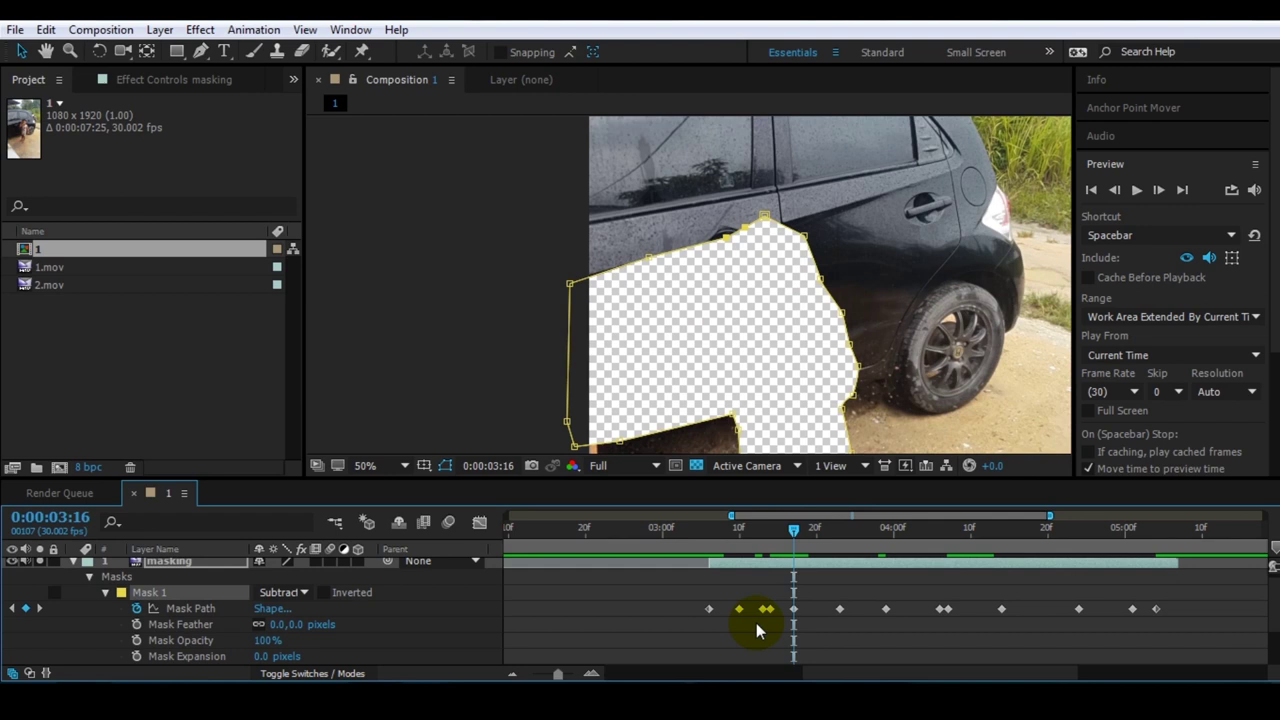
Step: Refine the mask's top edge and points at frames 3:22, 4:05, 4:23 and 5:01
click(737, 255)
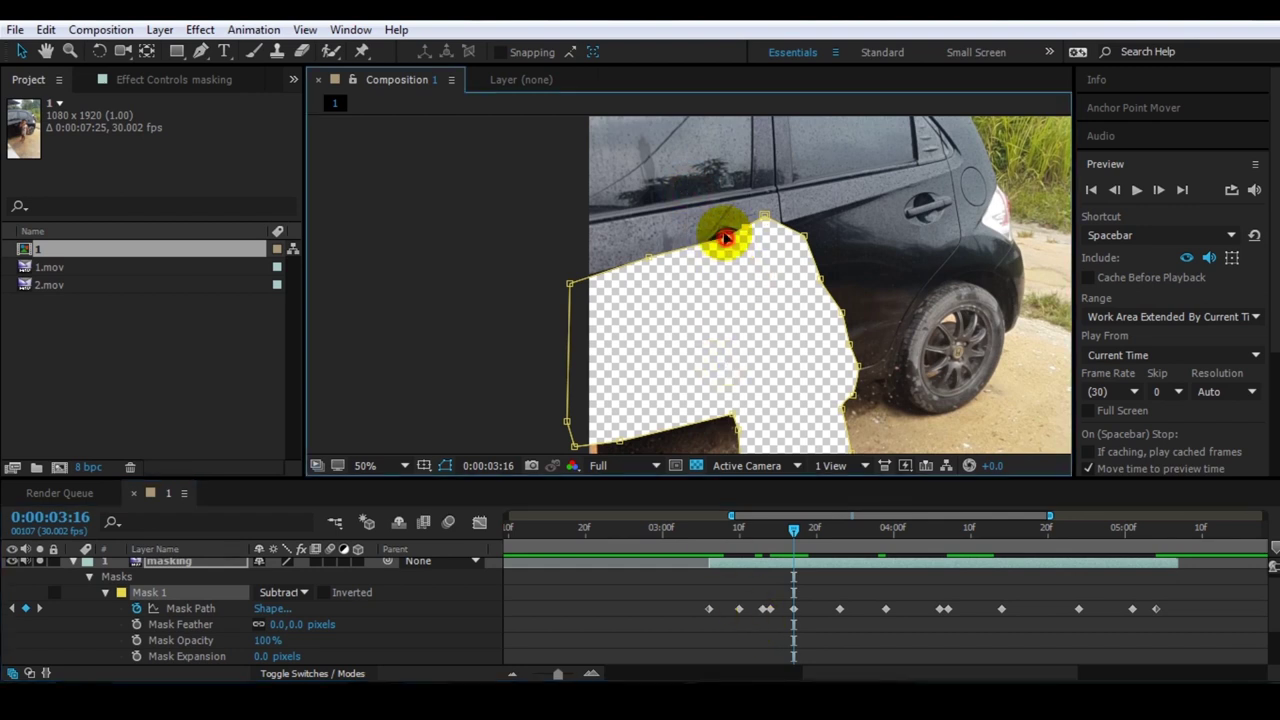
mouse_move(793, 537)
mouse_down()
mouse_move(848, 551)
mouse_move(886, 531)
mouse_move(1163, 531)
mouse_up()
click(733, 253)
click(731, 229)
click(806, 243)
click(786, 372)
click(793, 300)
click(852, 408)
key(comma)
drag(716, 540, 837, 545)
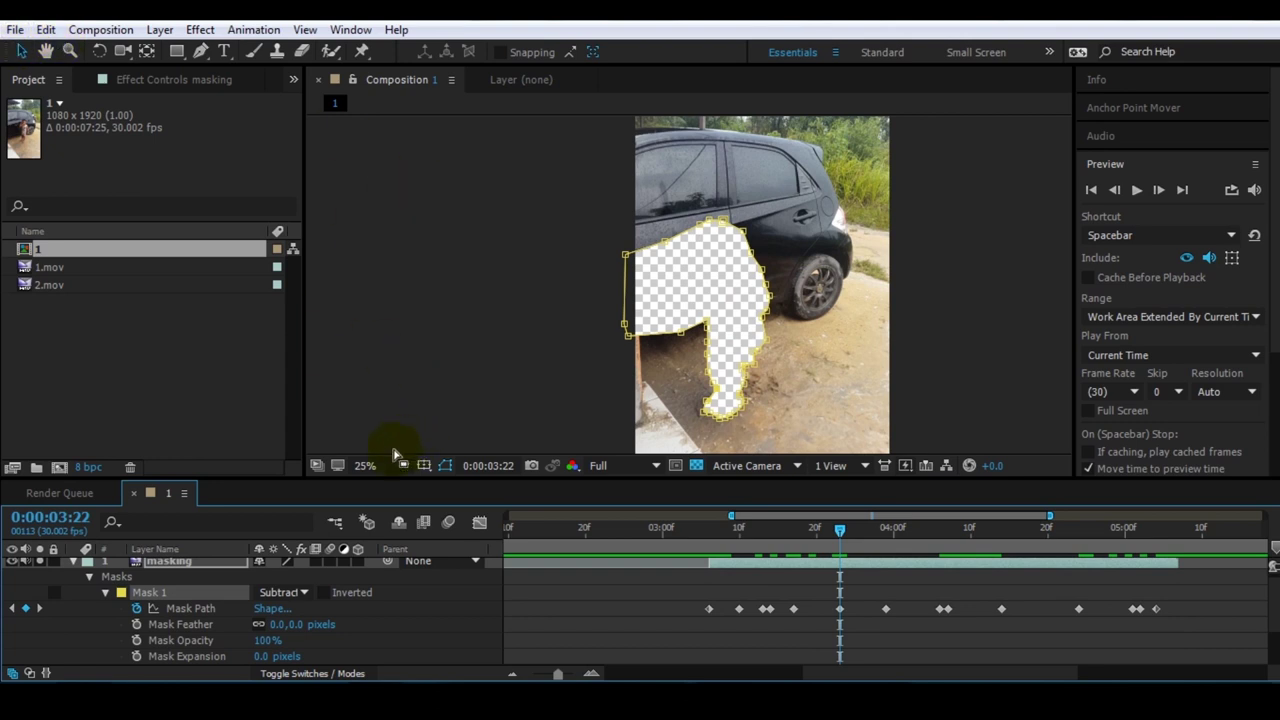
Step: Fit the frame in the viewer, unsolo the masking layer, and collapse its mask properties
click(366, 465)
click(425, 147)
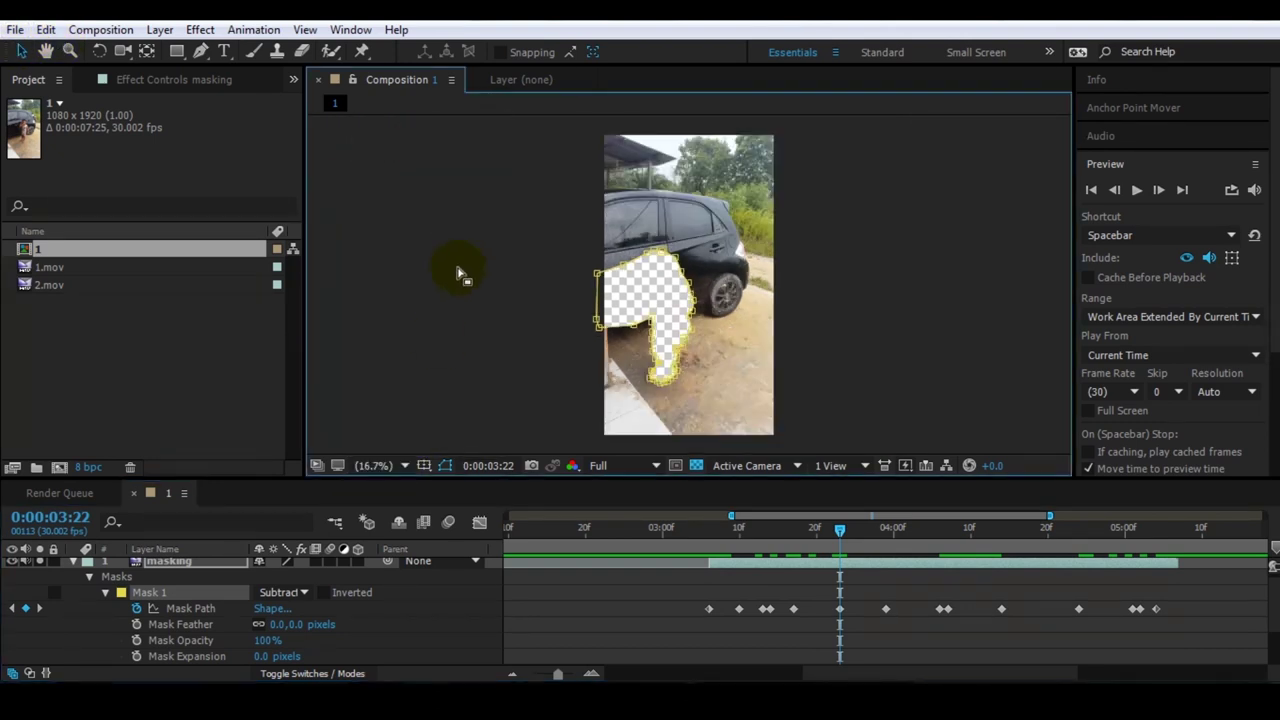
click(432, 355)
click(168, 565)
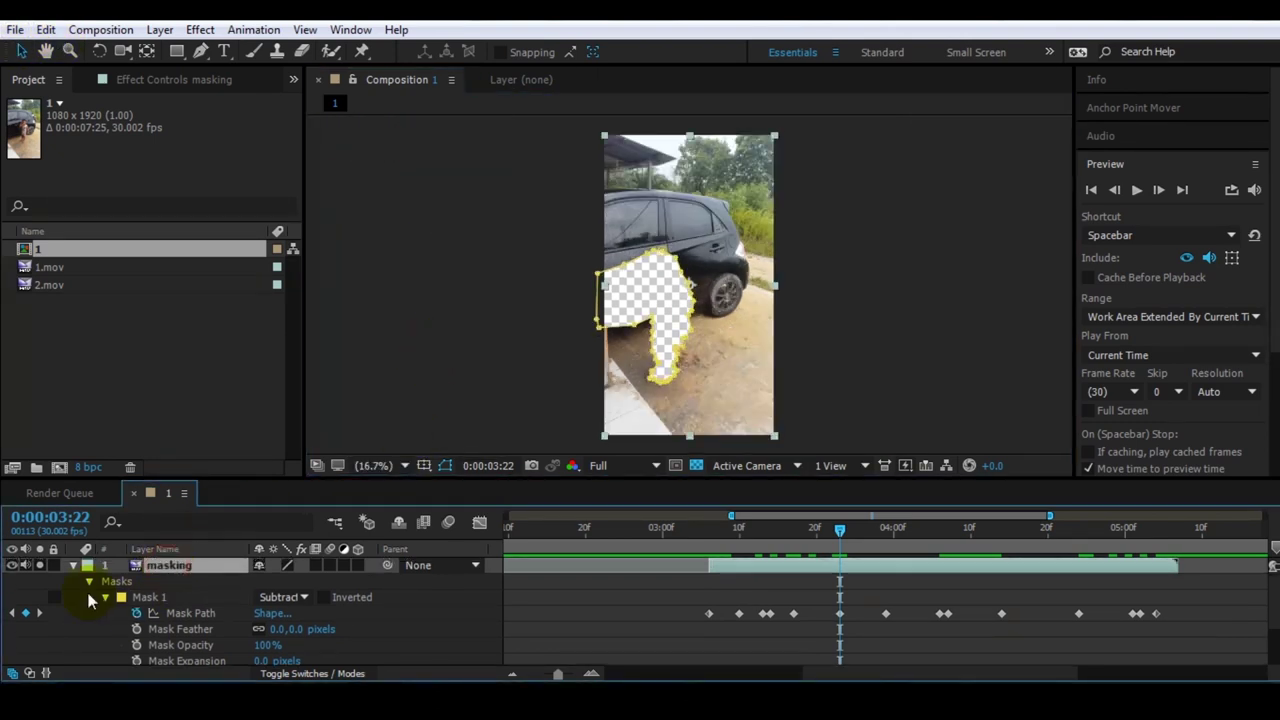
click(40, 566)
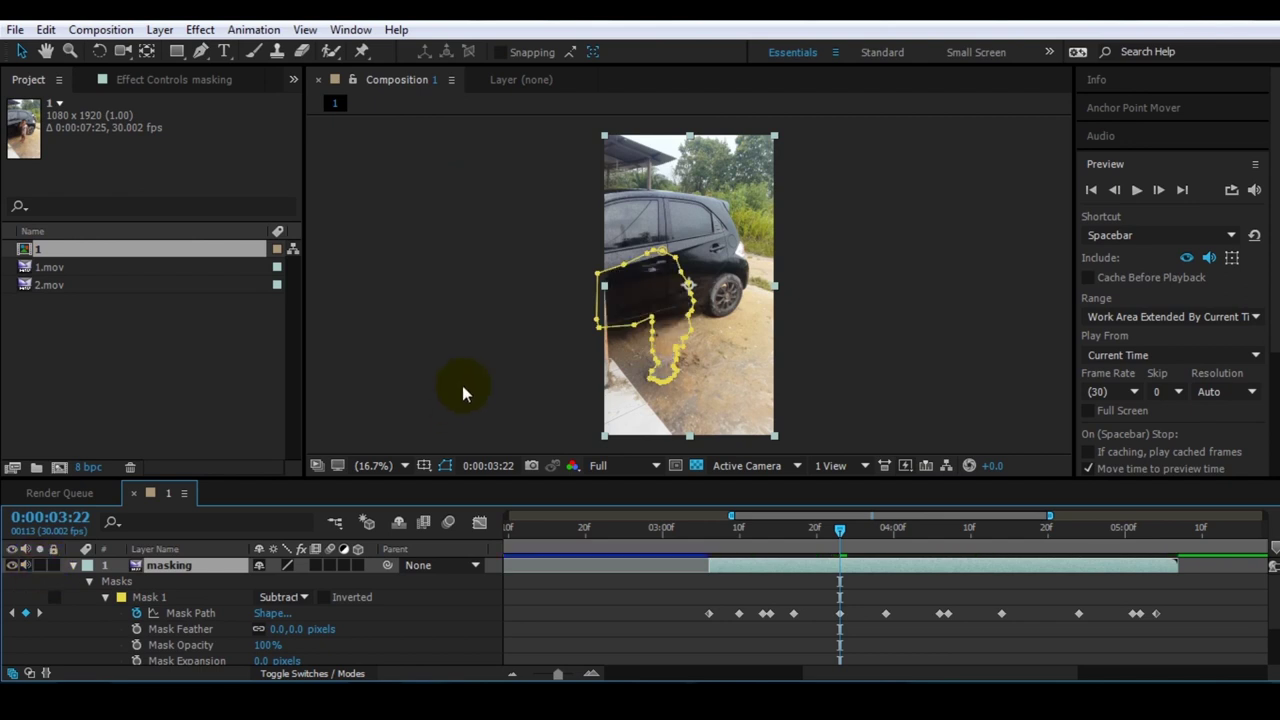
click(462, 393)
click(75, 566)
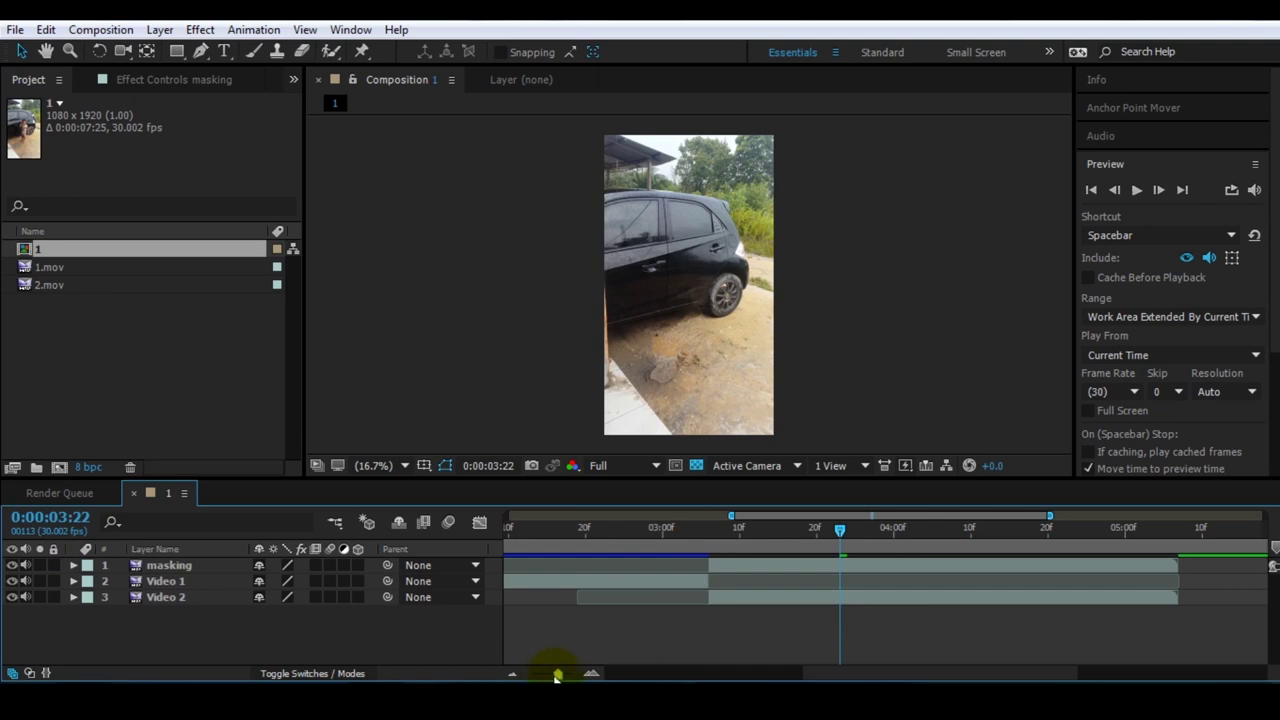
Step: Scrub the frames around the splash and set the viewer's 3D view to Left
drag(557, 677, 551, 677)
drag(722, 528, 798, 540)
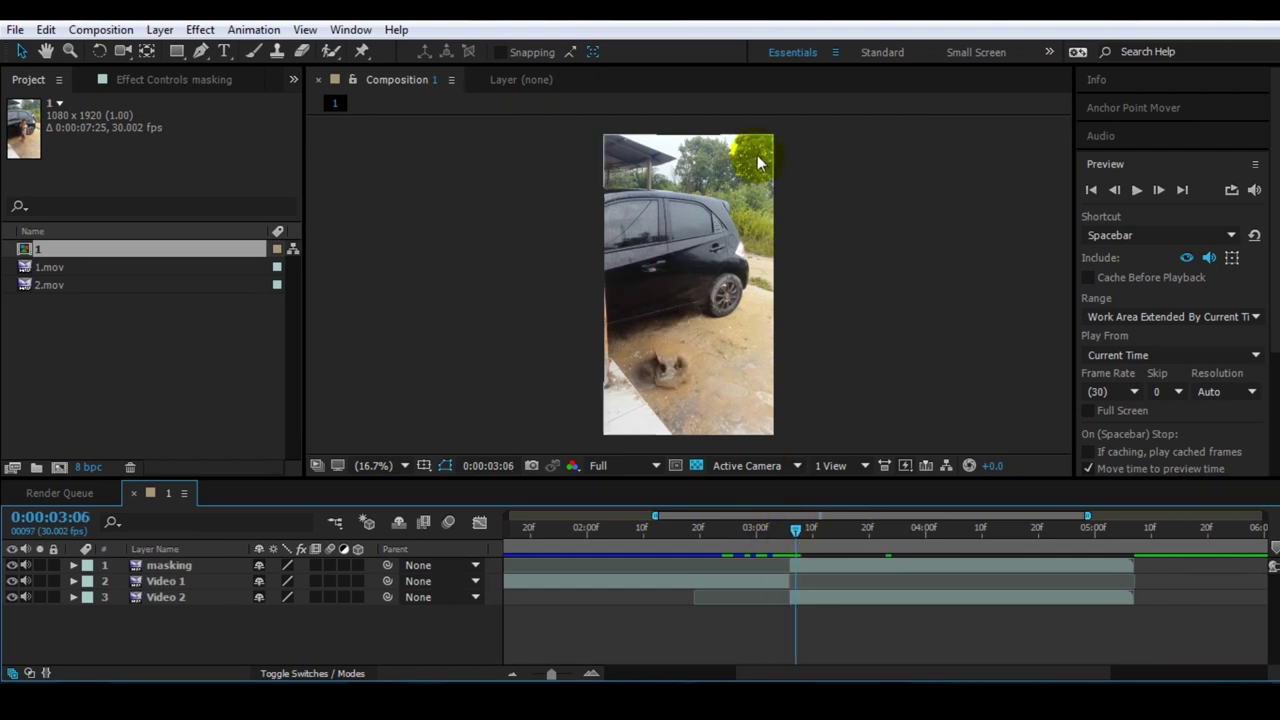
scroll(737, 201, up, 1)
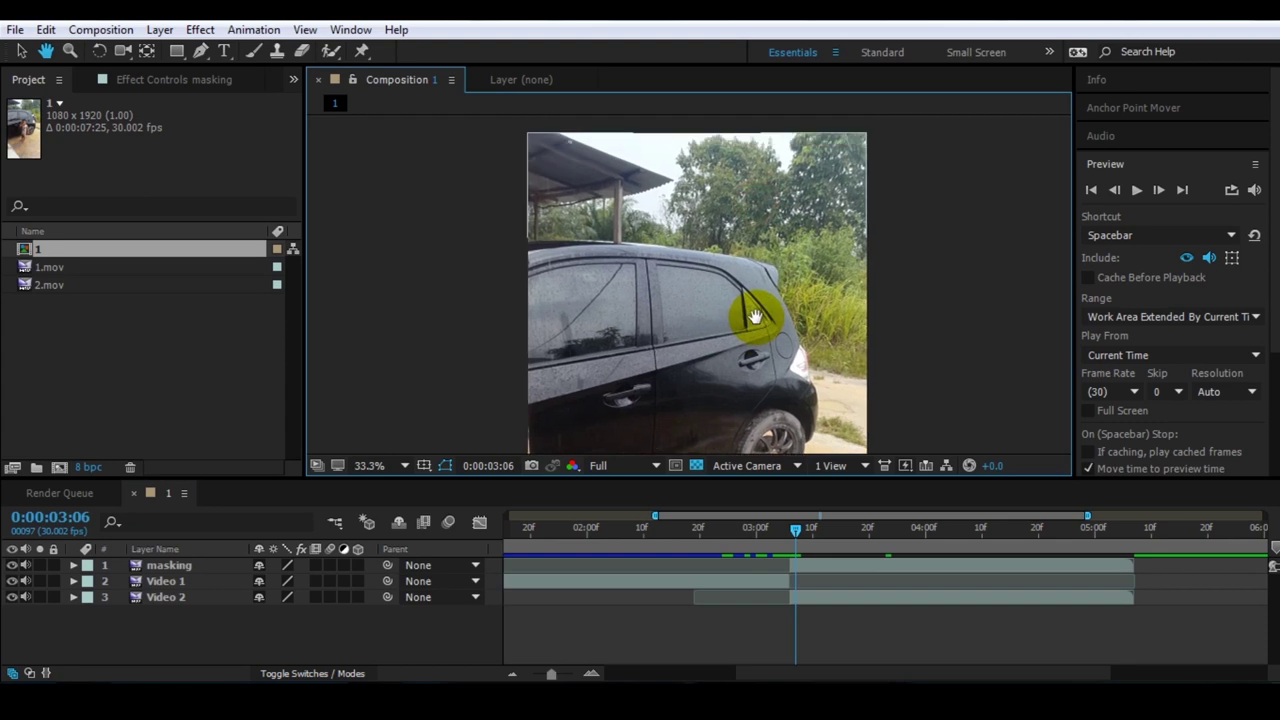
mouse_move(799, 531)
mouse_down()
mouse_move(777, 531)
mouse_move(794, 531)
mouse_up()
click(747, 465)
click(748, 291)
key(v)
scroll(737, 337, down, 5)
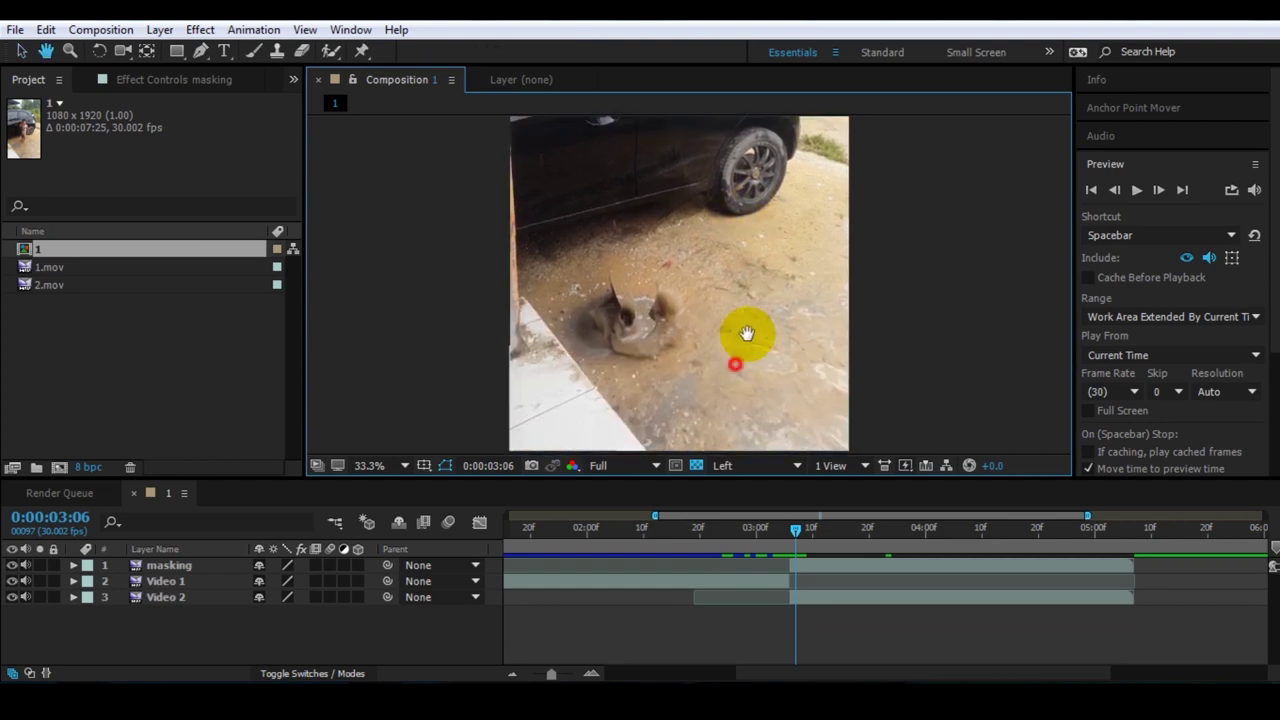
key(v)
drag(793, 544, 794, 537)
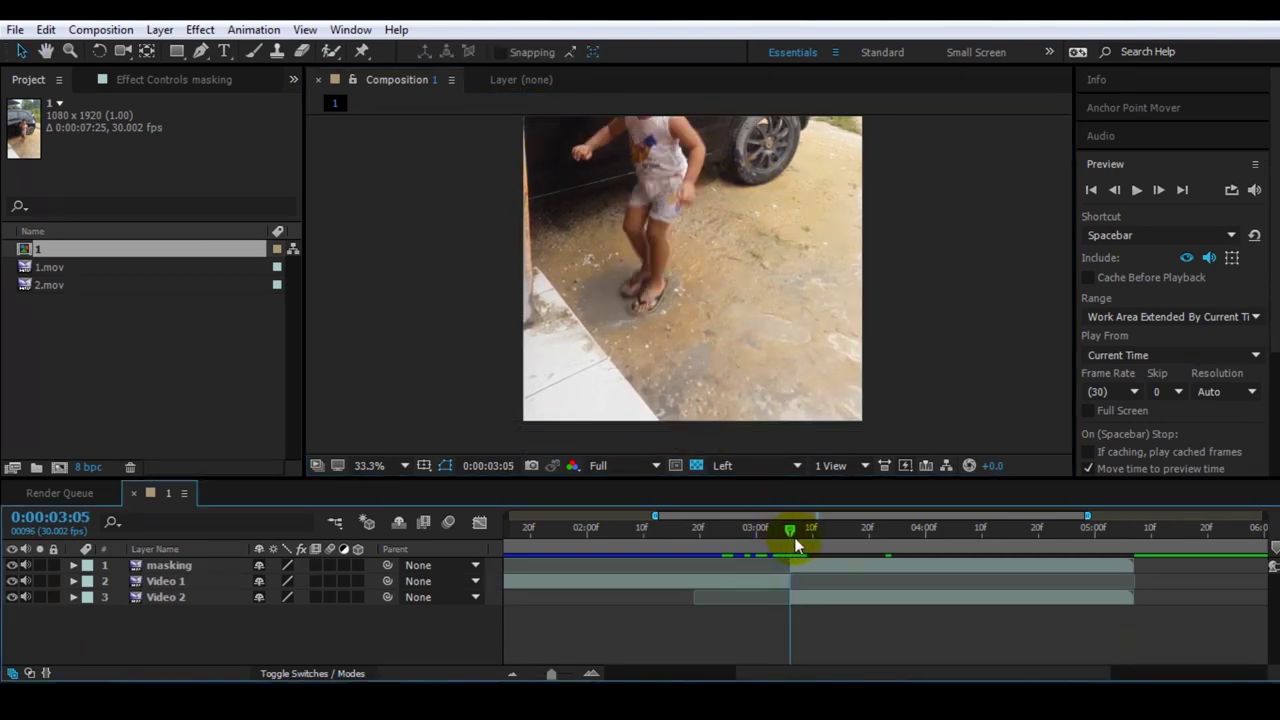
Step: Pan the close-up to the puddle at 0:00:03:07 and expand Video 1's Transform and Audio properties
click(166, 581)
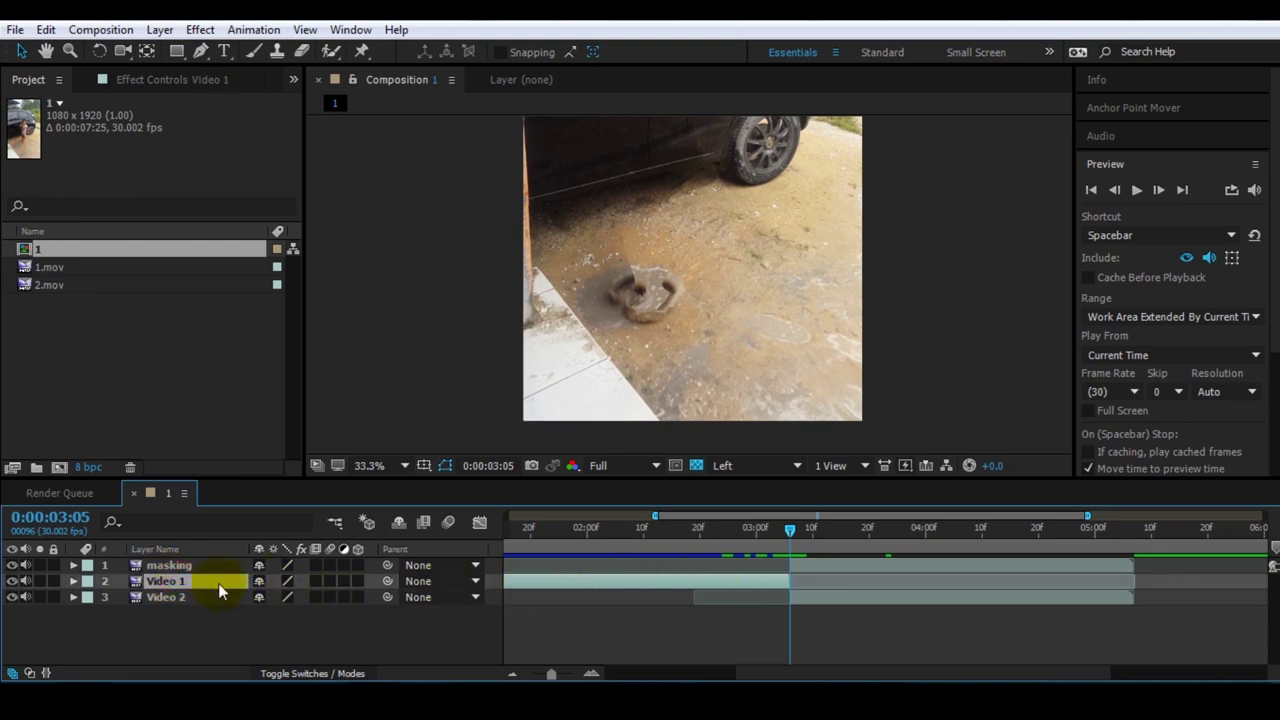
click(182, 567)
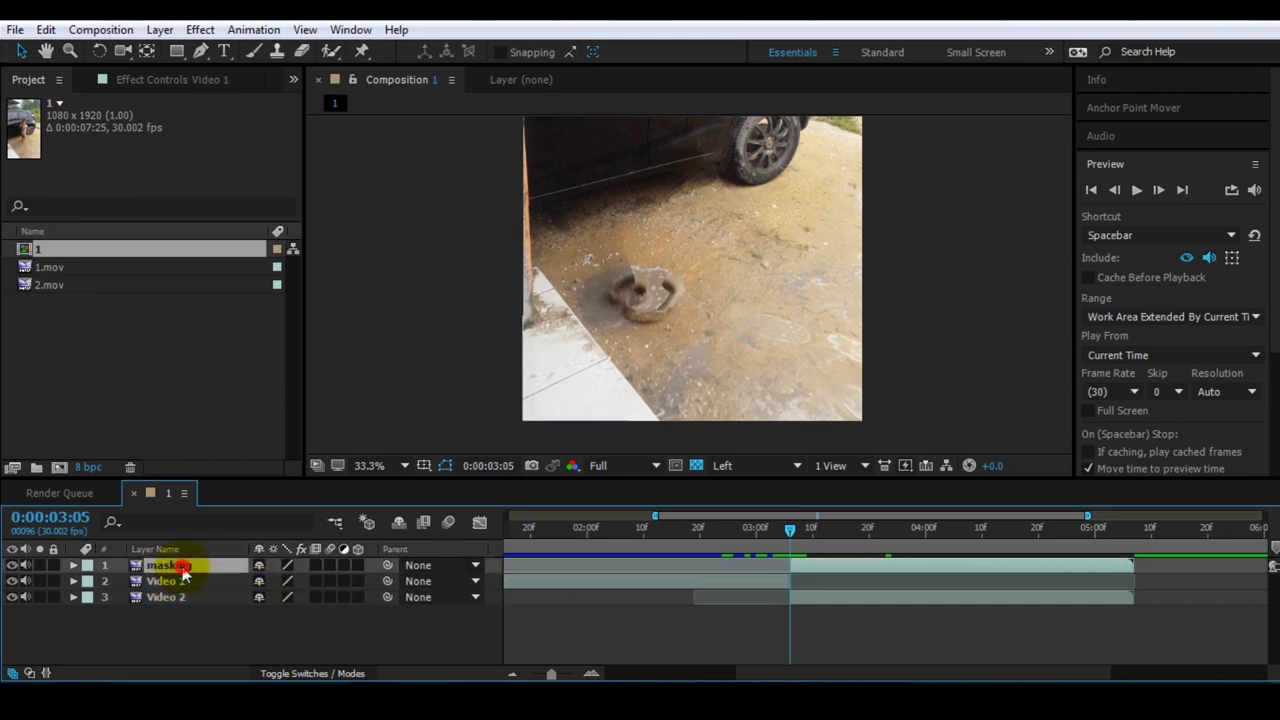
click(198, 581)
key(h)
drag(637, 300, 663, 348)
key(v)
mouse_move(792, 537)
mouse_down()
mouse_move(768, 537)
mouse_move(790, 539)
mouse_up()
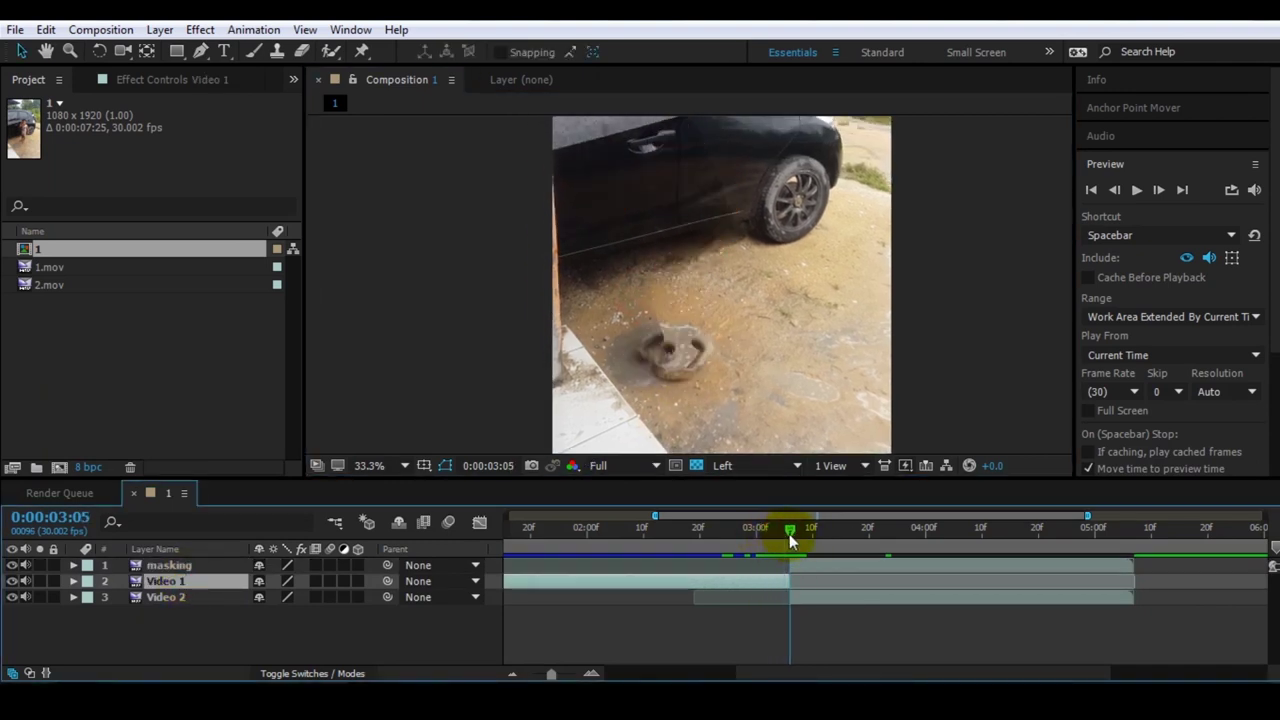
drag(670, 227, 689, 252)
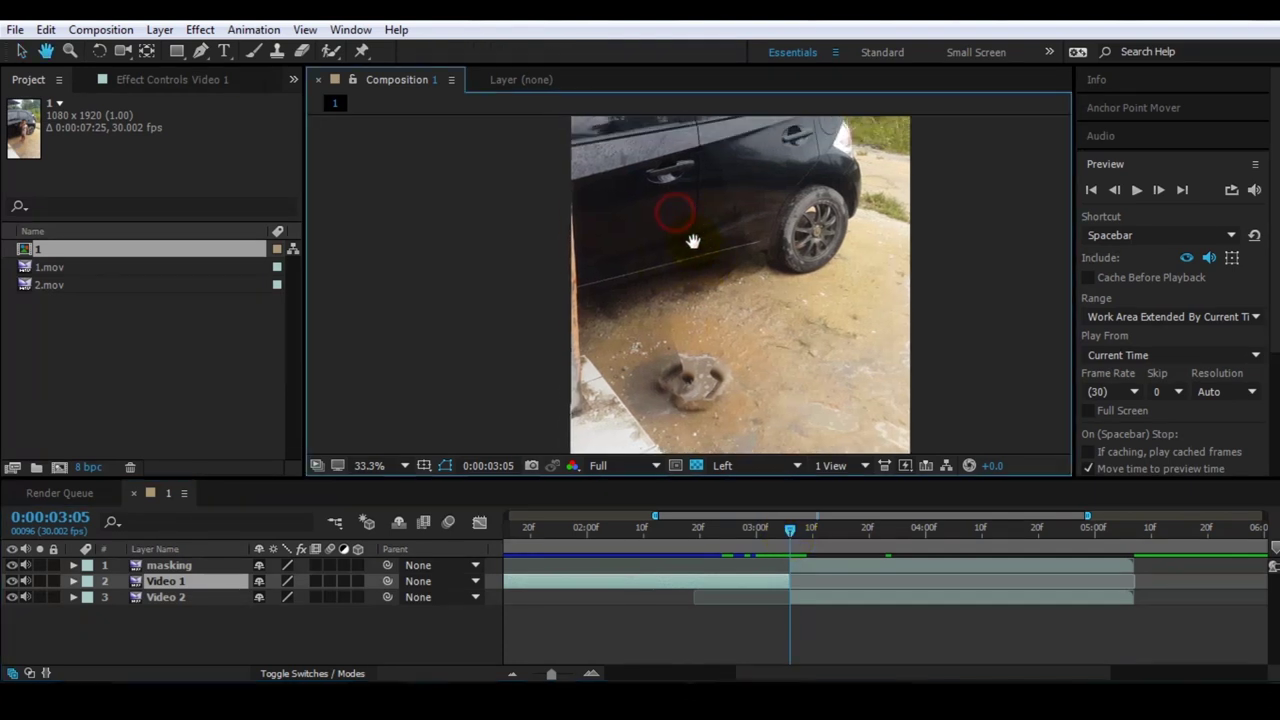
drag(786, 543, 808, 543)
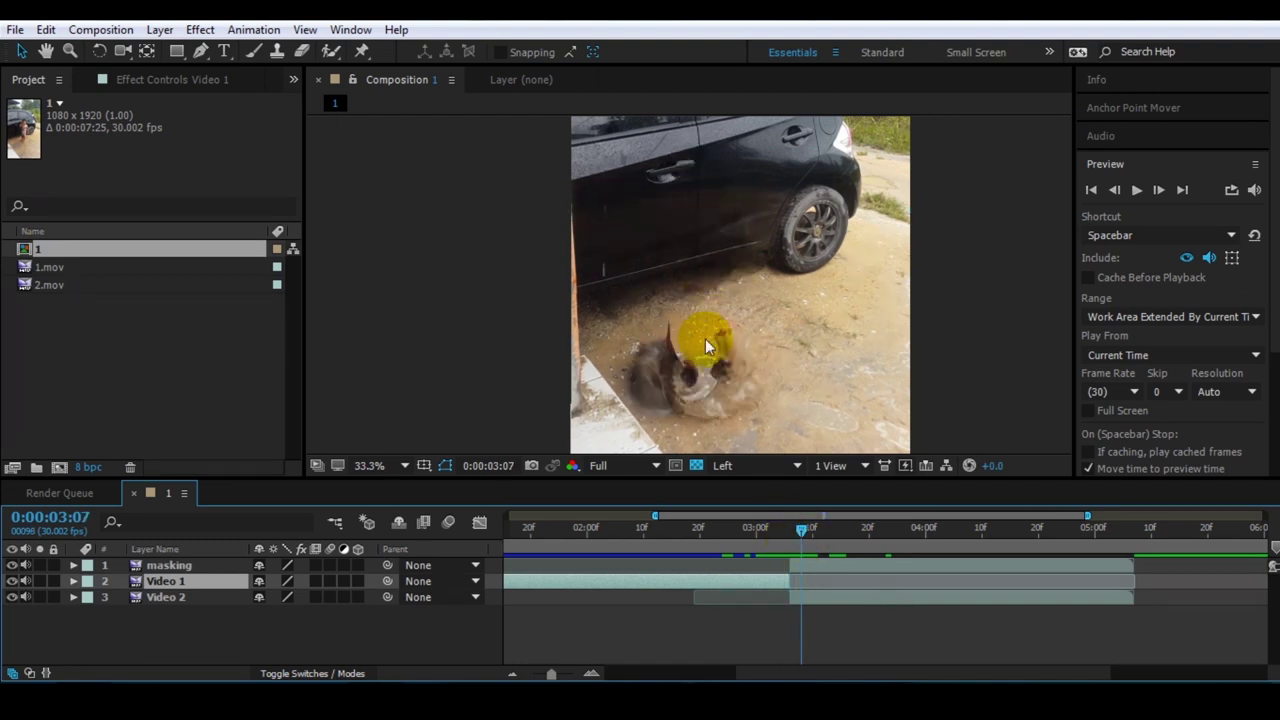
scroll(705, 338, up, 3)
drag(709, 386, 735, 330)
scroll(738, 357, down, 2)
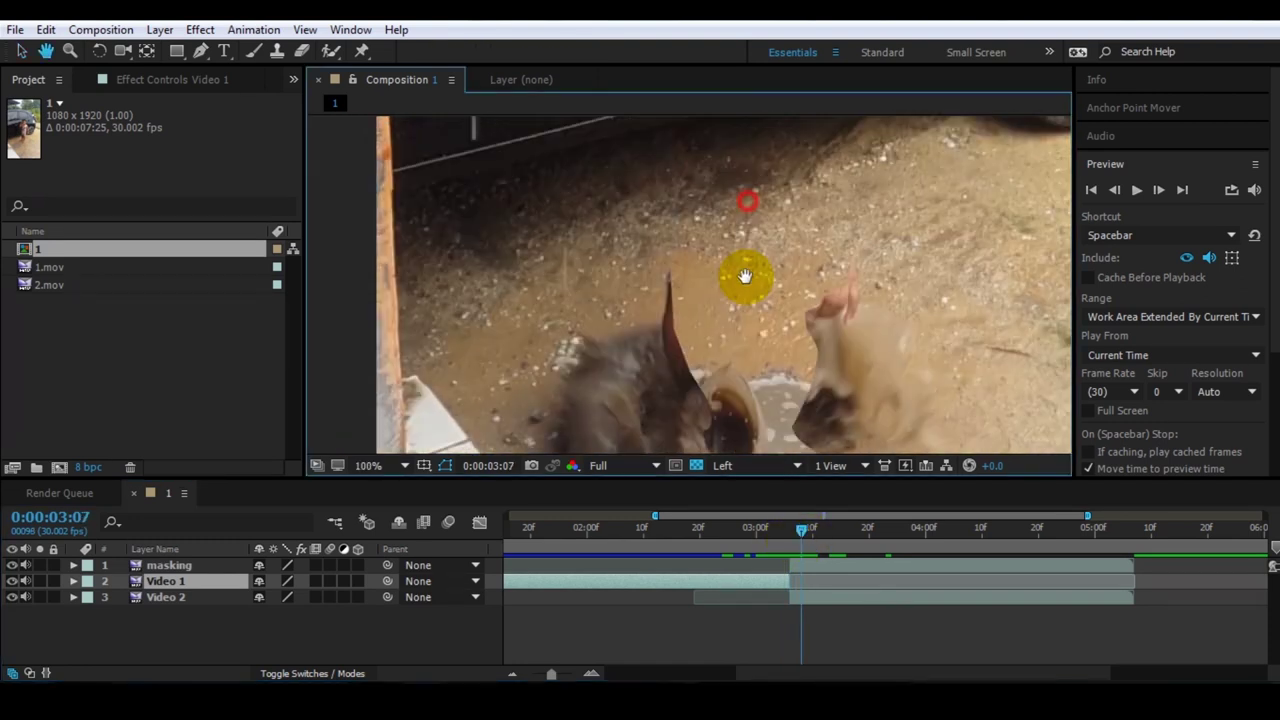
key(v)
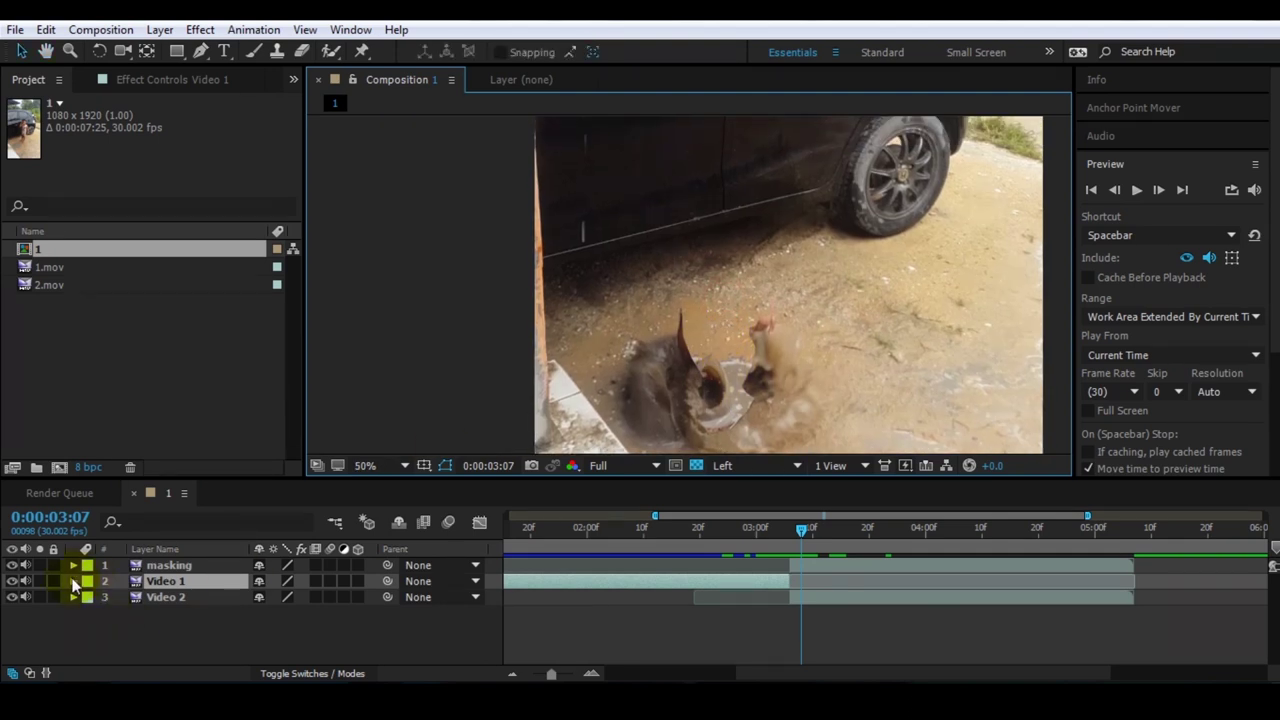
click(73, 581)
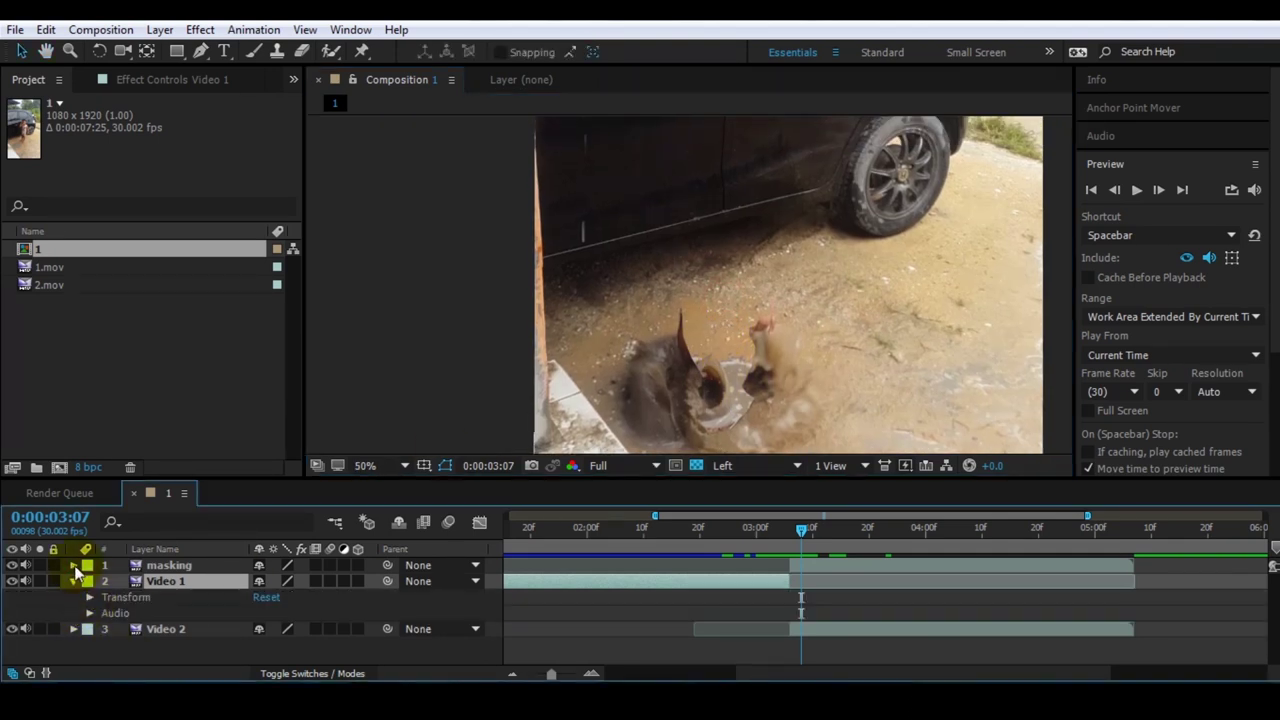
Step: Solo the masking layer and give Mask 1 a 49 px feather and 14 px expansion
click(73, 565)
click(150, 565)
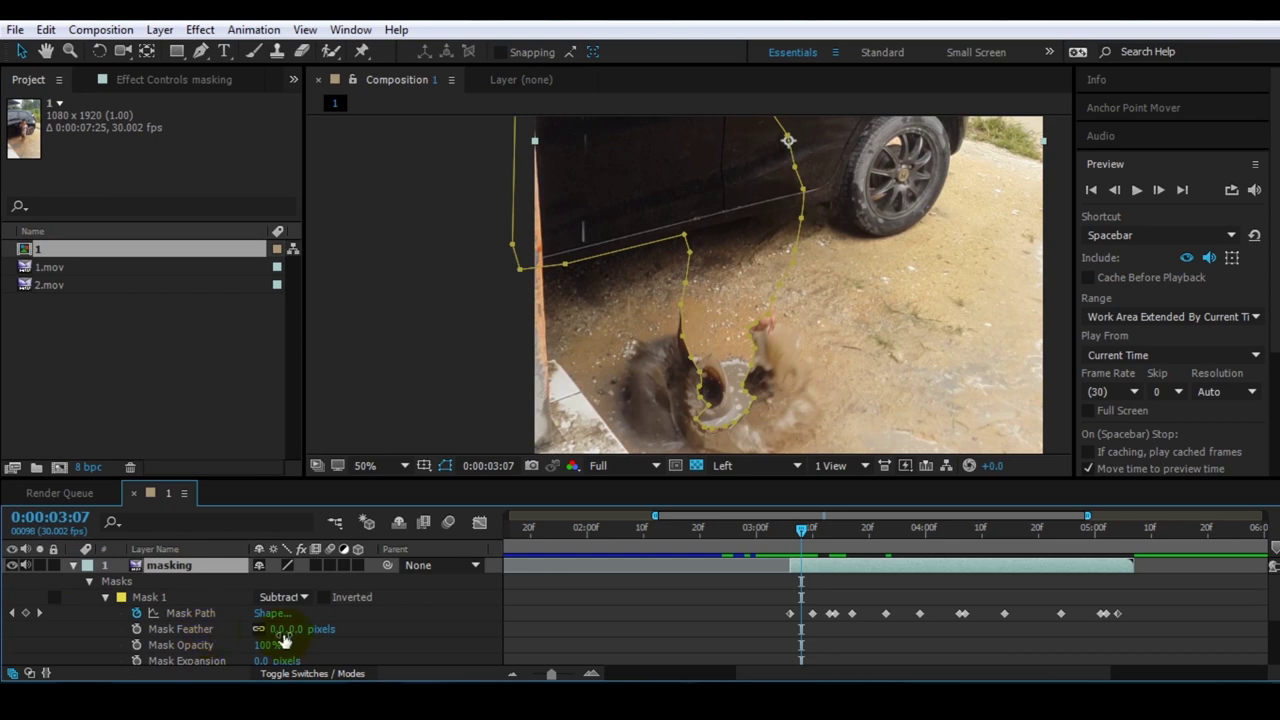
click(42, 565)
drag(290, 634, 331, 629)
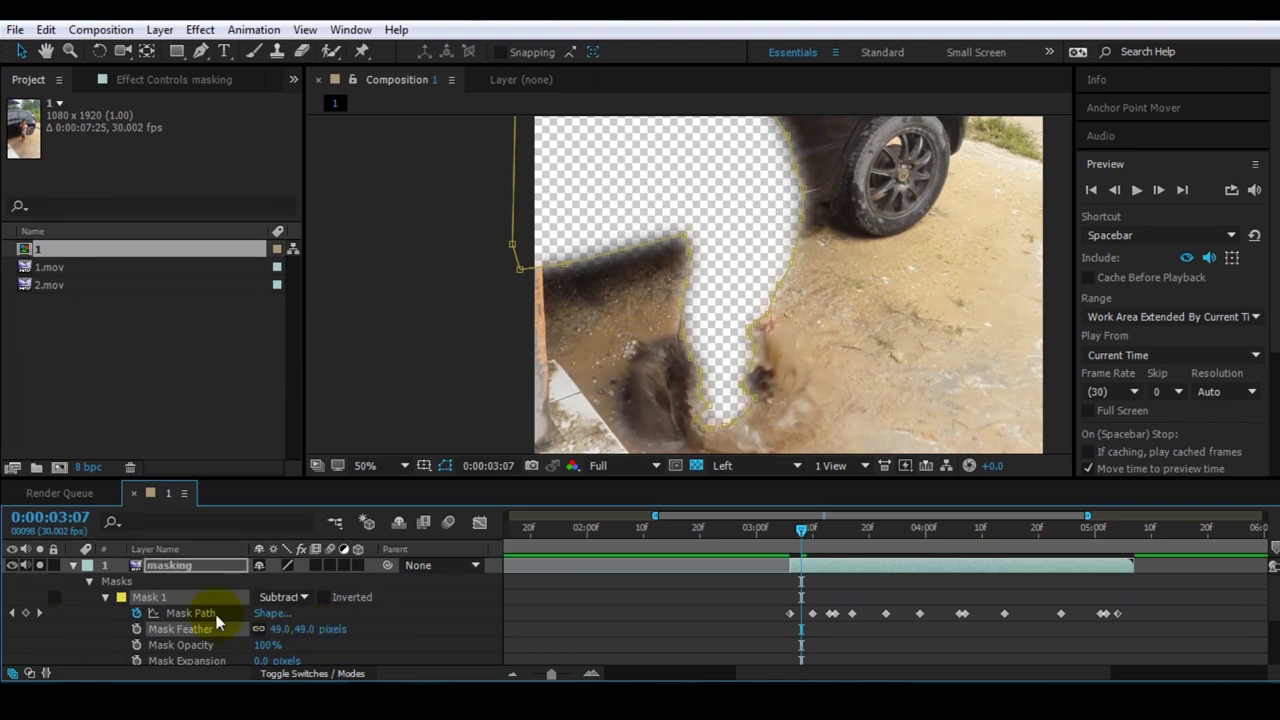
click(182, 612)
drag(684, 418, 684, 355)
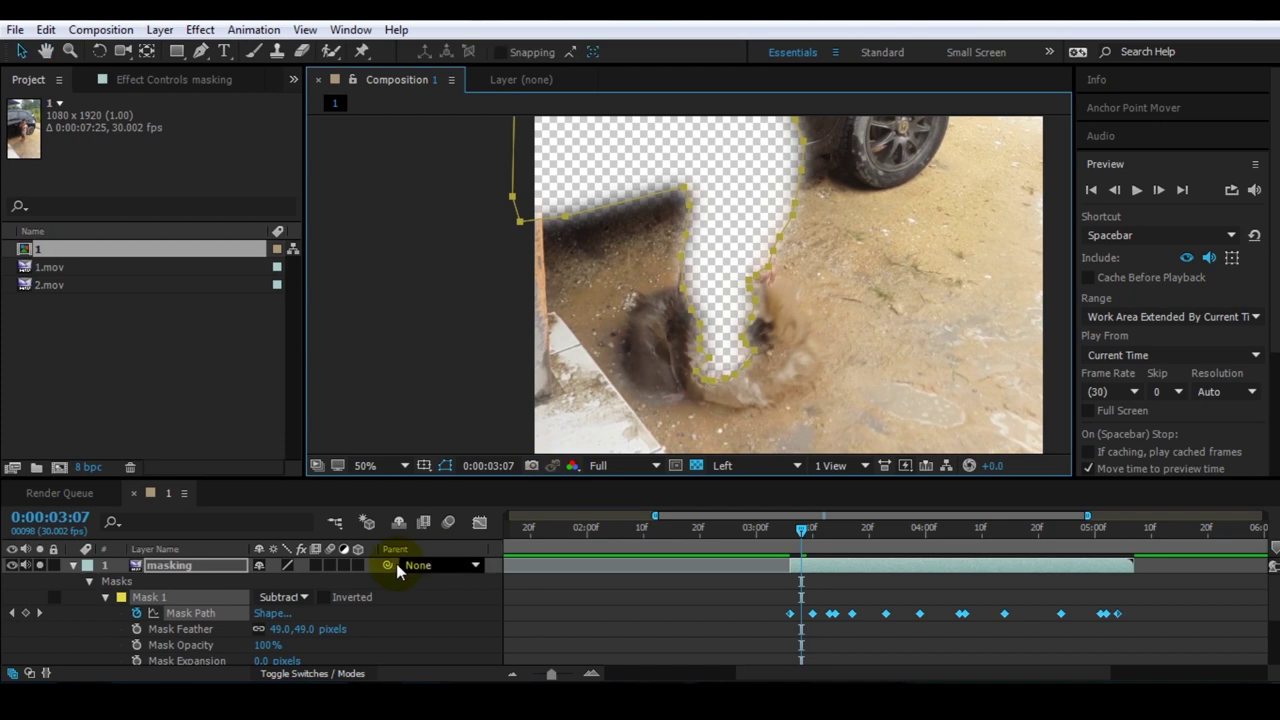
scroll(287, 629, down, 2)
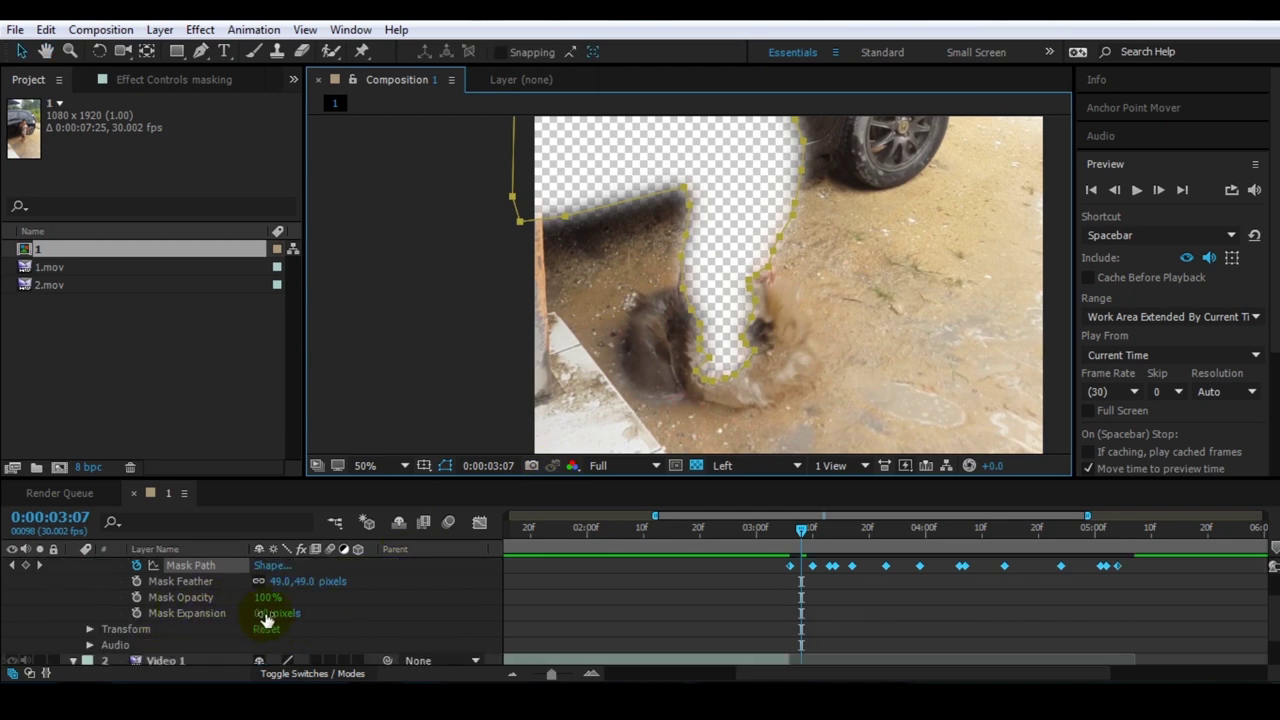
drag(263, 614, 279, 613)
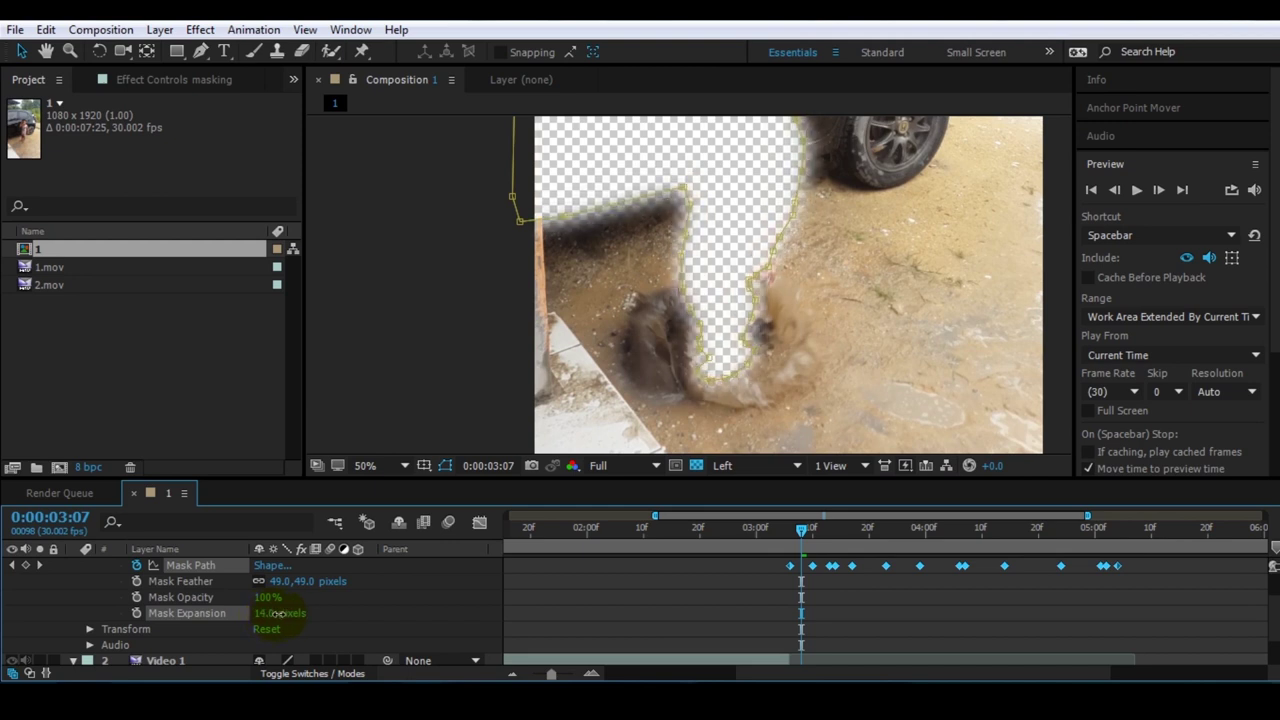
scroll(682, 292, down, 2)
Step: Collapse and unsolo the masking layer, then scrub to around 0:00:03:06
scroll(43, 568, up, 2)
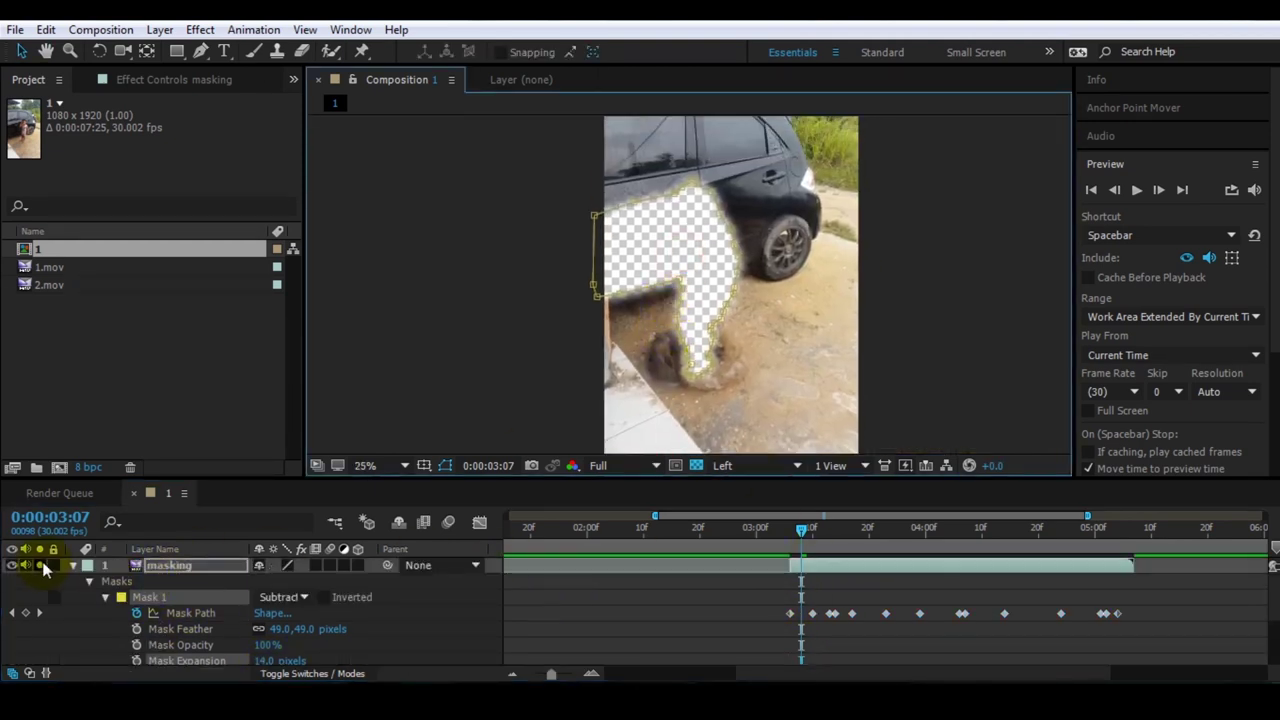
click(73, 566)
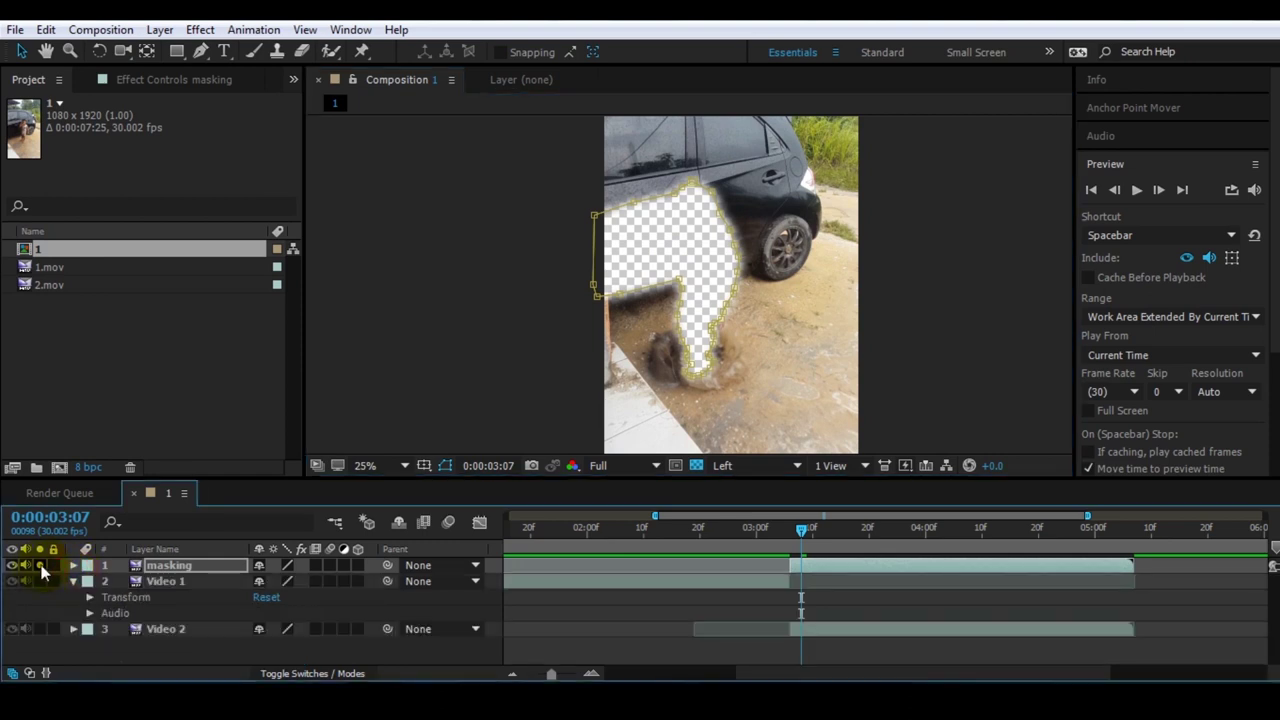
click(41, 567)
mouse_move(801, 533)
mouse_down()
mouse_move(757, 540)
mouse_move(809, 537)
mouse_move(782, 531)
mouse_move(806, 545)
mouse_up()
click(471, 360)
click(231, 636)
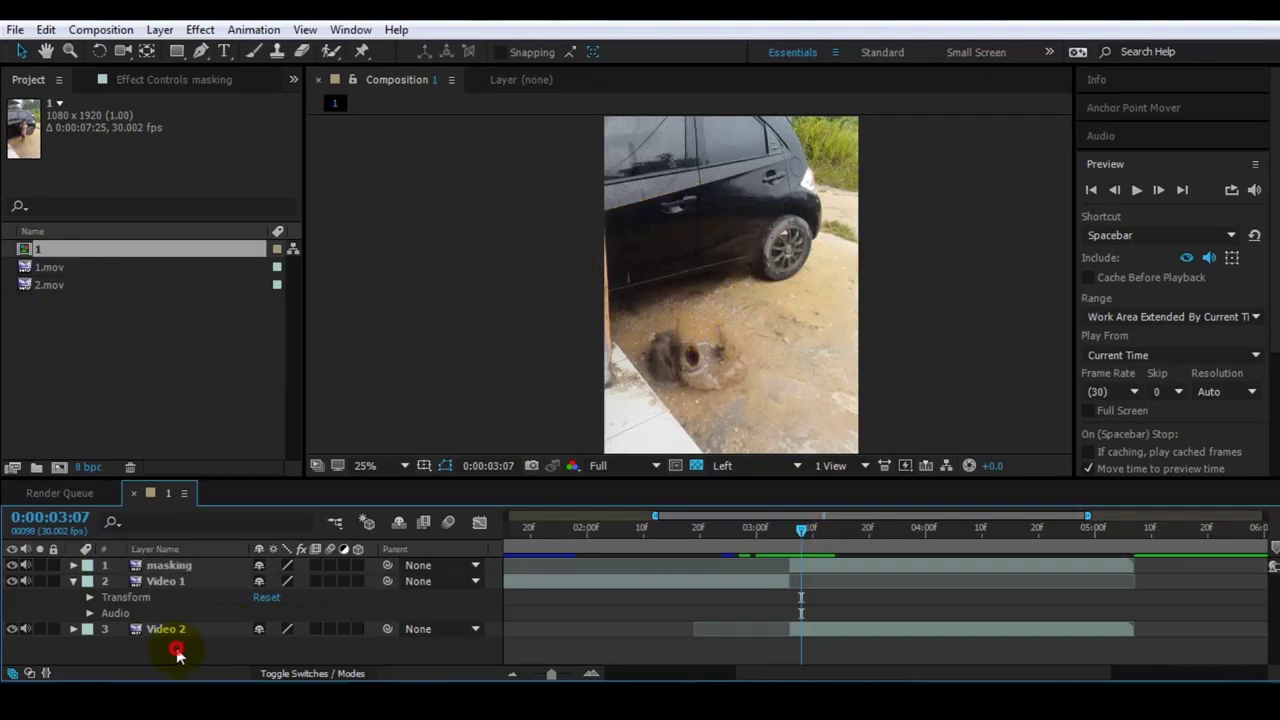
mouse_move(803, 535)
mouse_down()
mouse_move(789, 544)
mouse_move(800, 550)
mouse_up()
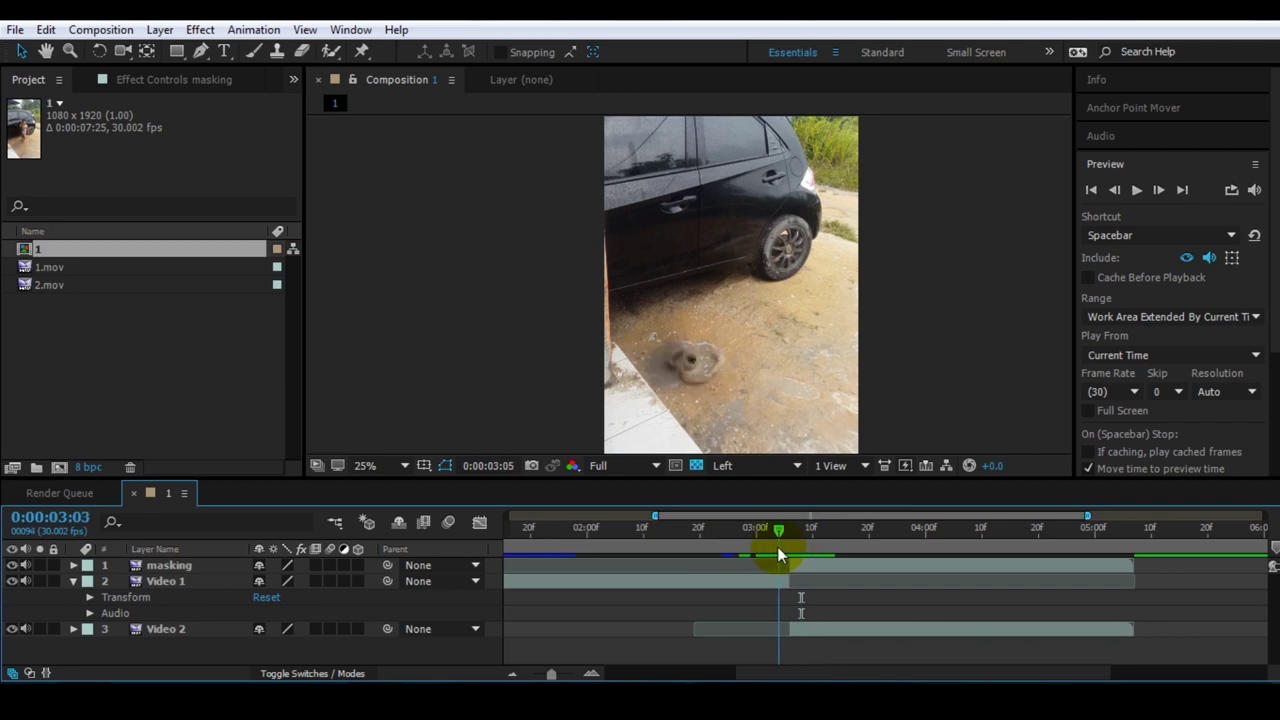
drag(800, 550, 794, 545)
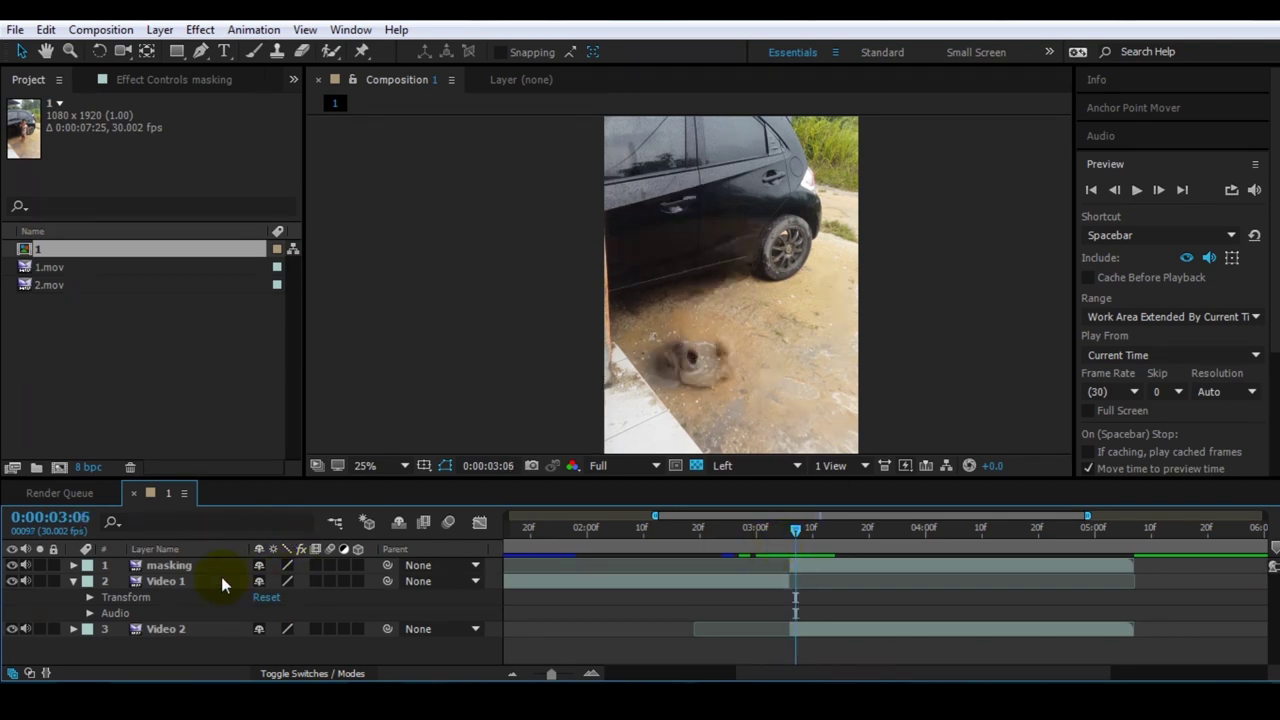
Step: Zoom the timeline in and drag Video 1's out-point one frame past 0:00:03:05
click(73, 581)
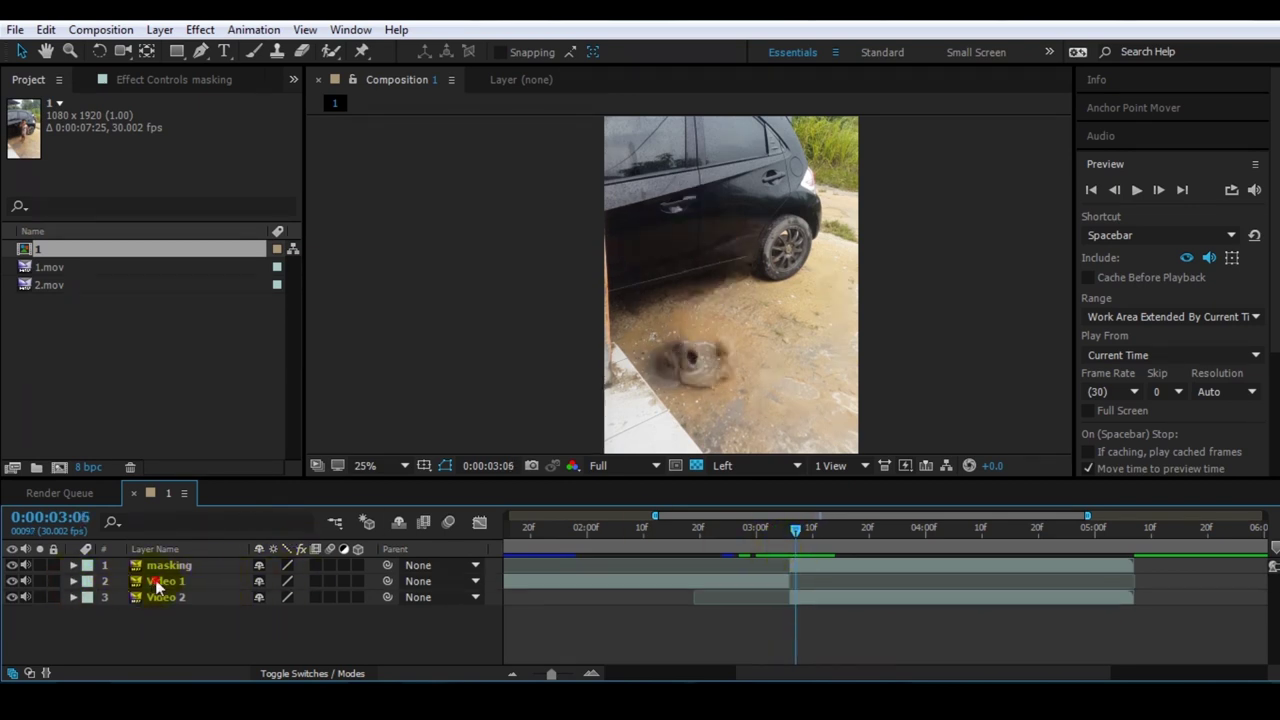
click(165, 581)
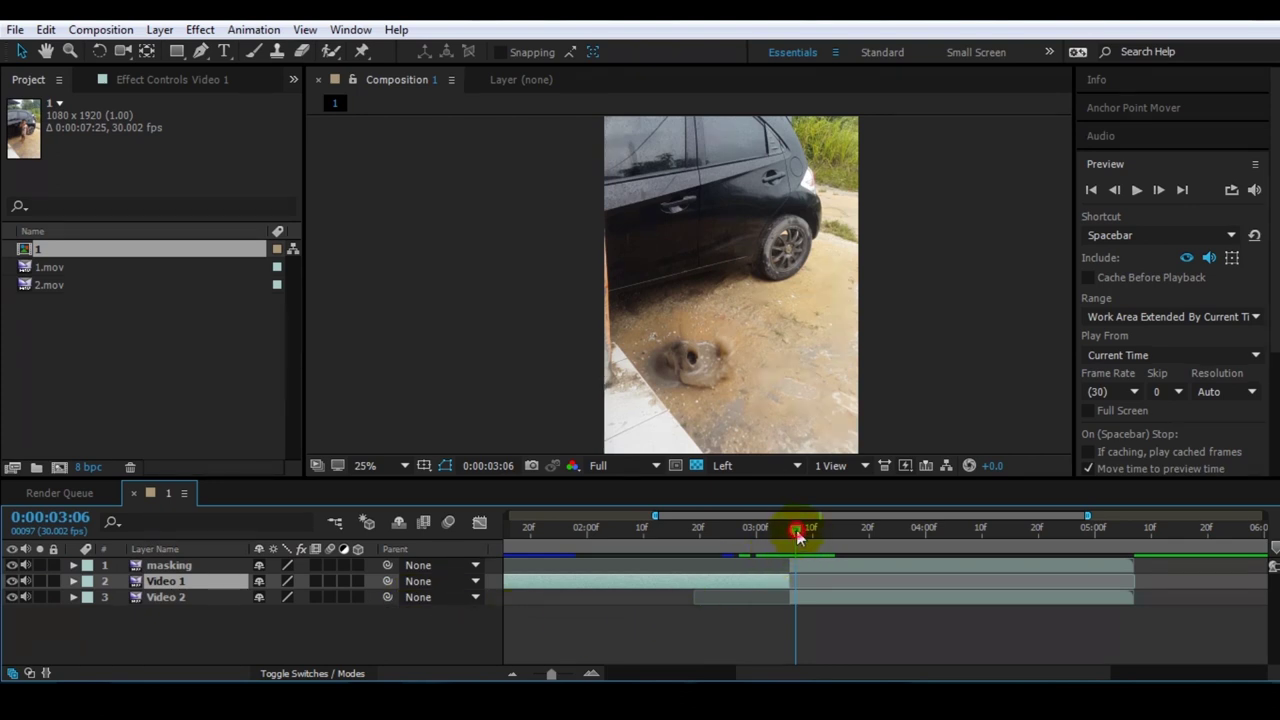
drag(797, 537, 791, 530)
click(594, 675)
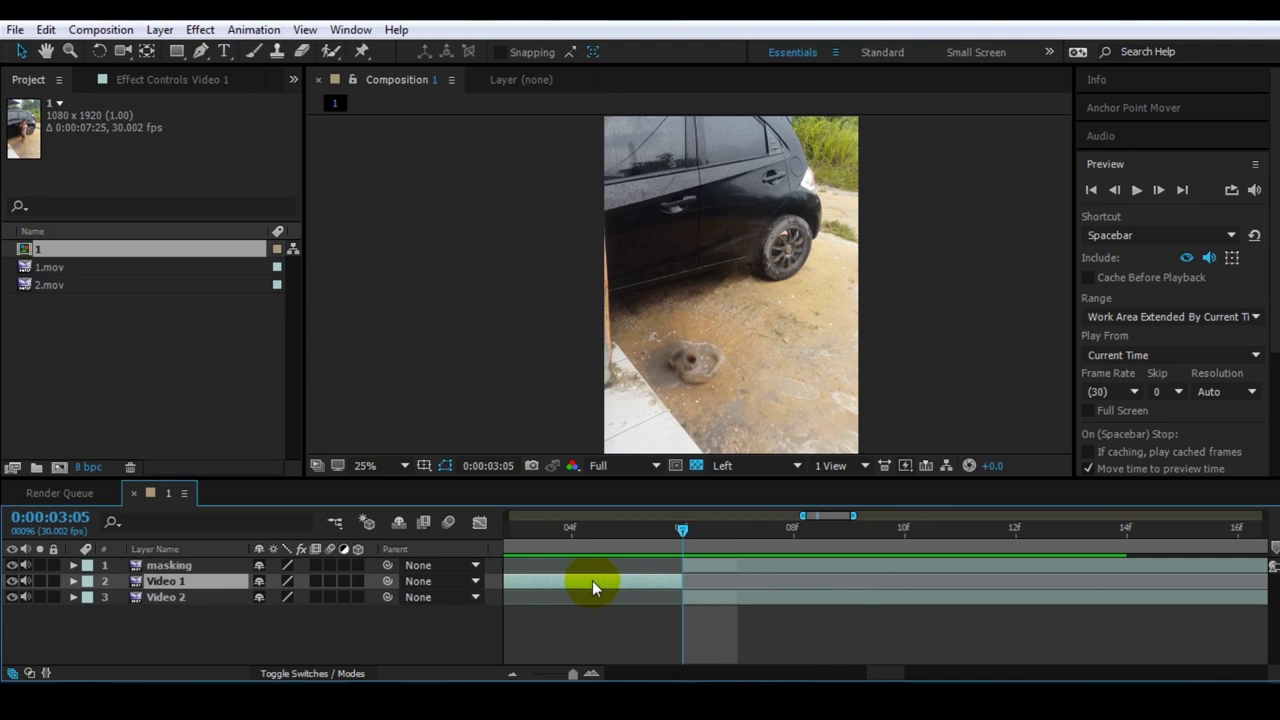
drag(683, 537, 628, 531)
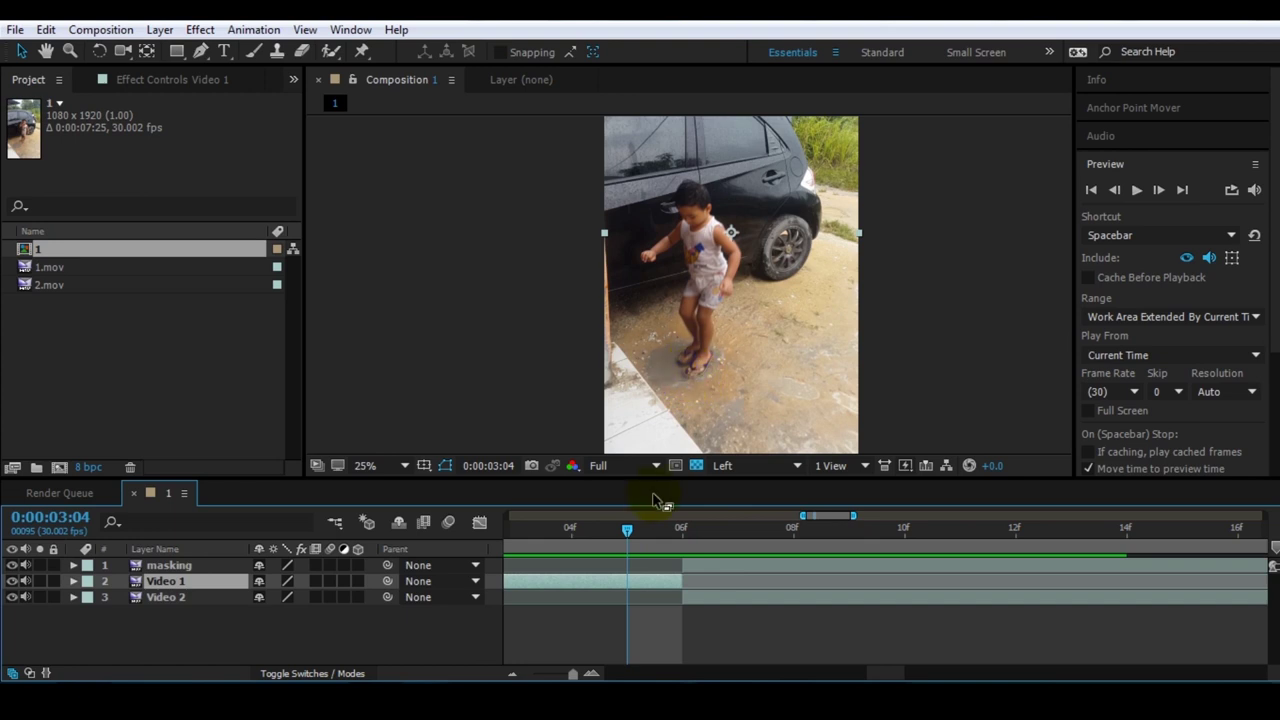
drag(637, 532, 683, 531)
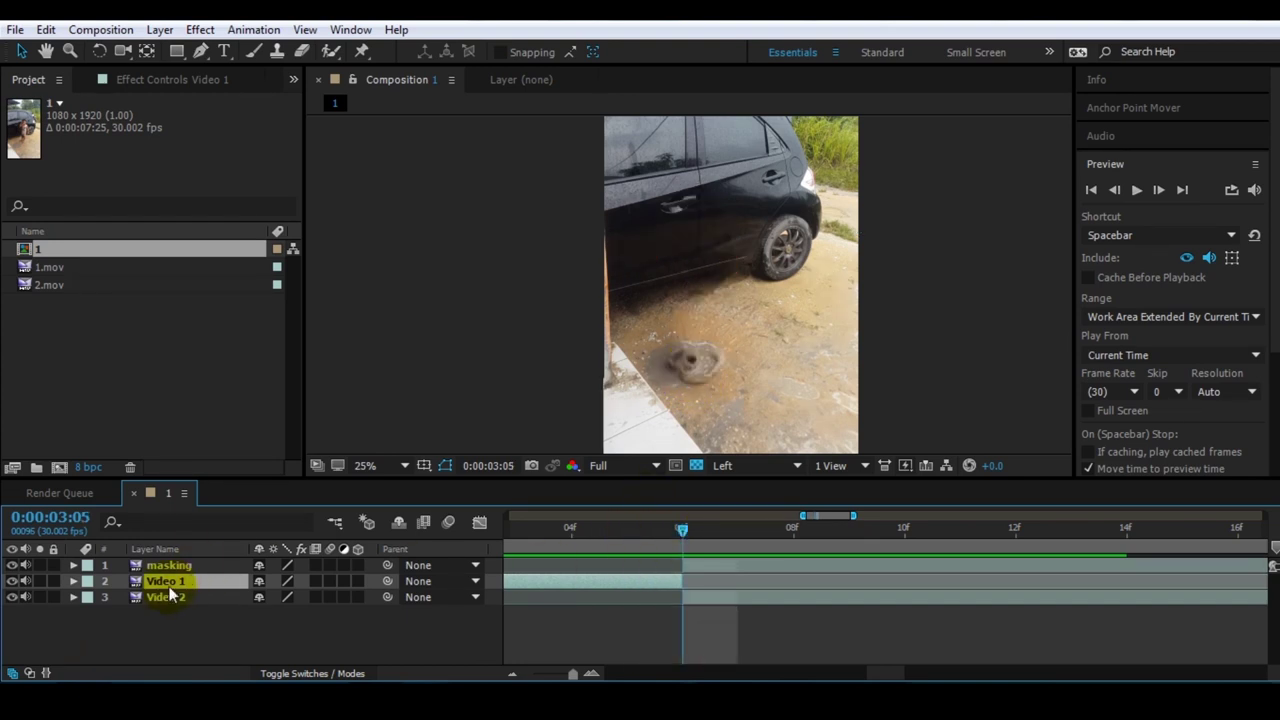
drag(683, 583, 737, 583)
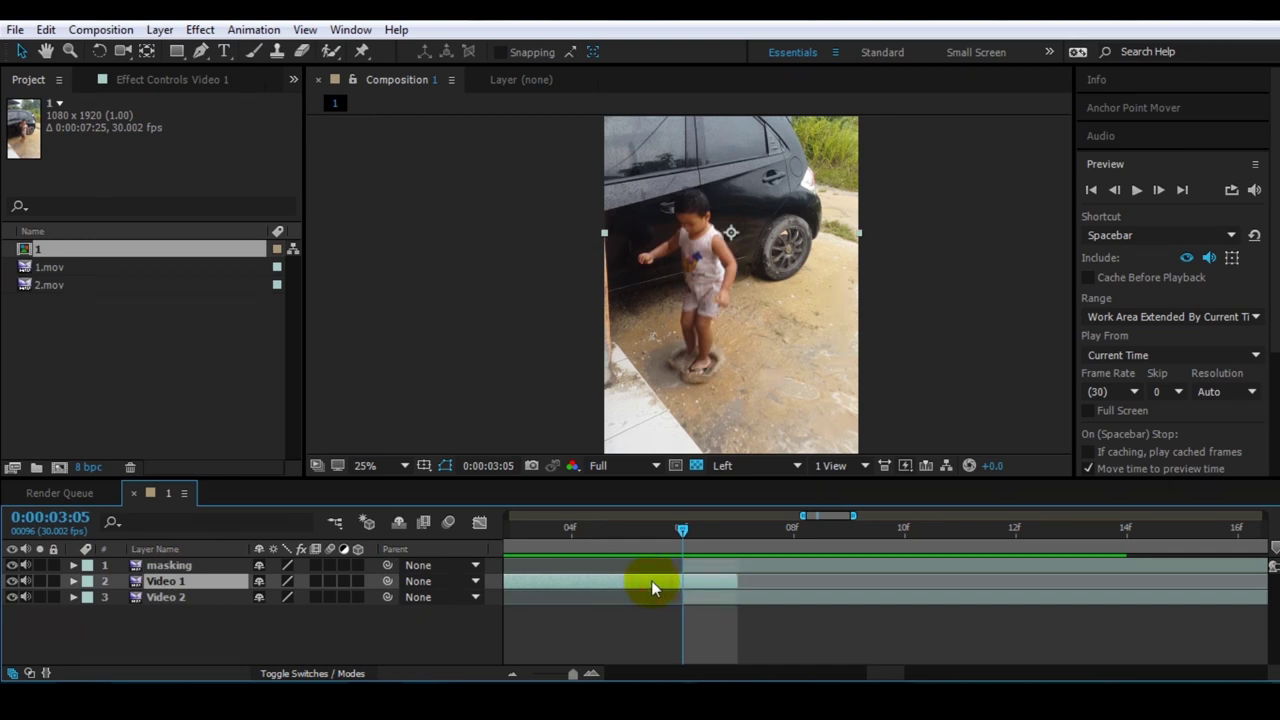
Step: Split Video 1 at 03:05 and rename the upper piece 'rotho'
key(ctrl+shift+d)
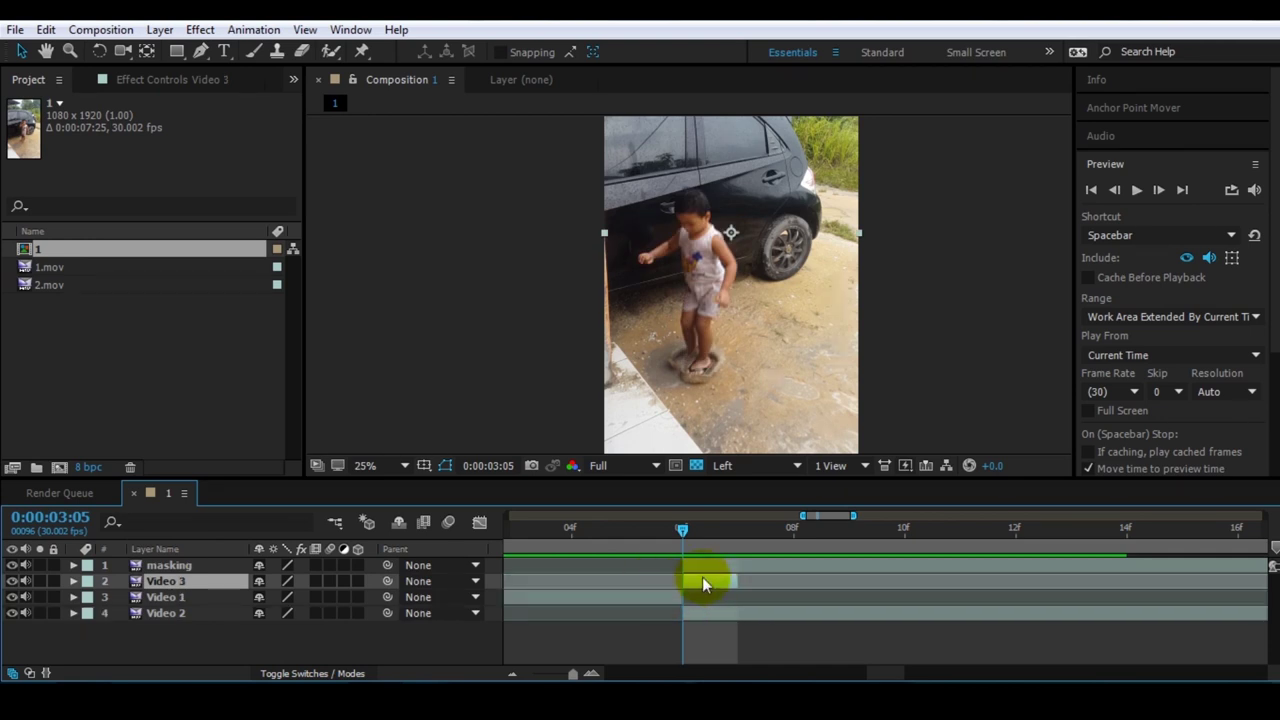
click(175, 594)
click(175, 585)
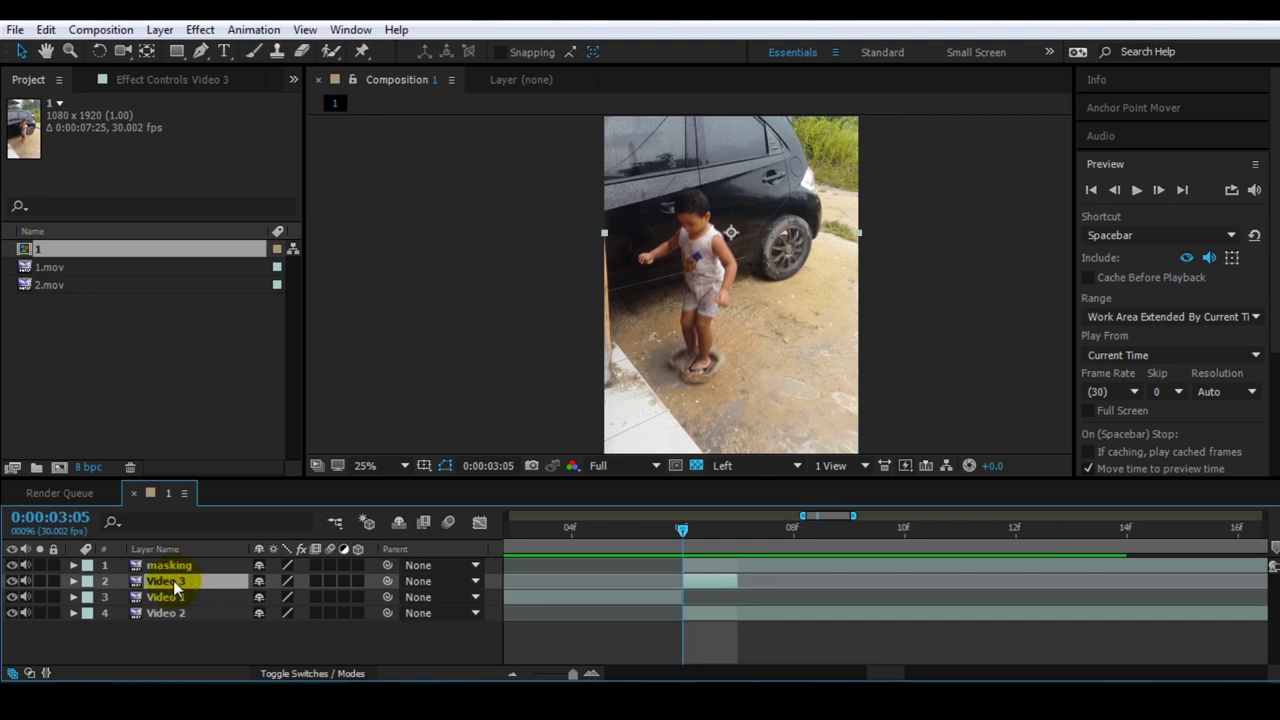
key(Return)
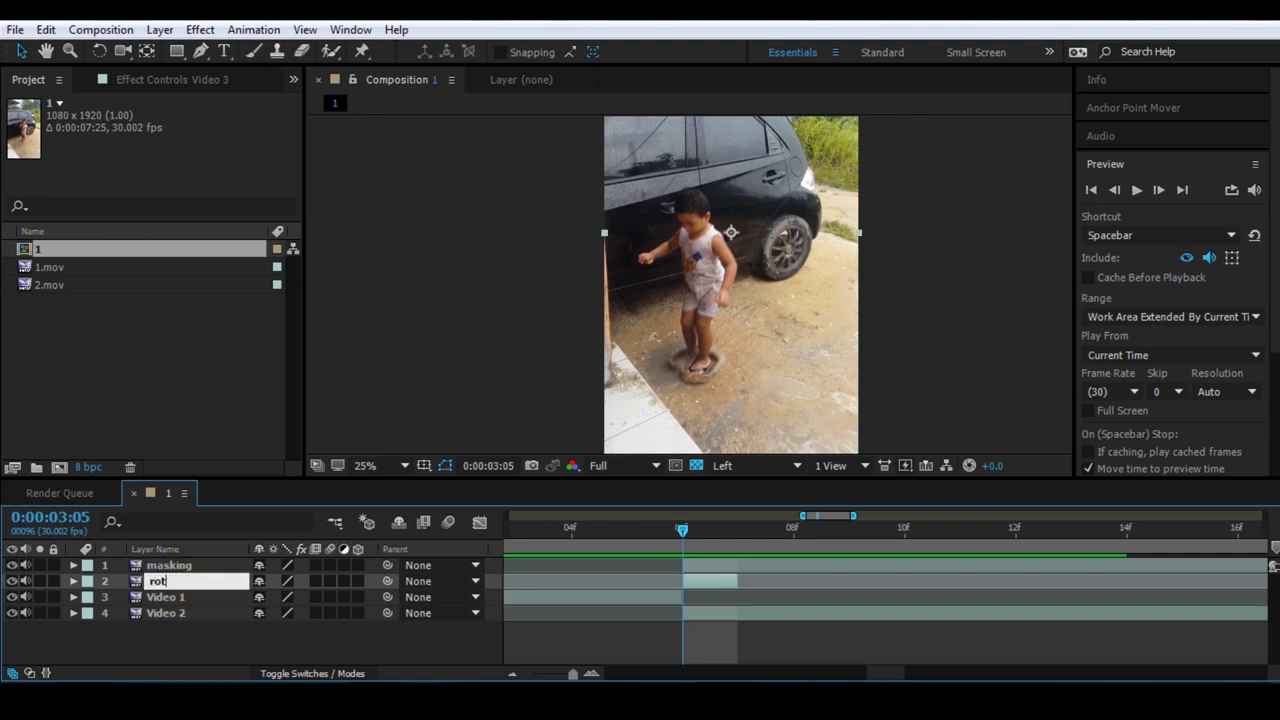
text(ho)
key(Return)
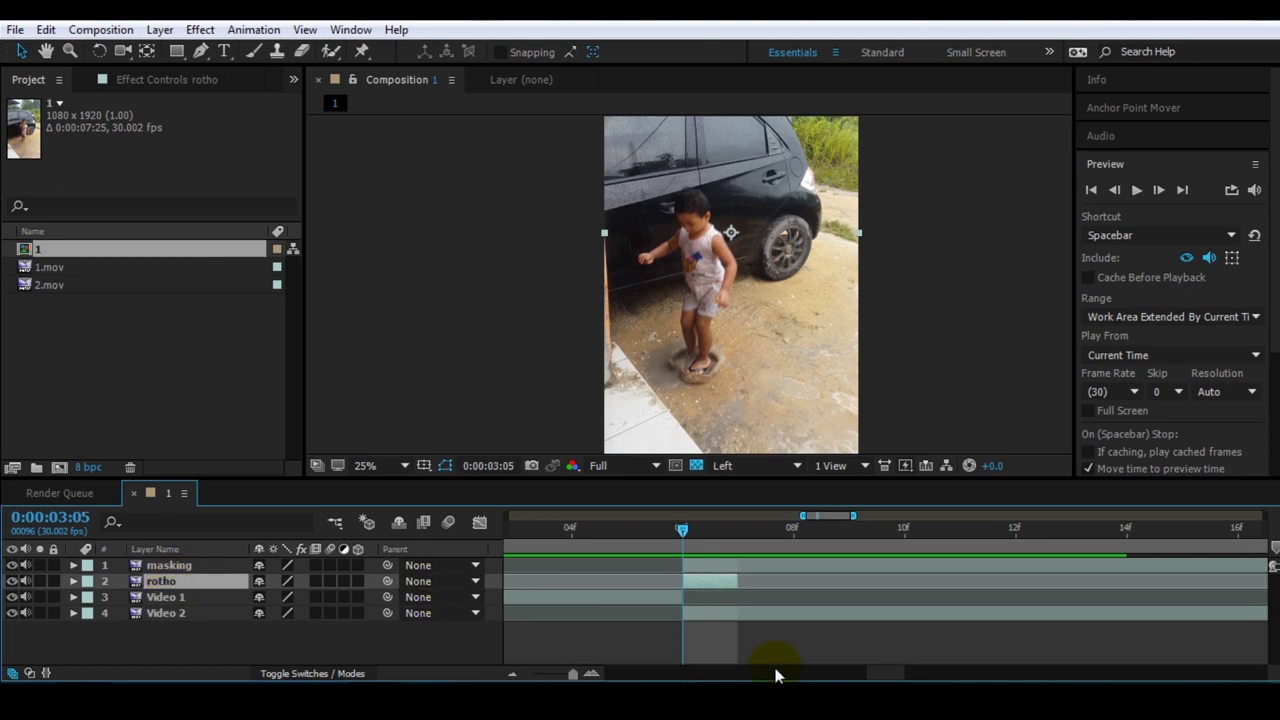
Step: Freeze rotho on its current frame and stretch it across the whole timeline
right_click(708, 580)
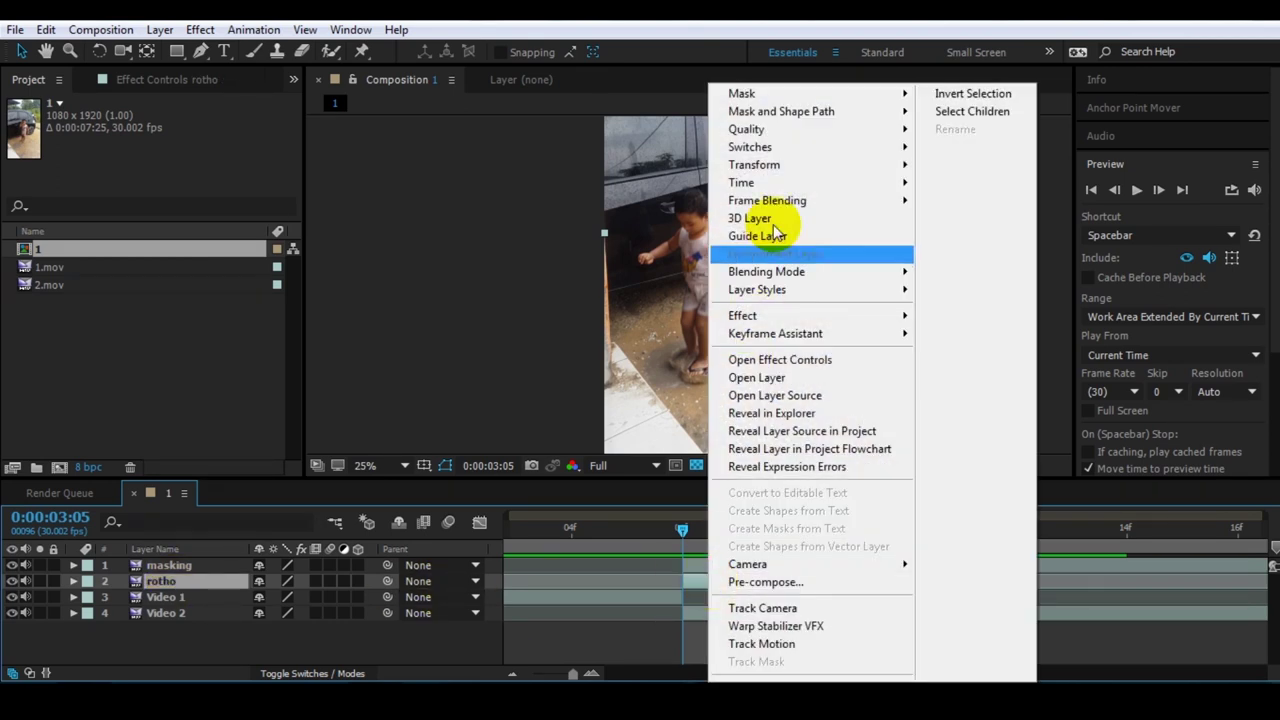
mouse_move(820, 180)
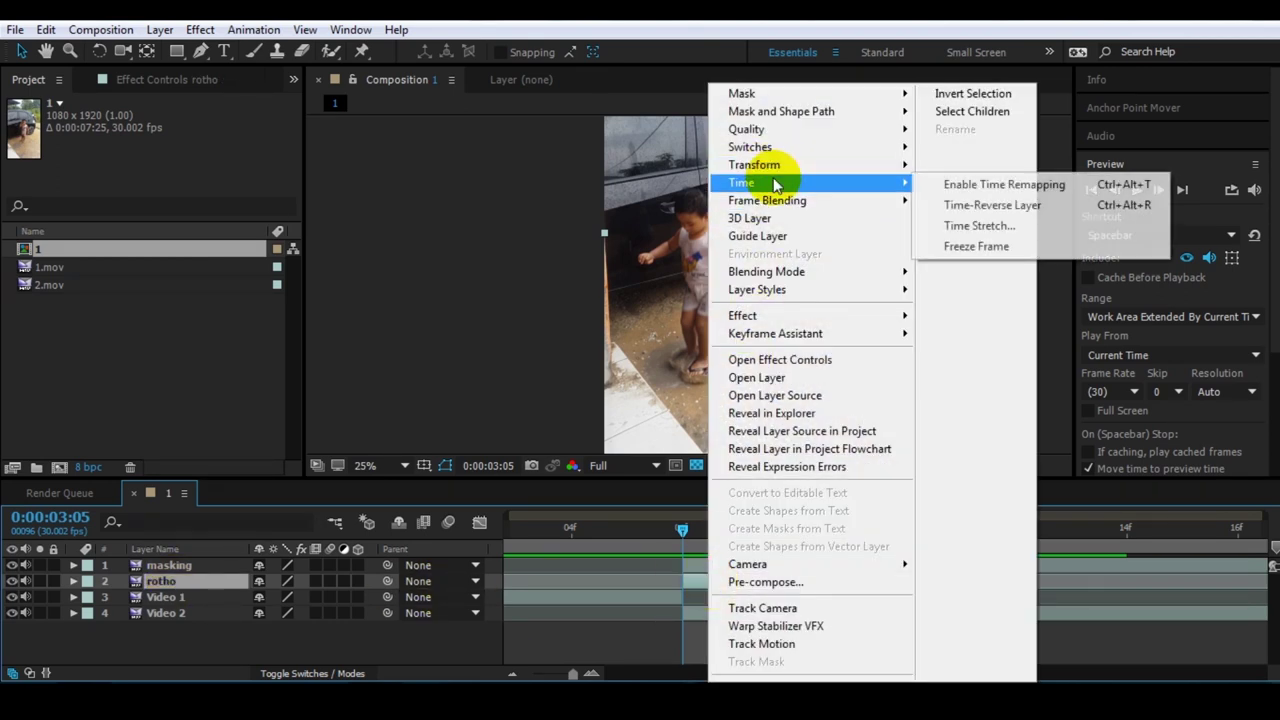
click(975, 250)
drag(573, 673, 532, 673)
drag(818, 580, 1262, 580)
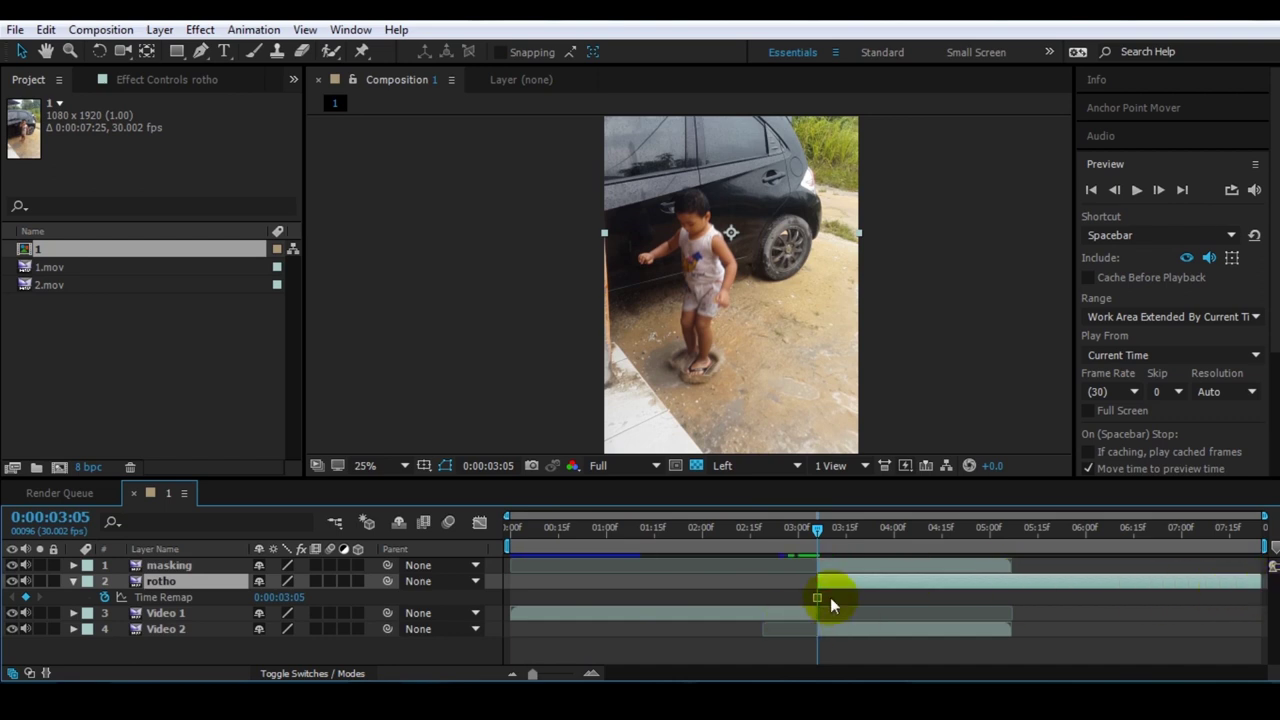
drag(812, 585, 514, 580)
click(818, 532)
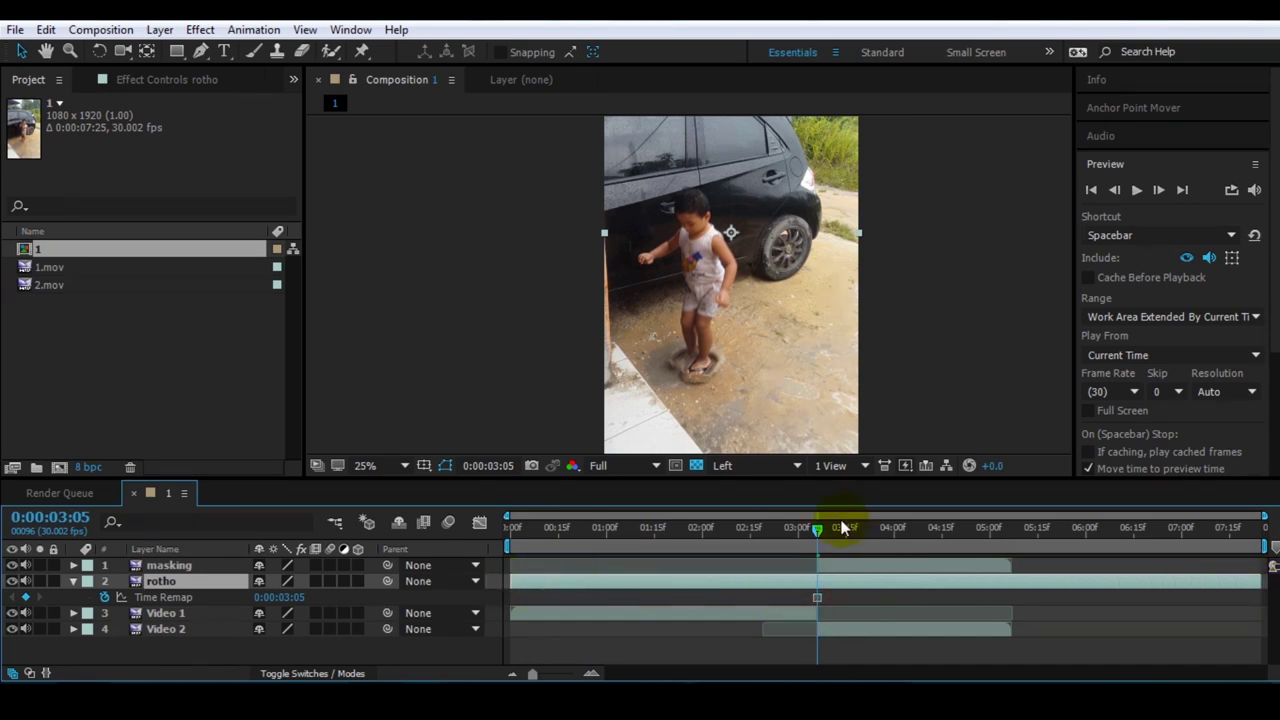
drag(632, 558, 598, 548)
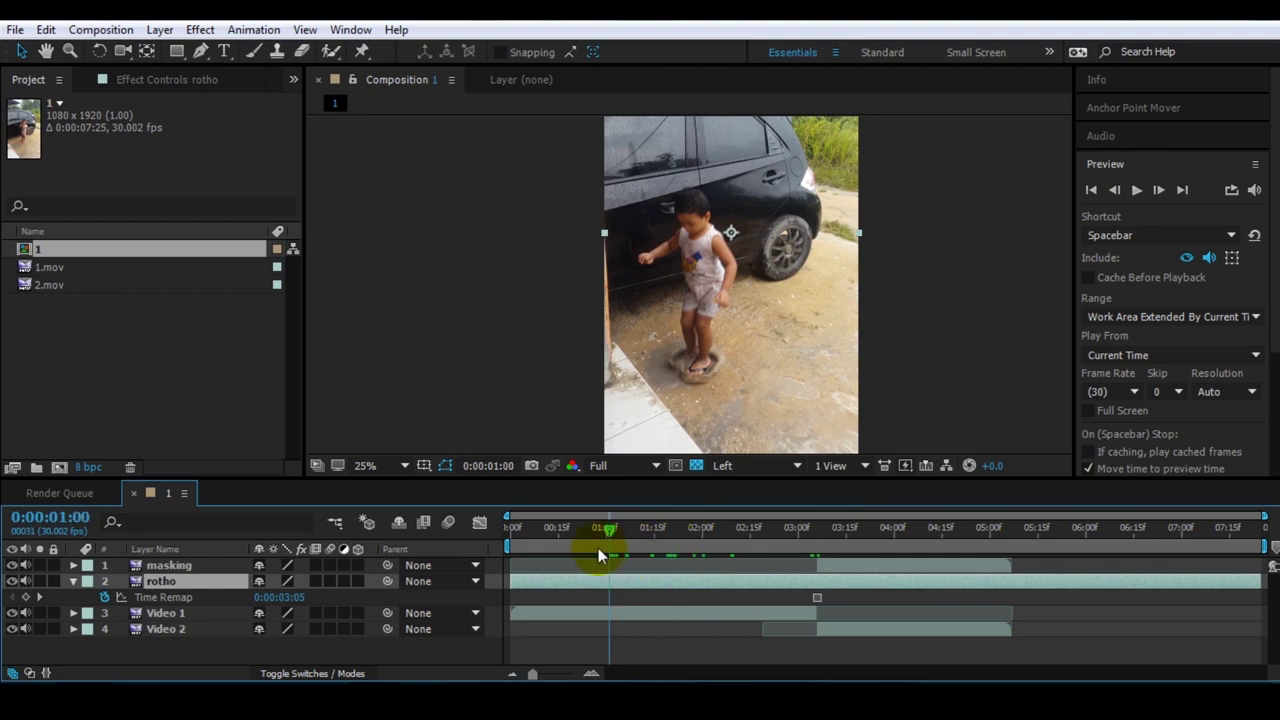
Step: Pre-compose rotho into 'rotho Comp 1' with all attributes moved, then open that composition
right_click(535, 583)
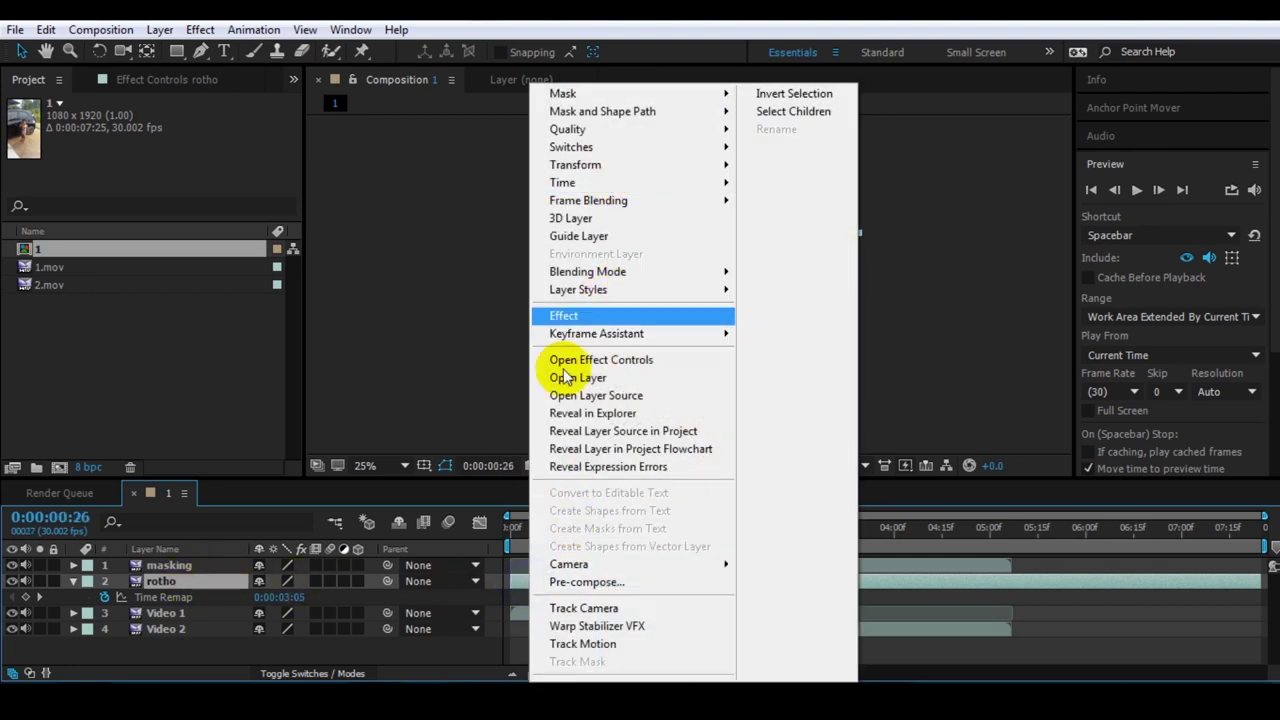
key(Escape)
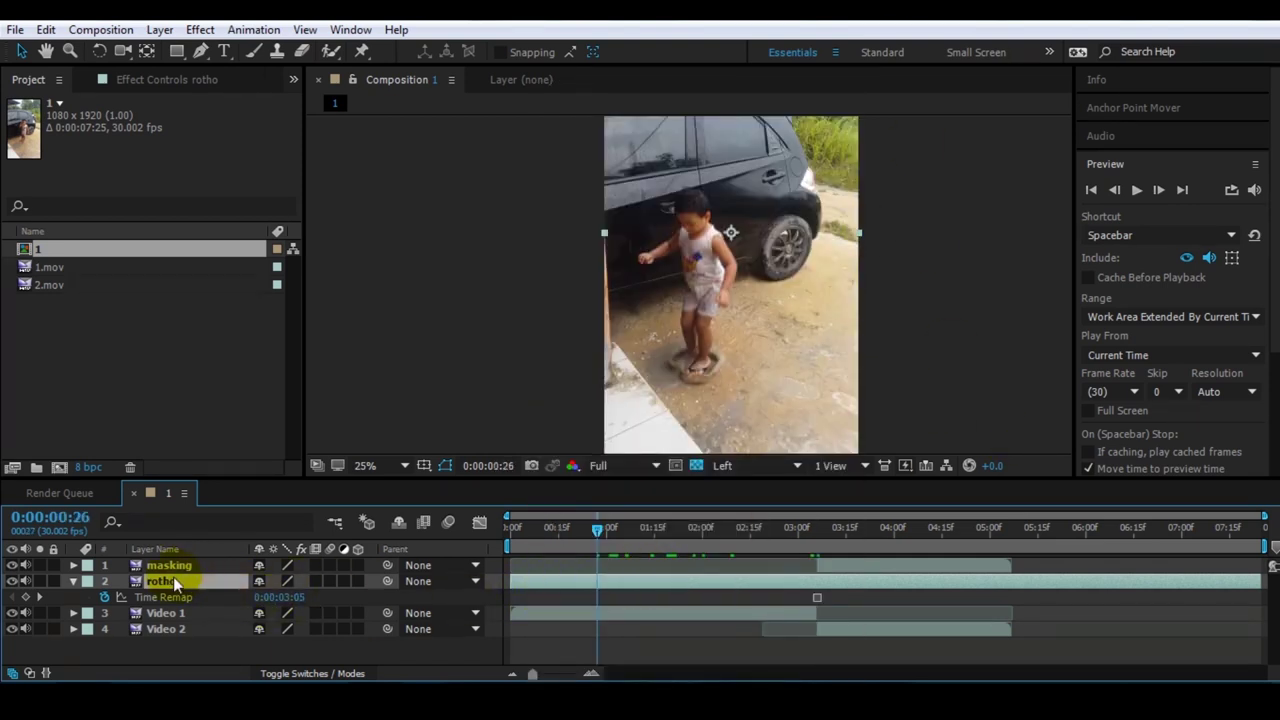
right_click(155, 581)
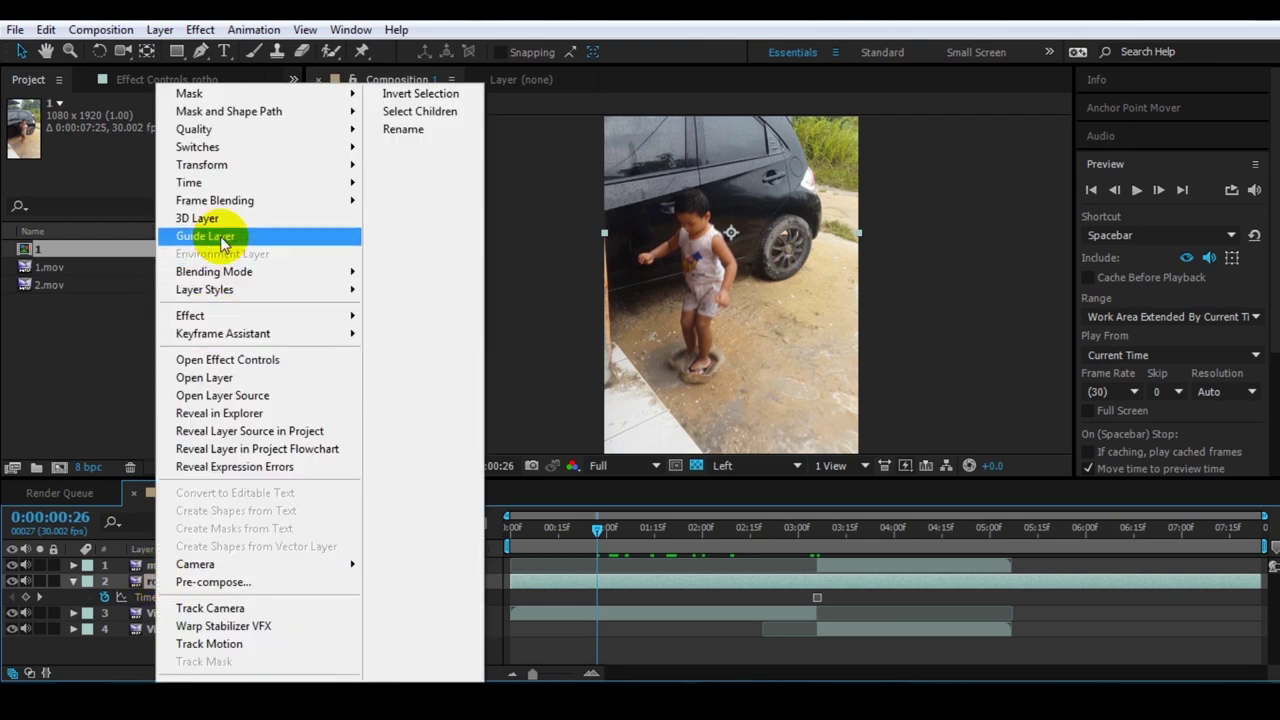
click(230, 583)
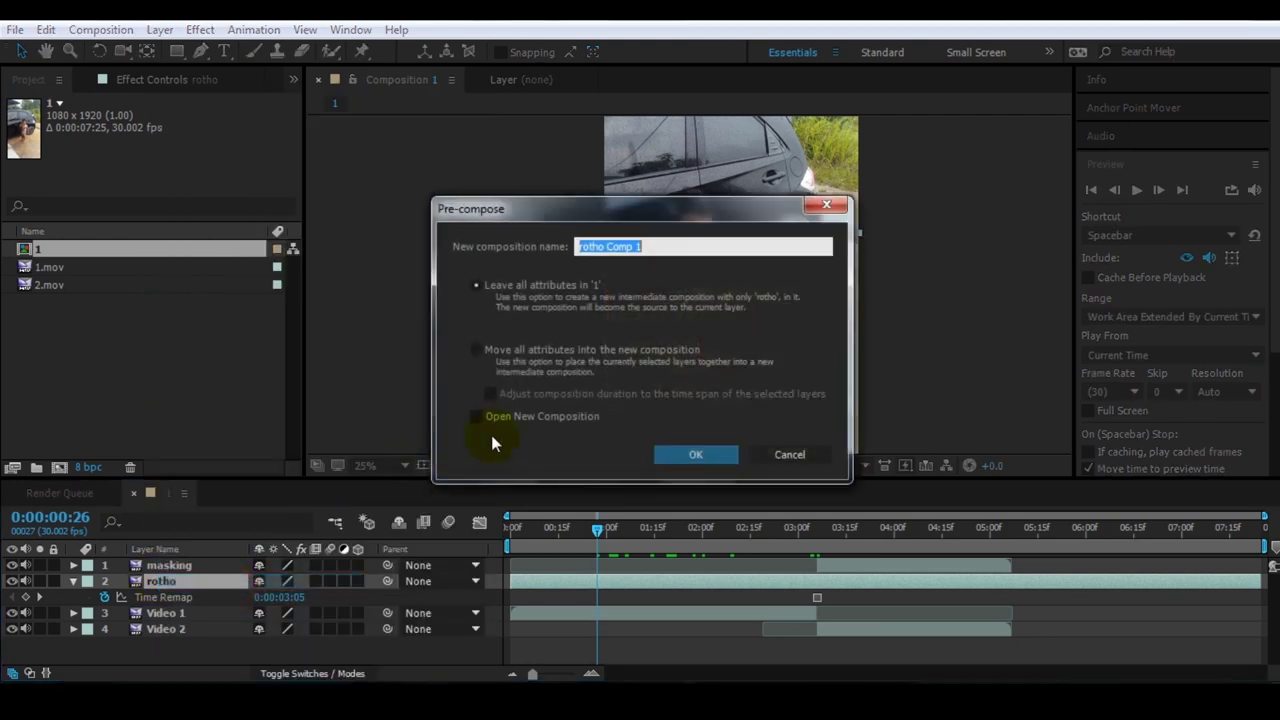
click(490, 348)
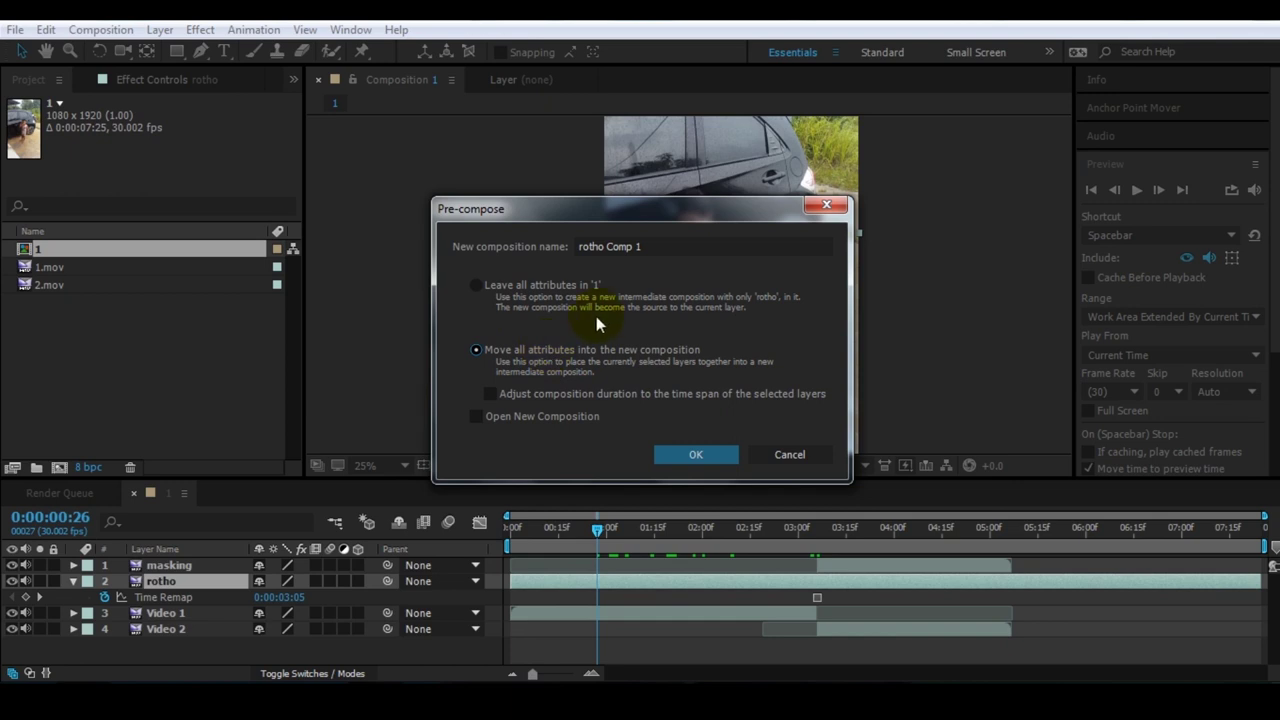
click(697, 456)
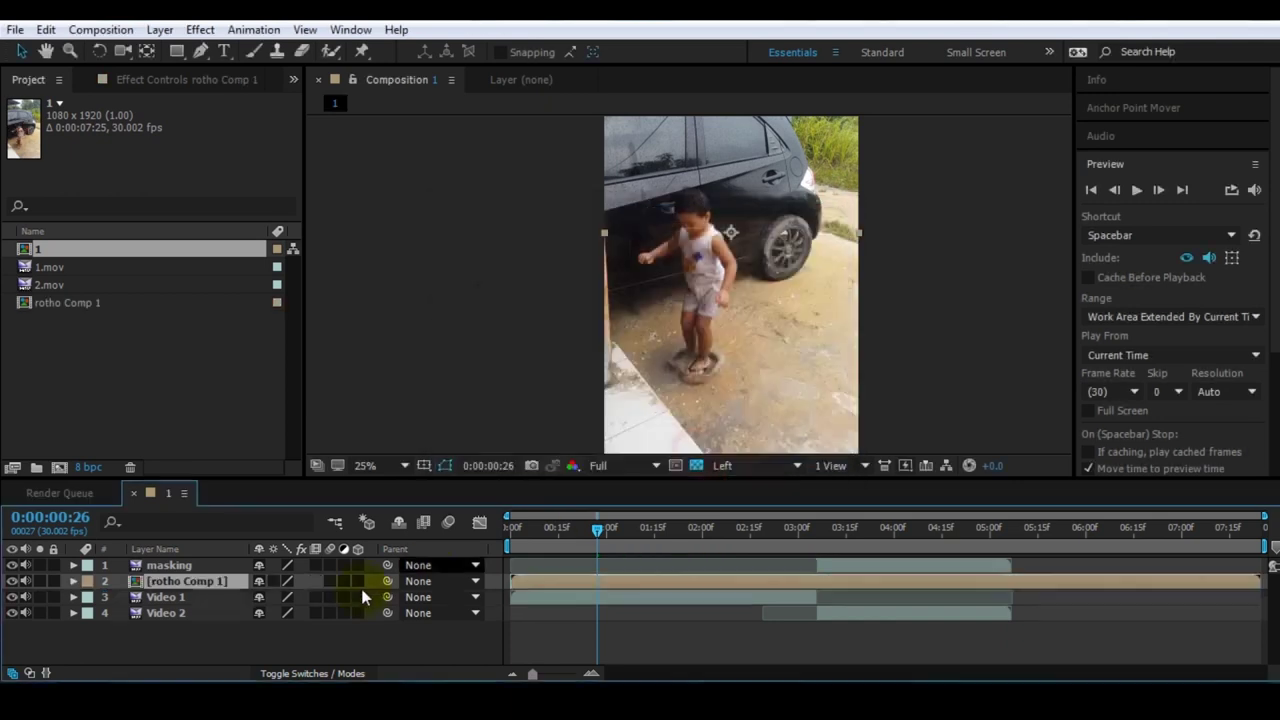
double_click(189, 584)
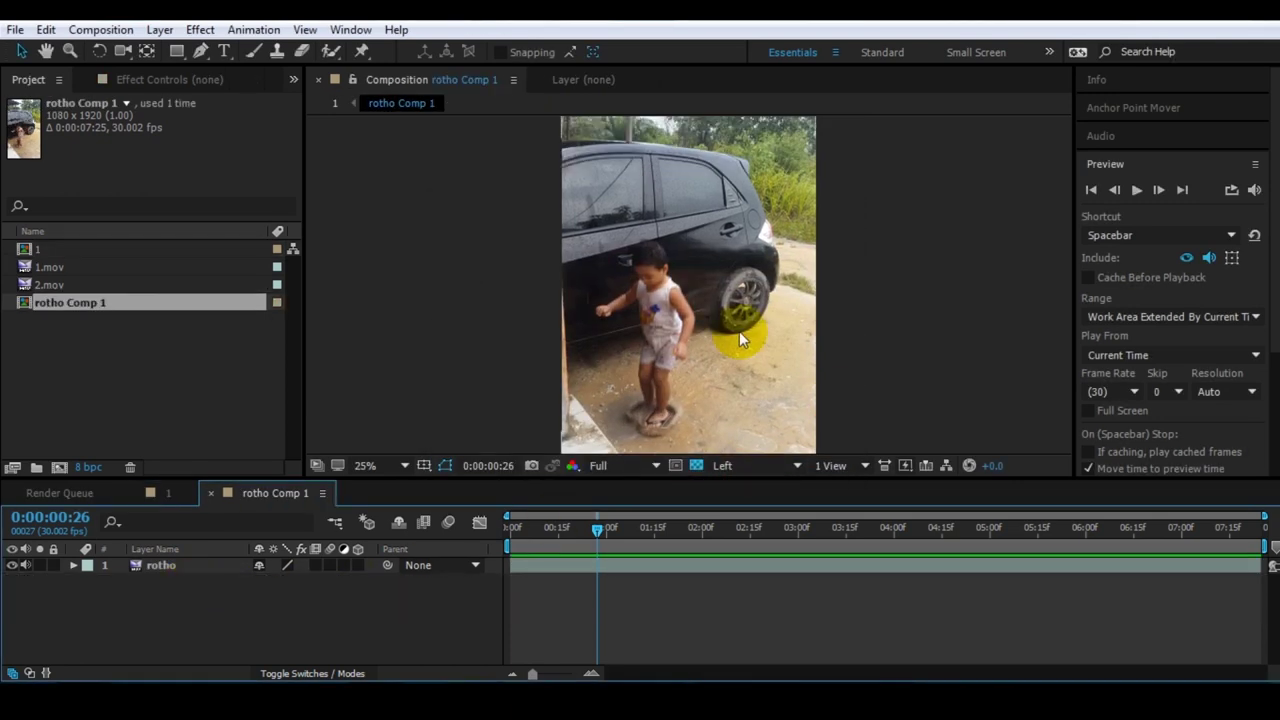
Step: Scrub through the boy's motion, then return rotho Comp 1 to 0:00:00:00
scroll(739, 331, up, 1)
scroll(743, 300, up, 1)
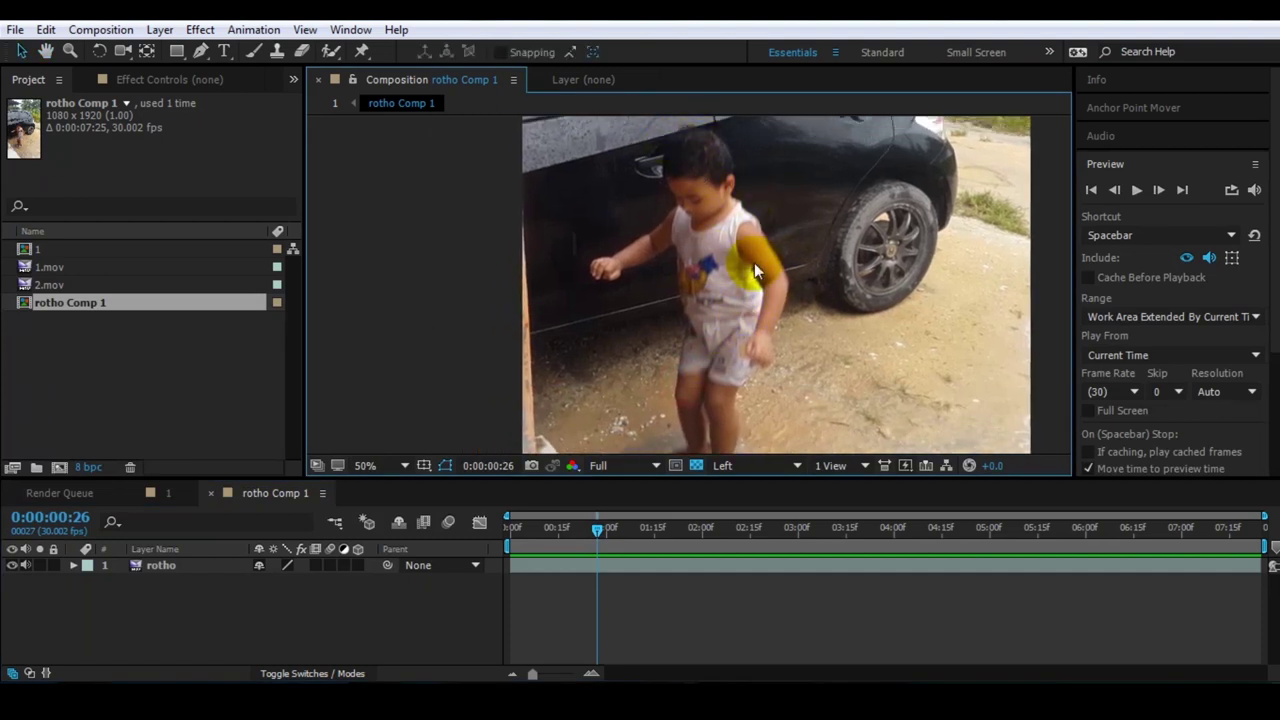
scroll(749, 272, down, 2)
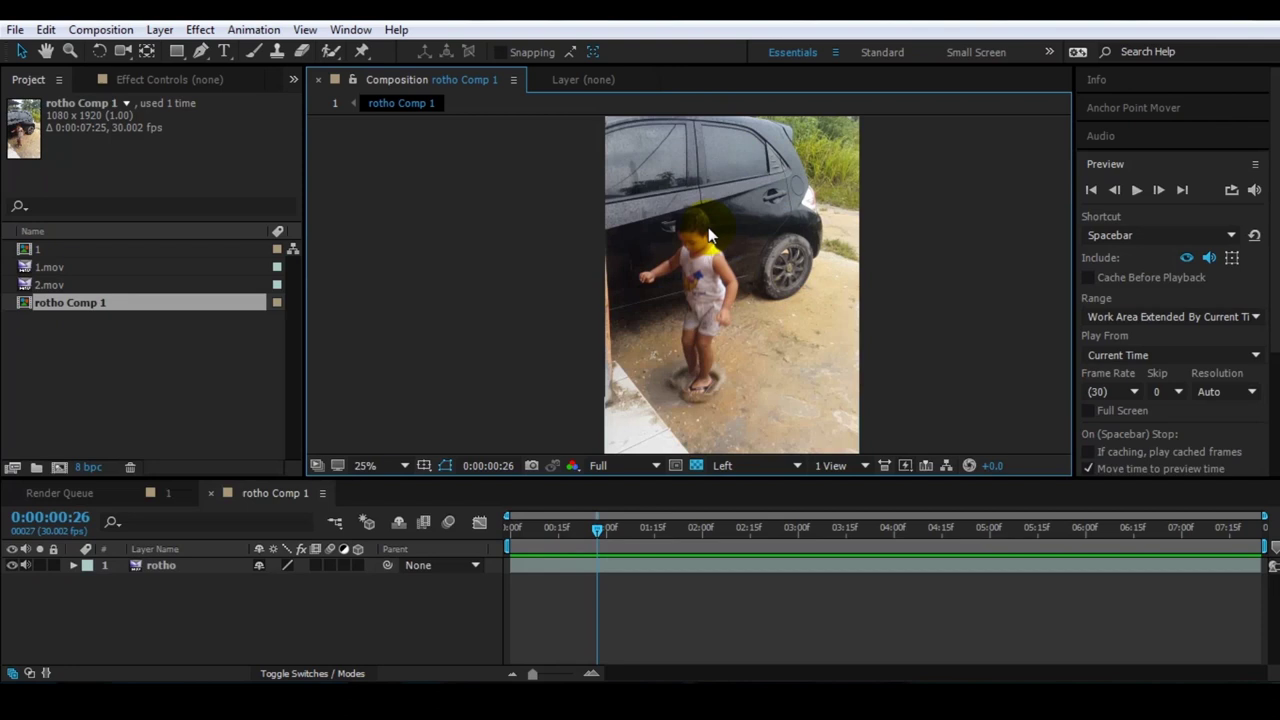
mouse_move(600, 528)
mouse_down()
mouse_move(1228, 528)
mouse_move(516, 539)
mouse_up()
click(516, 545)
Step: Pick the Pen tool, delete the stray Shape Layer 1, and select the rotho layer
click(201, 51)
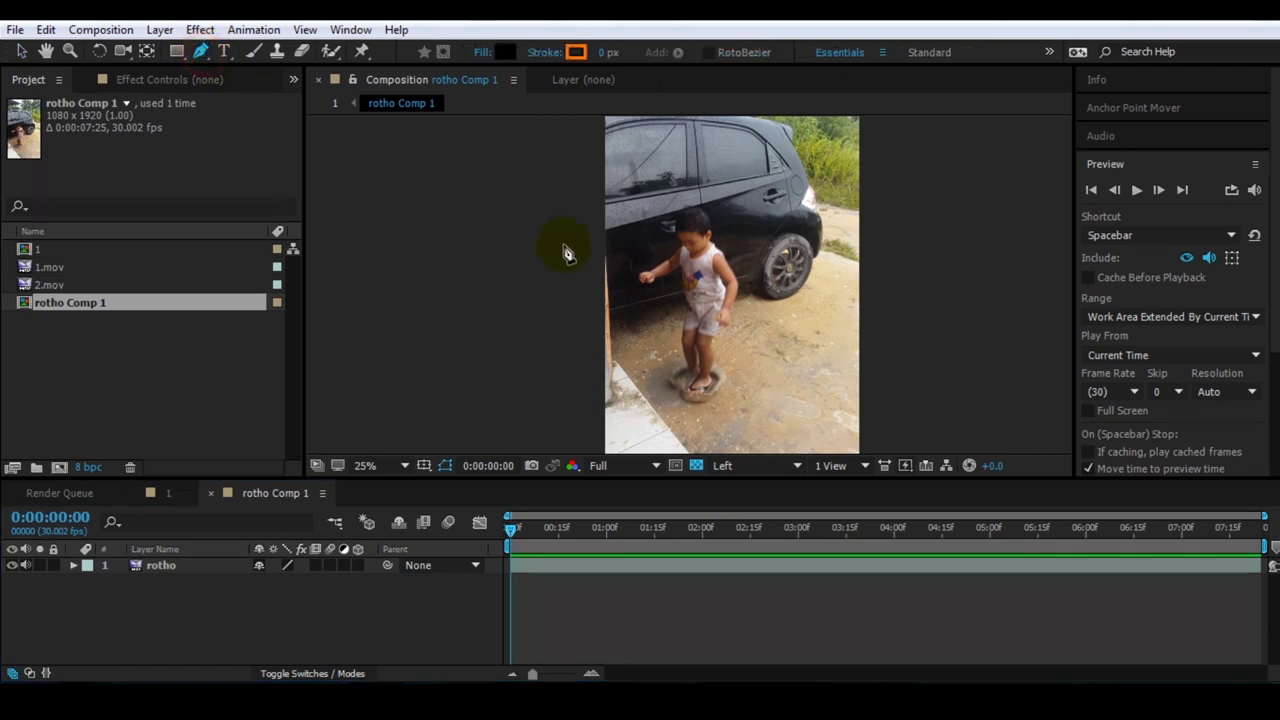
scroll(565, 253, up, 2)
scroll(671, 249, up, 1)
key(h)
scroll(680, 214, up, 1)
key(g)
click(662, 172)
click(185, 565)
key(Delete)
click(160, 566)
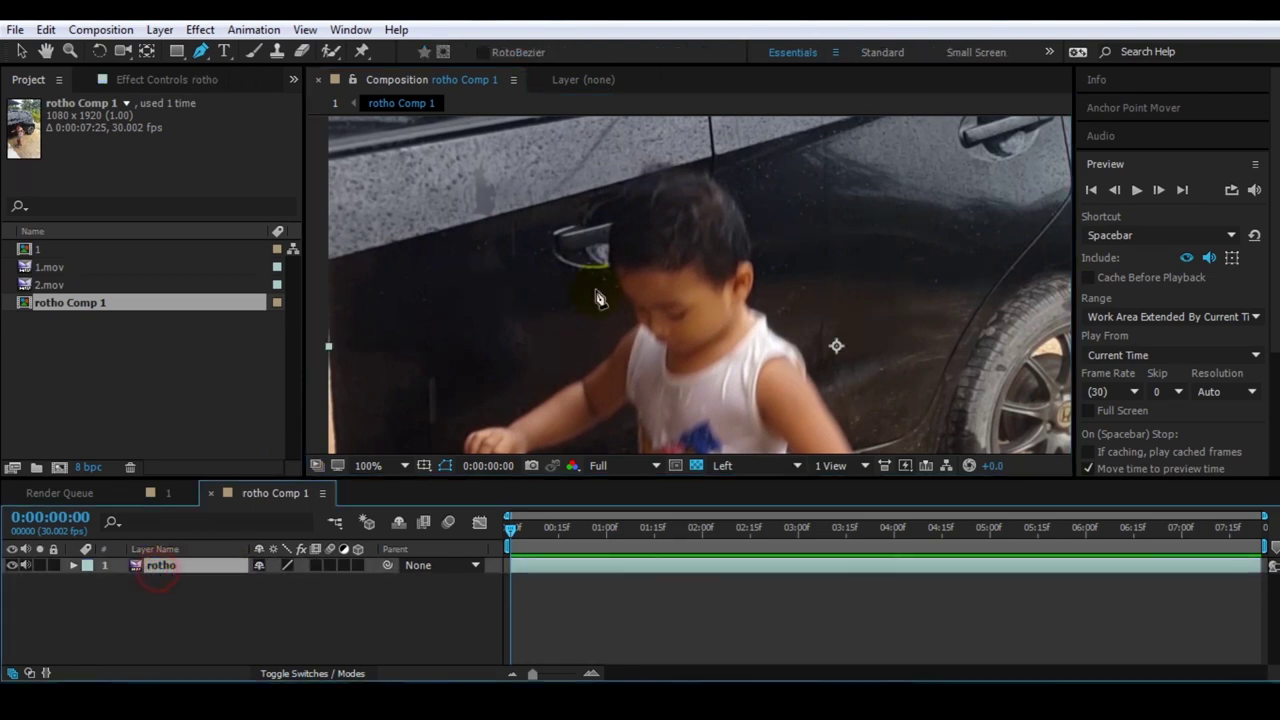
Step: Trace mask points from the boy's head around his shoulder, hand, leg and sandal
click(628, 201)
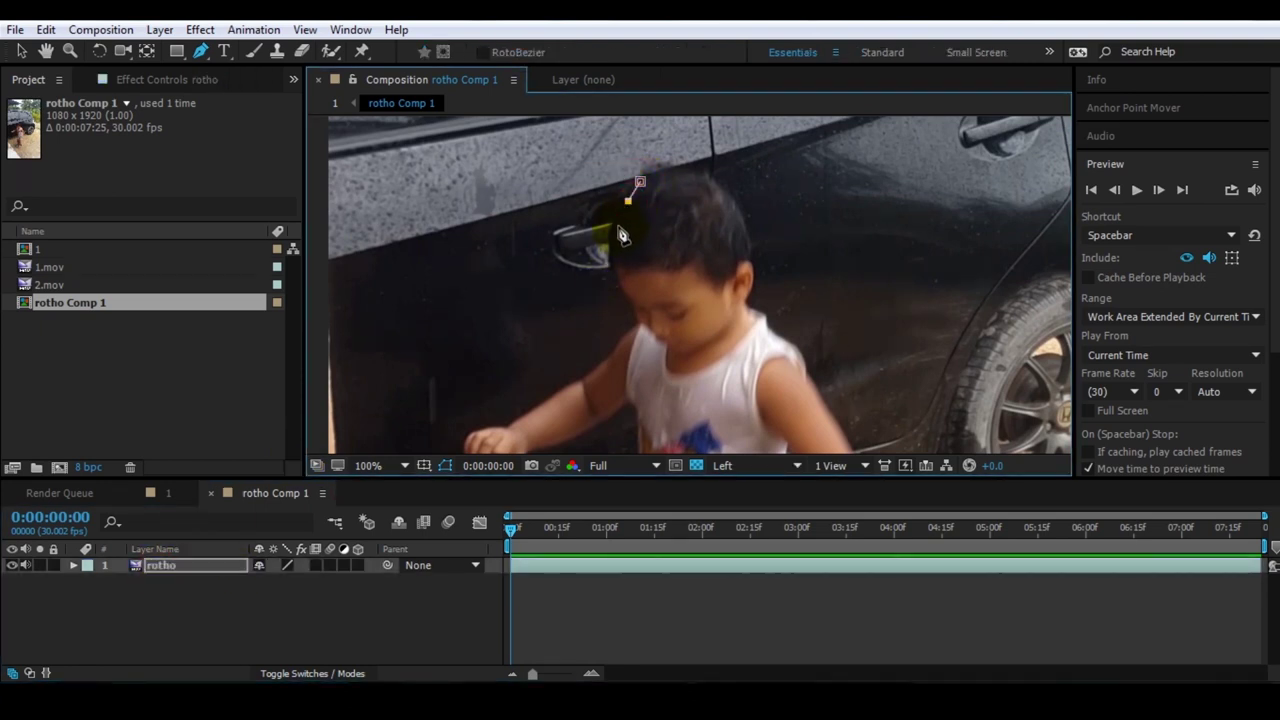
click(614, 220)
click(613, 257)
click(619, 288)
click(631, 308)
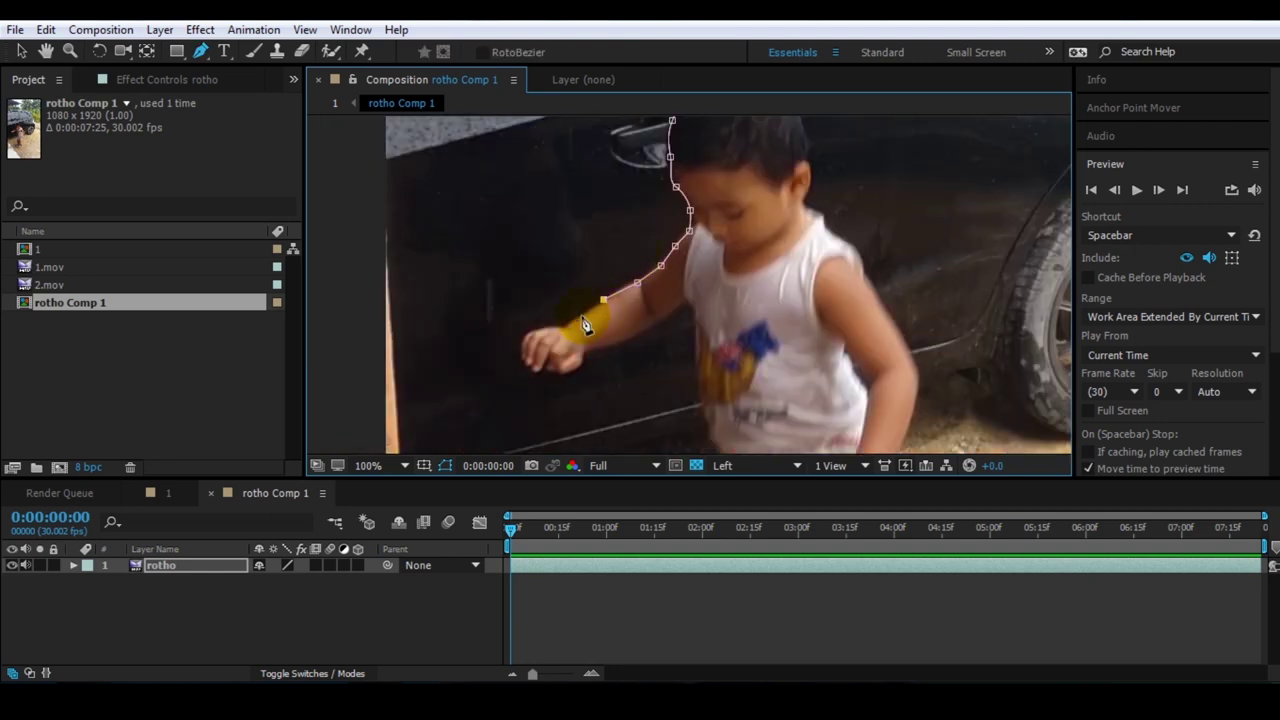
click(526, 340)
click(588, 355)
scroll(690, 260, down, 3)
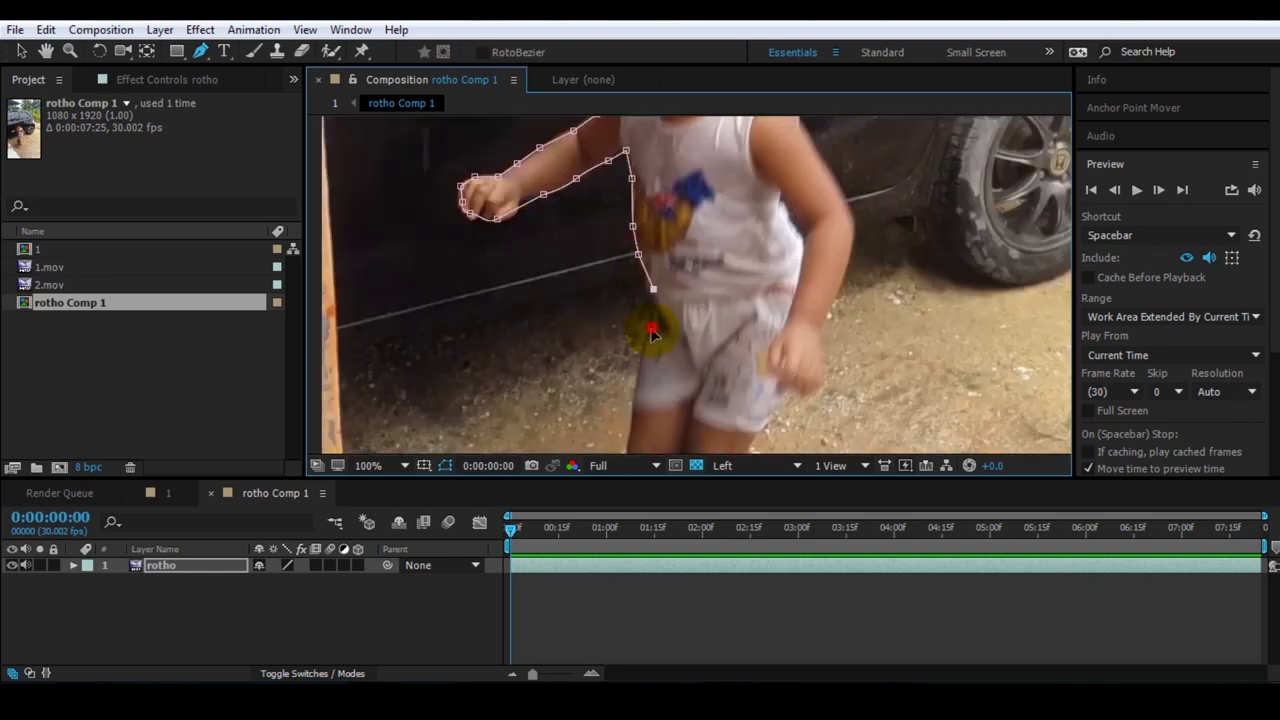
click(662, 333)
scroll(660, 340, down, 1)
click(678, 350)
click(687, 383)
scroll(672, 380, down, 2)
click(696, 339)
scroll(700, 290, down, 2)
click(694, 326)
Step: Add the last points by the shoulder and head and close the mask at the start
drag(790, 150, 728, 300)
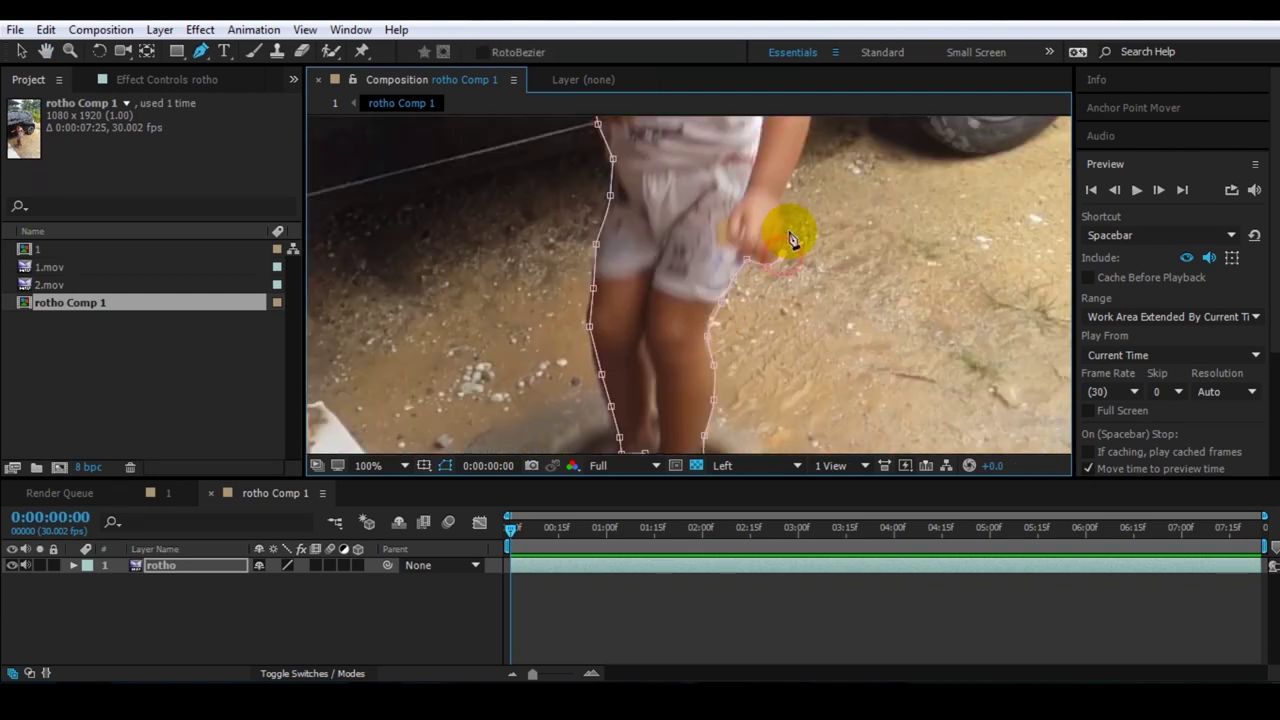
drag(790, 170, 680, 370)
key(g)
click(665, 232)
scroll(668, 250, up, 2)
click(643, 177)
click(556, 162)
scroll(577, 189, down, 1)
scroll(657, 366, down, 1)
key(h)
key(g)
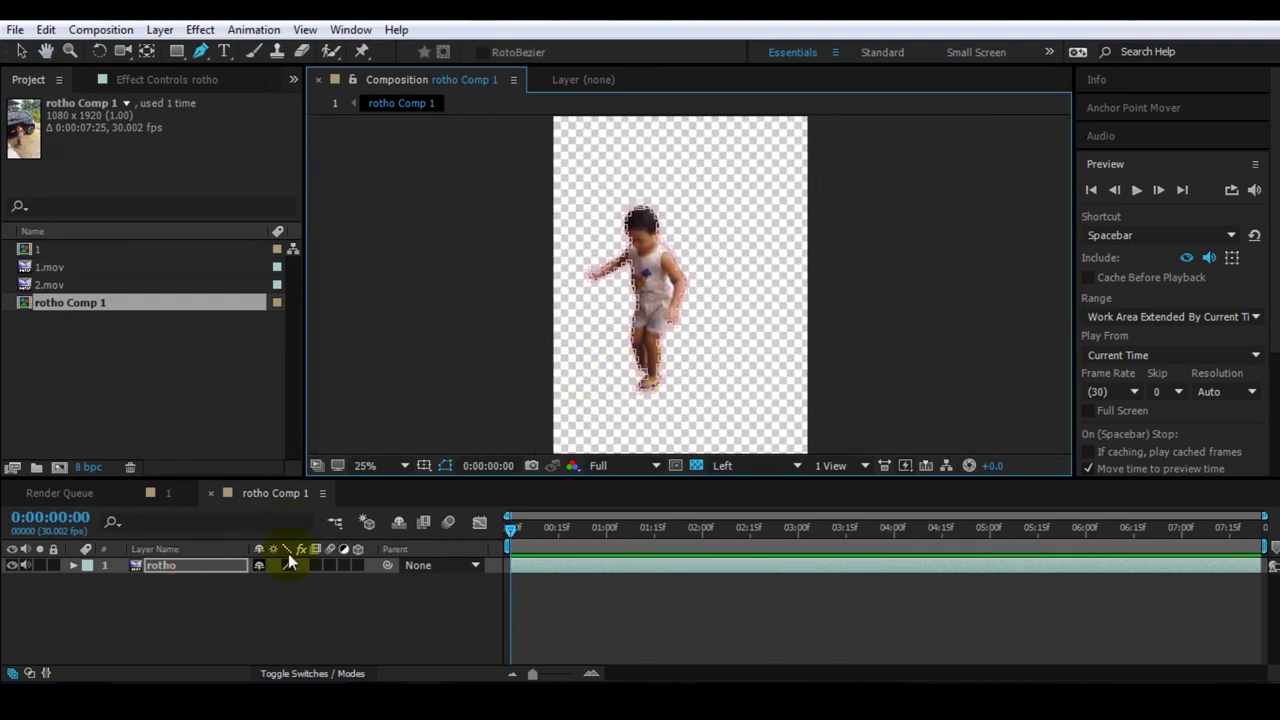
click(262, 497)
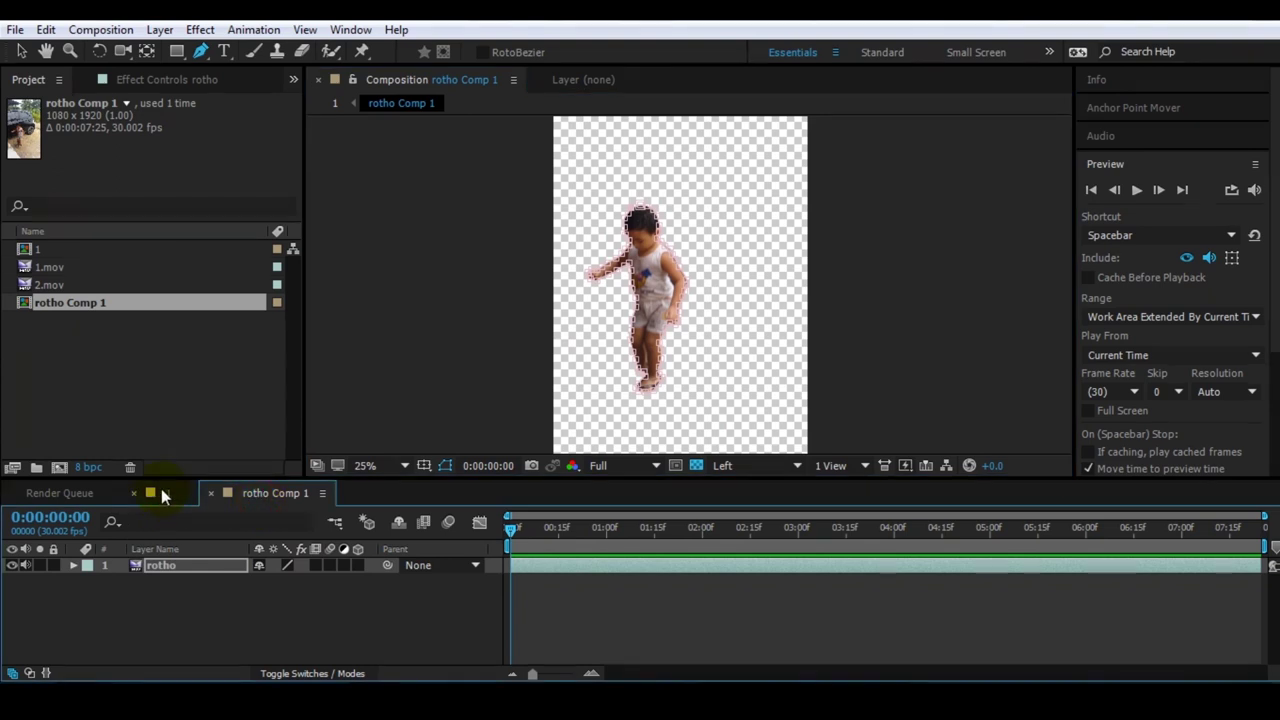
Step: Return to composition 1 and drag the rotho Comp 1 layer's in-point later
click(165, 488)
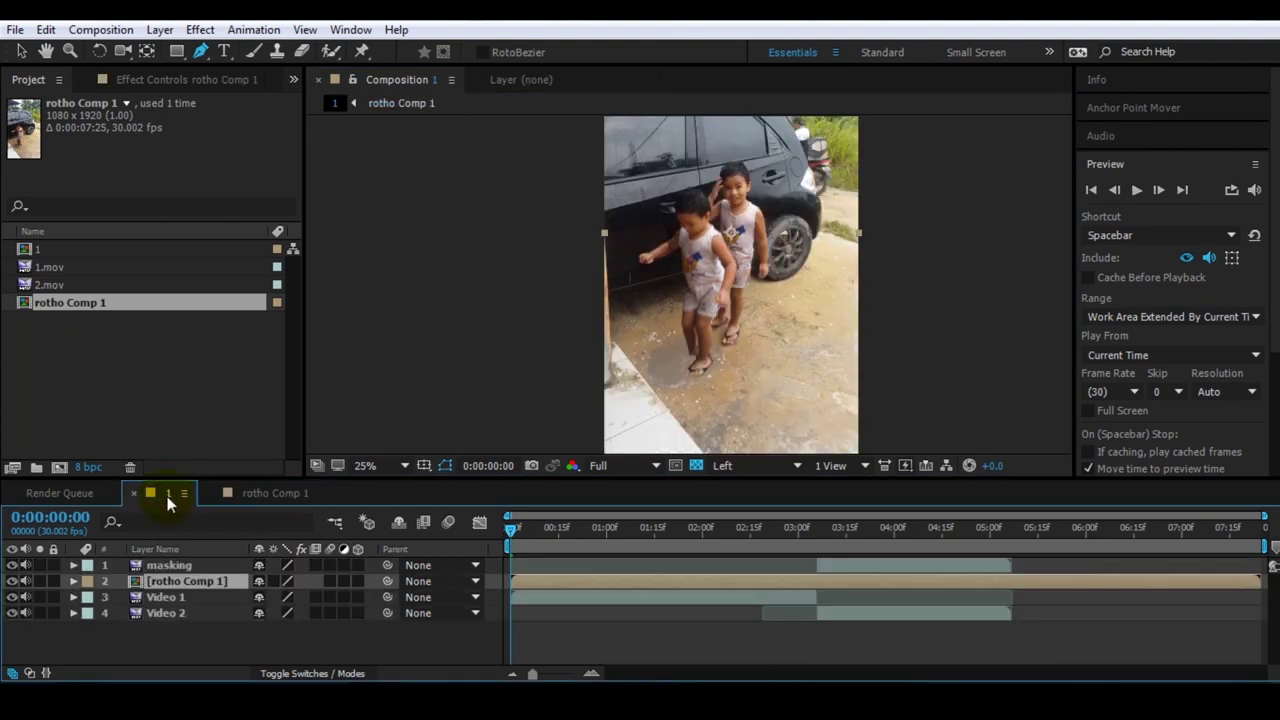
click(507, 350)
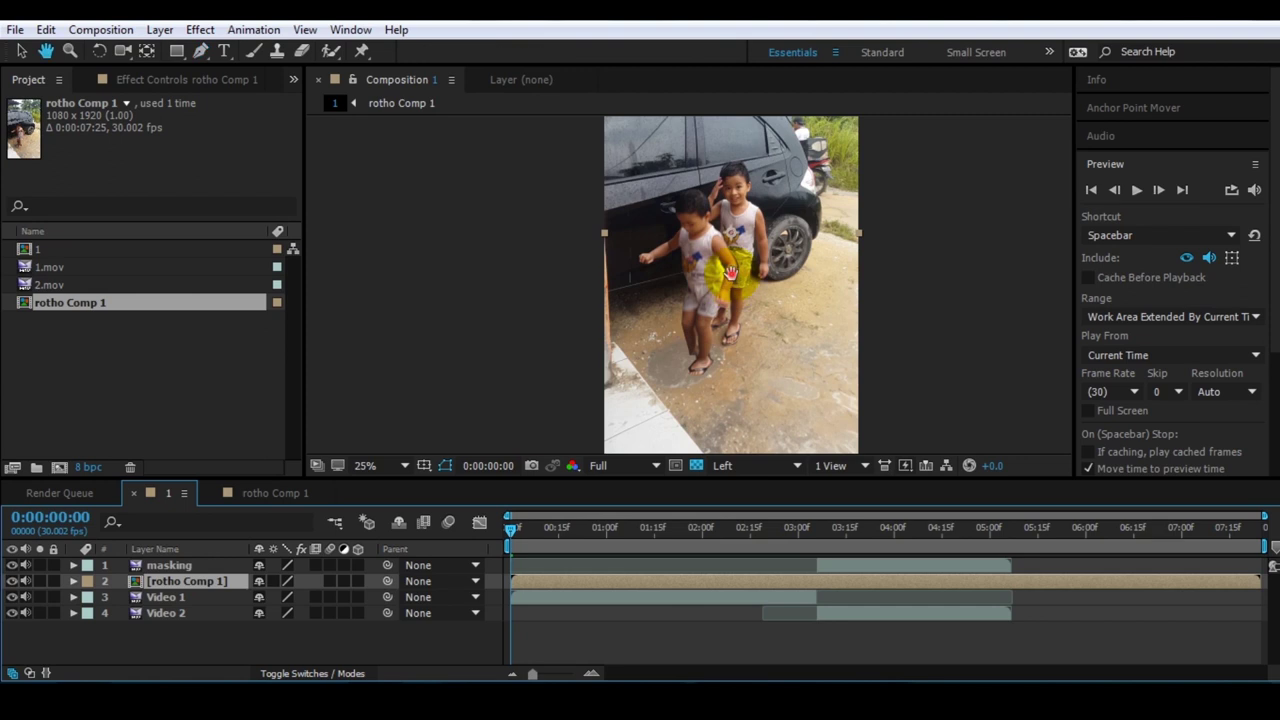
key(h)
key(g)
drag(540, 592, 784, 600)
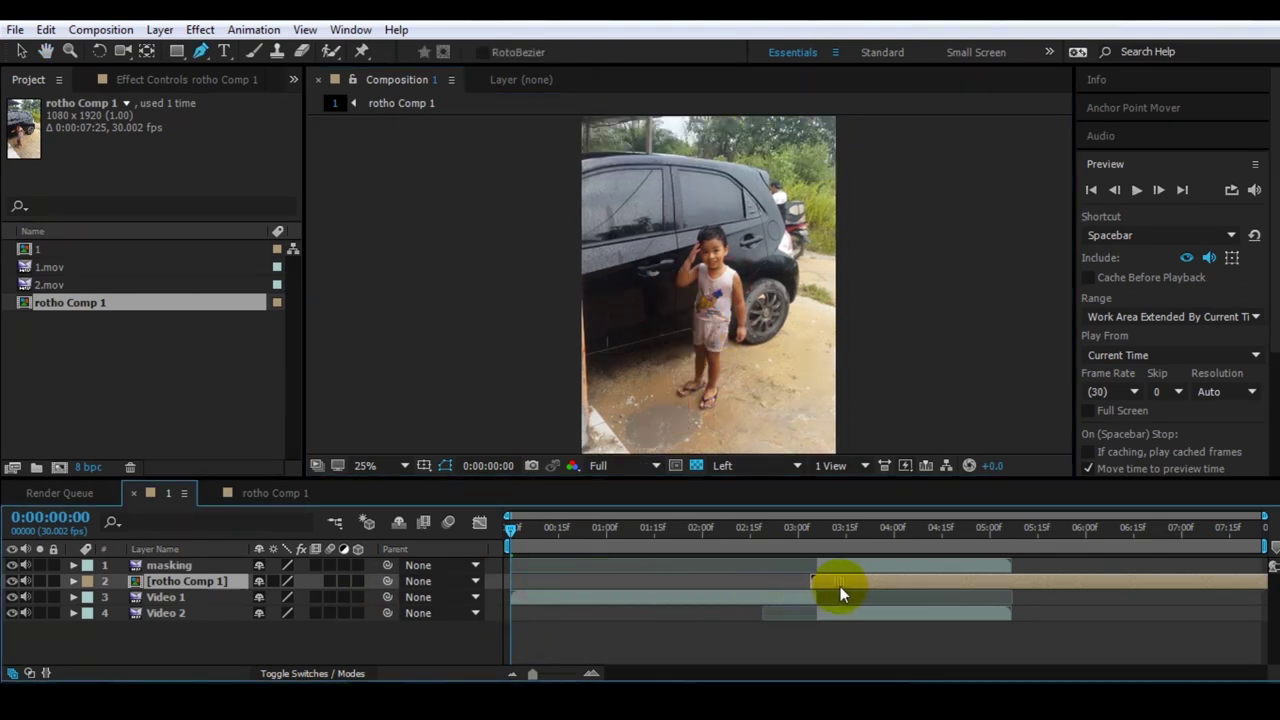
Step: Align the rotho Comp 1 layer's start to 0:00:03:05, zooming the timeline to check frames
click(813, 535)
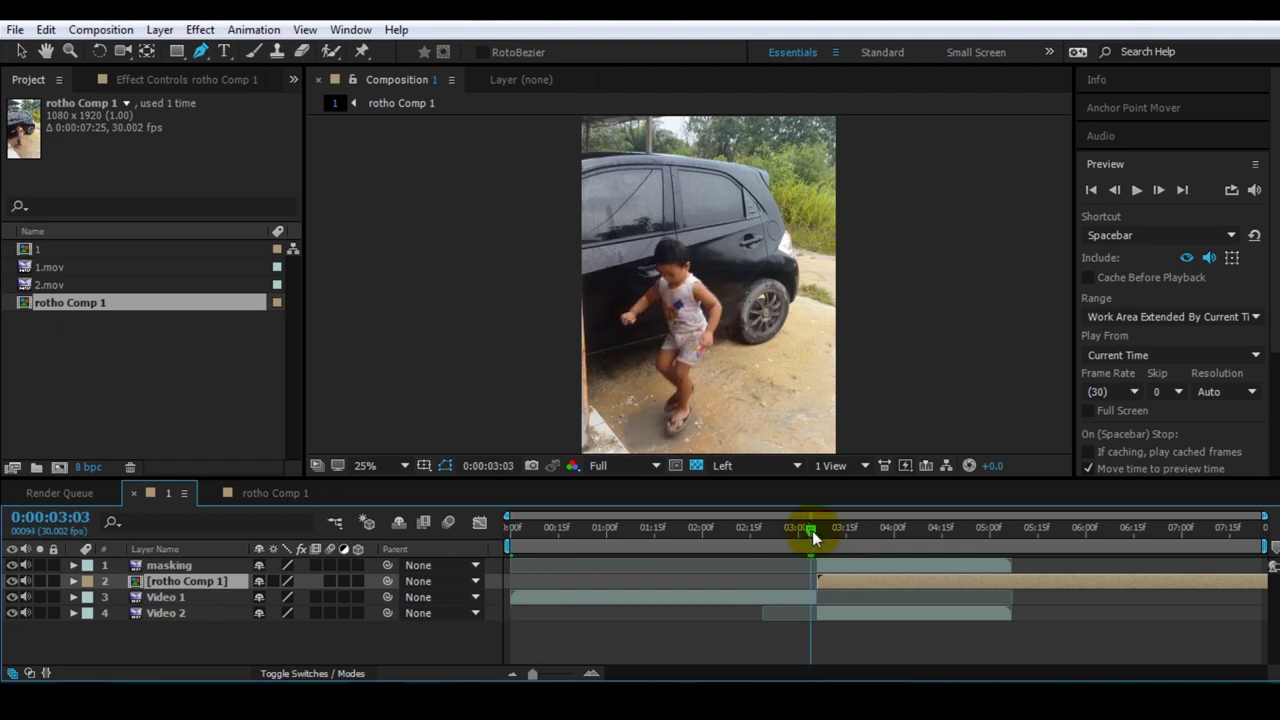
click(818, 535)
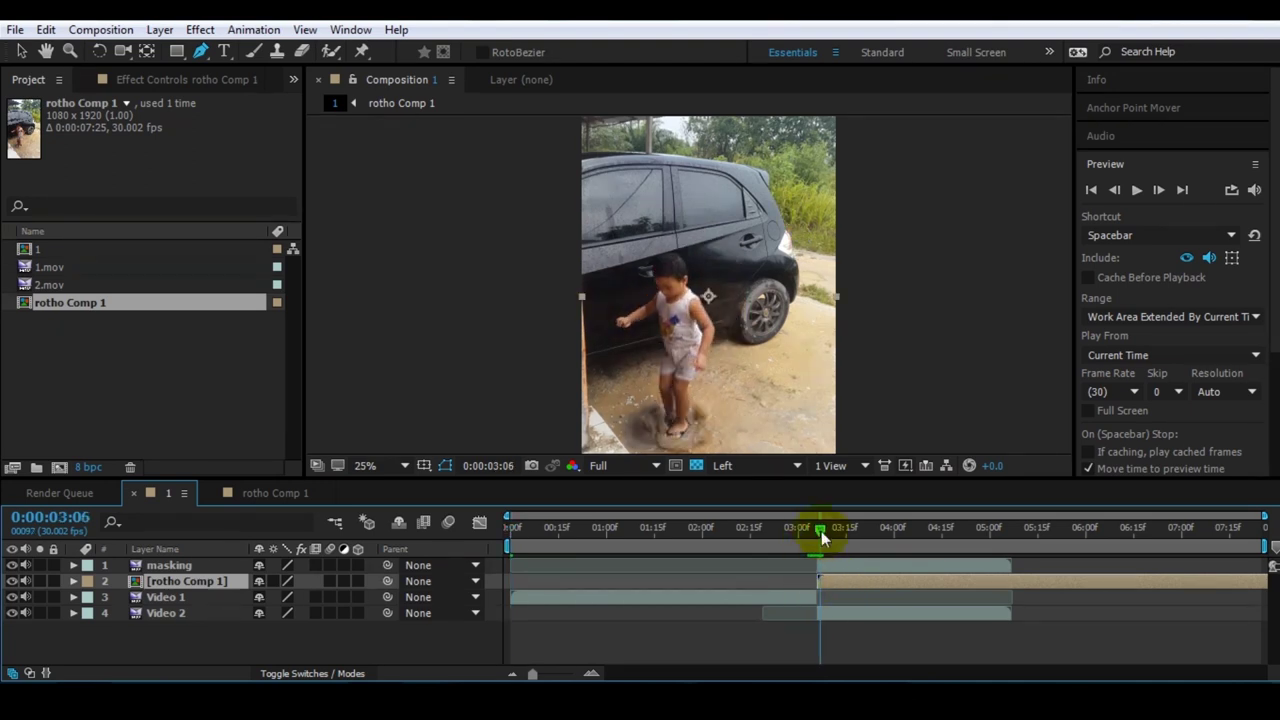
click(814, 586)
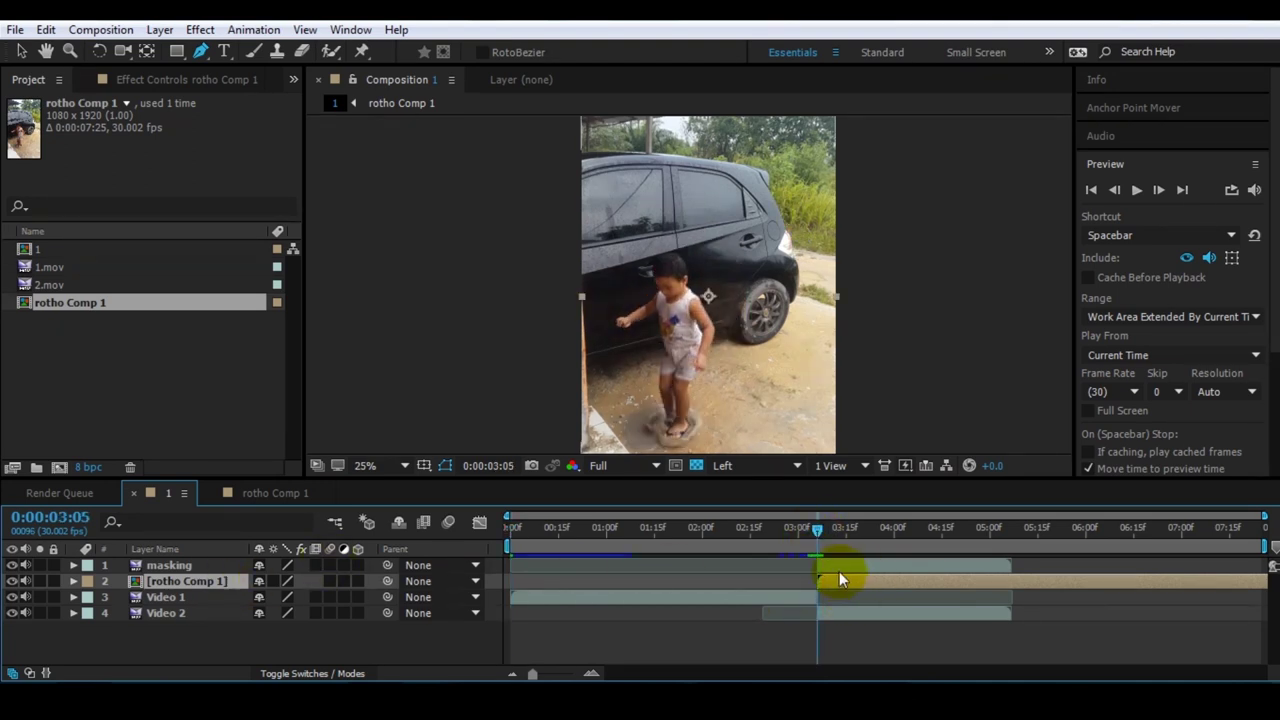
click(591, 672)
click(571, 673)
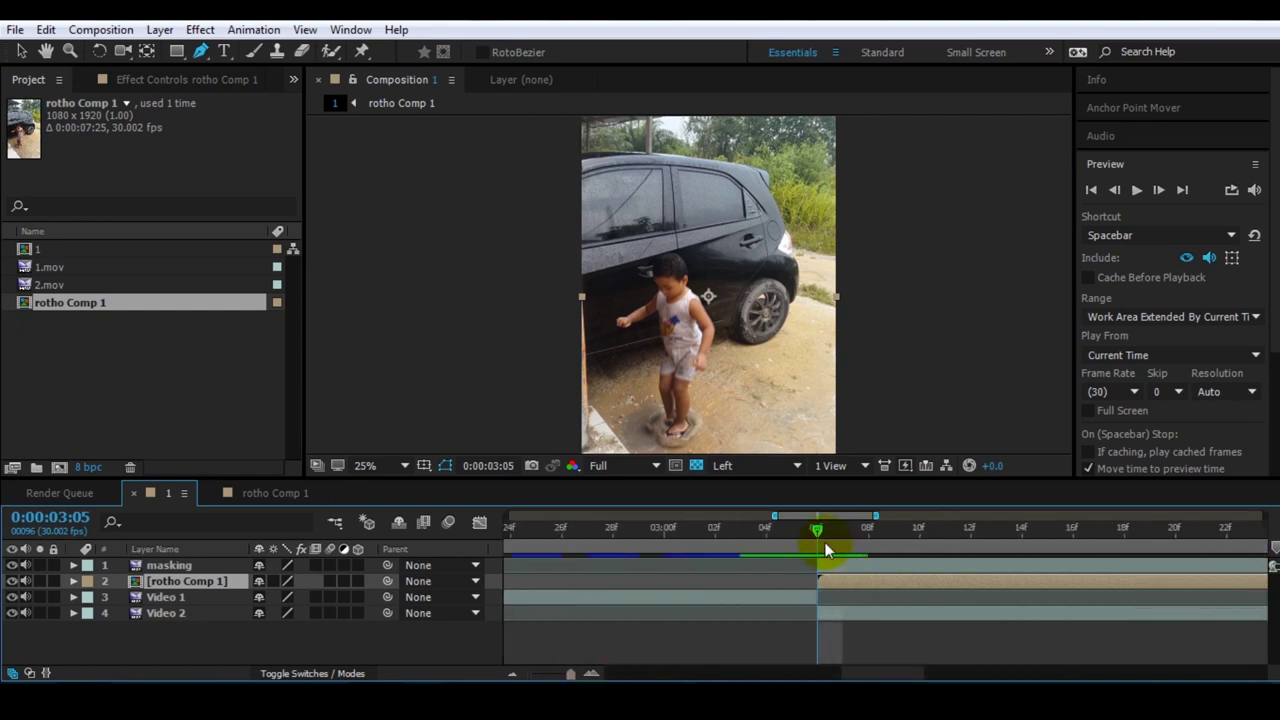
mouse_move(818, 537)
mouse_down()
mouse_move(838, 543)
mouse_move(817, 540)
mouse_up()
click(136, 588)
Step: Set a Position keyframe on rotho Comp 1 at 3:05 (540,960) and advance to 3:11
key(p)
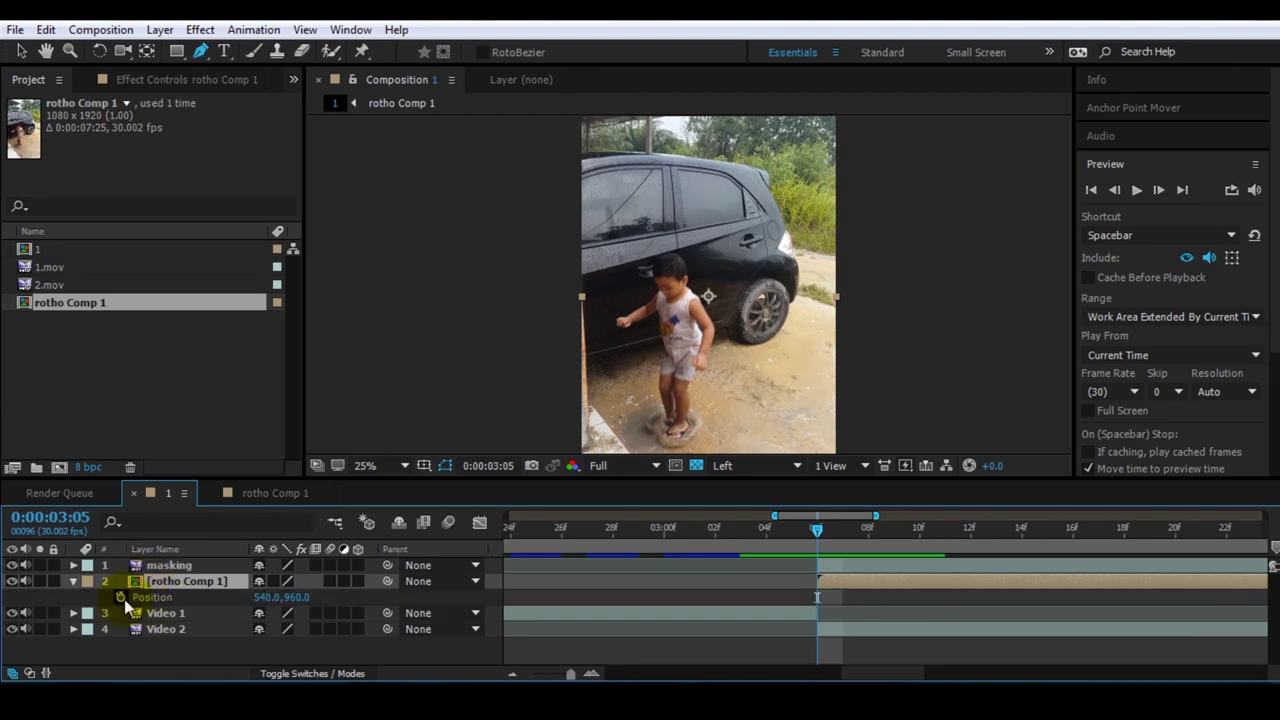
click(121, 597)
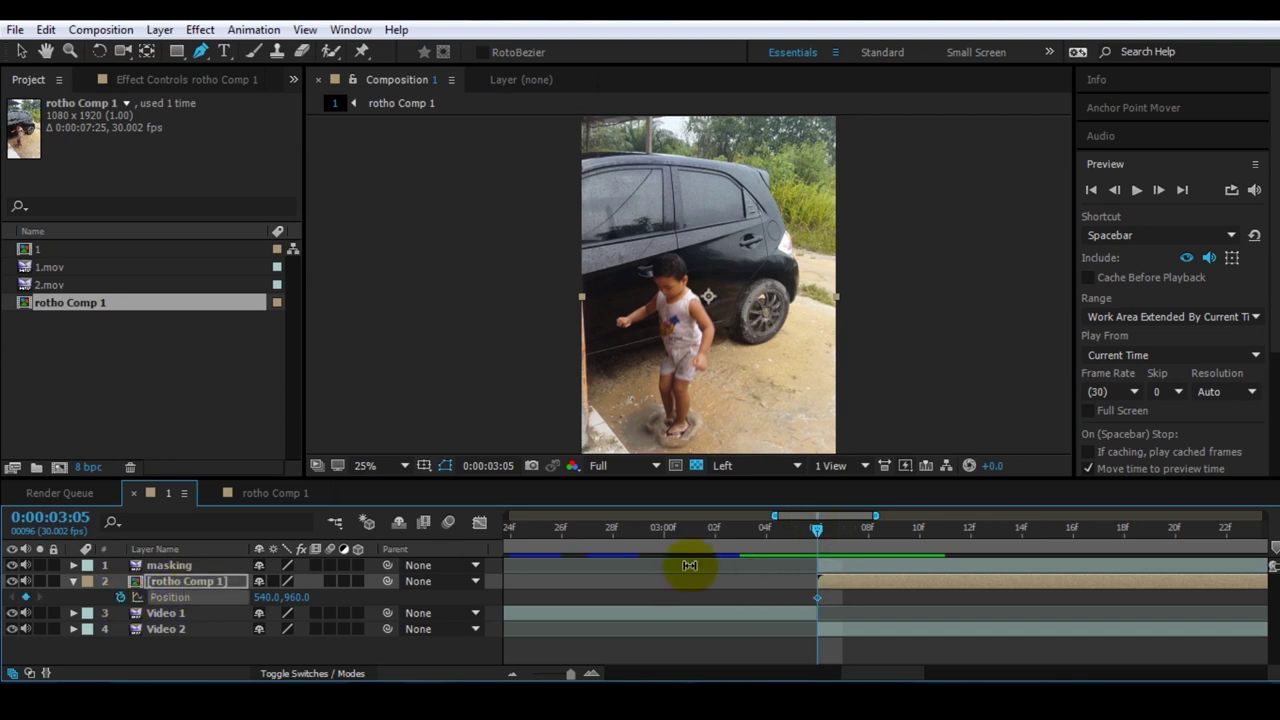
click(514, 675)
click(514, 675)
click(1158, 190)
click(1157, 193)
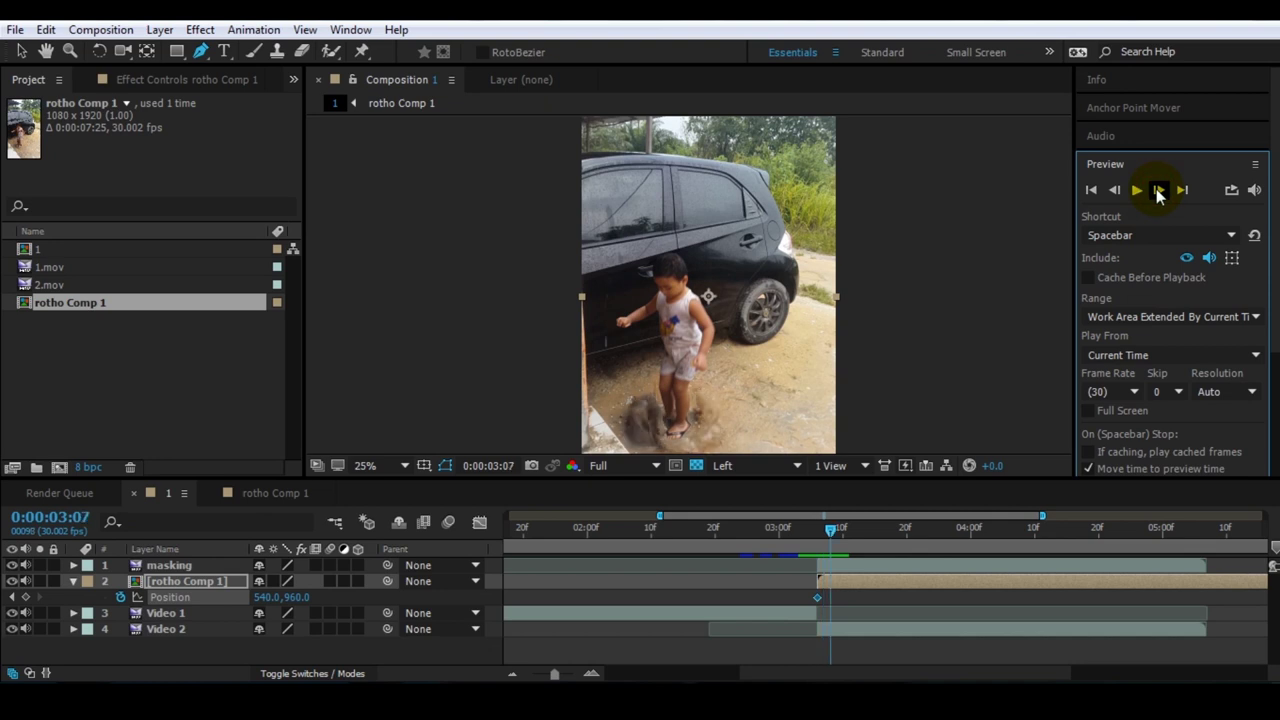
click(1157, 193)
click(1157, 193)
click(1157, 193)
click(1157, 193)
Step: Fit the composition in the viewer and scrub around 3:04–3:08 to check the motion
key(h)
mouse_move(706, 343)
mouse_down()
mouse_move(691, 273)
mouse_move(671, 288)
mouse_move(676, 452)
mouse_up()
click(22, 51)
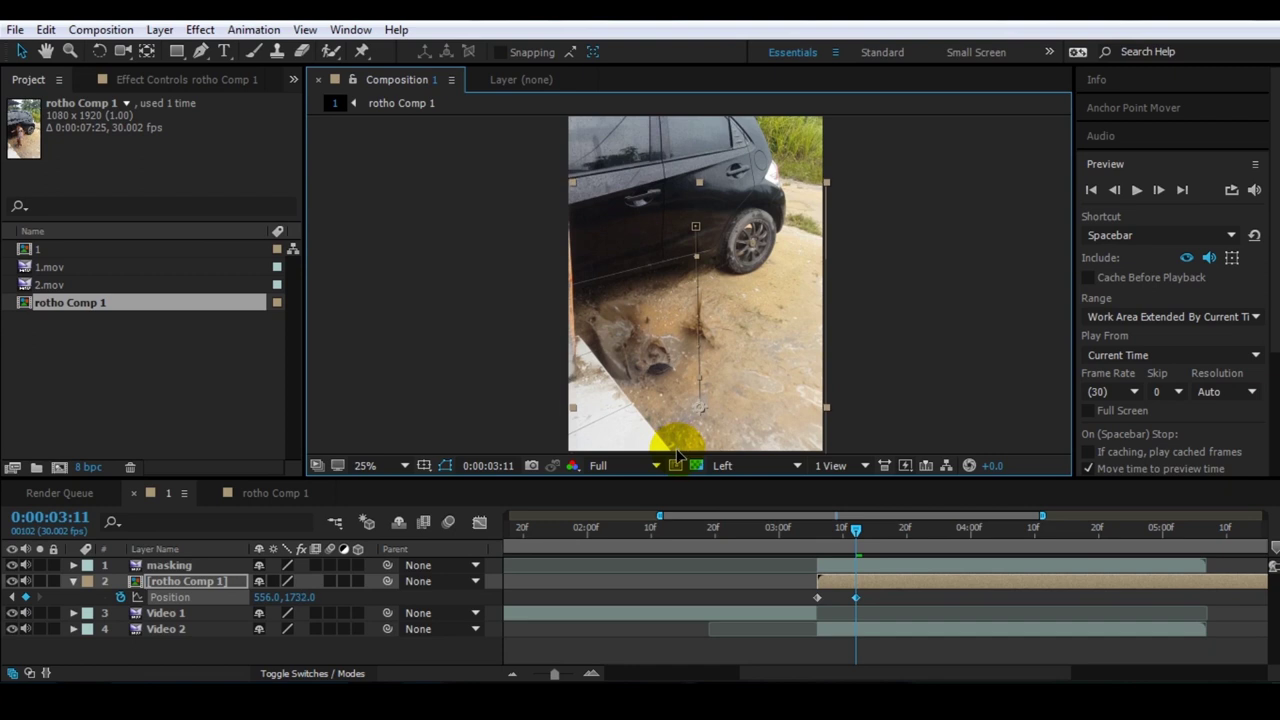
scroll(726, 323, down, 2)
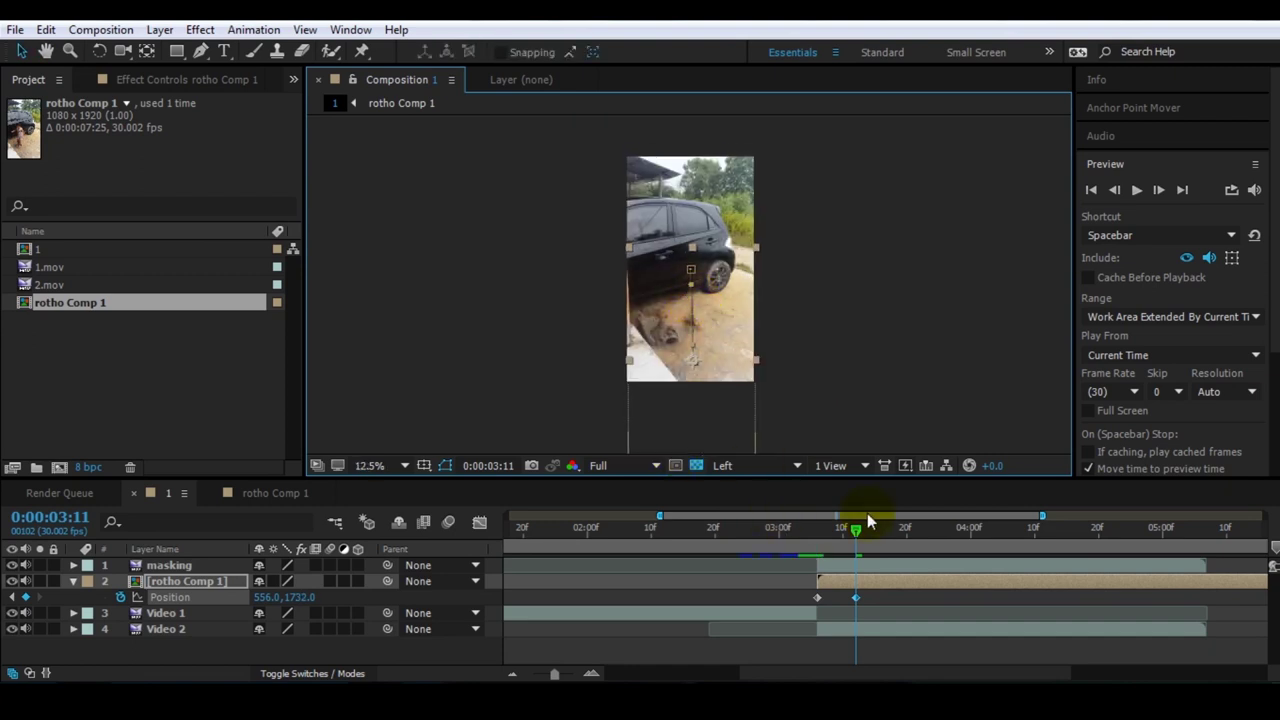
mouse_move(853, 530)
mouse_down()
mouse_move(808, 541)
mouse_move(848, 541)
mouse_up()
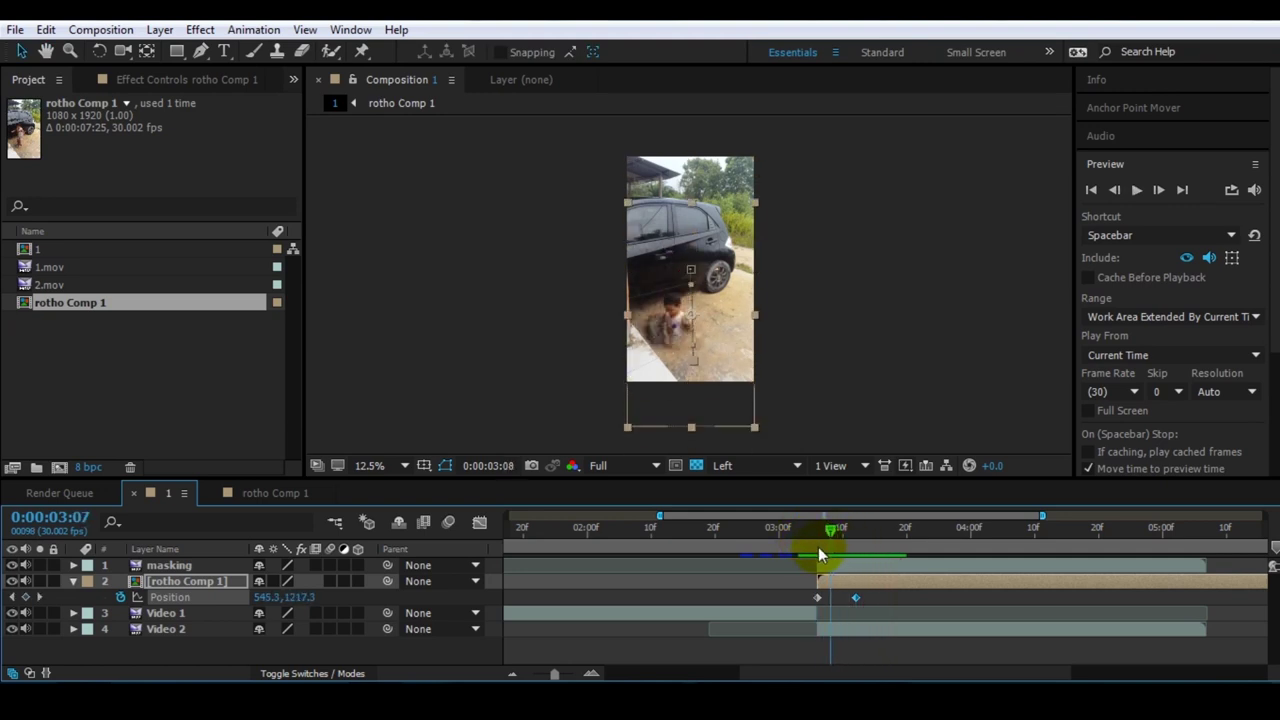
click(370, 465)
click(360, 143)
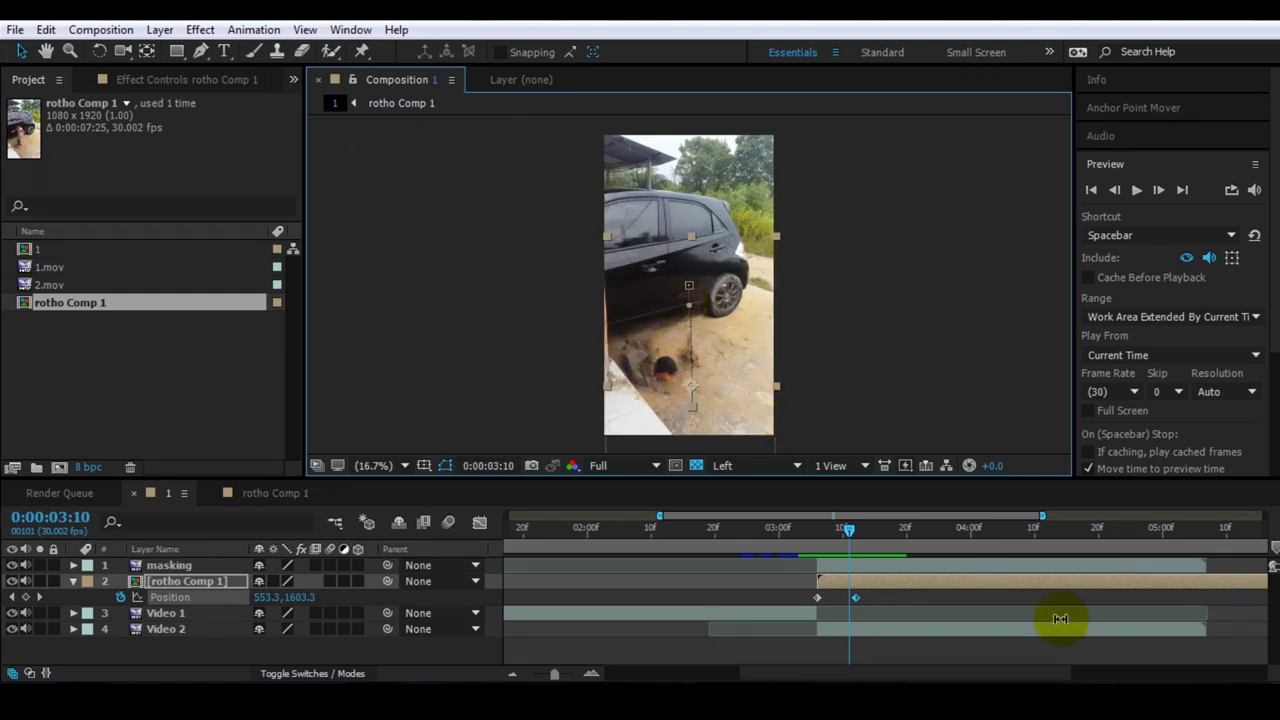
mouse_move(851, 538)
mouse_down()
mouse_move(801, 537)
mouse_move(857, 534)
mouse_up()
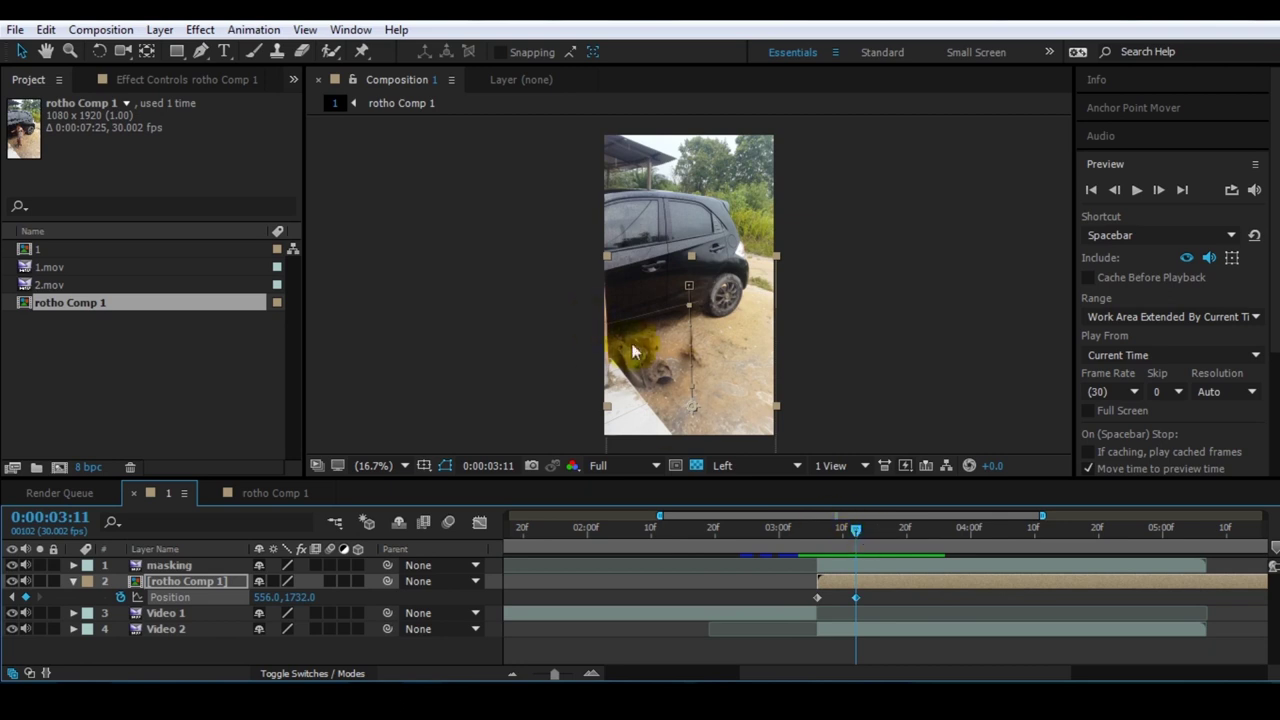
Step: At 3:18, slide the boy down out of frame to position 520,2950
drag(852, 537, 901, 530)
mouse_move(800, 357)
mouse_down()
mouse_move(668, 268)
mouse_move(669, 443)
mouse_up()
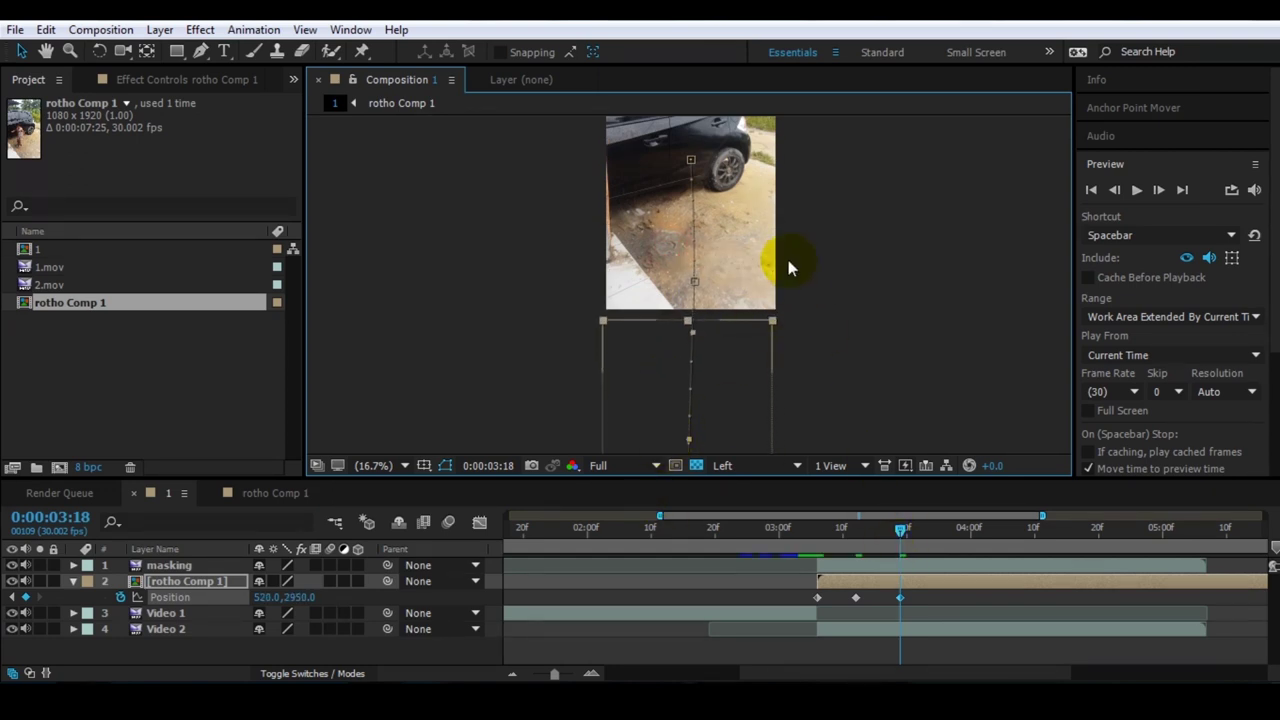
click(405, 465)
click(400, 122)
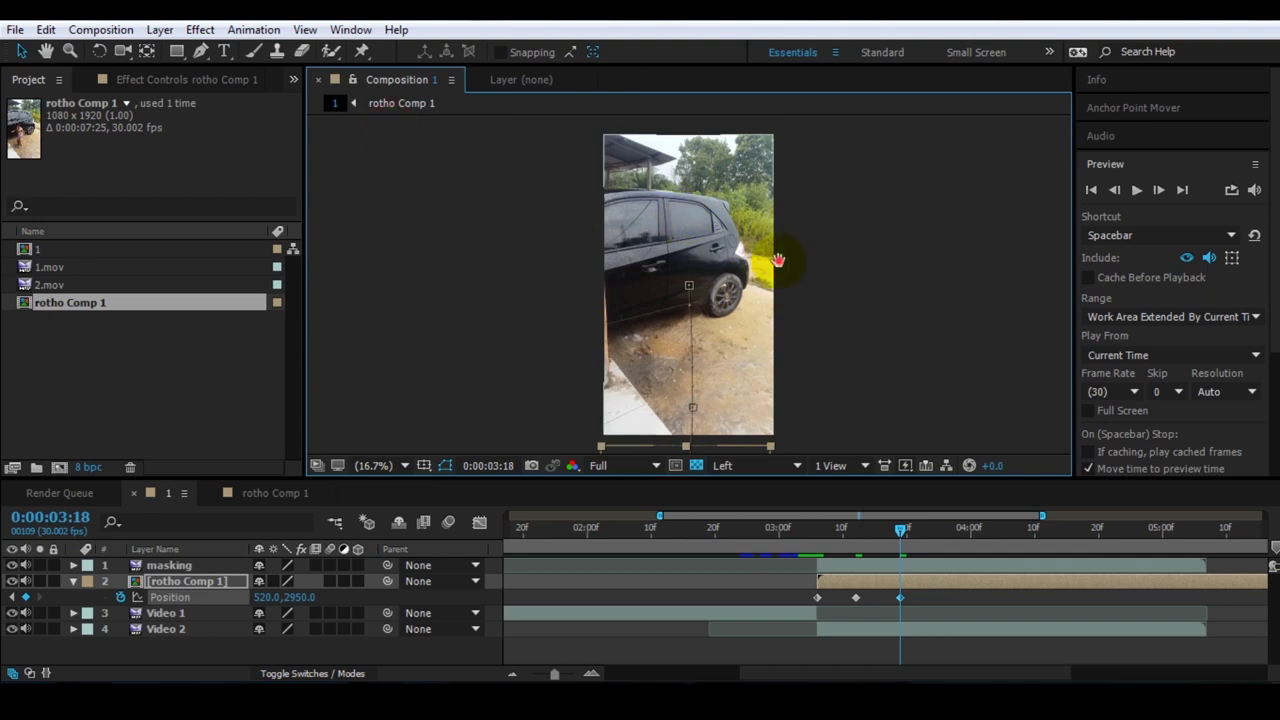
Step: Recentre the viewer and preview the slide-down animation from 2:29
key(h)
drag(771, 263, 762, 255)
key(v)
click(779, 535)
key(space)
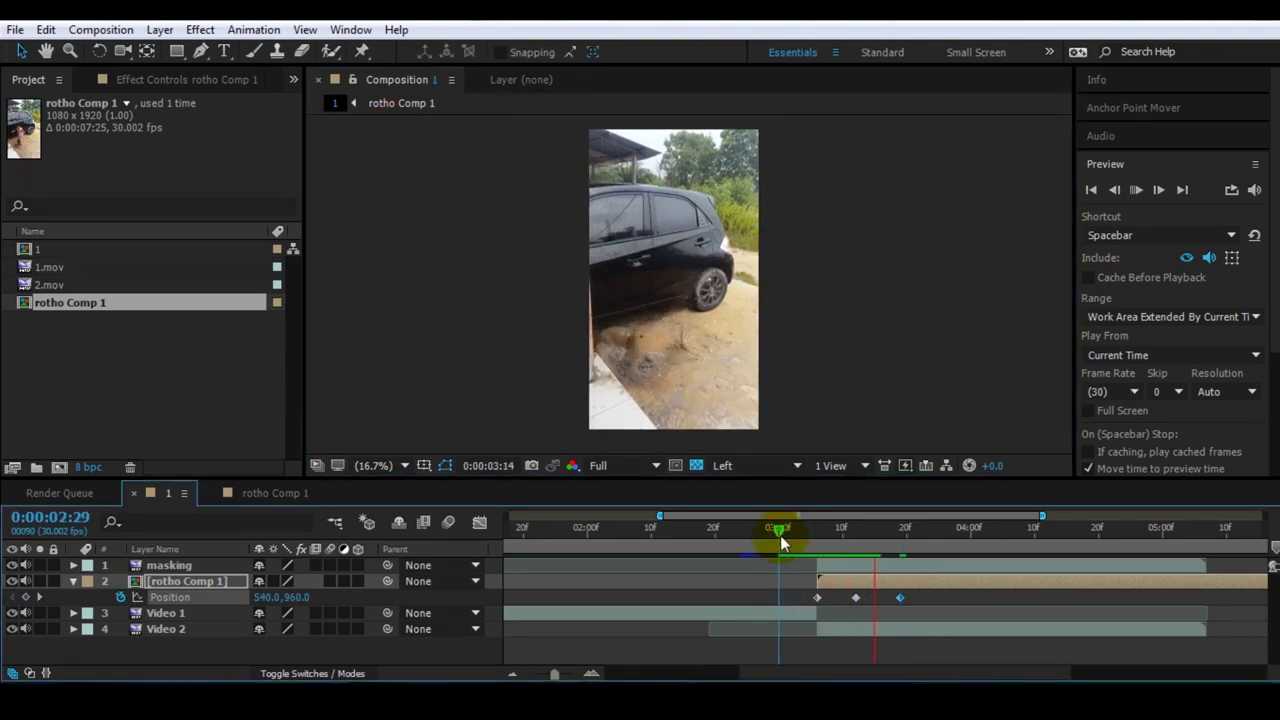
mouse_move(780, 535)
mouse_down()
mouse_move(838, 540)
mouse_move(811, 538)
mouse_up()
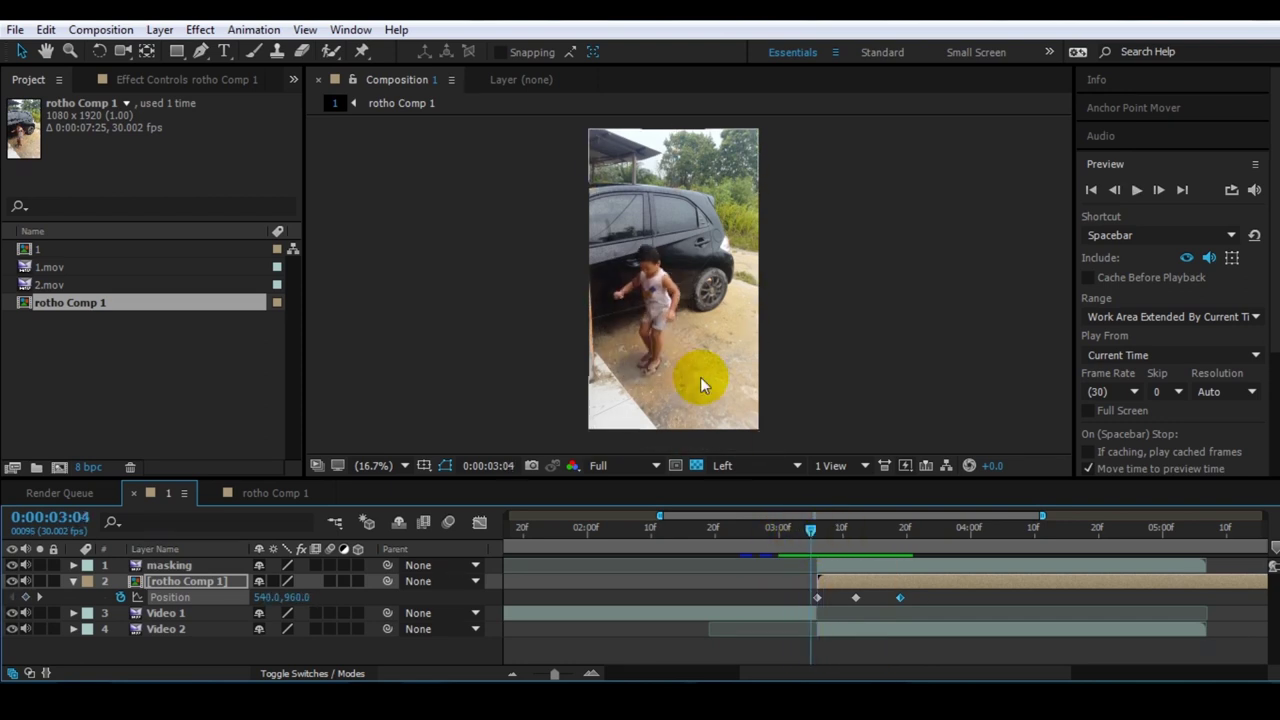
scroll(673, 307, up, 2)
scroll(673, 307, up, 2)
scroll(665, 312, down, 2)
Step: At 3:05, duplicate the rotho Comp 1 layer with Ctrl+D and inspect the copy's transform properties
scroll(700, 300, up, 1)
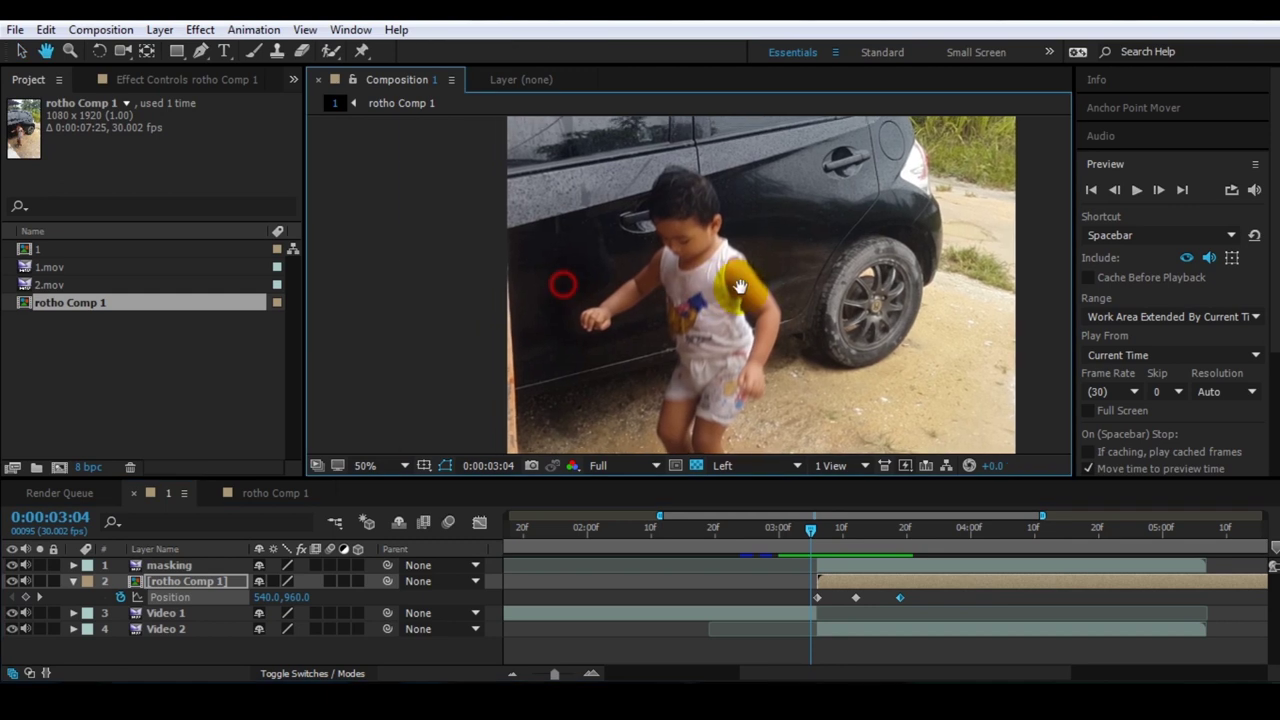
drag(811, 540, 816, 546)
click(173, 583)
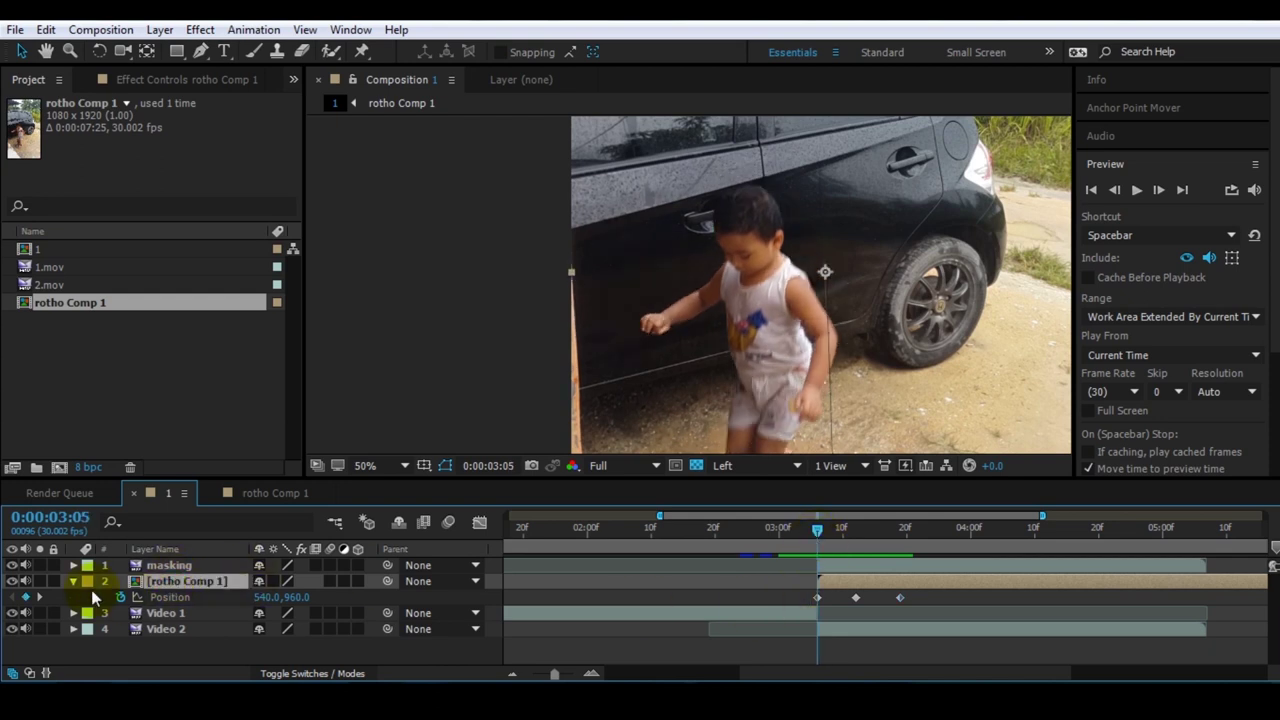
click(73, 583)
click(175, 581)
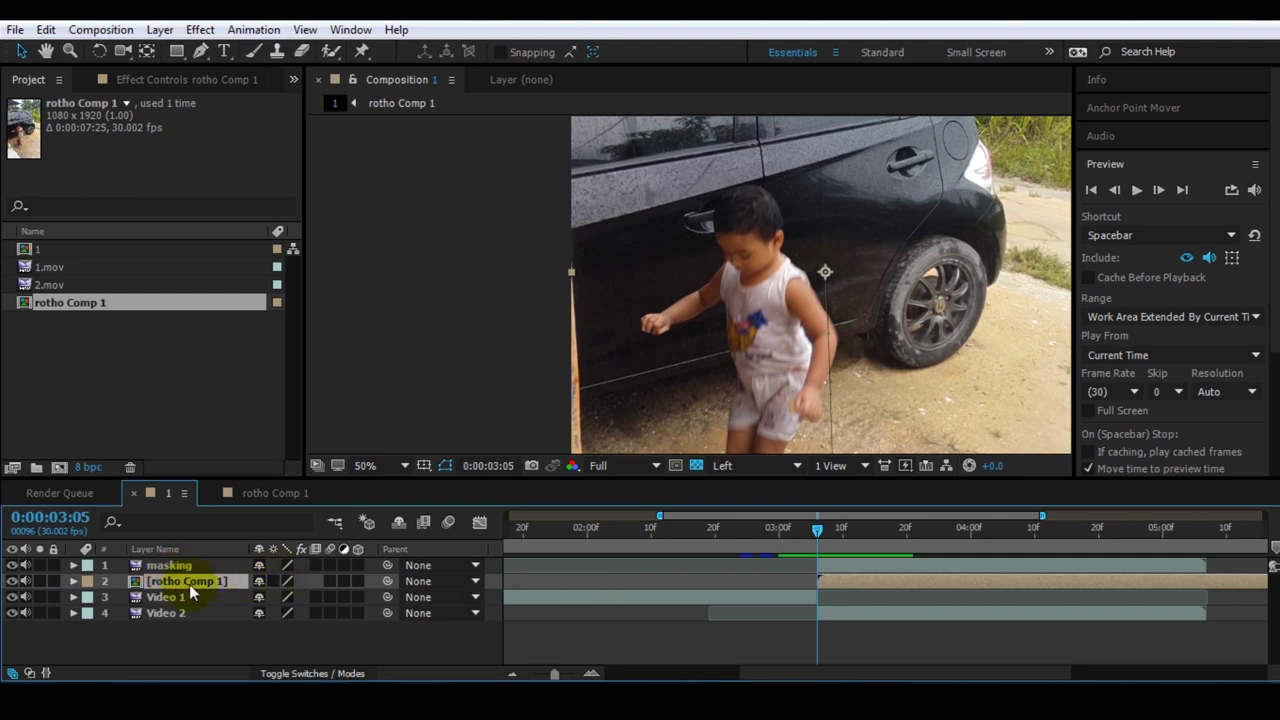
key(ctrl+d)
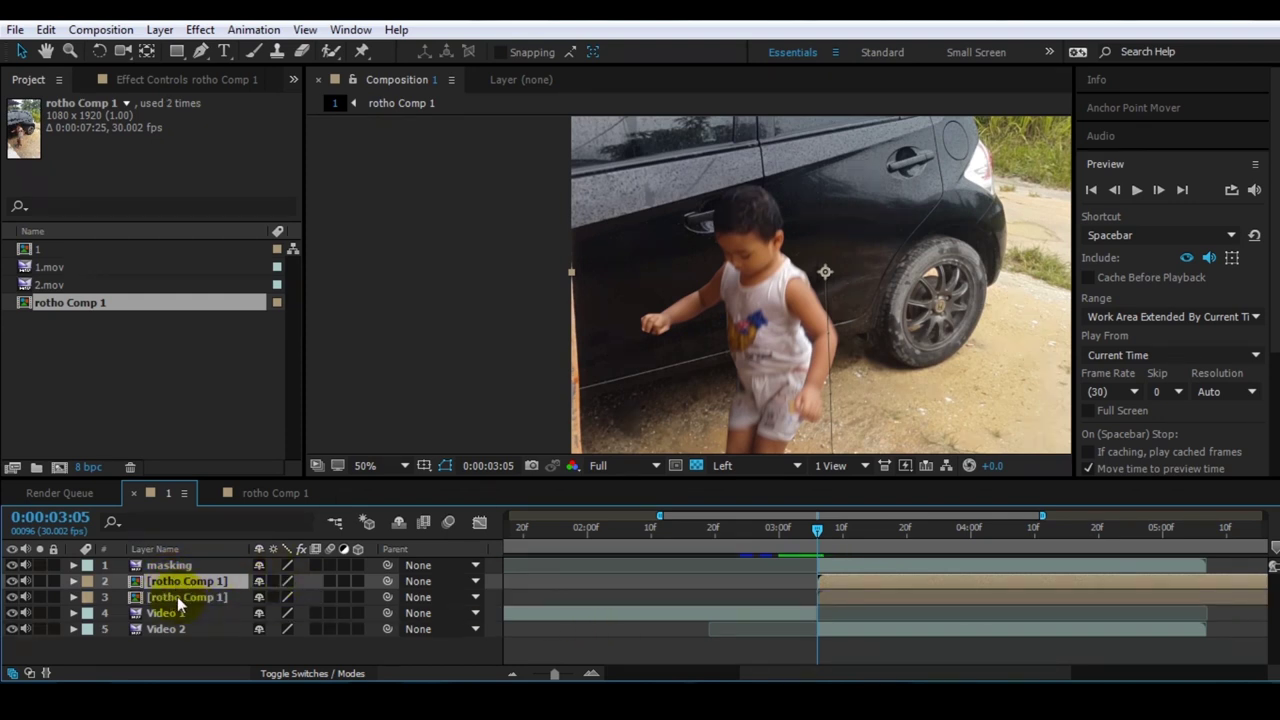
click(170, 597)
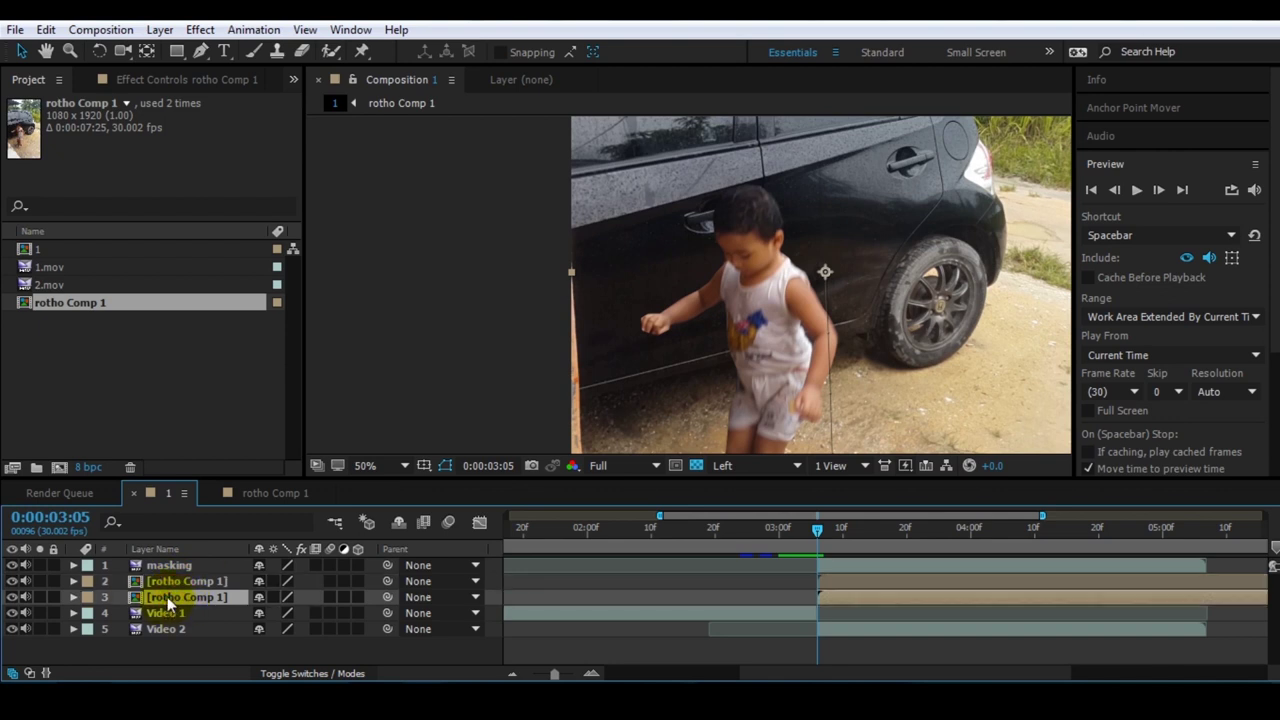
click(73, 597)
scroll(85, 610, down, 2)
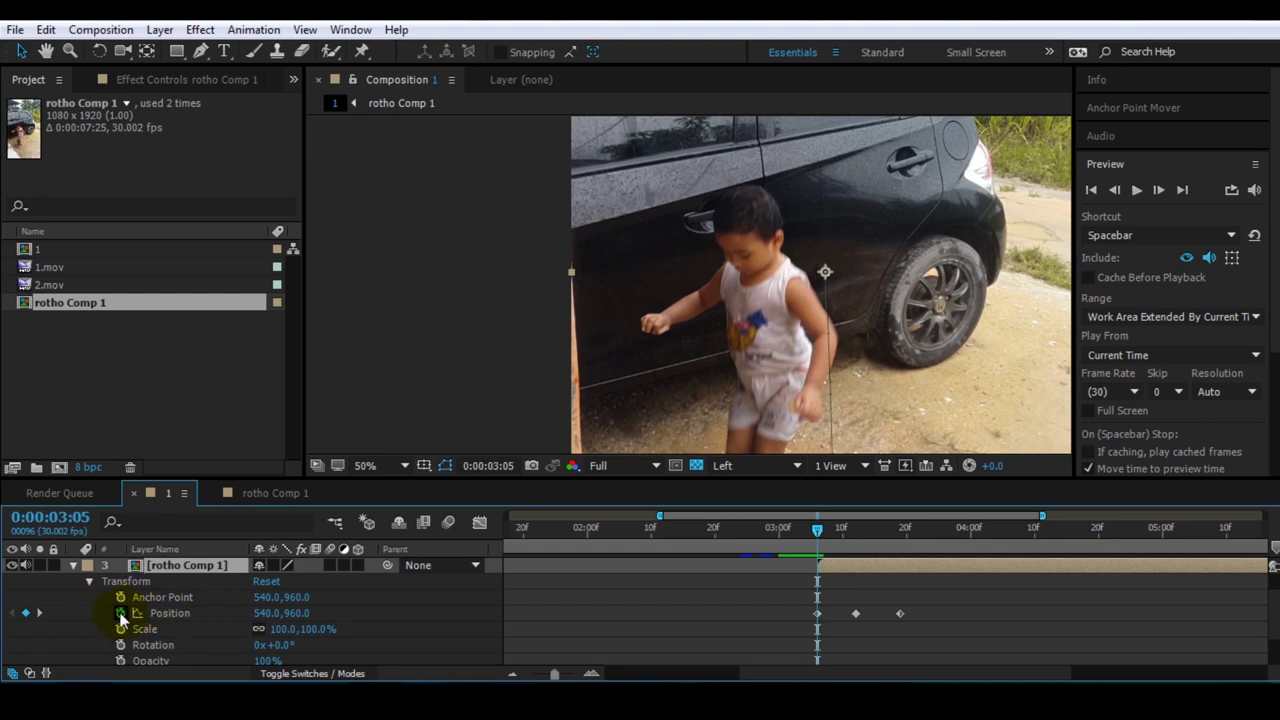
click(73, 565)
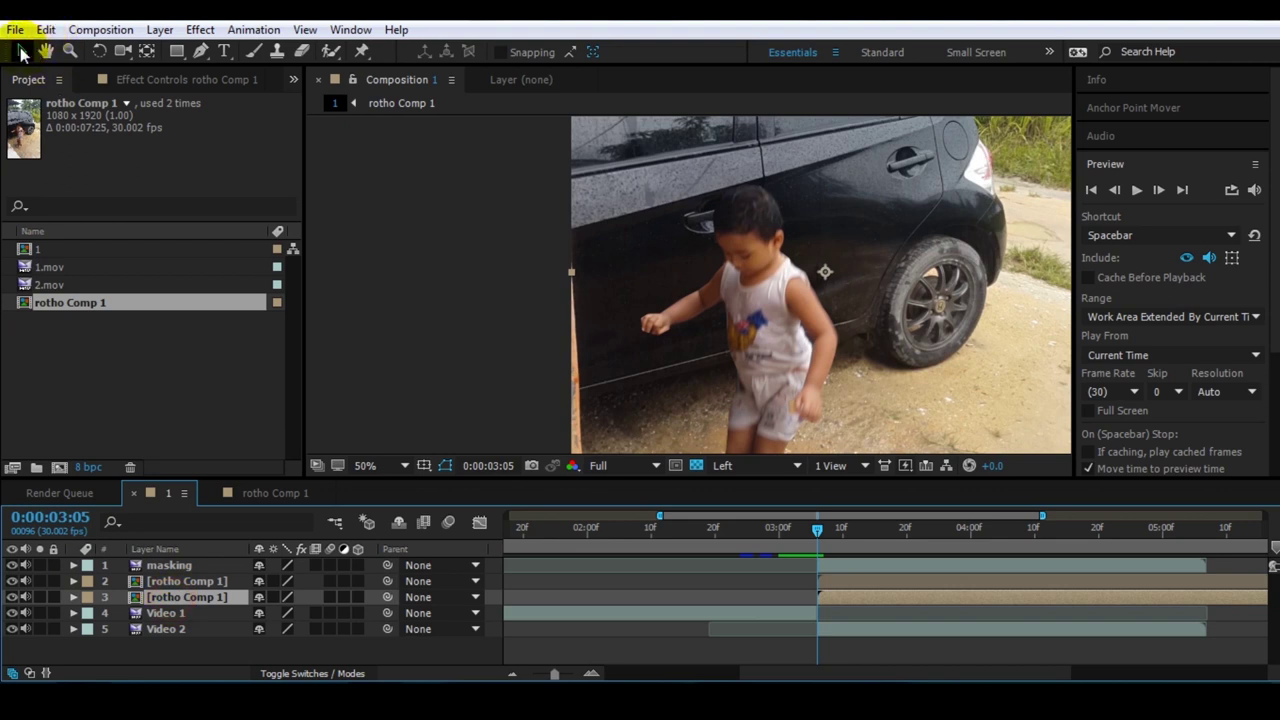
Step: Move the duplicate boy up-left and shrink it to roughly 57% scale
click(743, 322)
drag(743, 322, 657, 268)
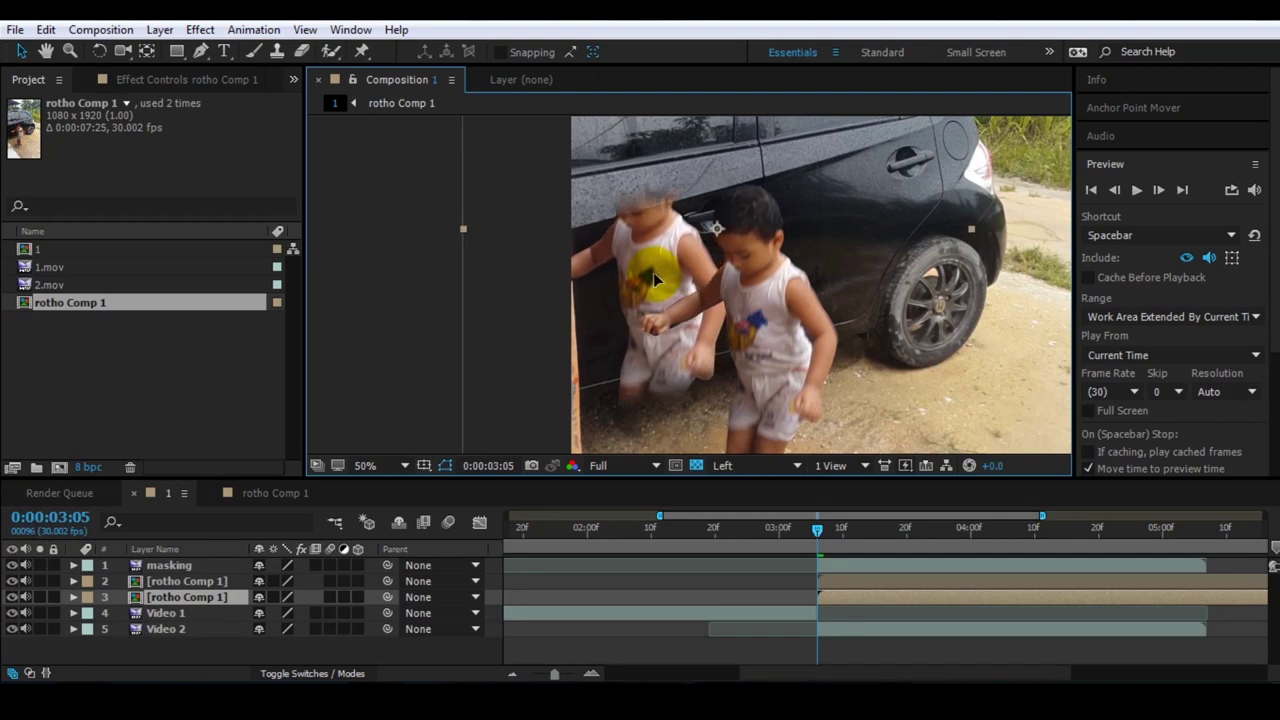
click(155, 598)
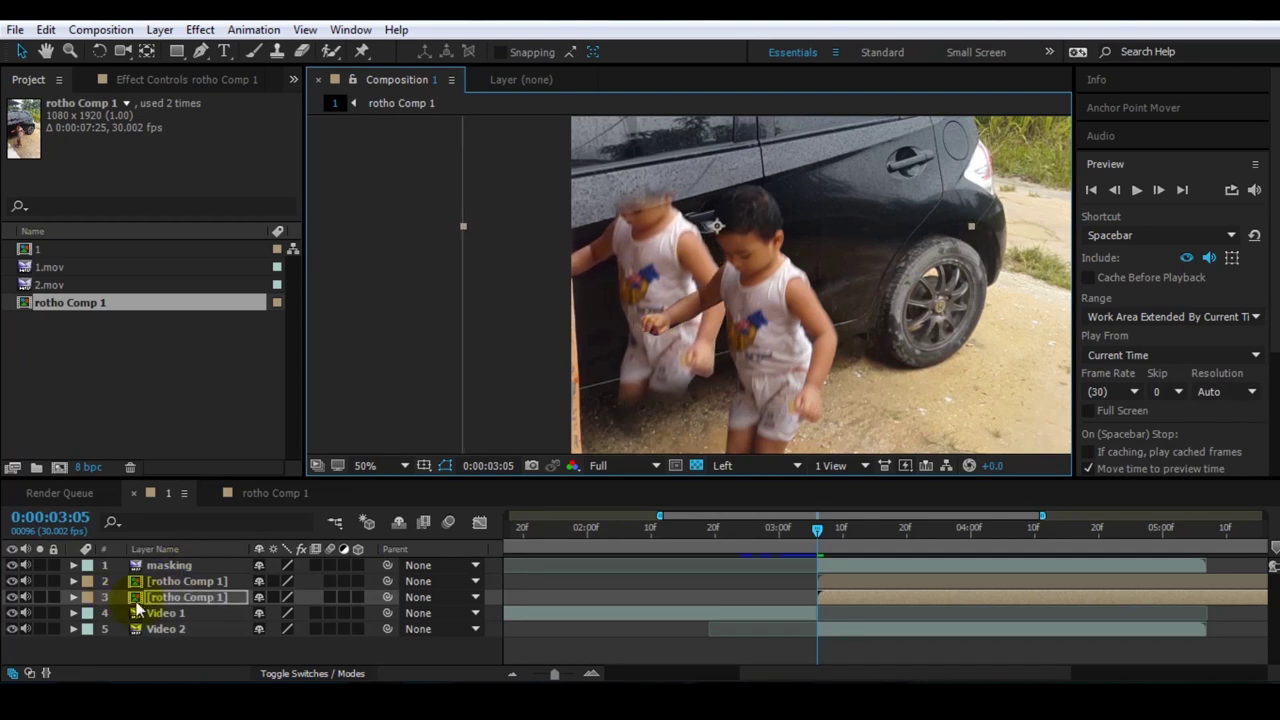
key(s)
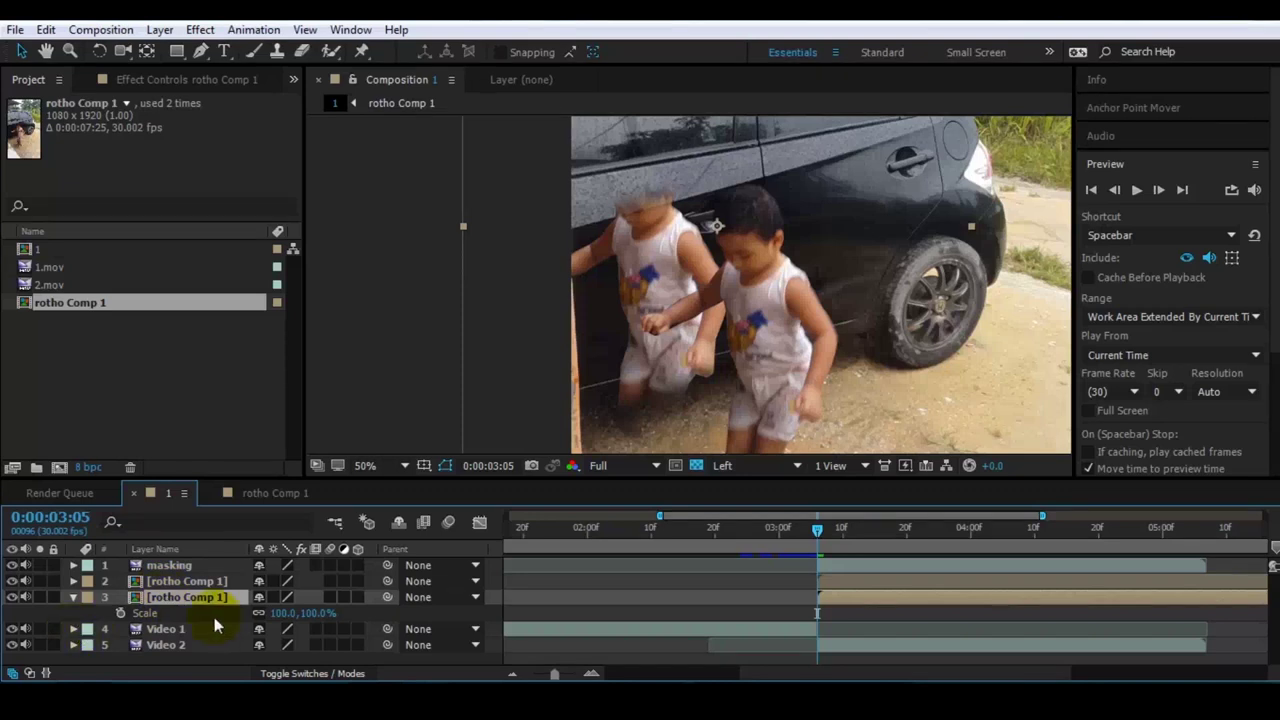
drag(312, 612, 268, 613)
drag(683, 272, 573, 339)
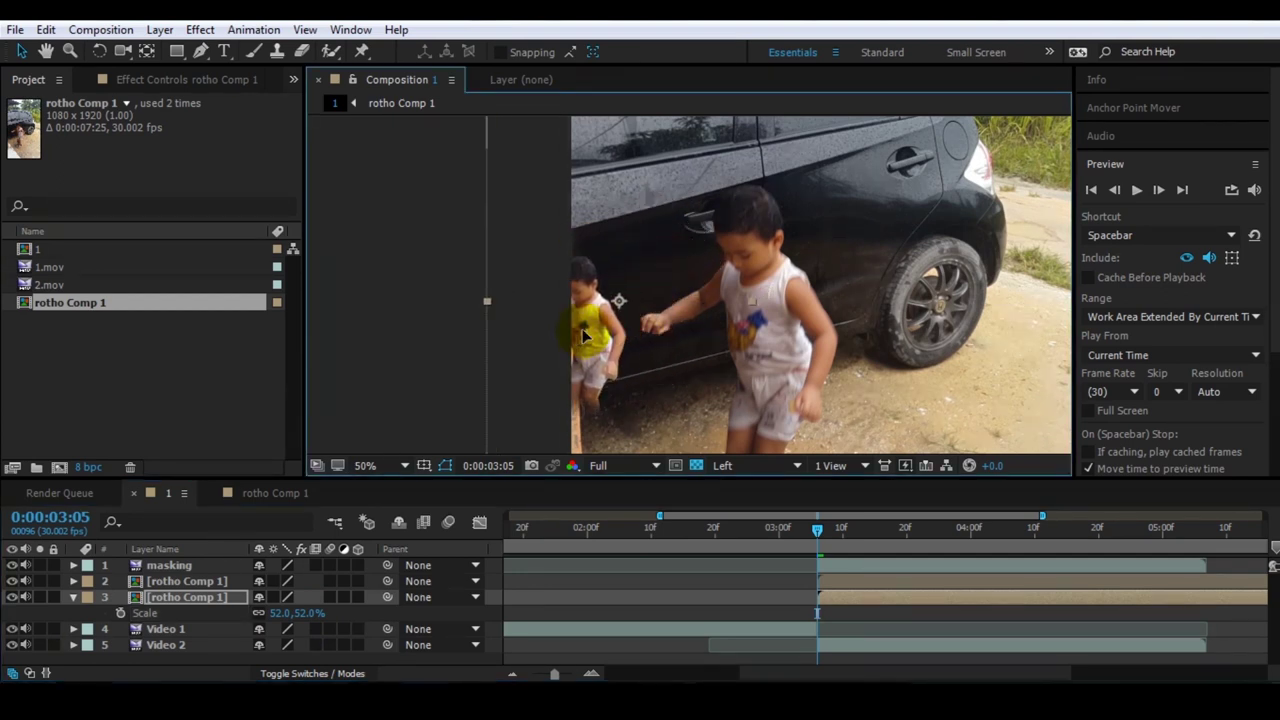
Step: Refine the small boy's scale and position beside the car door at 3:05, ending at 50%
click(1114, 189)
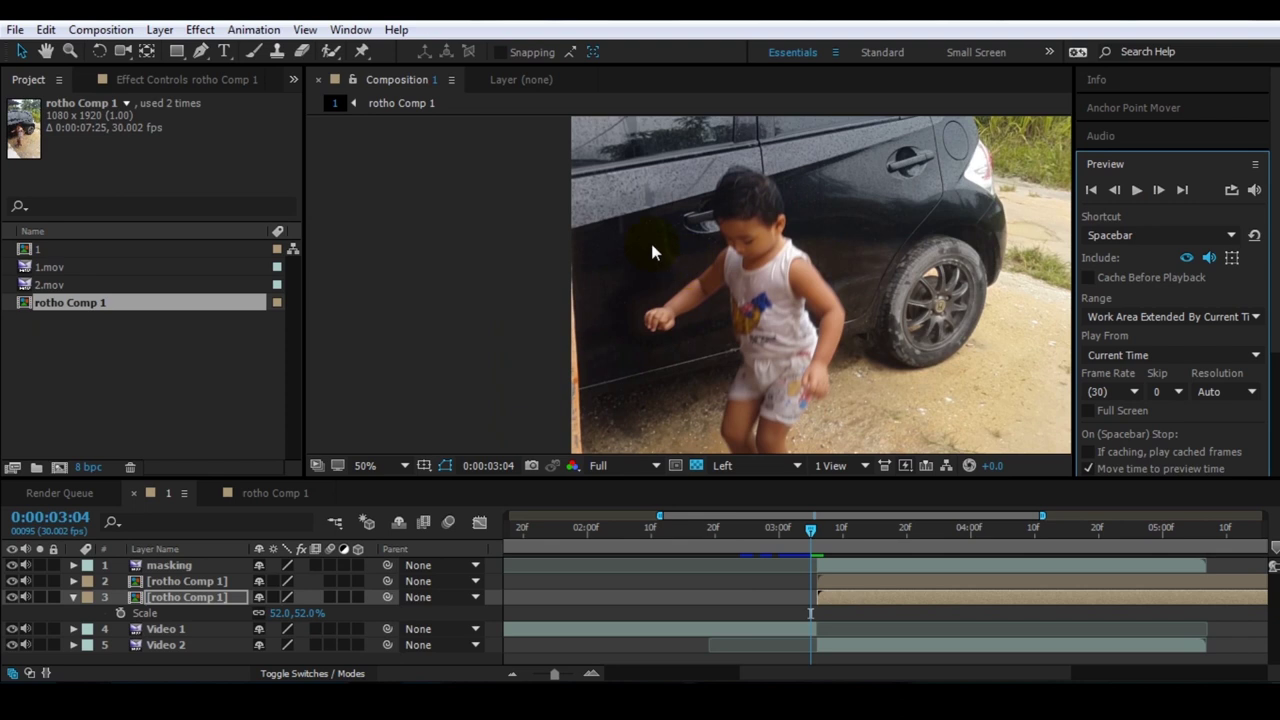
click(1159, 189)
drag(625, 287, 650, 248)
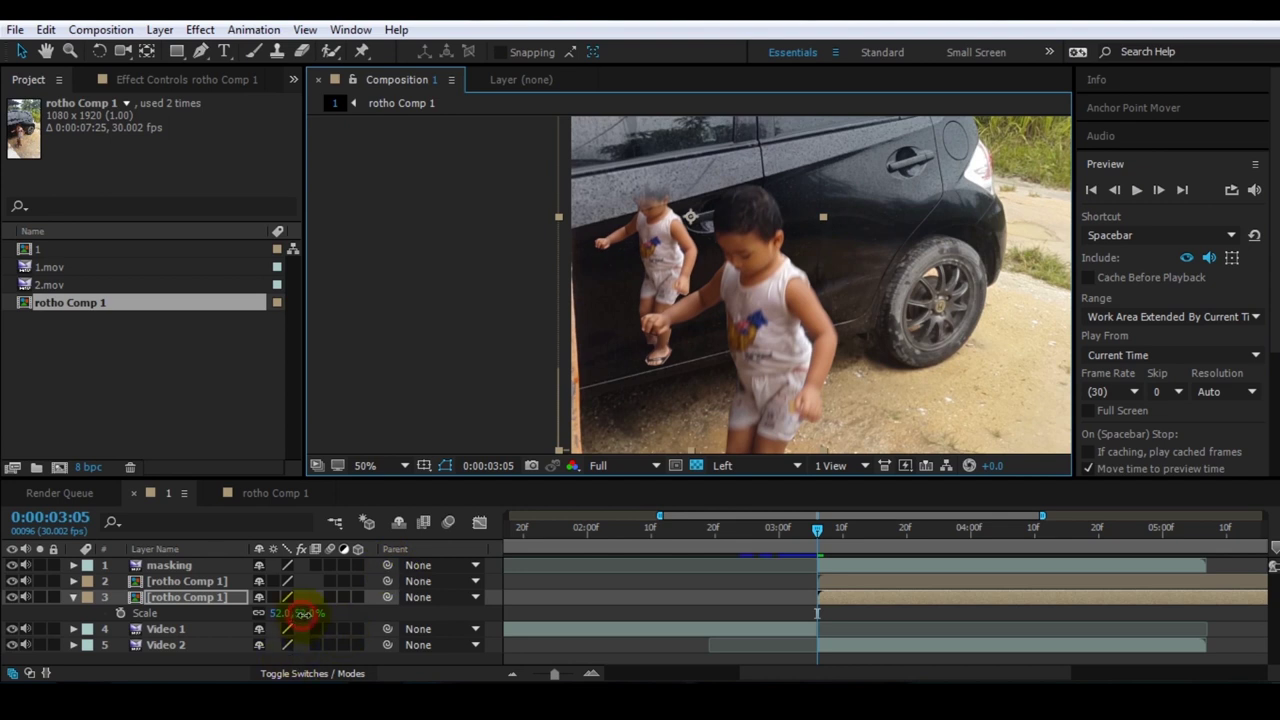
drag(303, 613, 306, 613)
click(1114, 190)
click(1158, 190)
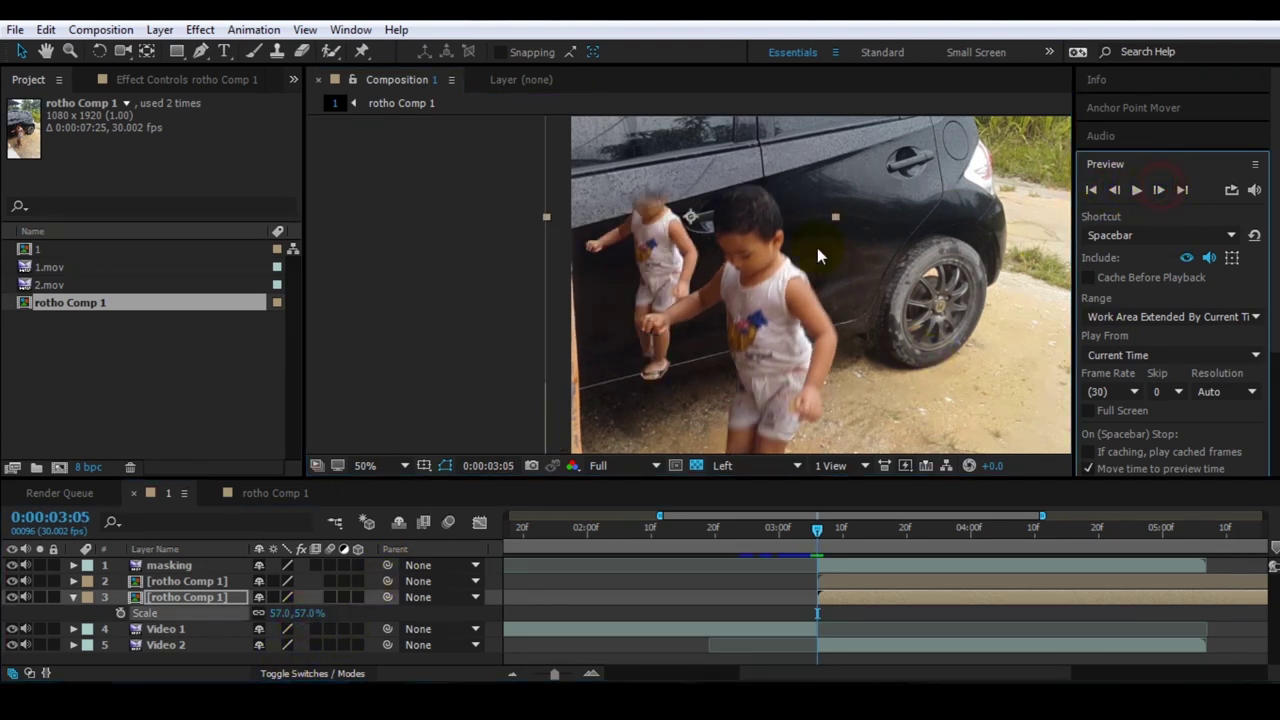
click(660, 257)
click(305, 617)
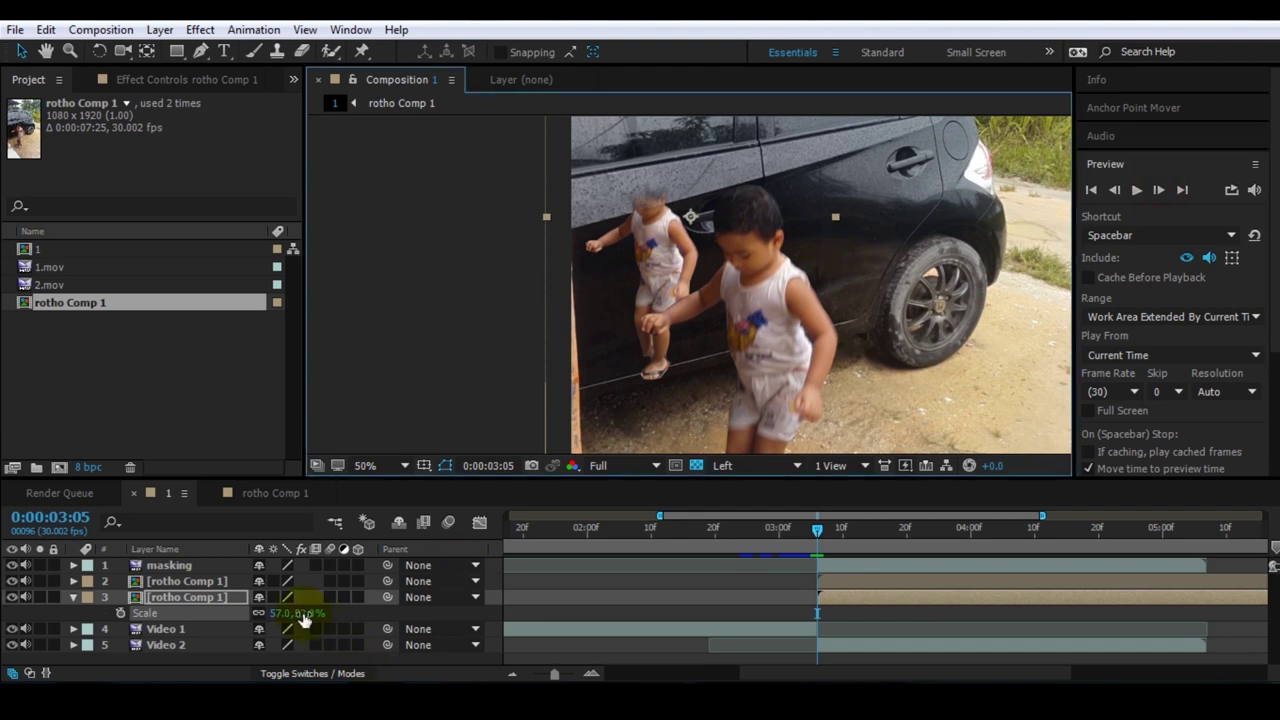
drag(298, 613, 302, 613)
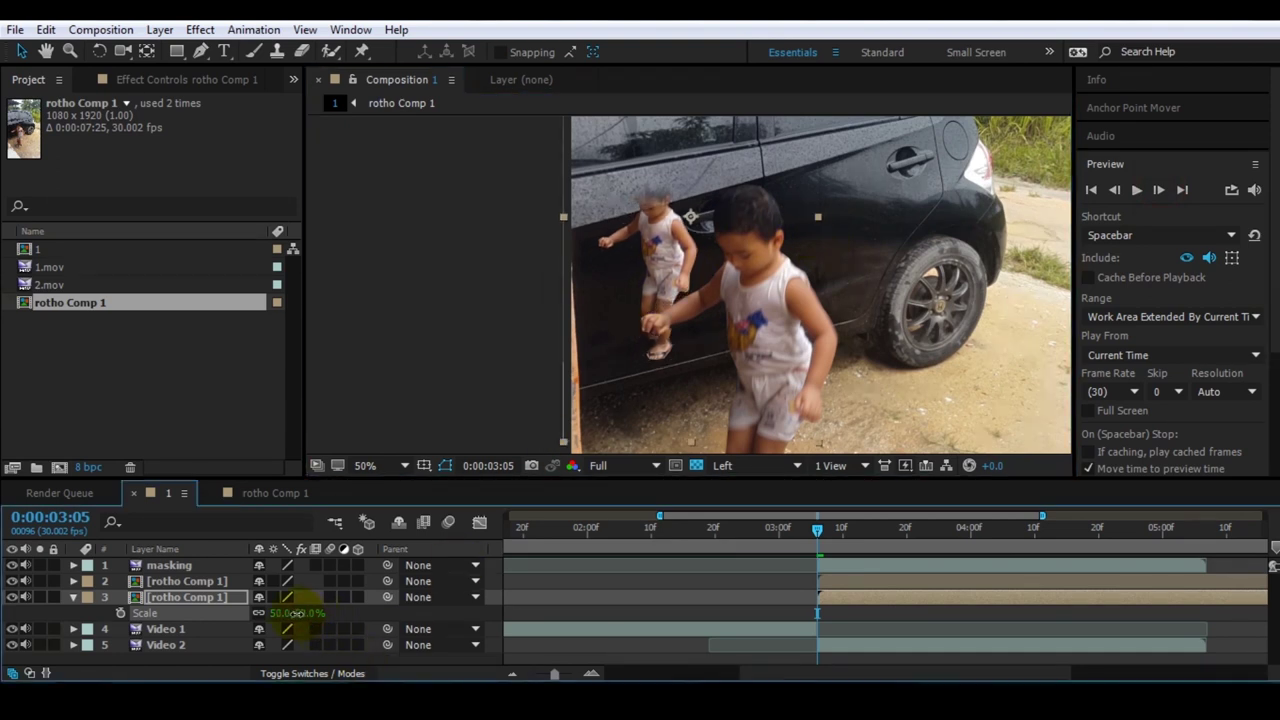
drag(662, 264, 661, 272)
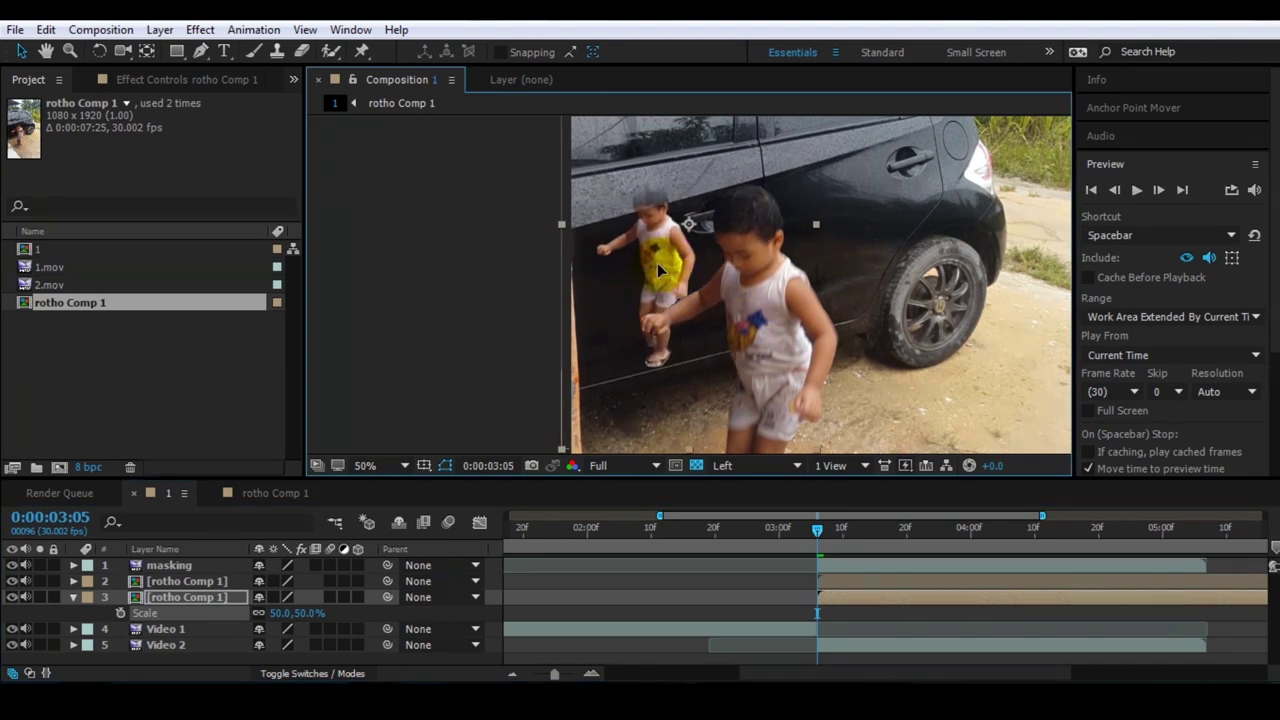
click(648, 409)
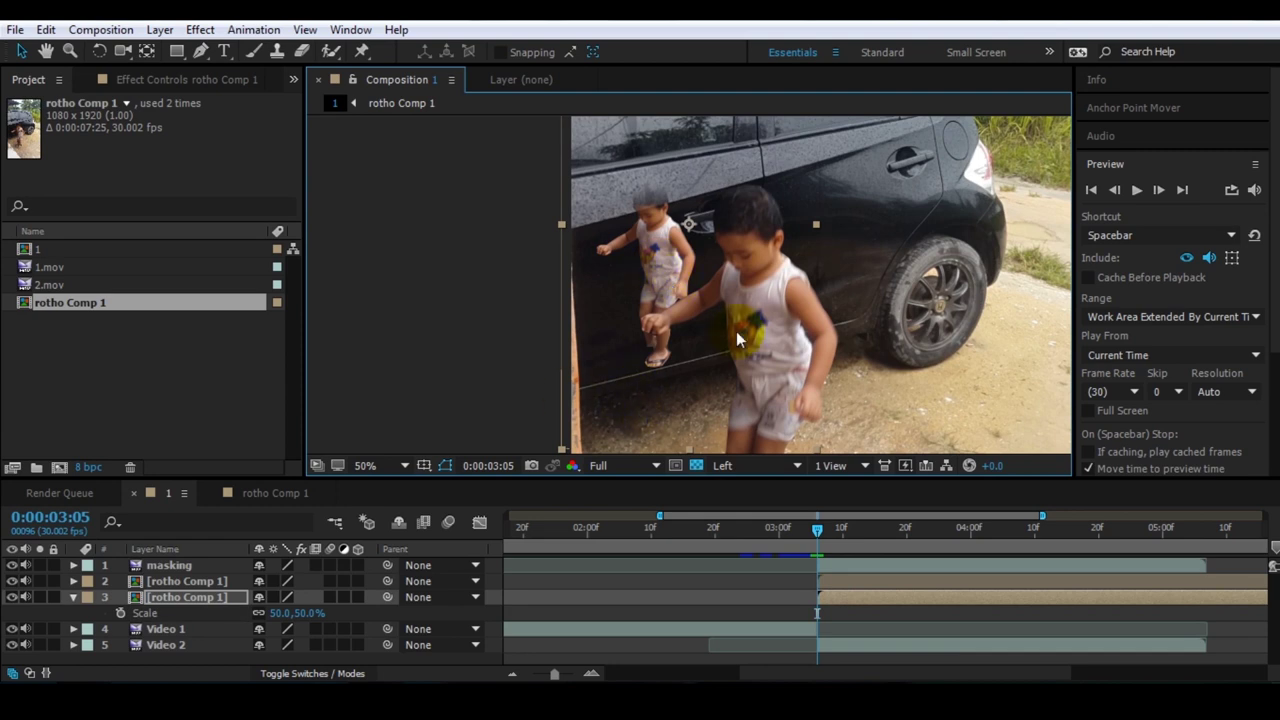
Step: Add a new shape layer via Layer > New > Shape Layer
click(73, 597)
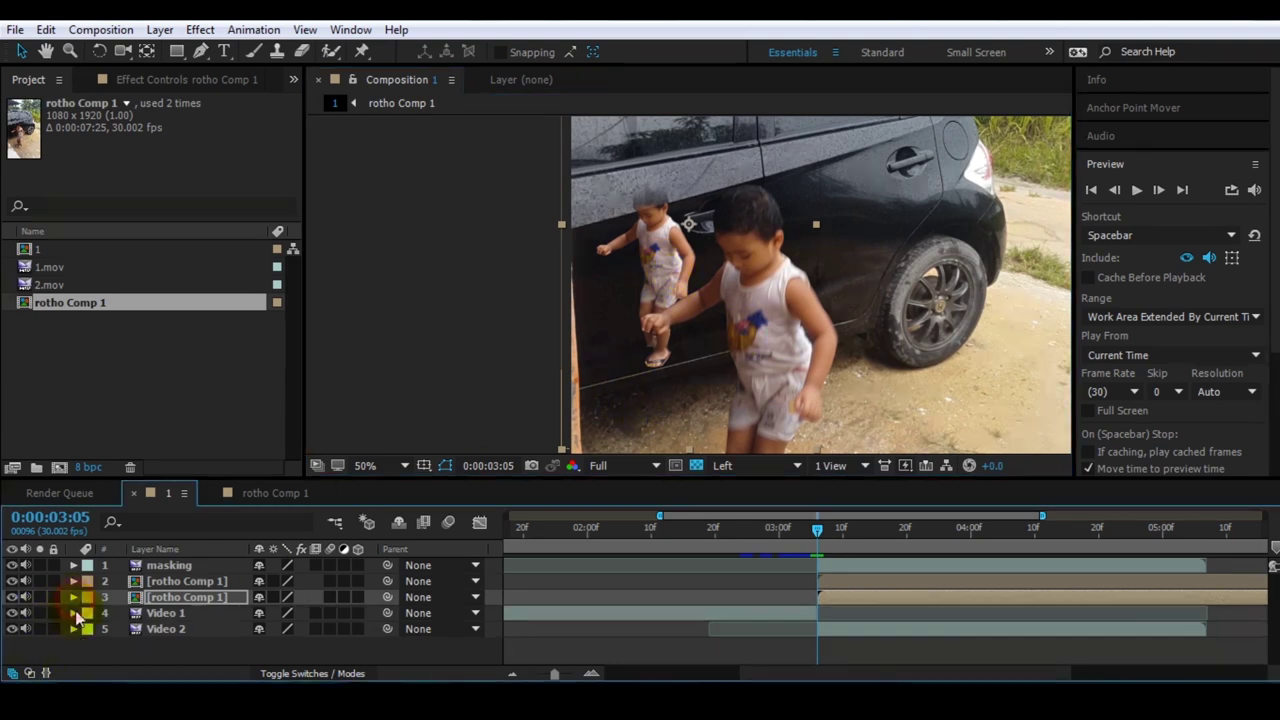
click(160, 30)
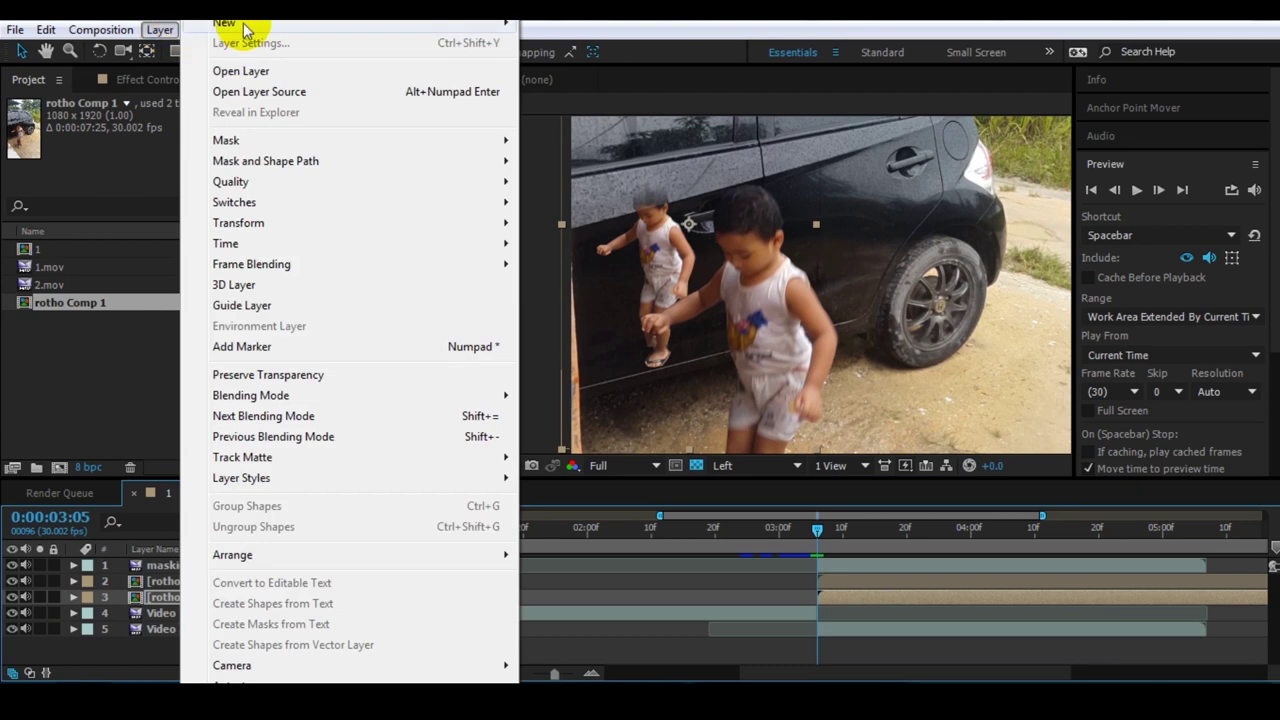
mouse_move(247, 30)
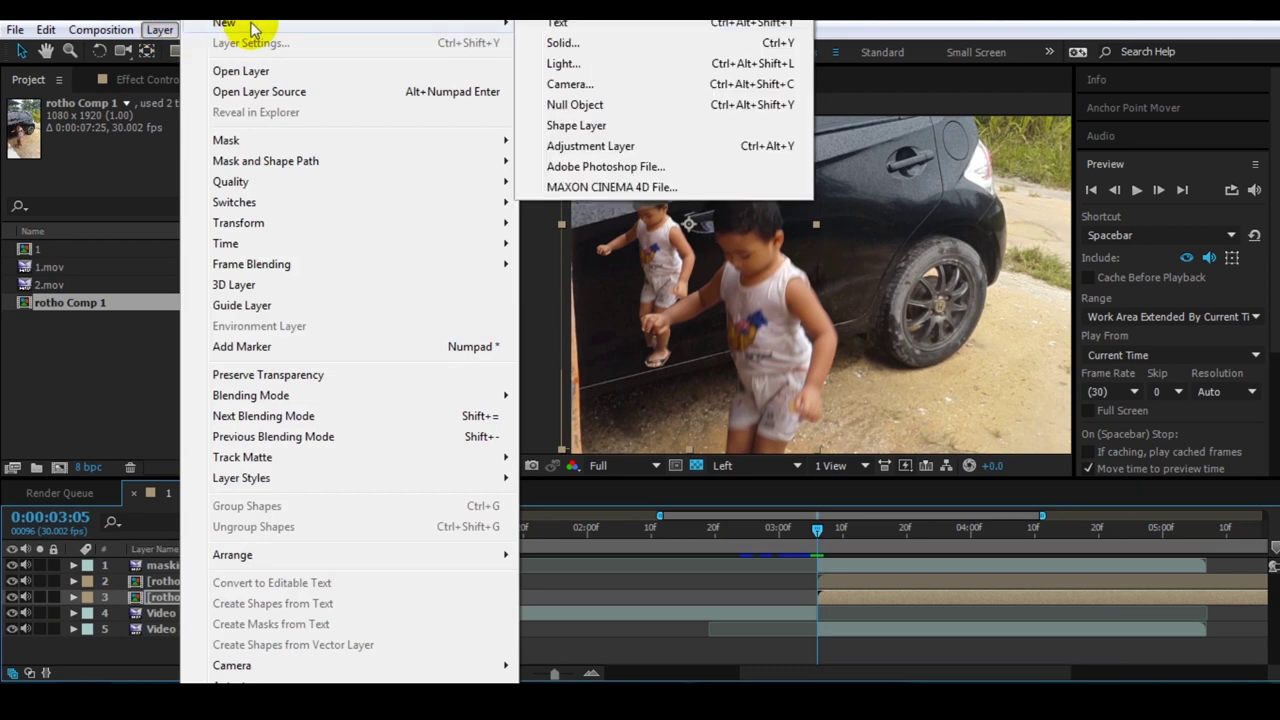
click(578, 126)
key(q)
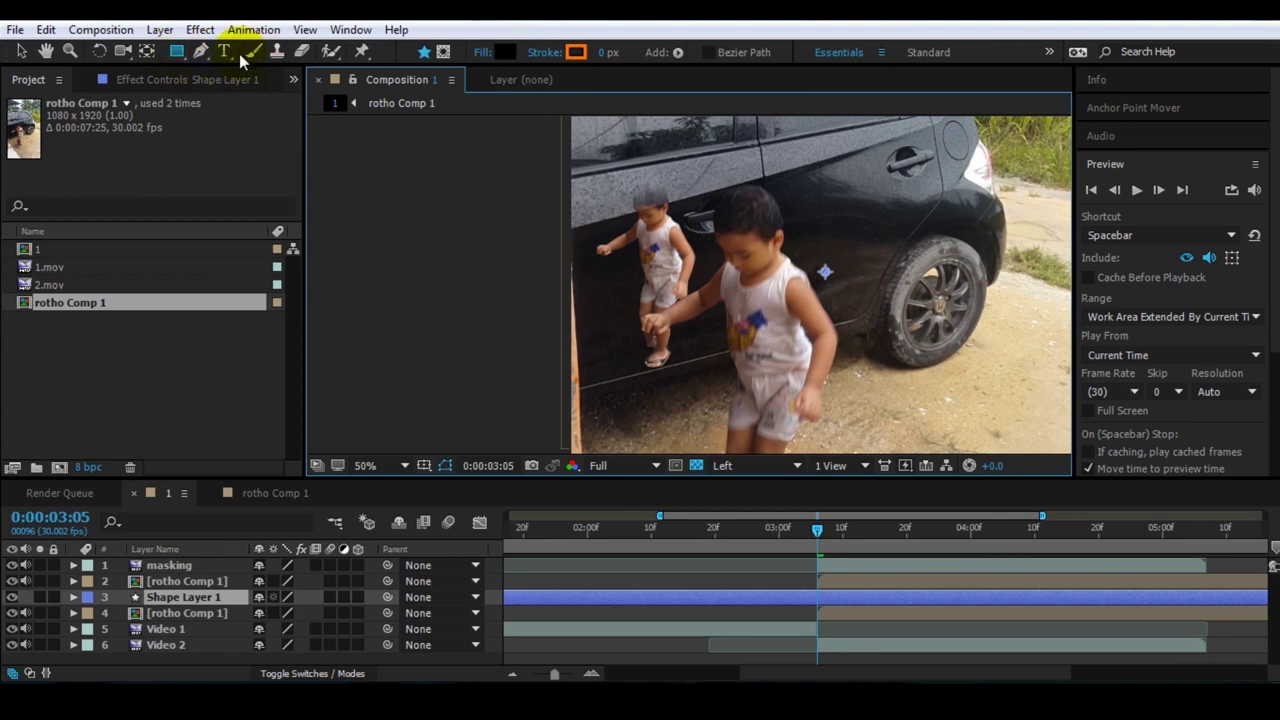
click(200, 51)
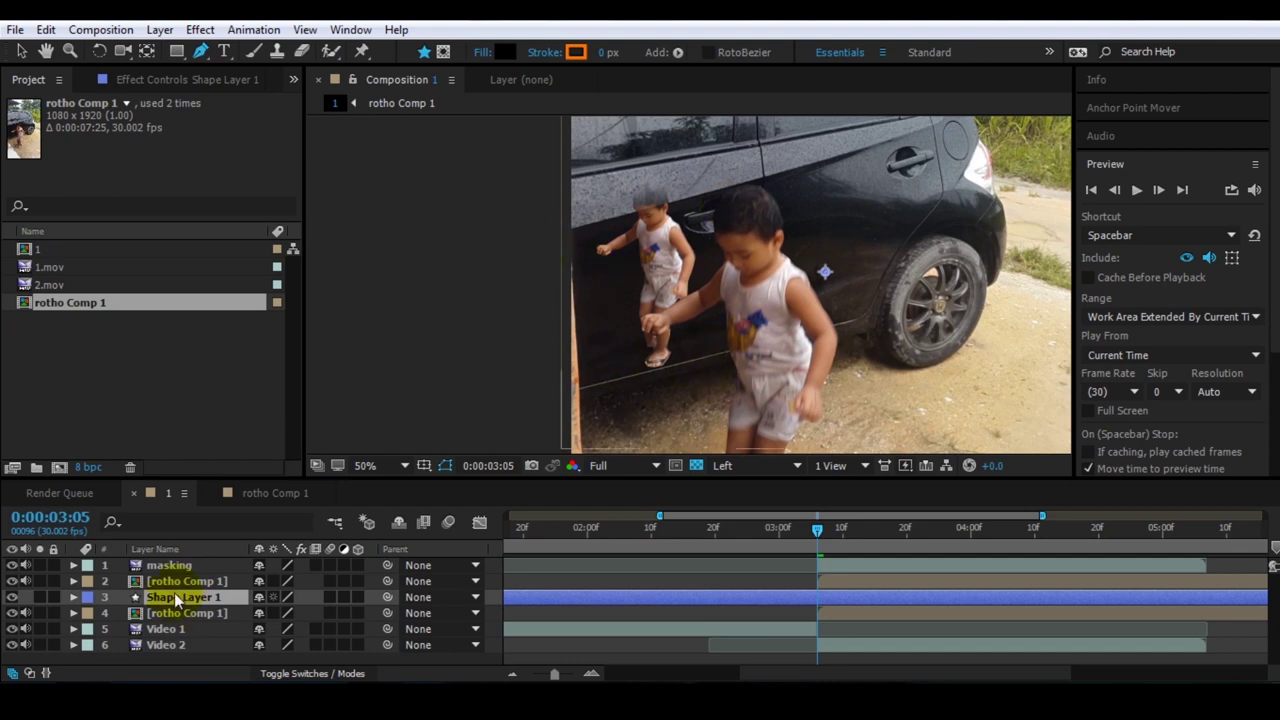
Step: Draw a closed black four-point shape covering the car door beside the boy
click(530, 237)
click(732, 188)
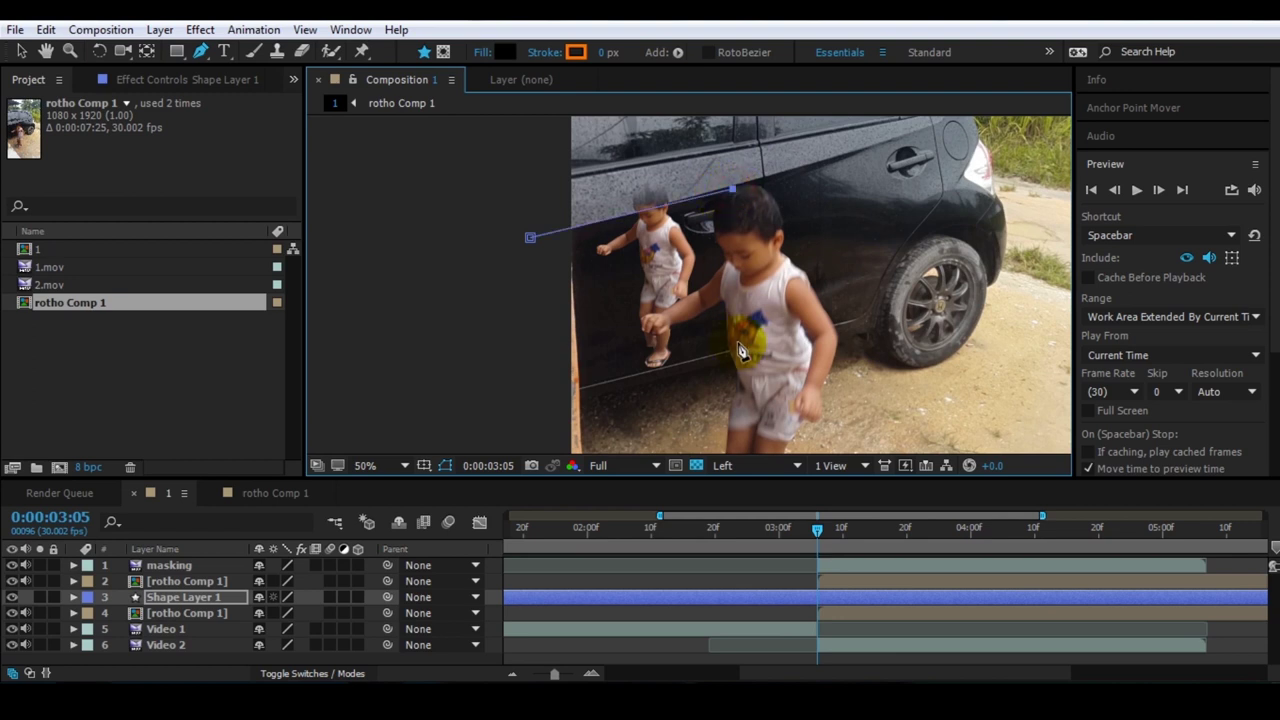
click(732, 350)
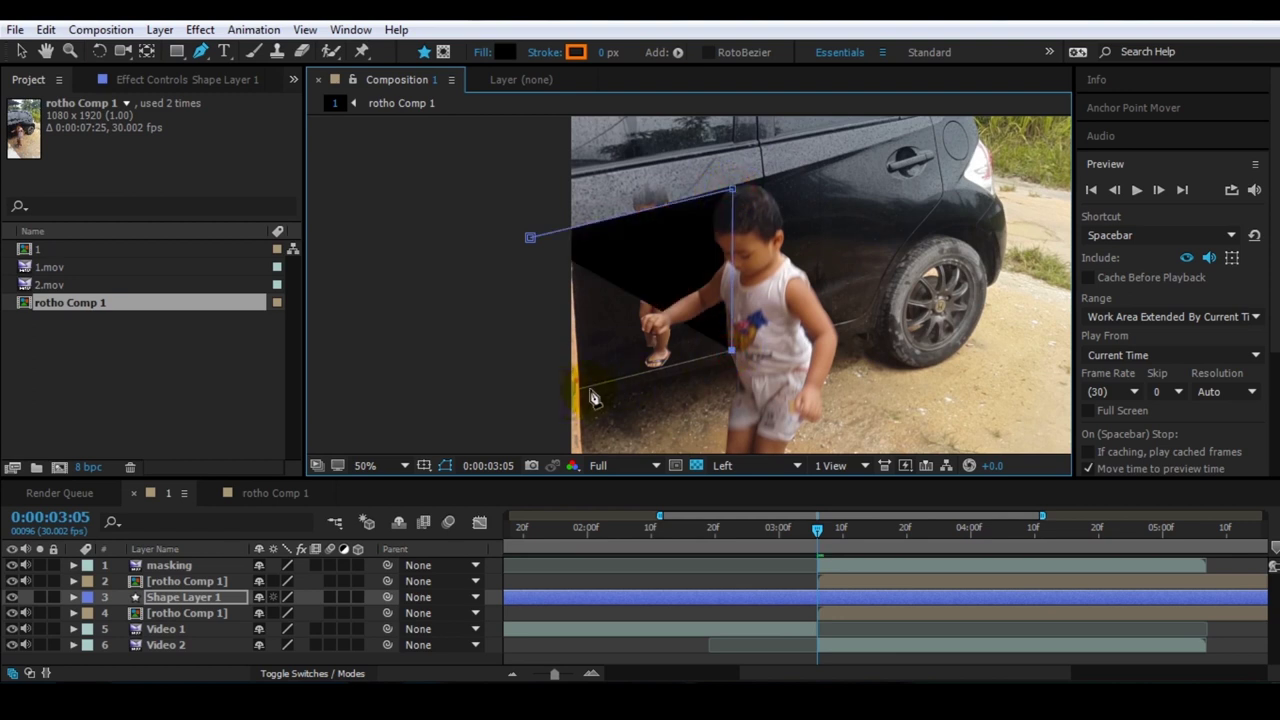
click(555, 401)
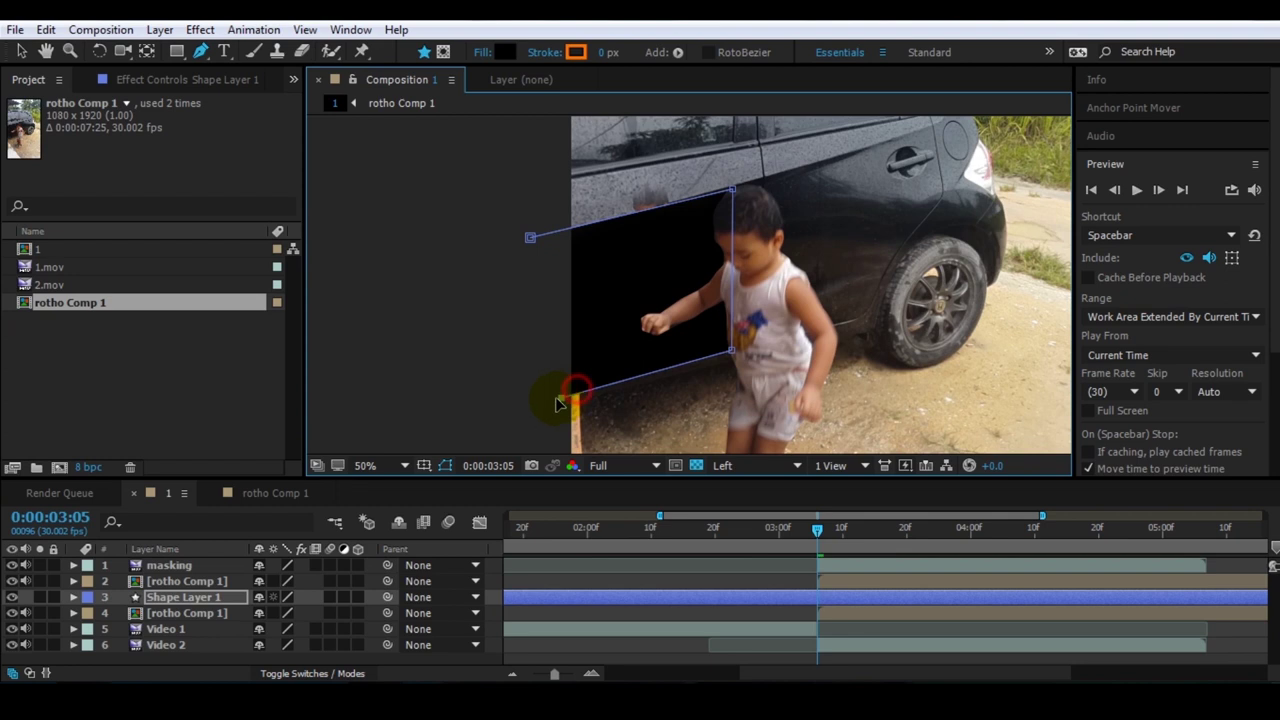
click(531, 239)
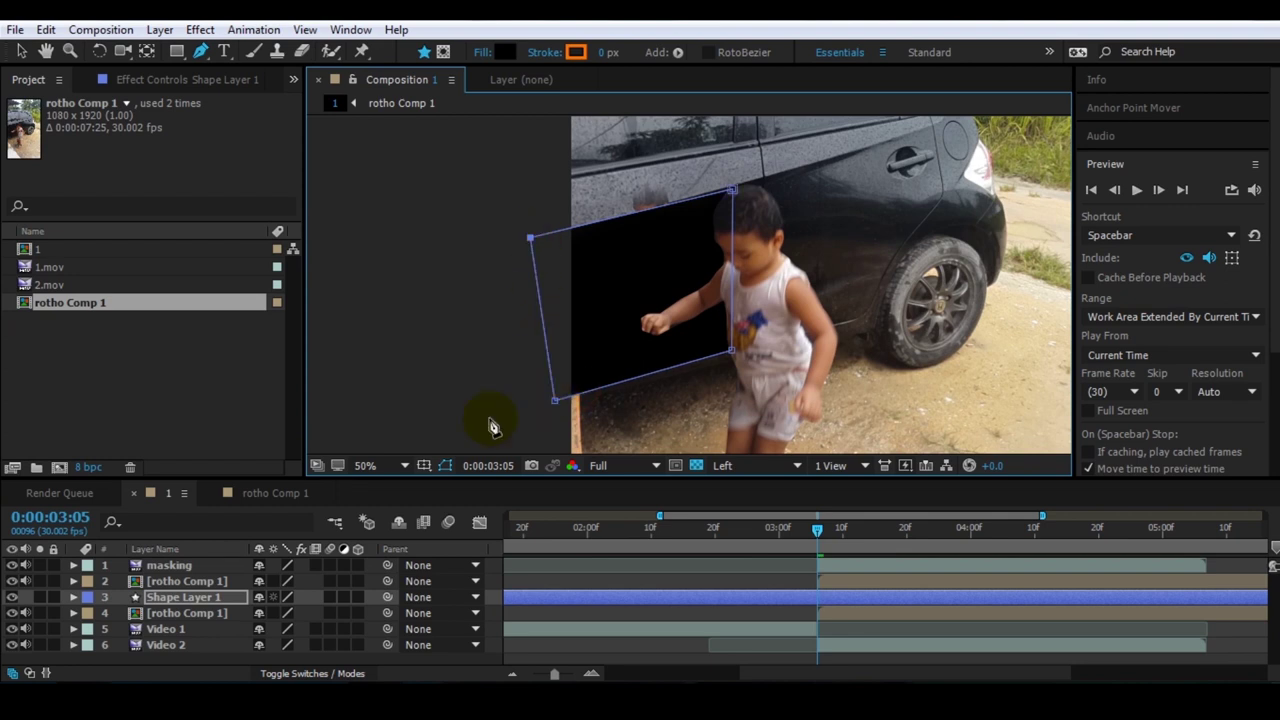
click(181, 614)
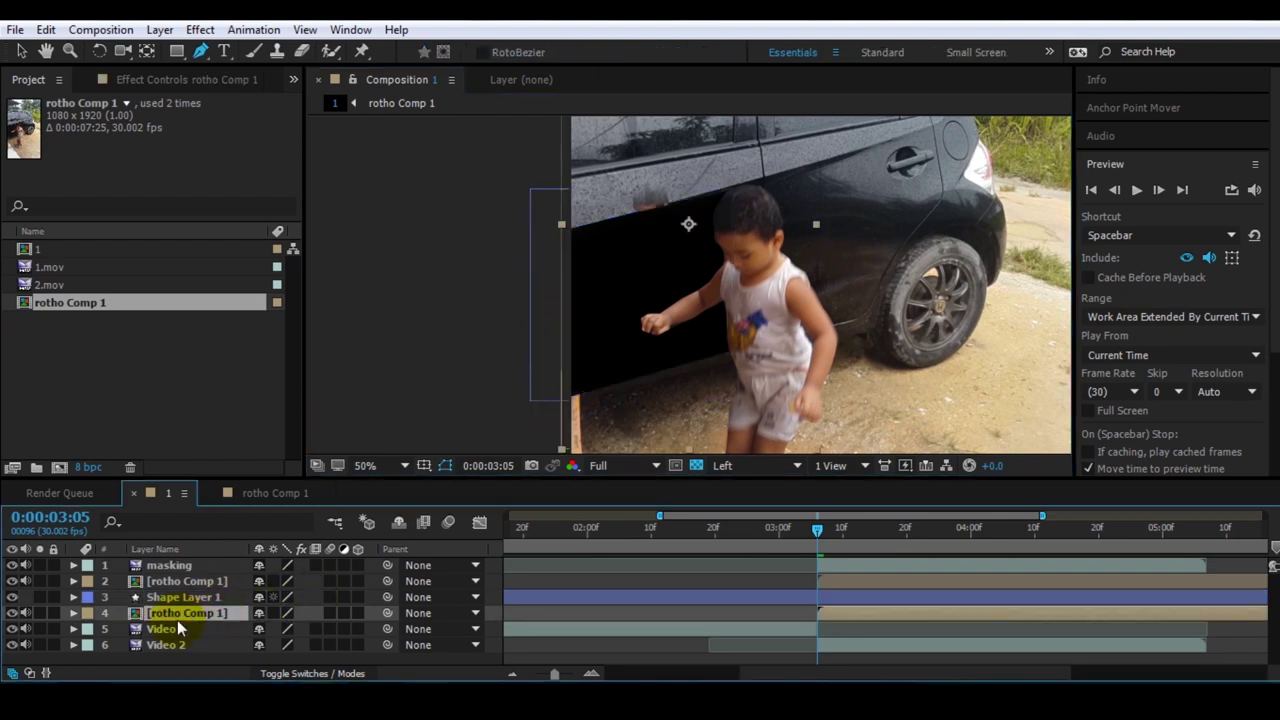
Step: Set layer 4's track matte to Alpha Matte "Shape Layer 1"
click(296, 674)
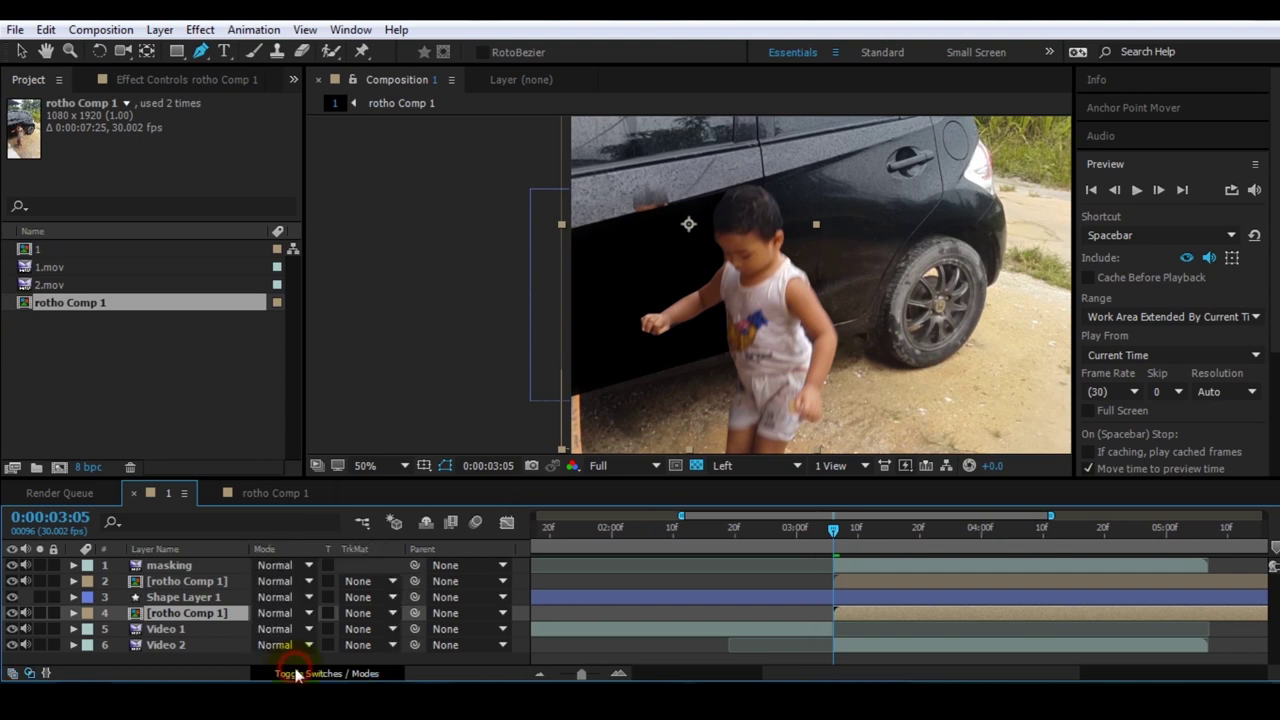
click(360, 613)
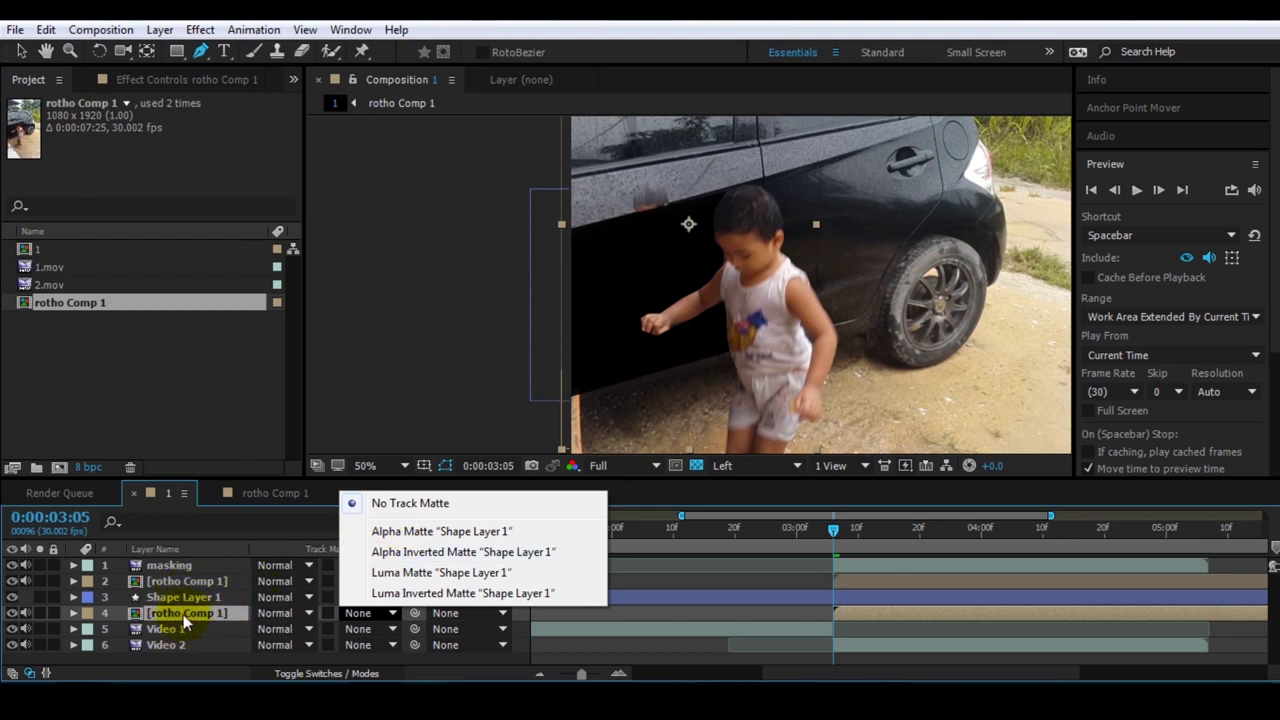
click(407, 531)
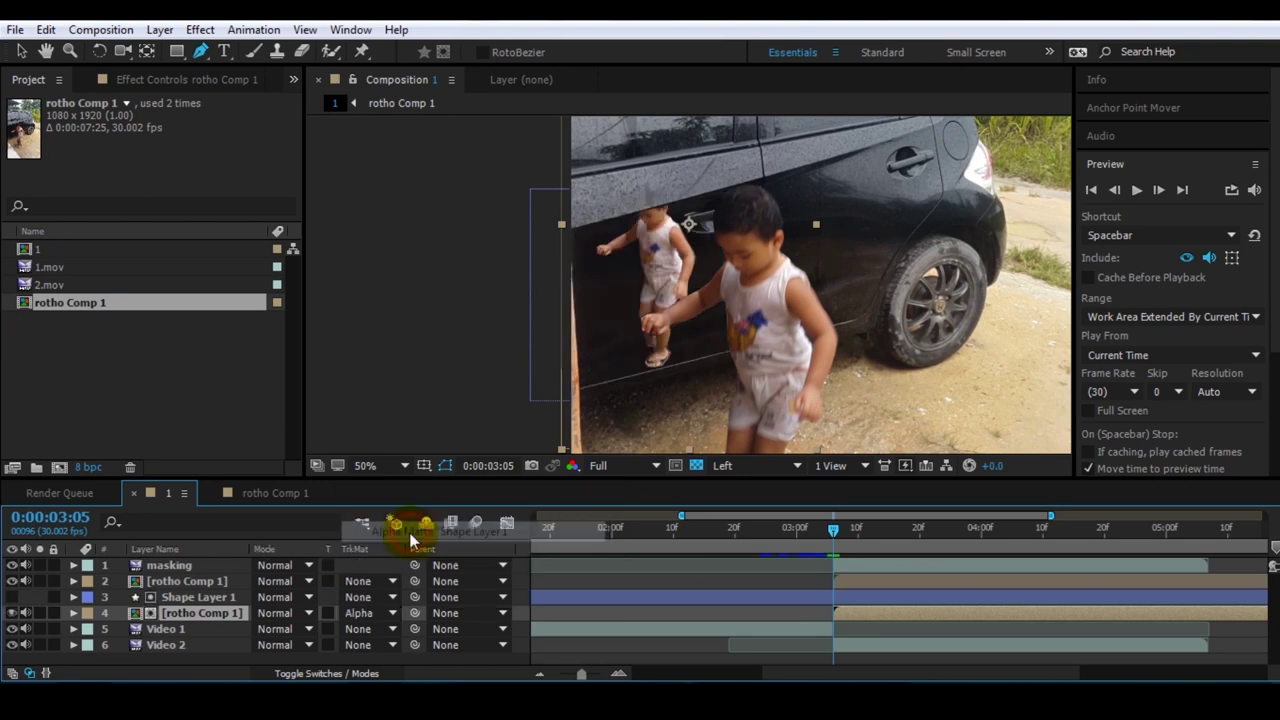
Step: Rename the matted rotho Comp 1 layer to 'bayangan'
click(176, 598)
click(185, 613)
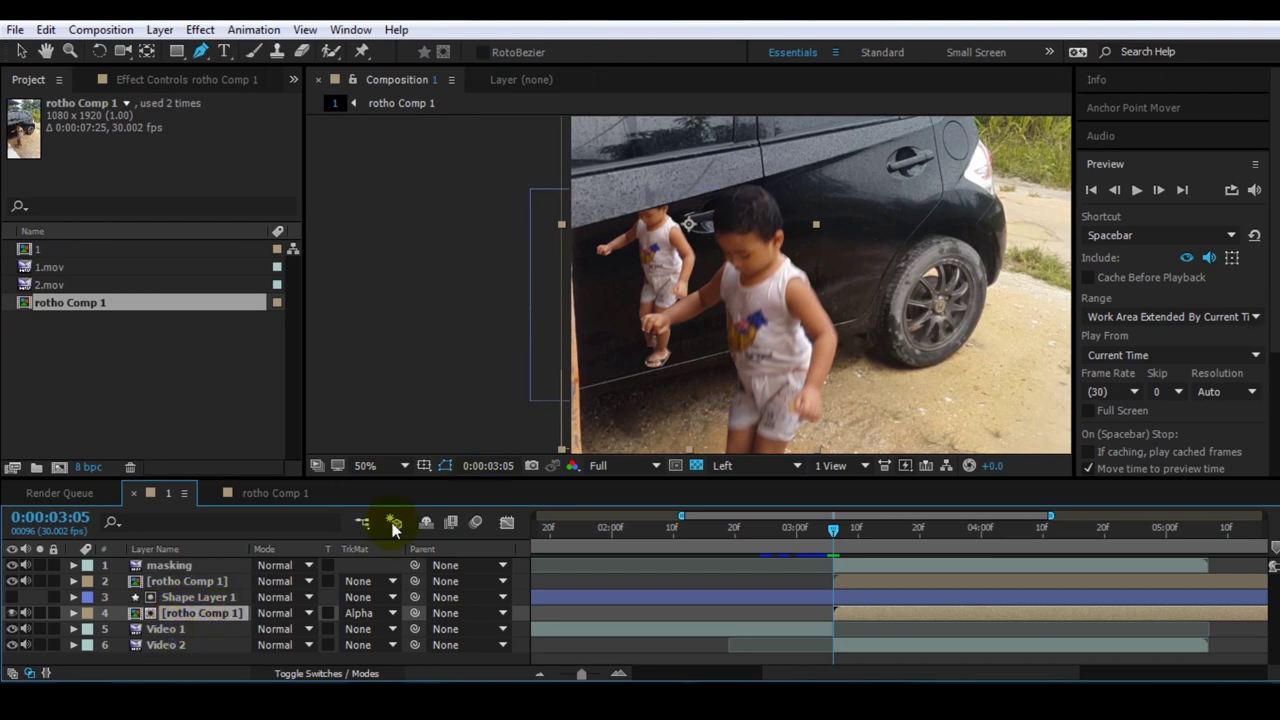
key(Return)
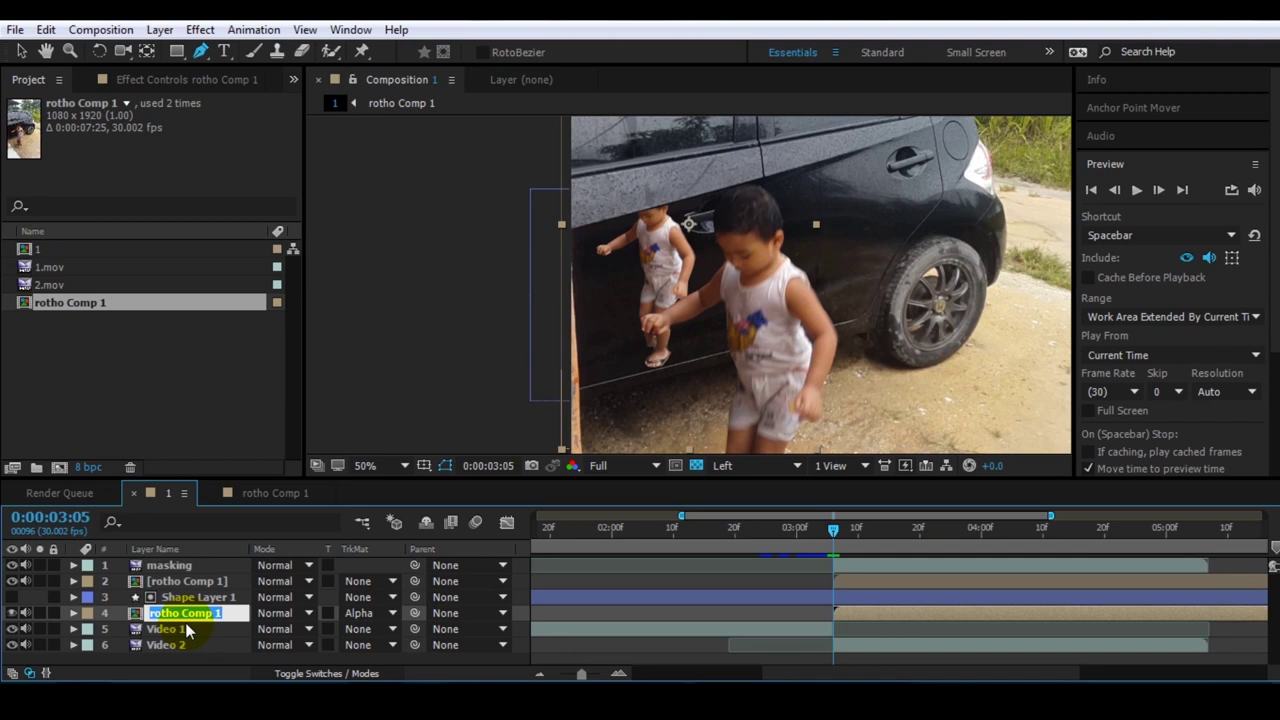
text(bayang)
key(Return)
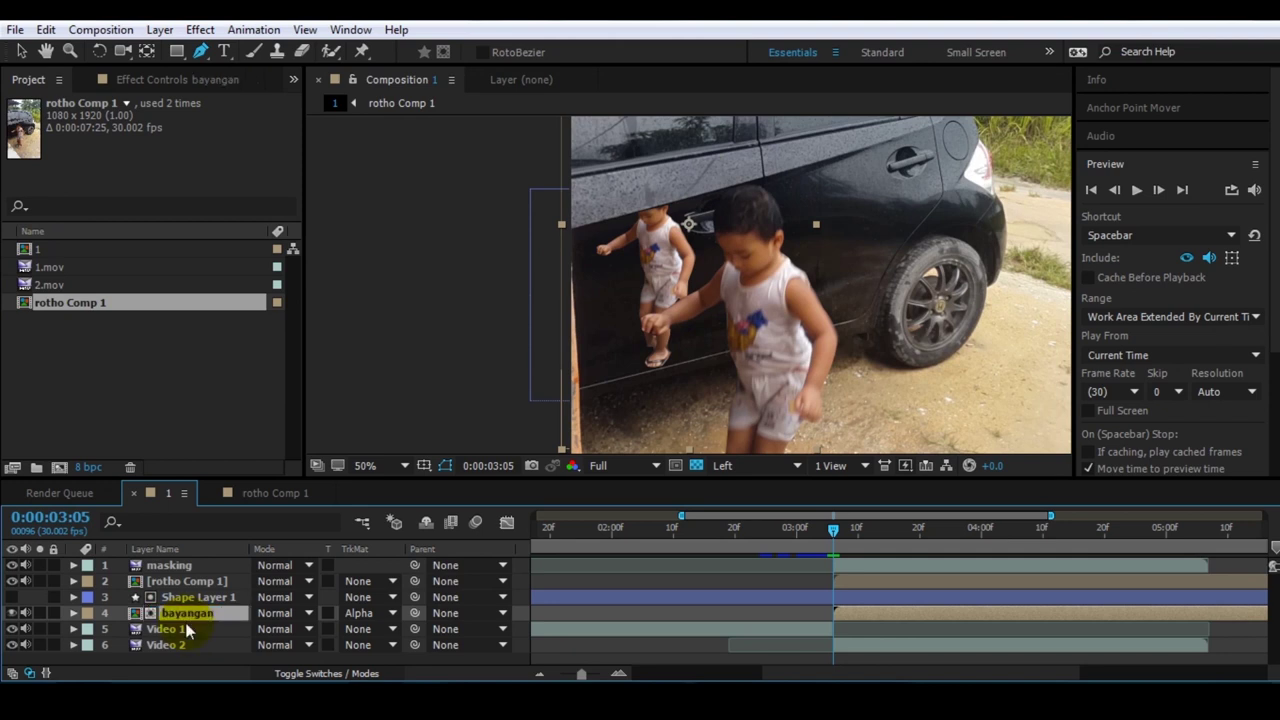
Step: Find the Levels effect in Effects & Presets and apply it to bayangan
click(1105, 164)
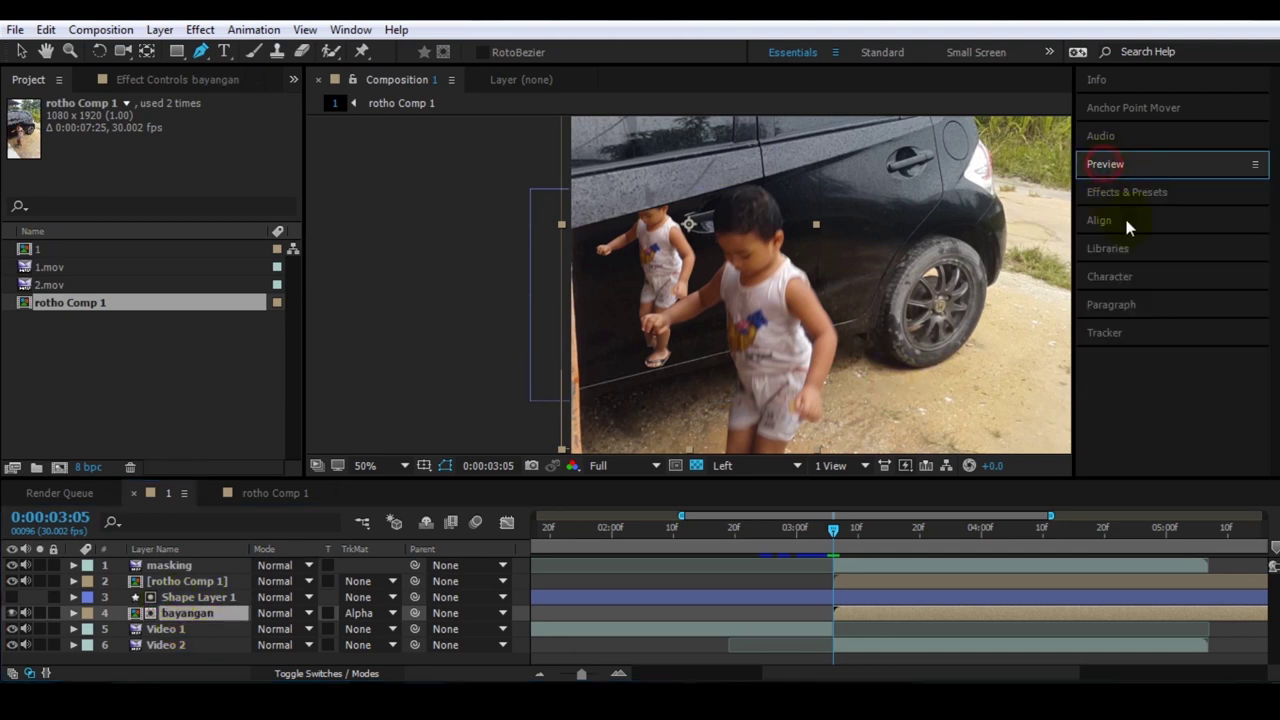
click(1125, 195)
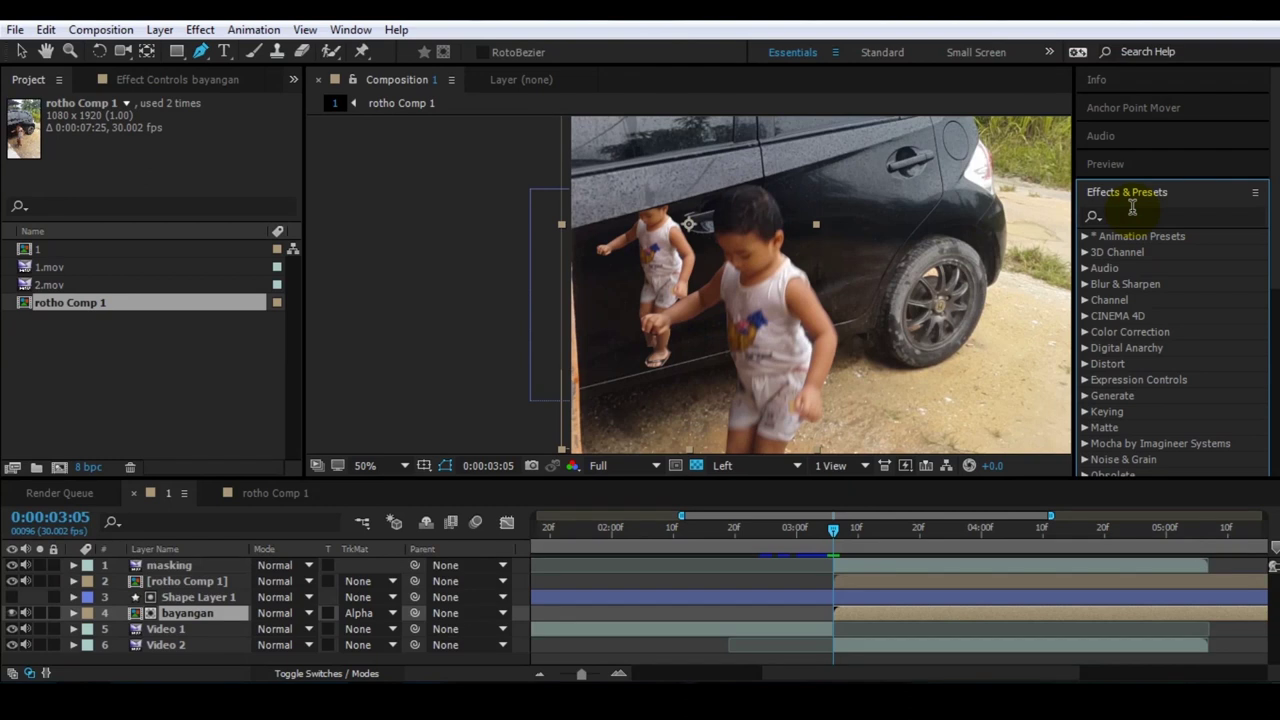
click(1143, 214)
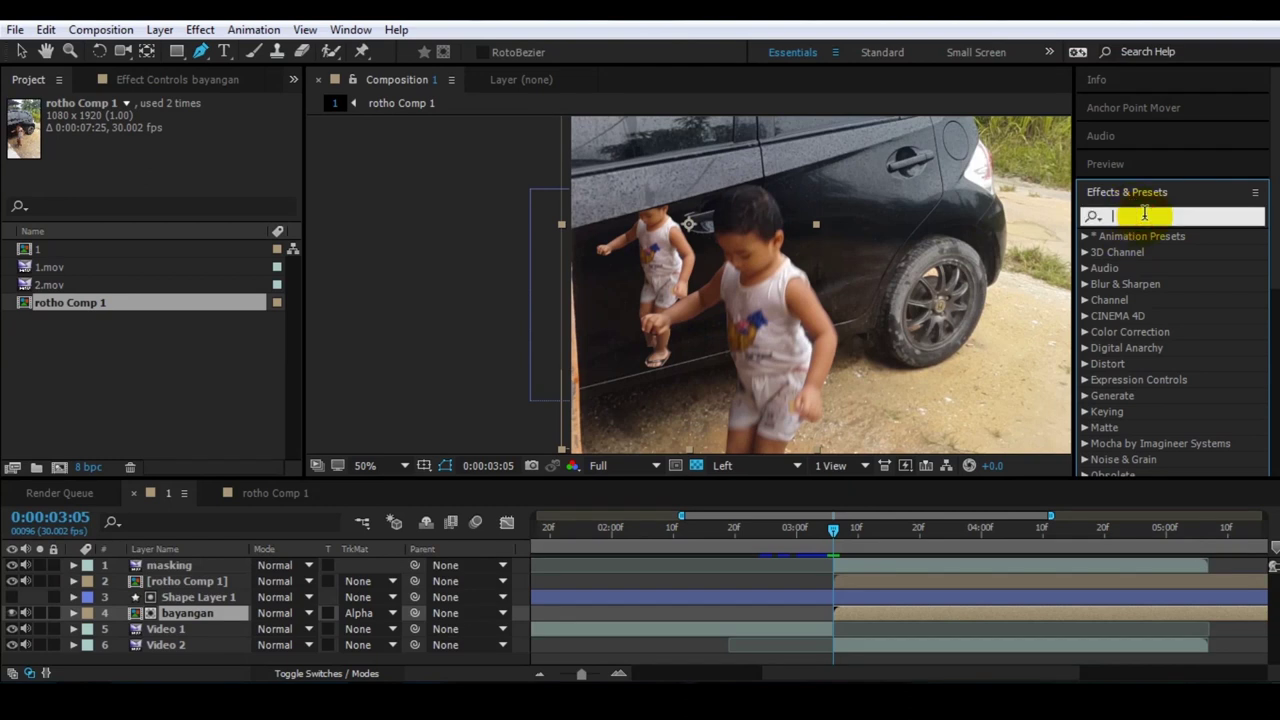
text(level)
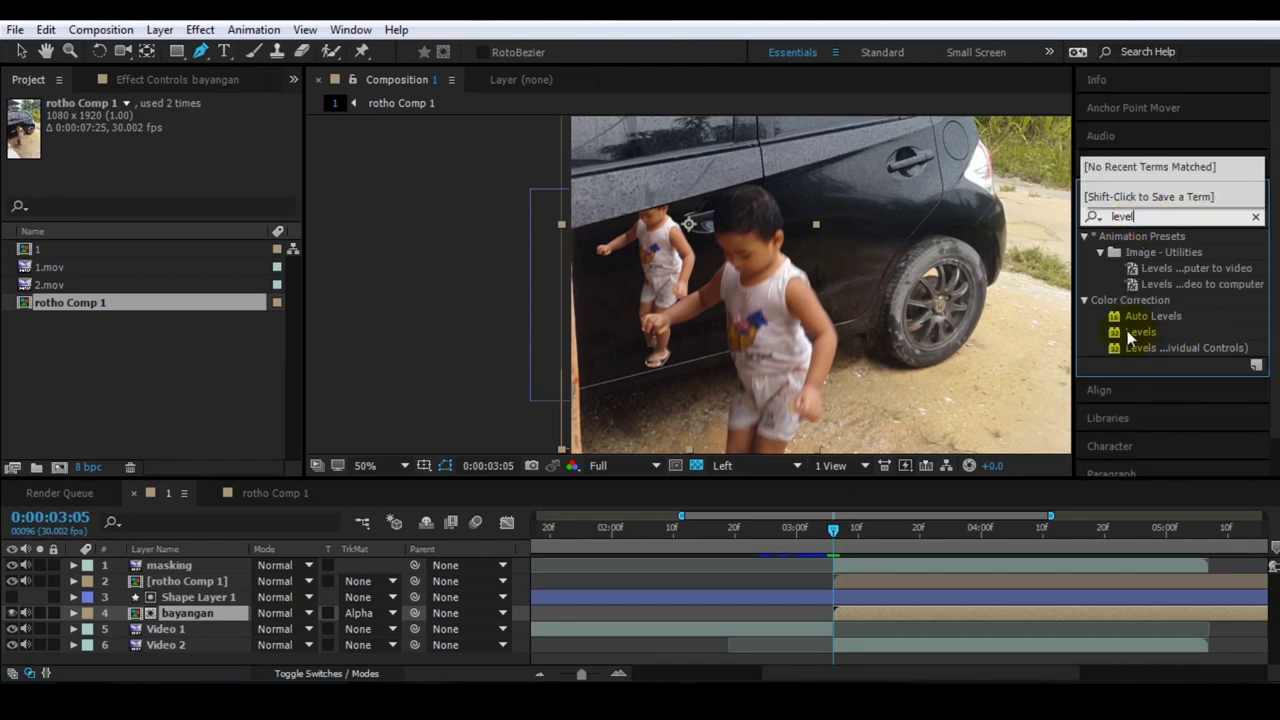
drag(1140, 332, 200, 622)
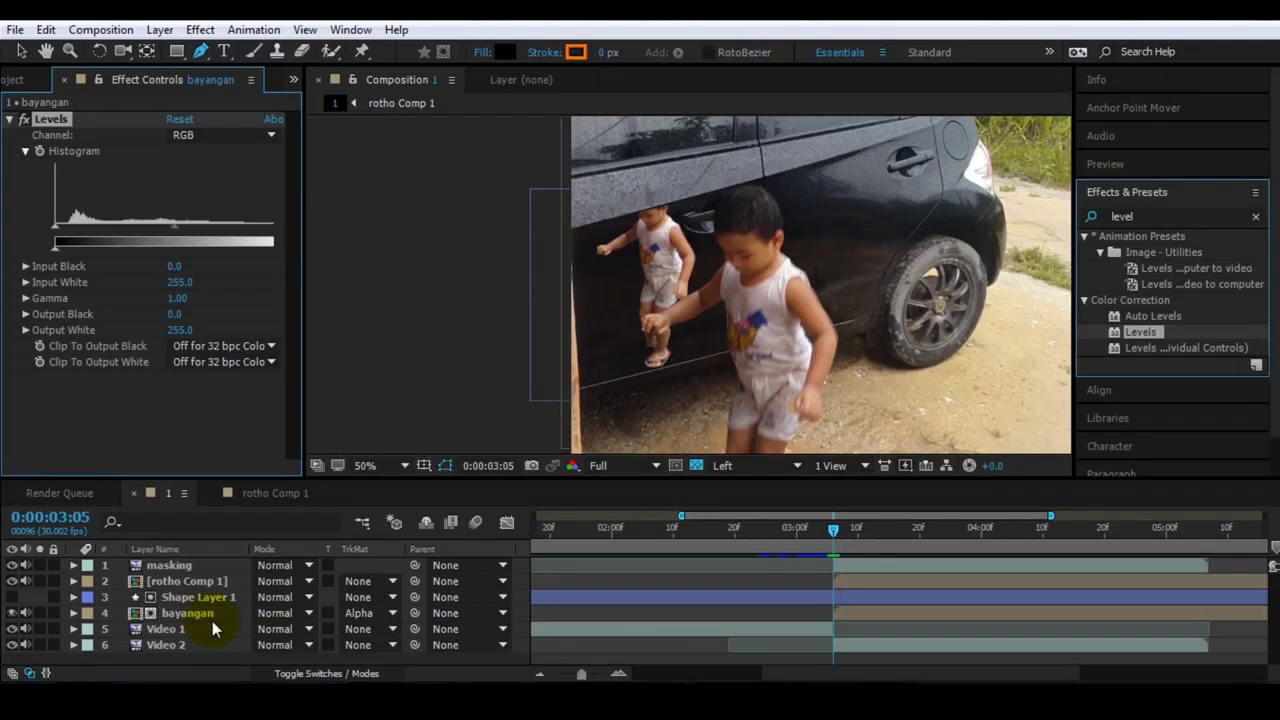
Step: Set Levels to Gamma 0.16, Input Black 36 and Output Black 18
drag(165, 228, 242, 227)
click(62, 228)
drag(62, 228, 95, 231)
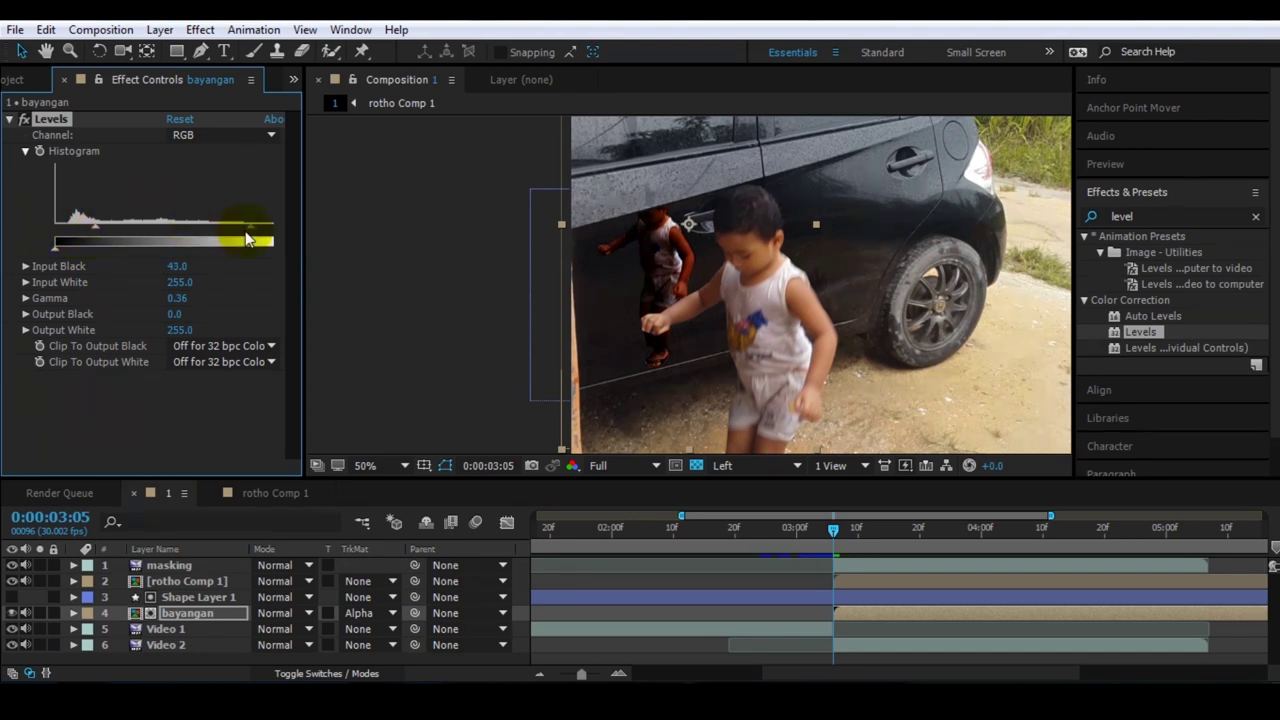
drag(248, 232, 274, 235)
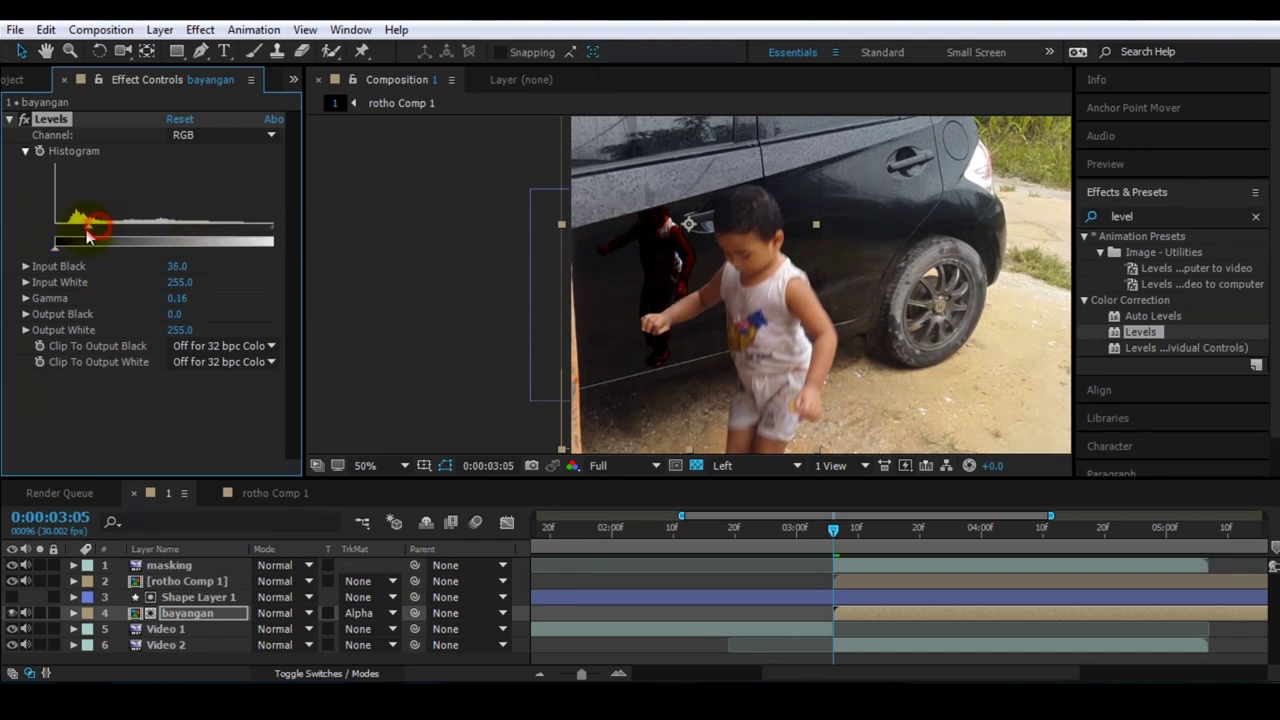
drag(98, 236, 70, 260)
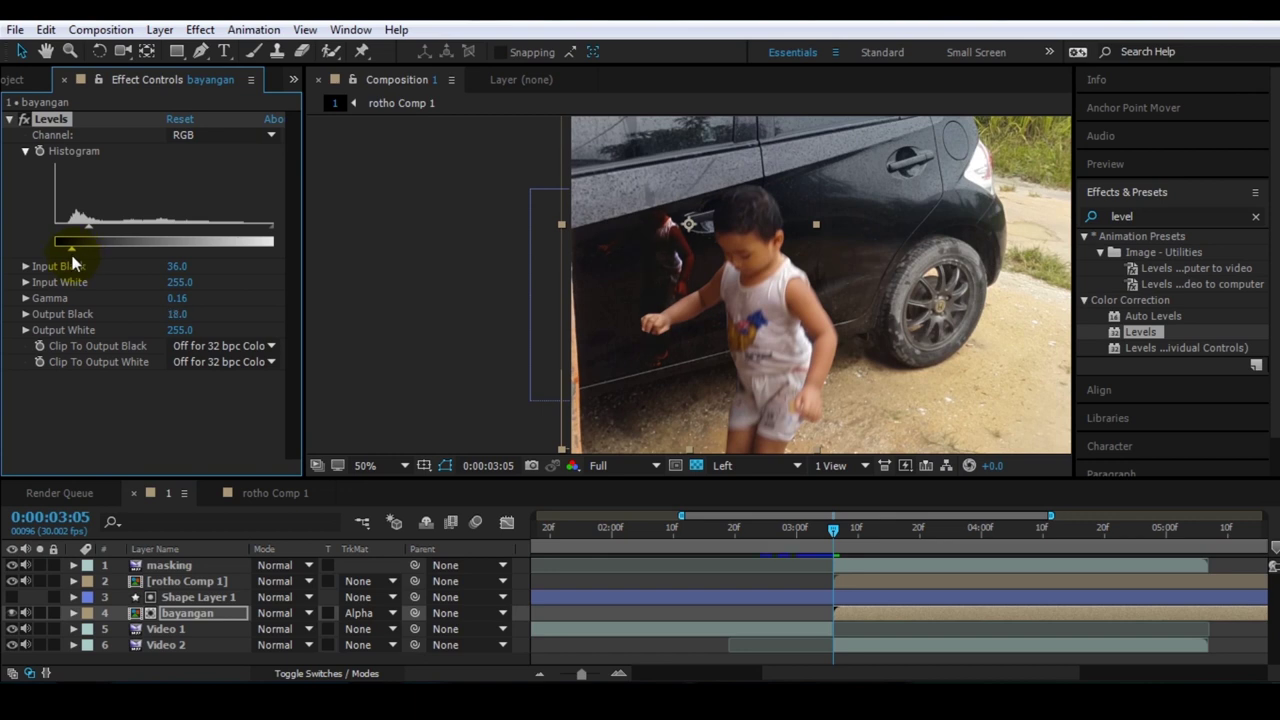
Step: Set bayangan's opacity to 20% and retune Levels to Input Black 44, Gamma 0.25, Output Black 14
click(175, 610)
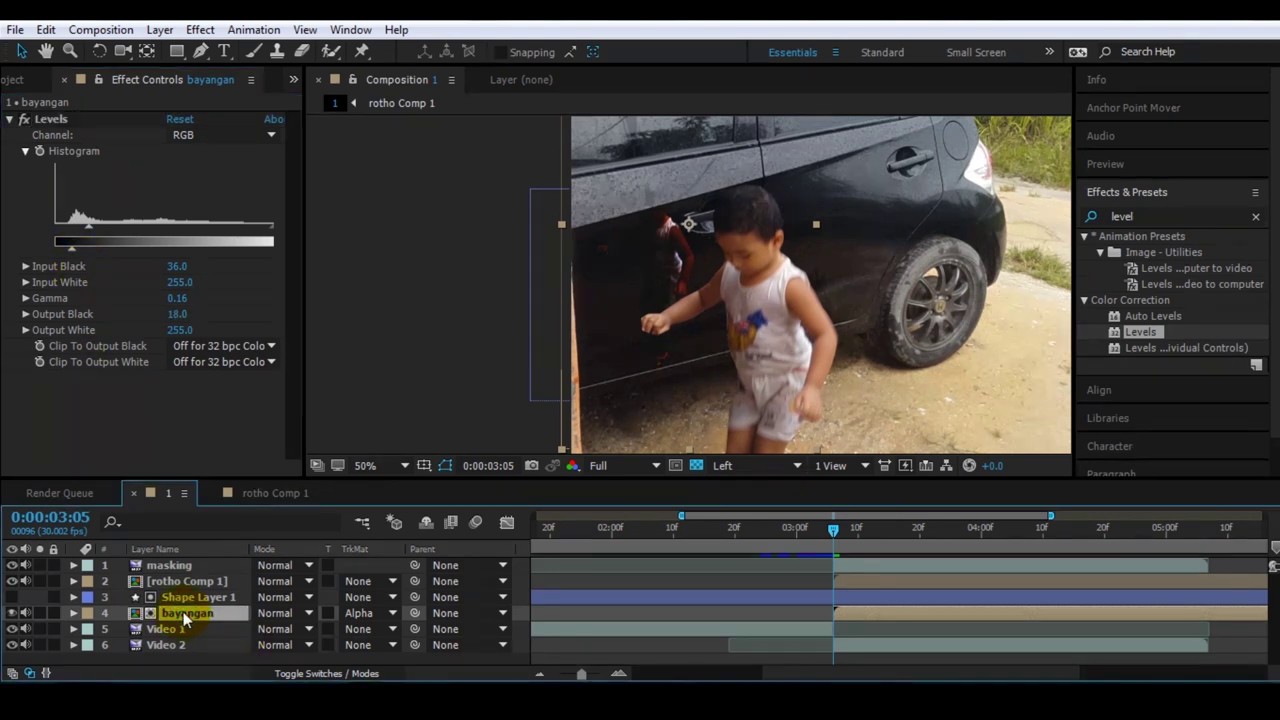
click(73, 613)
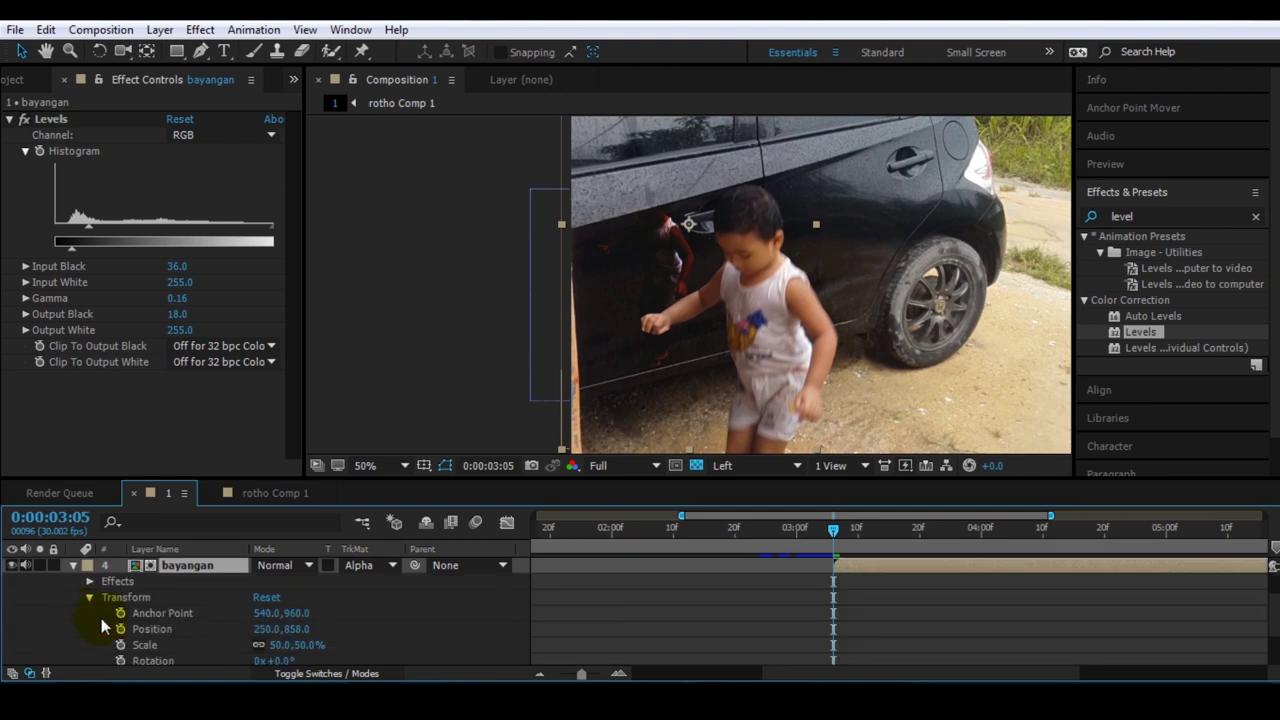
scroll(100, 620, down, 2)
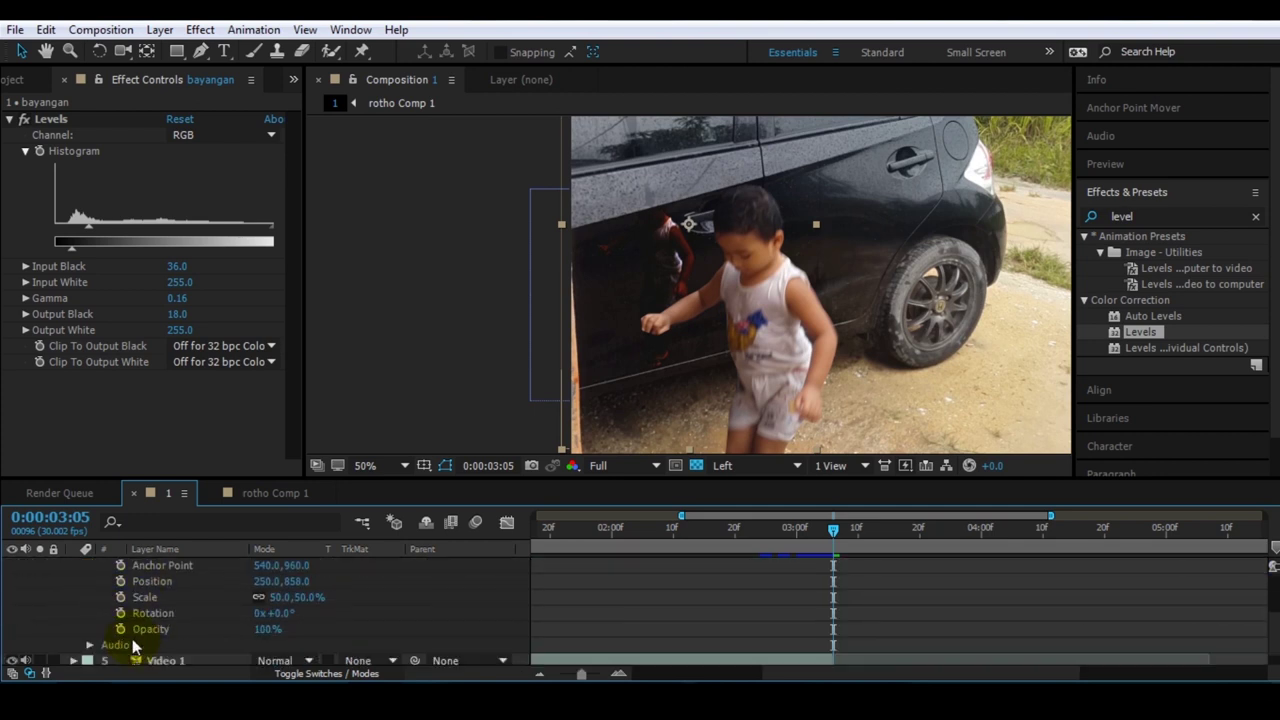
click(157, 629)
drag(269, 632, 257, 632)
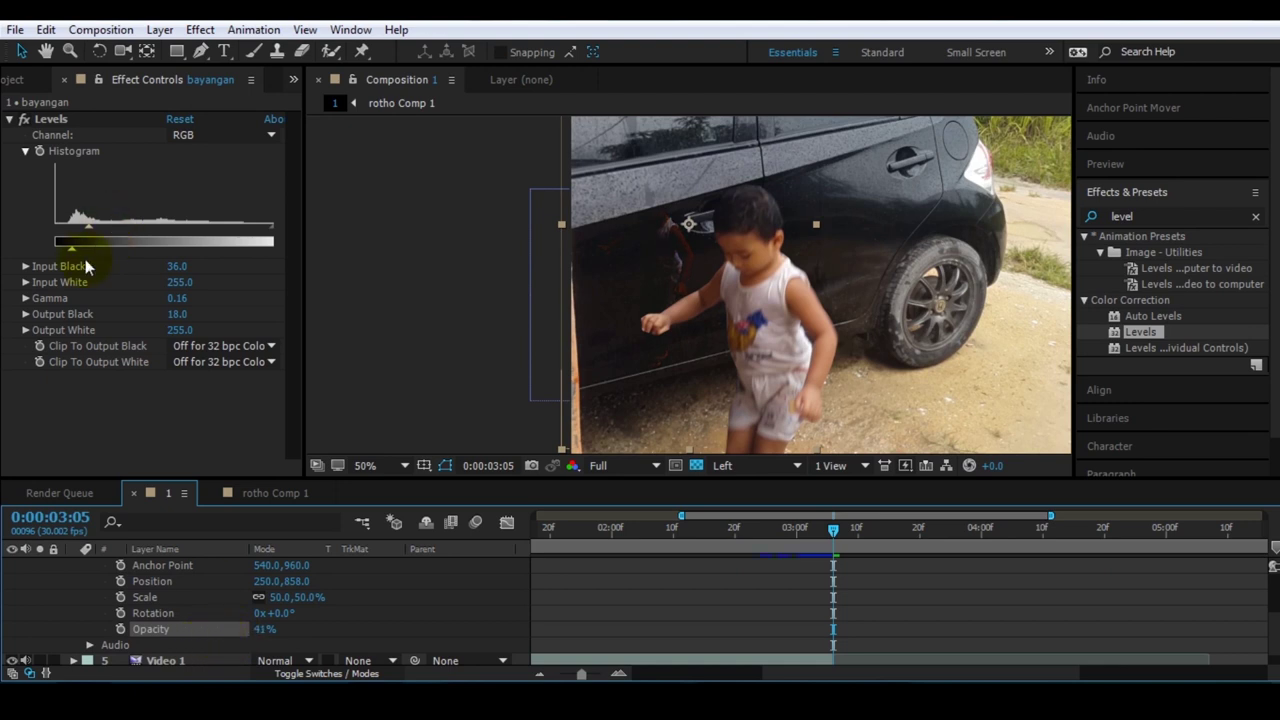
drag(70, 250, 62, 256)
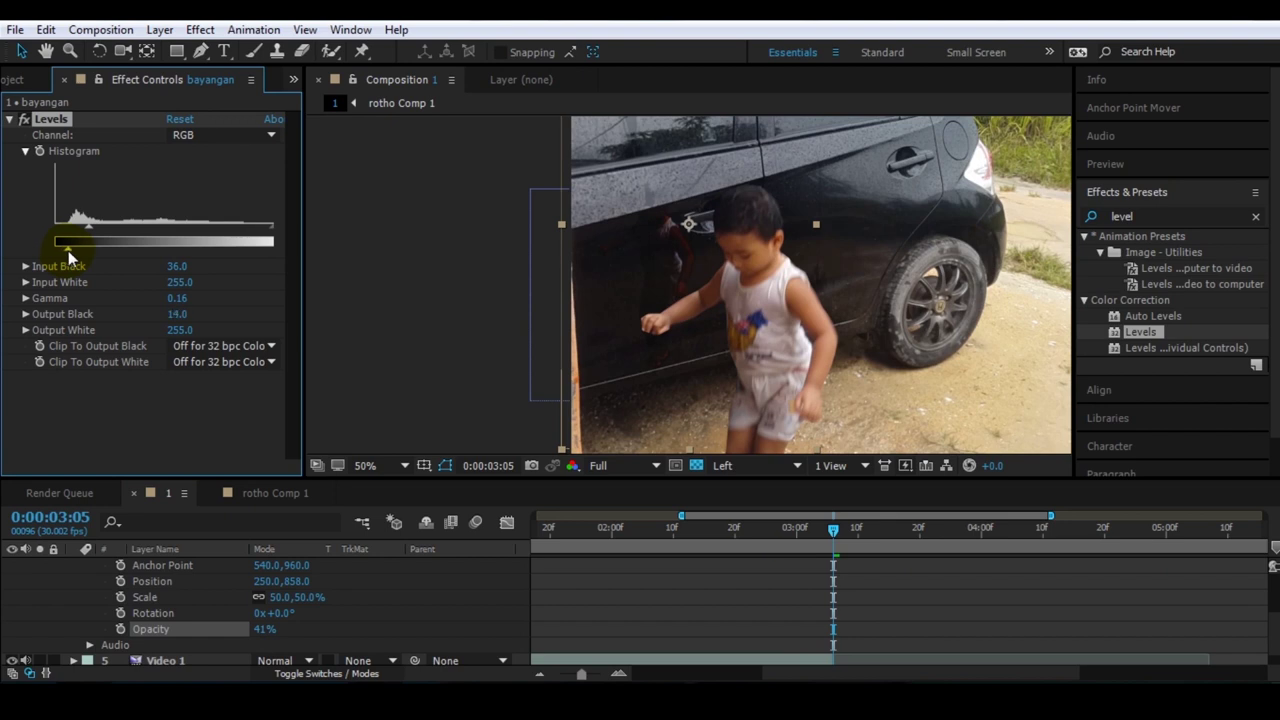
drag(84, 230, 83, 237)
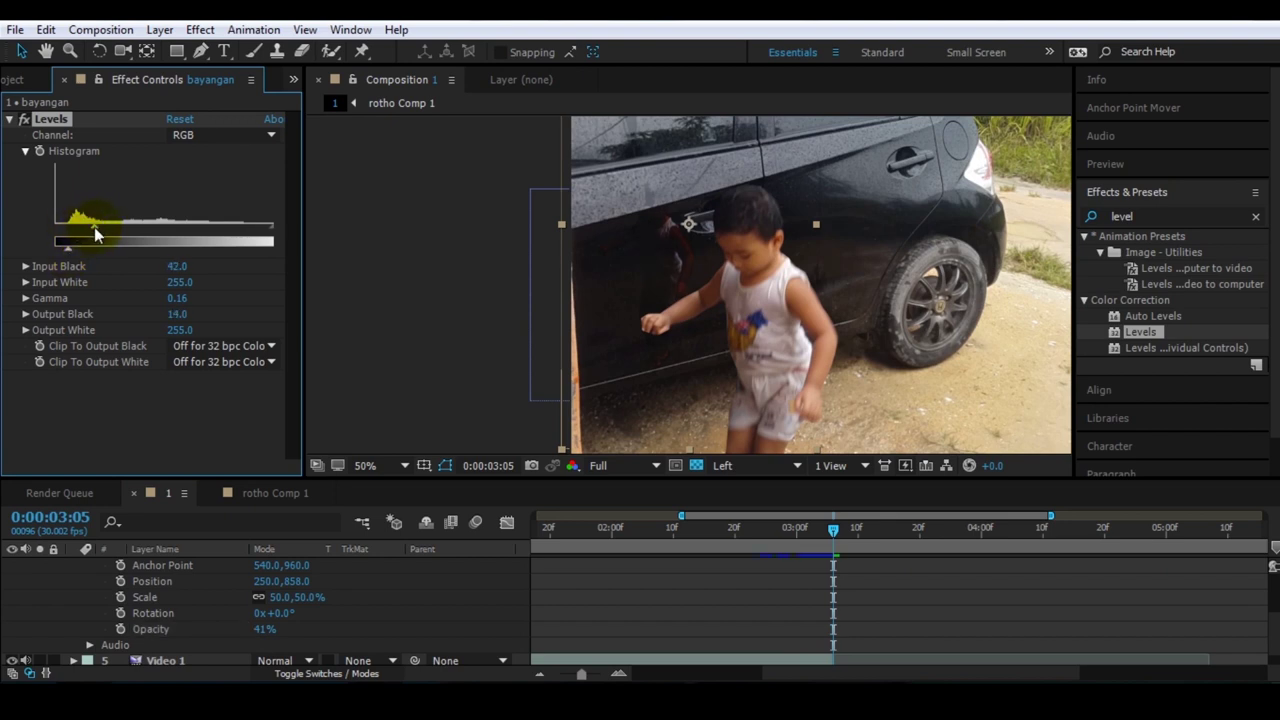
drag(98, 230, 96, 230)
drag(272, 234, 256, 236)
click(259, 629)
text(0)
key(Return)
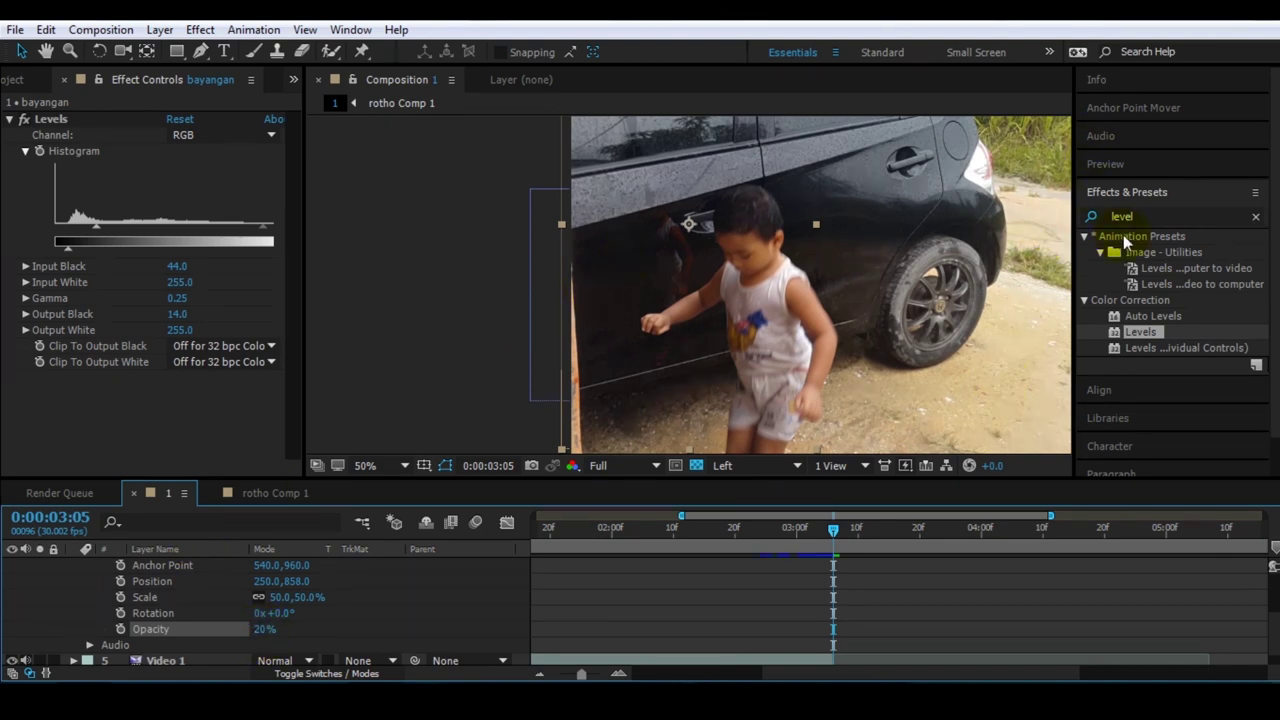
Step: At 3:05, shift the reflection left to position 228,862 beside the boy
click(1116, 168)
click(1114, 189)
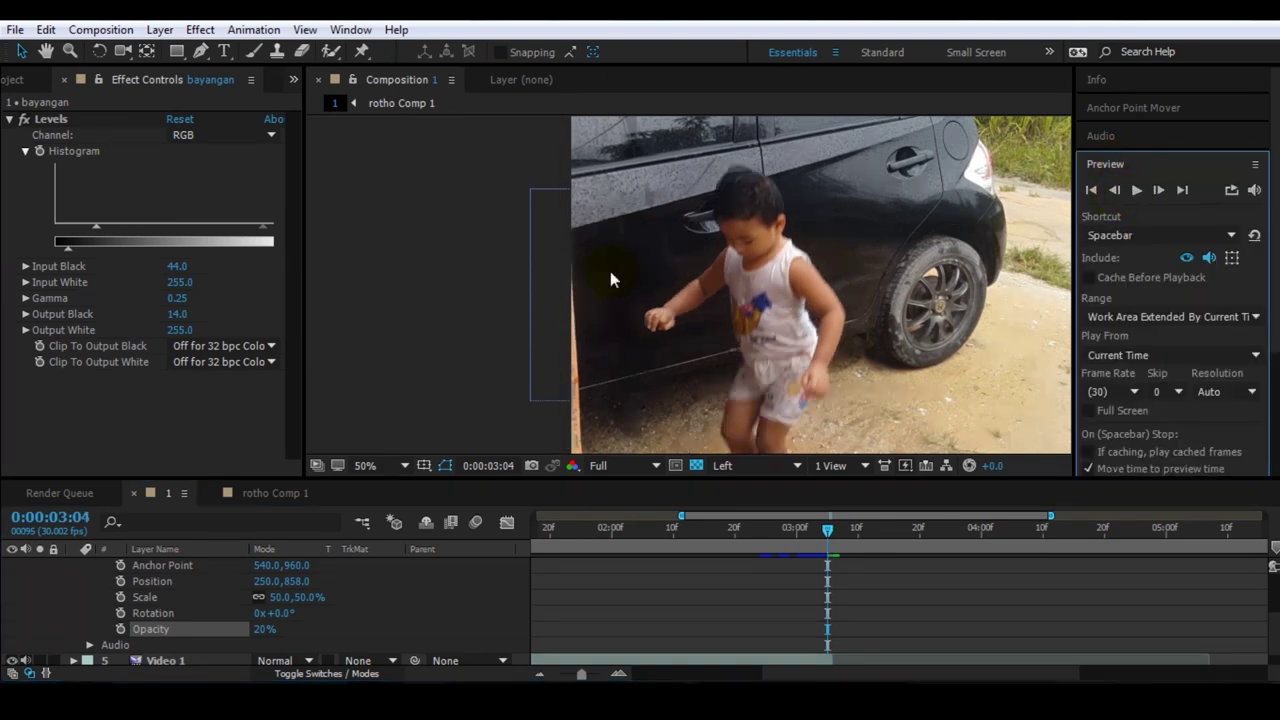
click(1158, 190)
scroll(165, 611, up, 2)
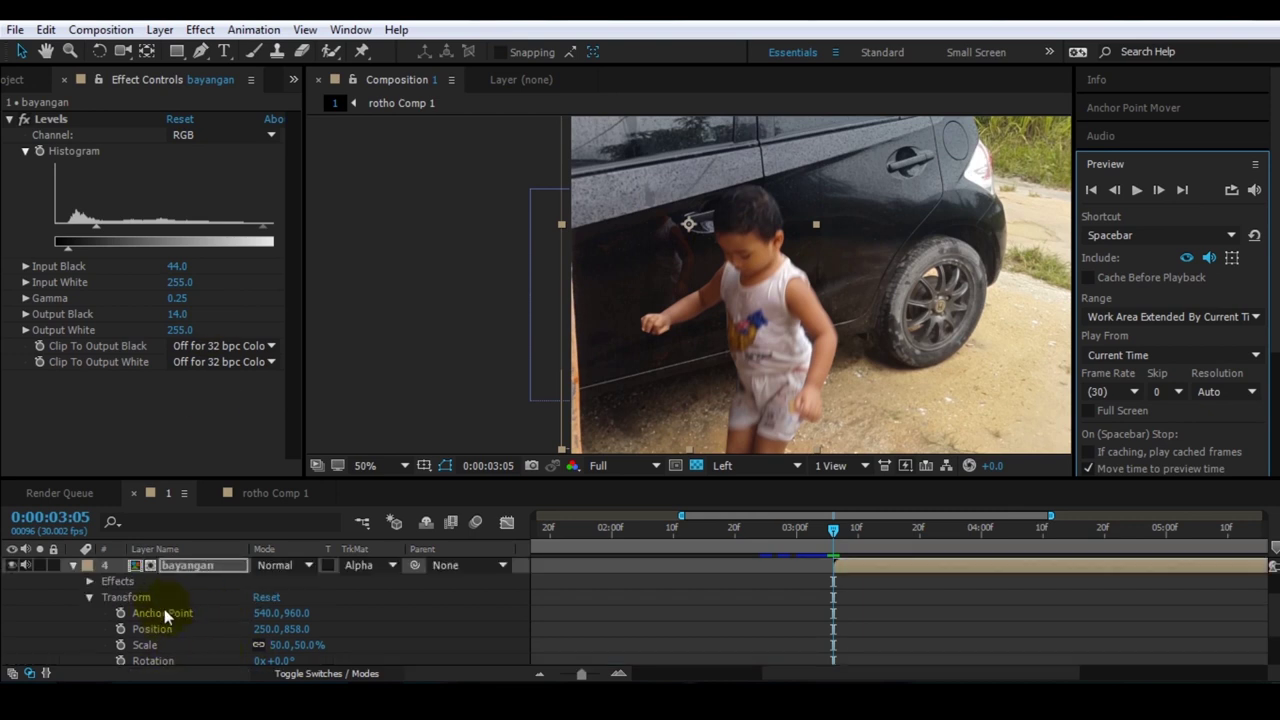
click(170, 573)
click(1114, 190)
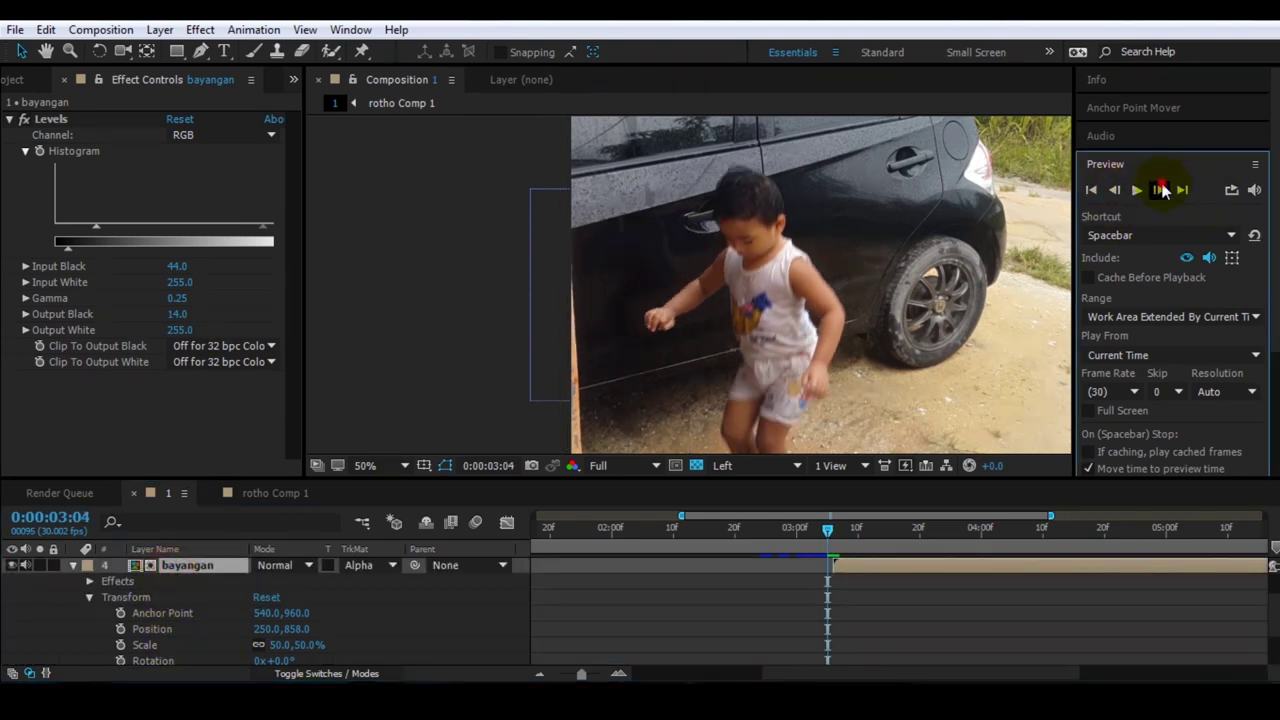
click(1158, 190)
drag(674, 263, 663, 265)
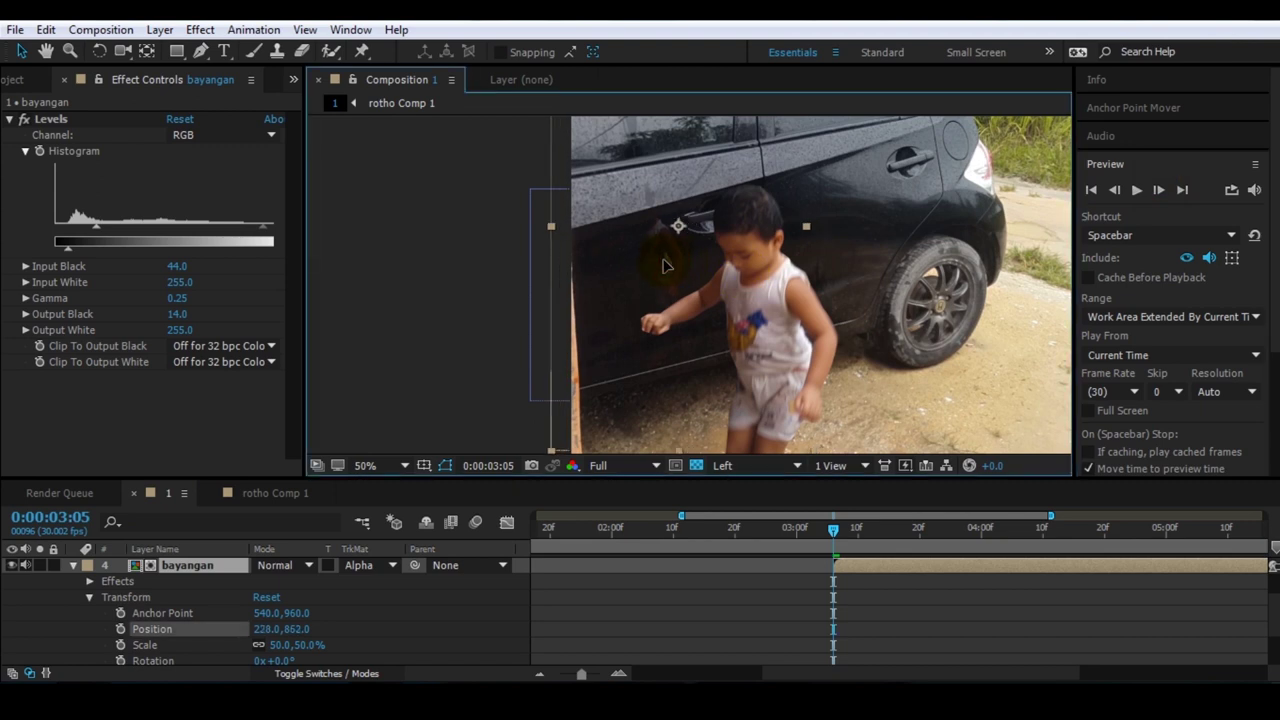
Step: Set a Position keyframe on bayangan at 3:05 (228,862)
click(73, 565)
click(860, 620)
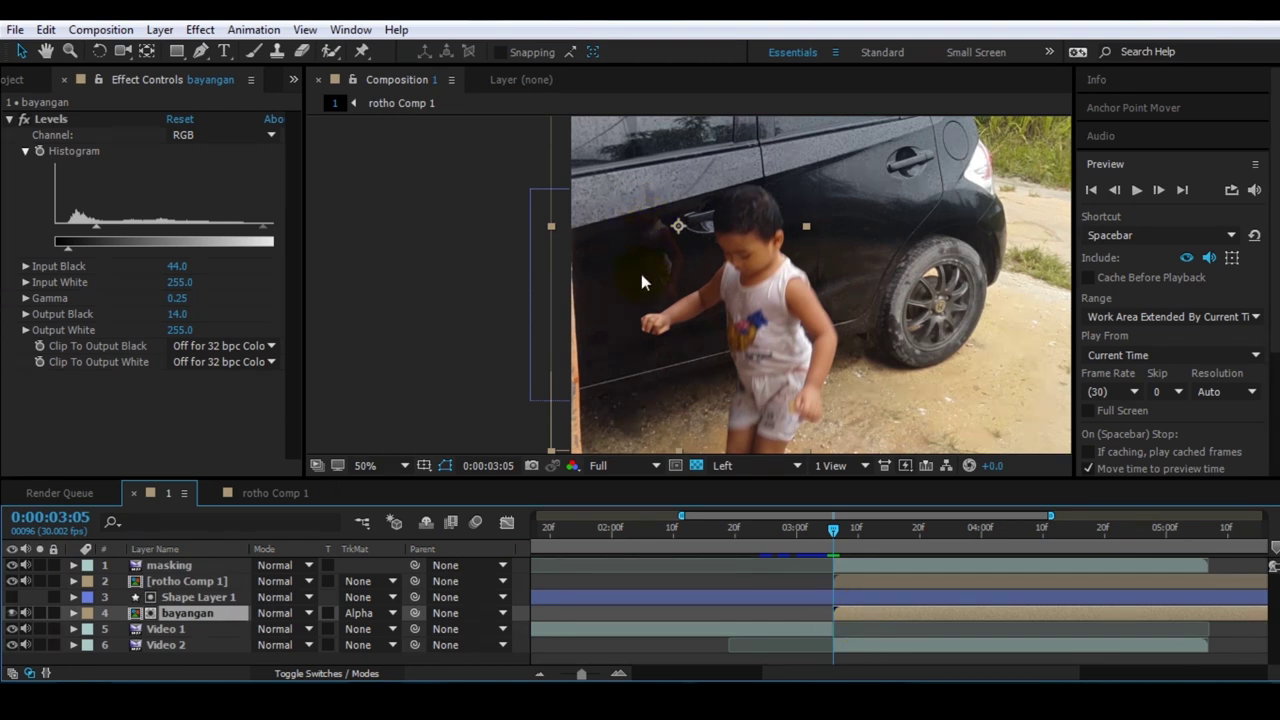
click(81, 615)
click(183, 618)
key(p)
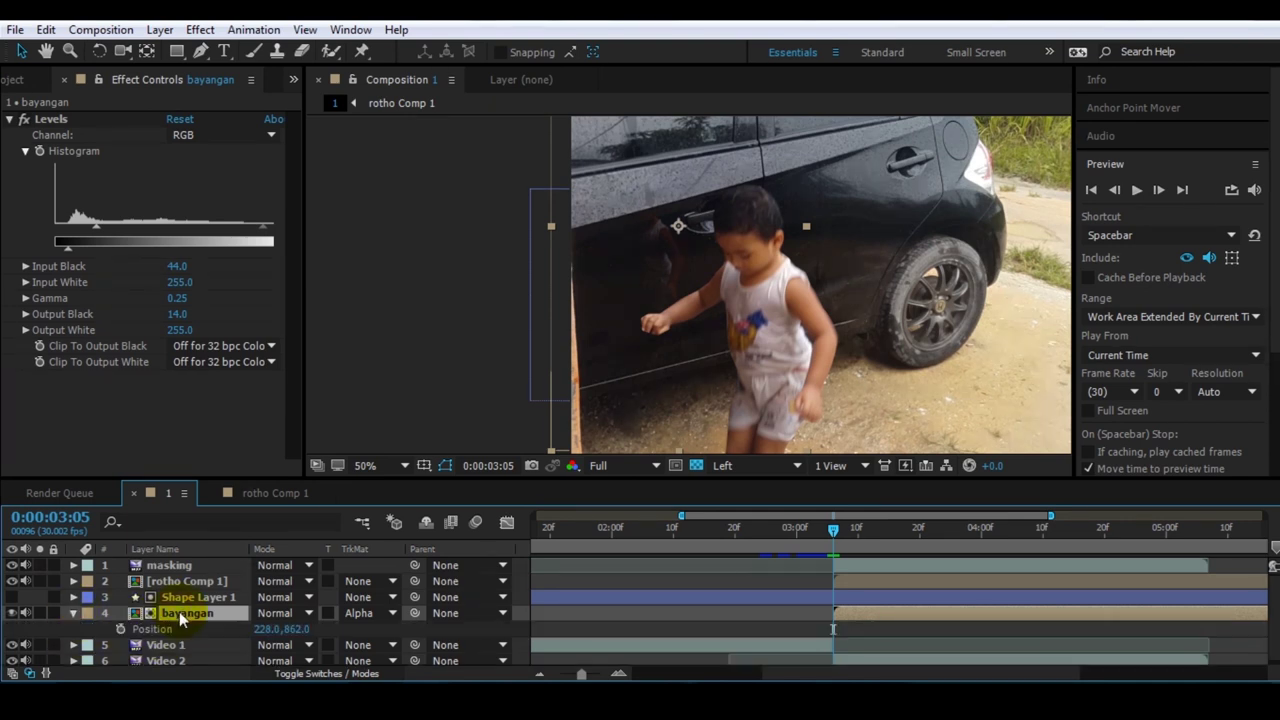
click(131, 626)
click(121, 630)
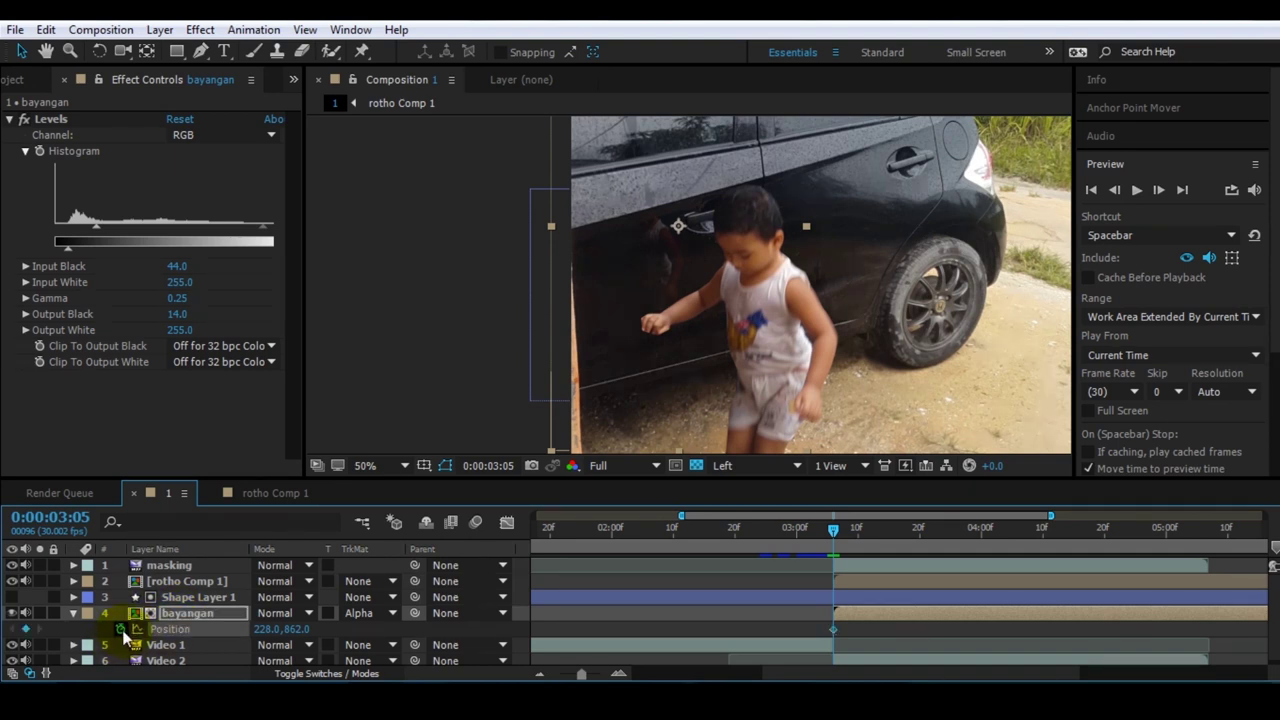
Step: At 3:11, drag the reflection down to 222,1338, then return to 3:05
click(1158, 190)
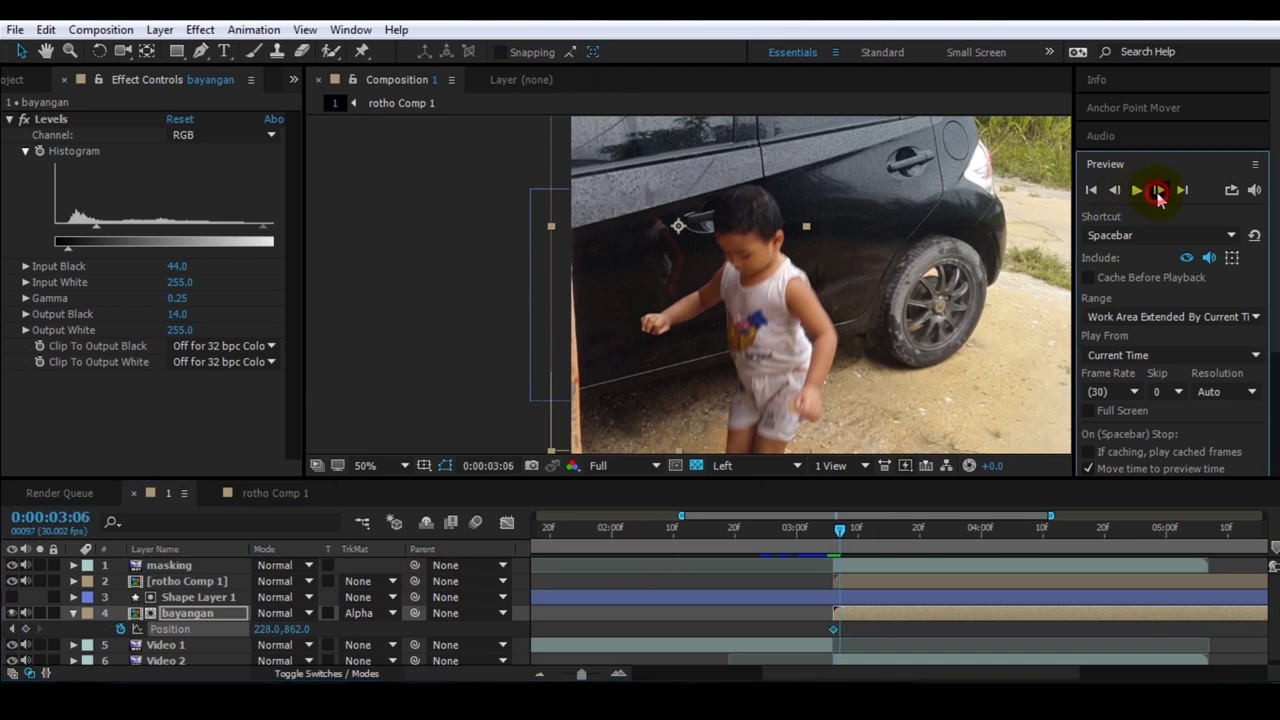
click(1158, 196)
click(1158, 196)
click(1158, 196)
click(1158, 196)
click(1158, 196)
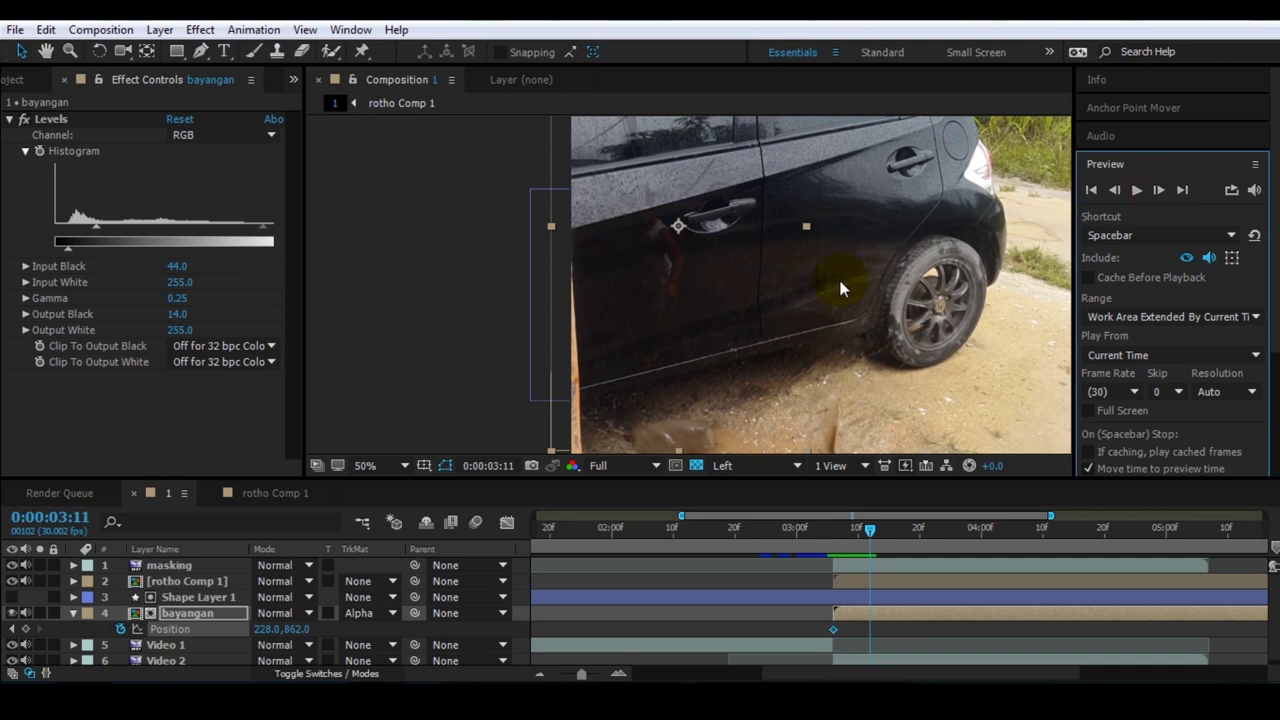
click(748, 331)
drag(666, 214, 662, 429)
scroll(753, 318, down, 1)
scroll(753, 318, down, 1)
mouse_move(868, 538)
mouse_down()
mouse_move(815, 540)
mouse_move(846, 545)
mouse_move(832, 556)
mouse_up()
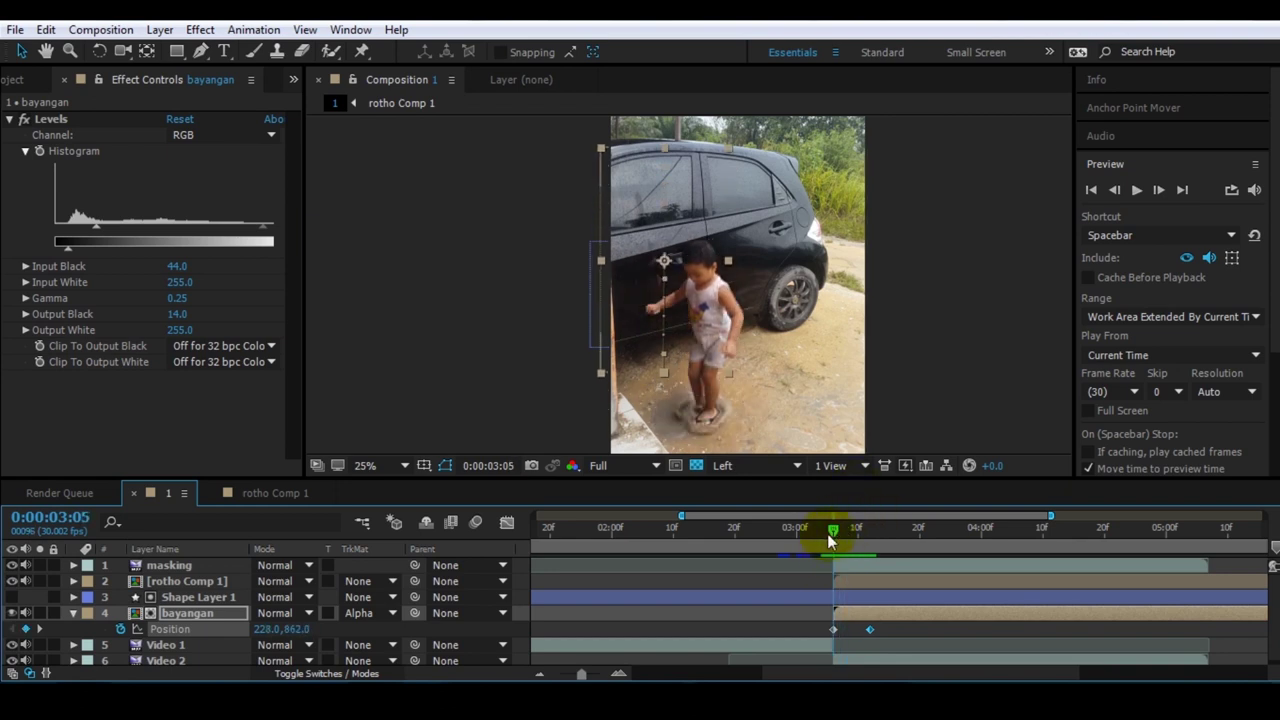
Step: Scrub between frames 3:02 and 3:06 to review the bayangan reflection sliding down
scroll(647, 303, up, 2)
drag(670, 318, 675, 308)
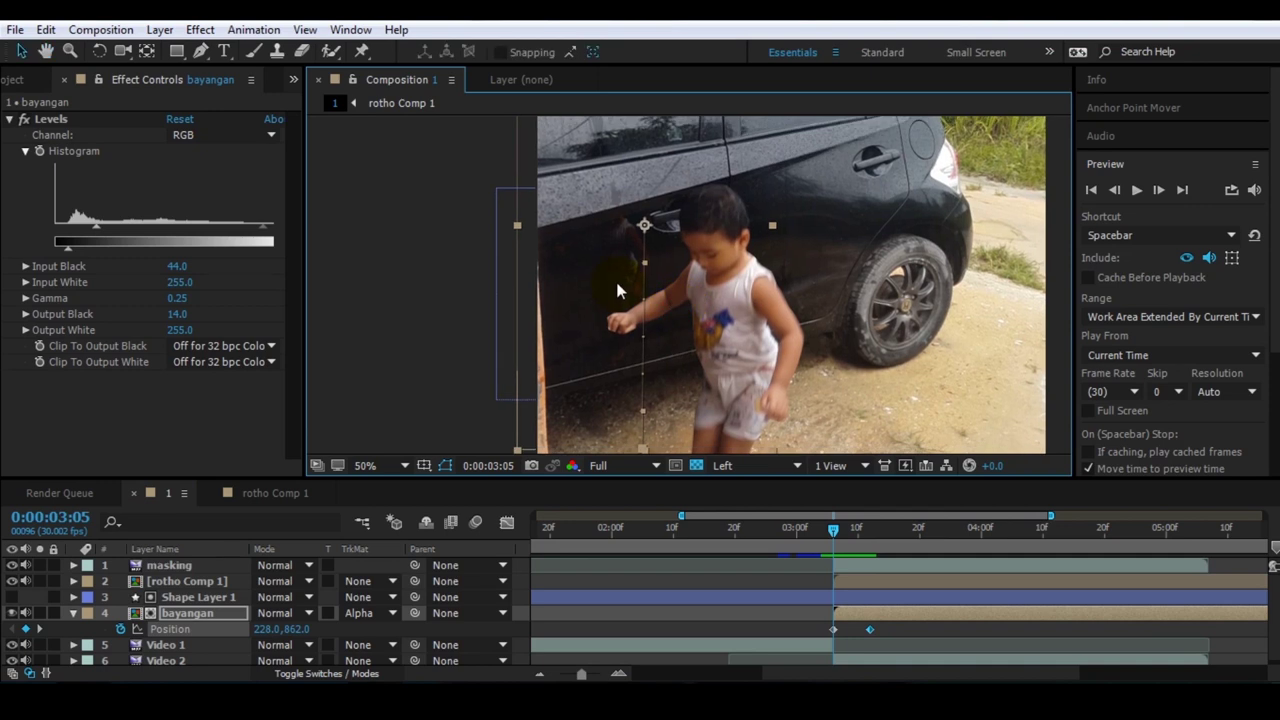
mouse_move(837, 529)
mouse_down()
mouse_move(830, 540)
mouse_move(762, 535)
mouse_up()
scroll(676, 265, down, 2)
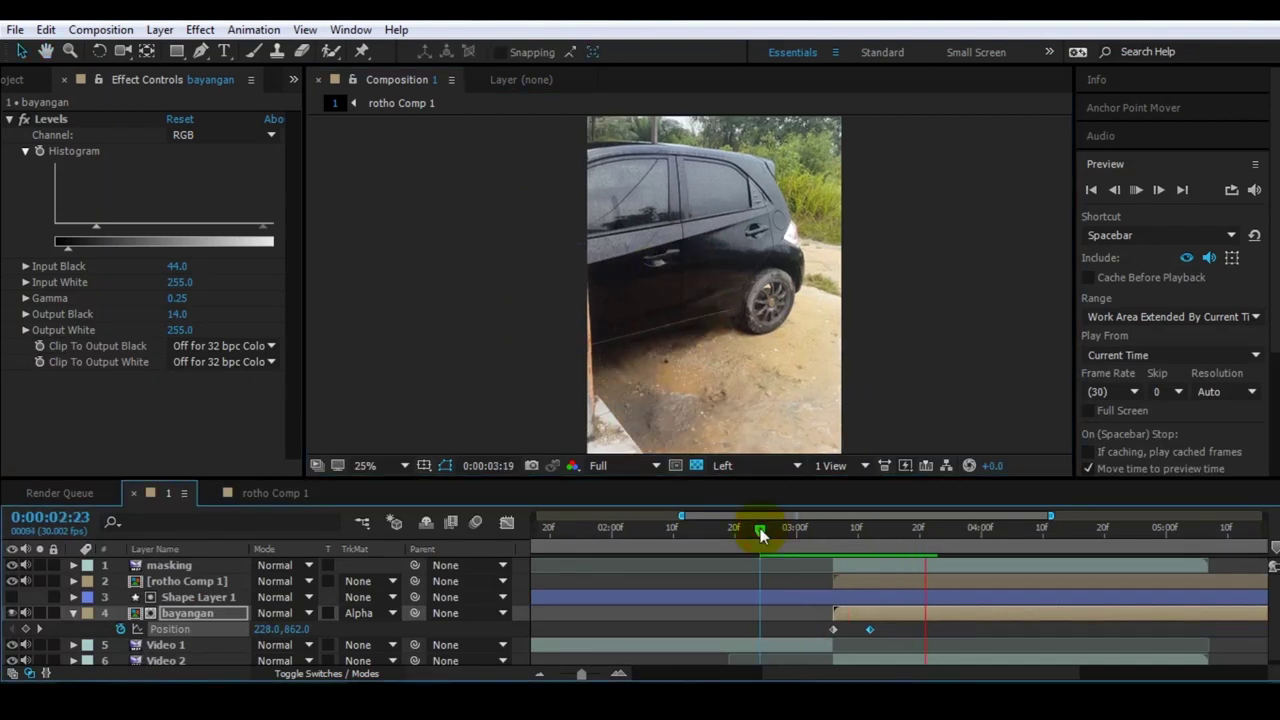
mouse_move(760, 535)
mouse_down()
mouse_move(860, 553)
mouse_move(772, 565)
mouse_up()
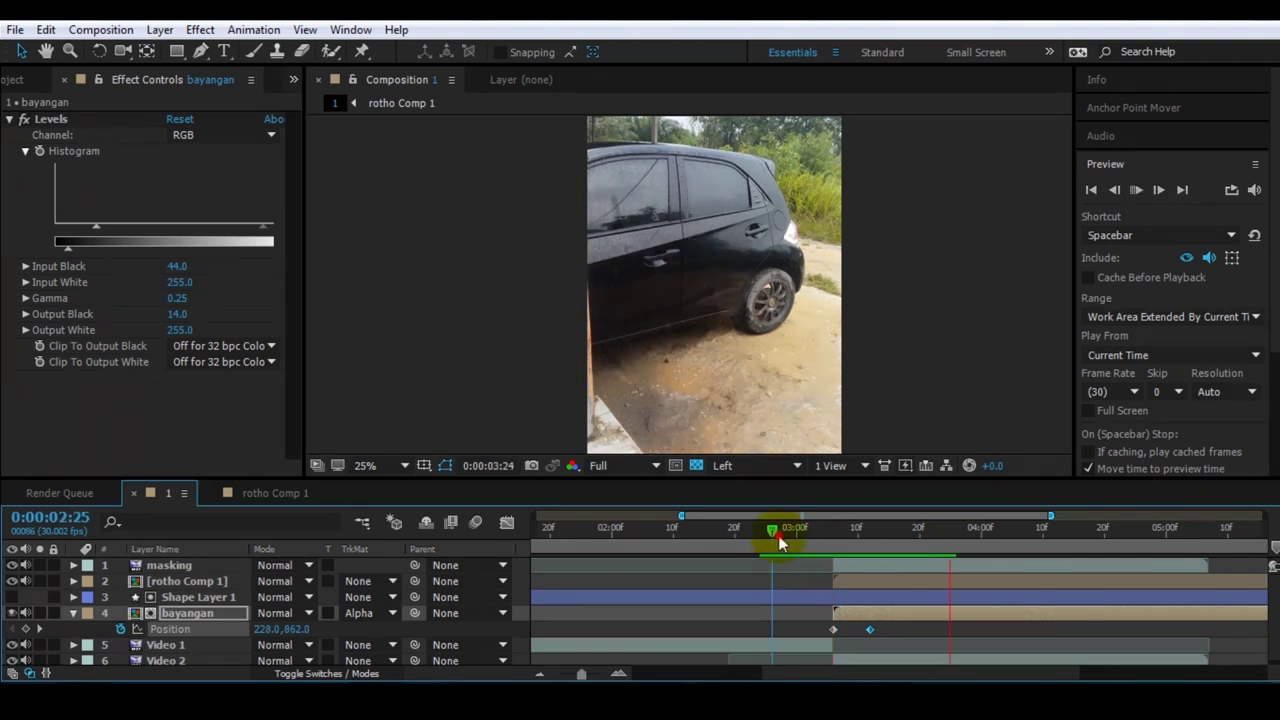
drag(772, 565, 815, 535)
Step: Reselect the bayangan layer and recheck the reflection from 3:00 to 3:06, ending on 3:05
click(856, 594)
click(847, 612)
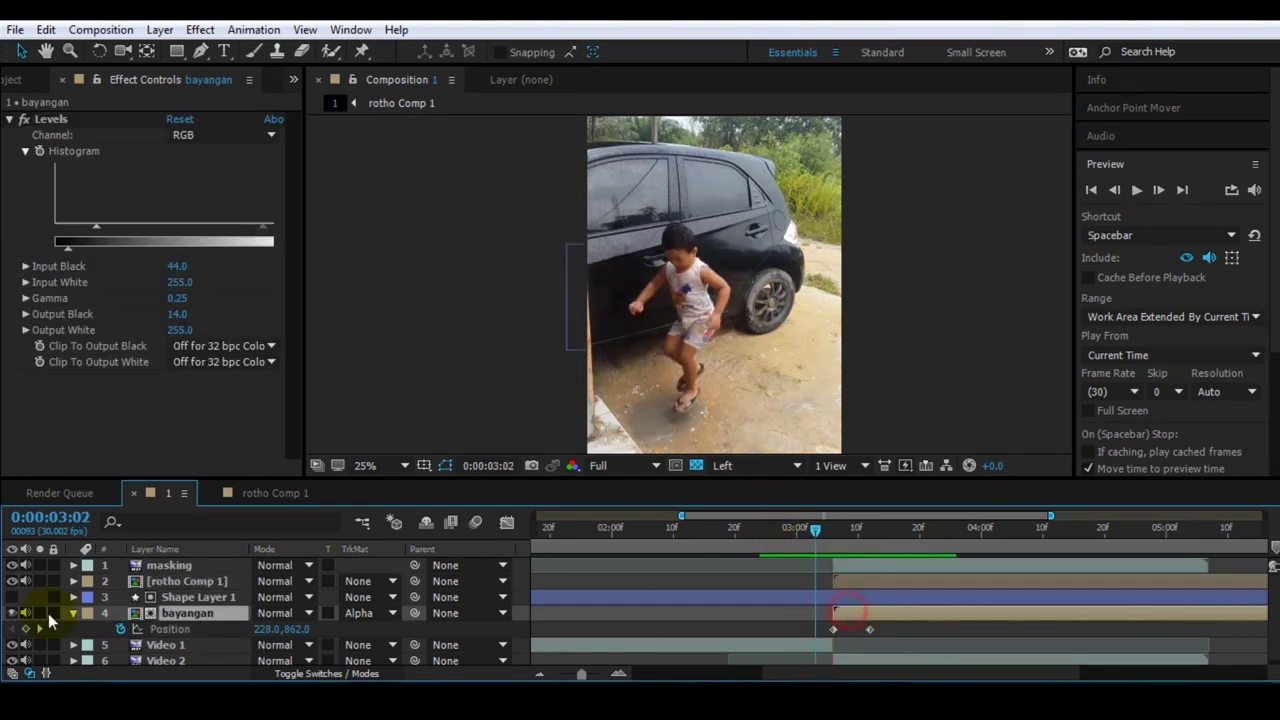
click(11, 614)
click(812, 538)
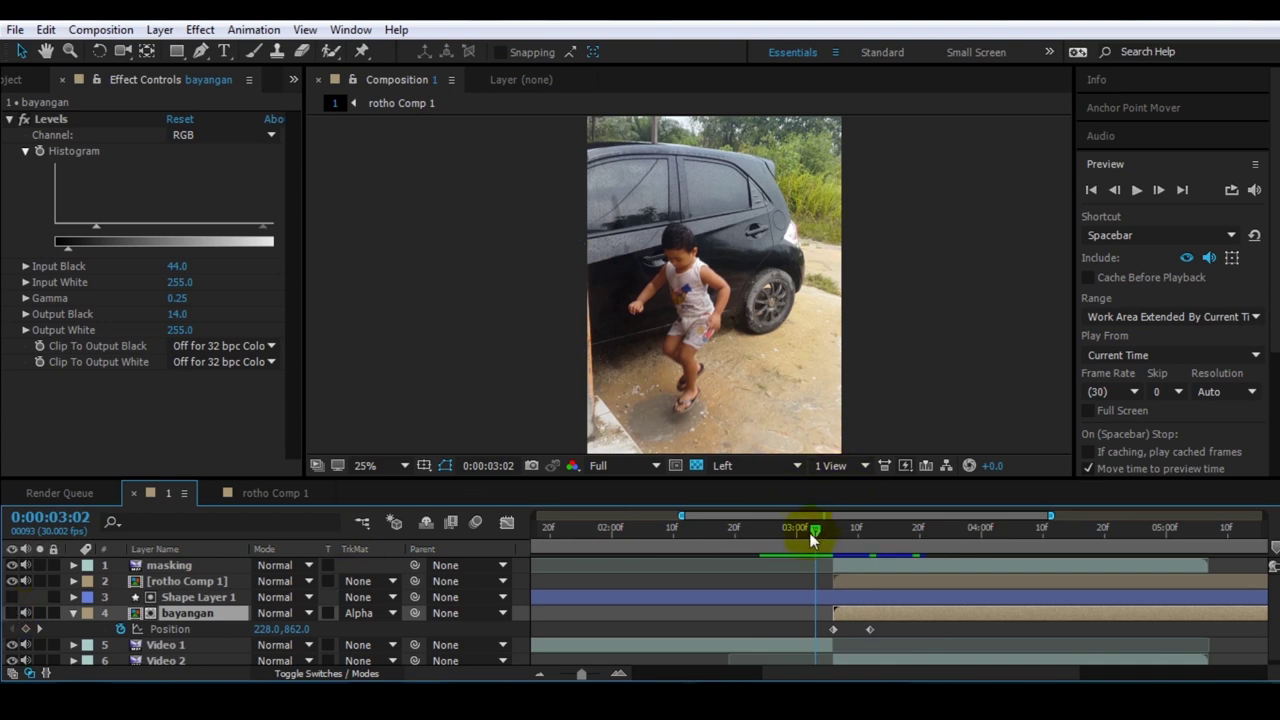
drag(803, 531, 830, 527)
click(12, 613)
drag(828, 537, 835, 535)
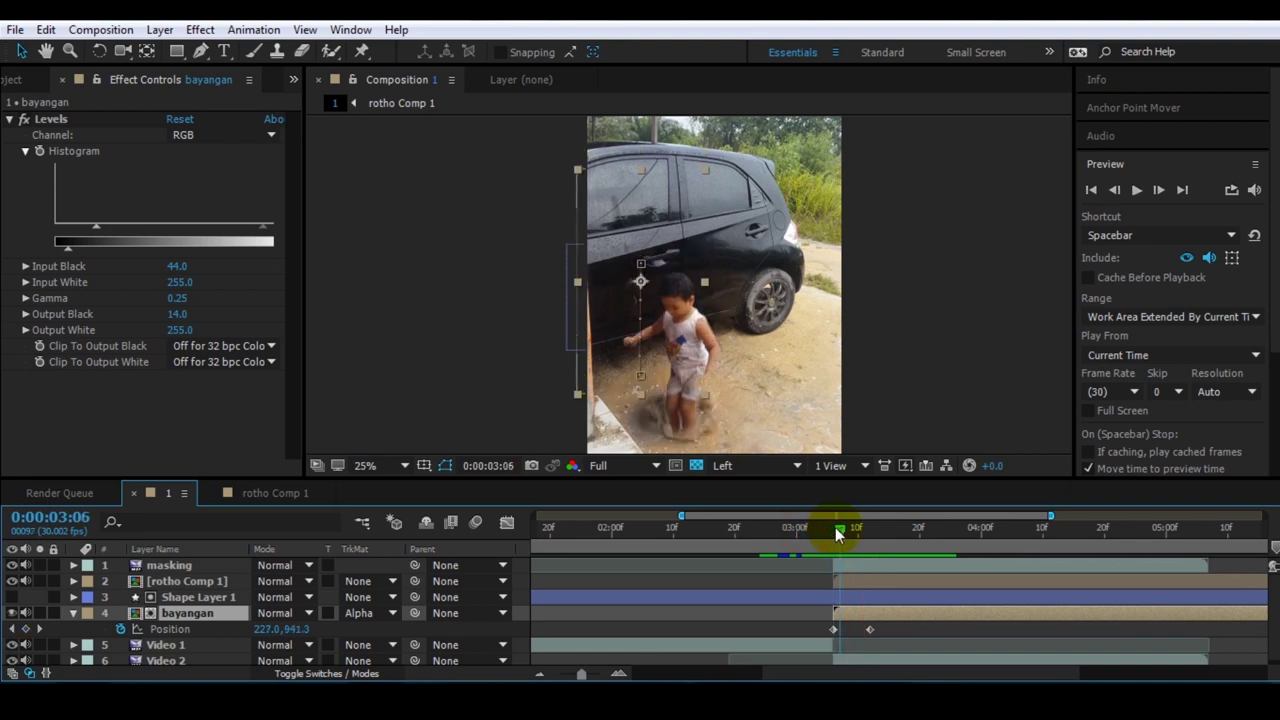
click(866, 608)
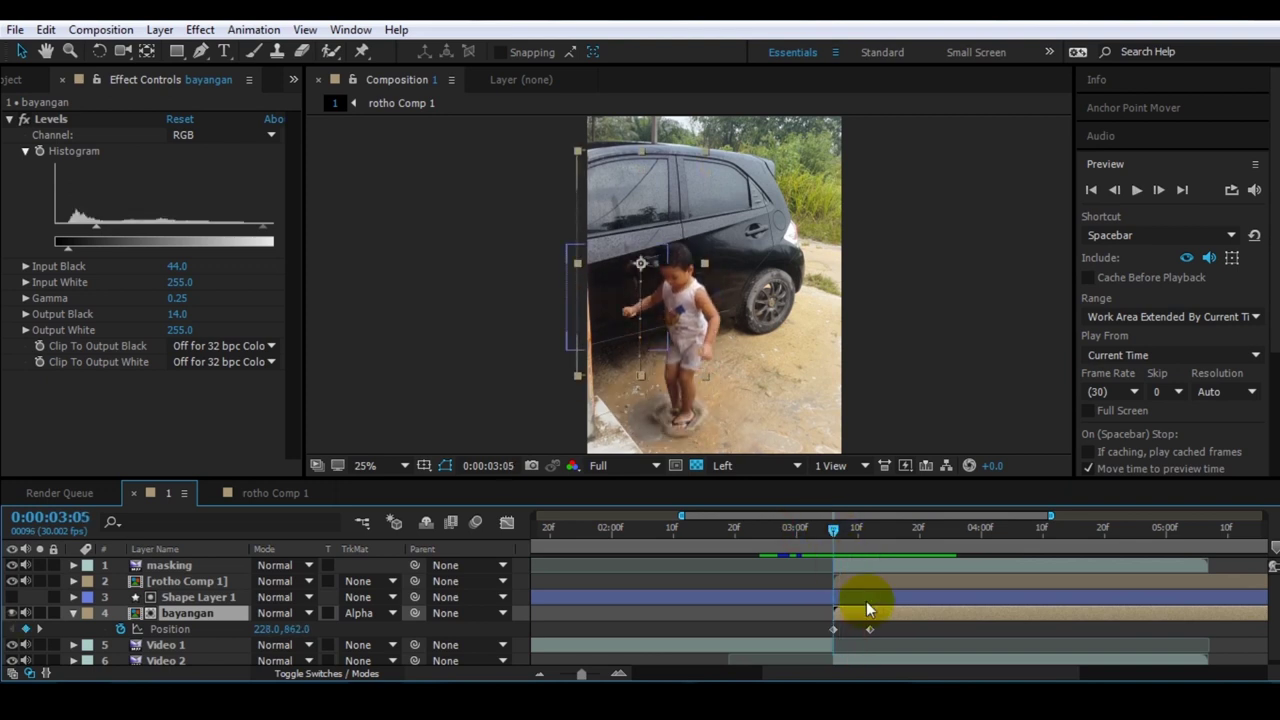
click(853, 585)
click(851, 612)
Step: Turn on Motion Blur for bayangan and rotho Comp 1 plus the composition's Motion Blur, checking frame 3:00
click(366, 674)
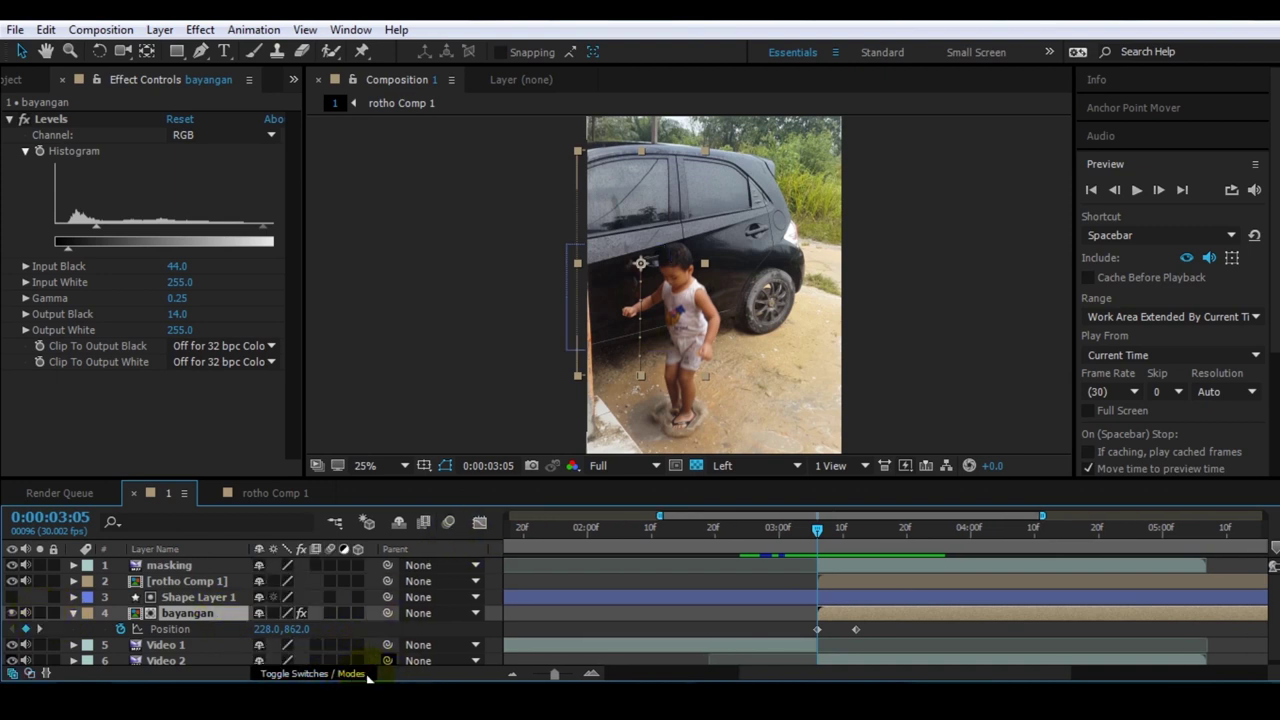
click(331, 613)
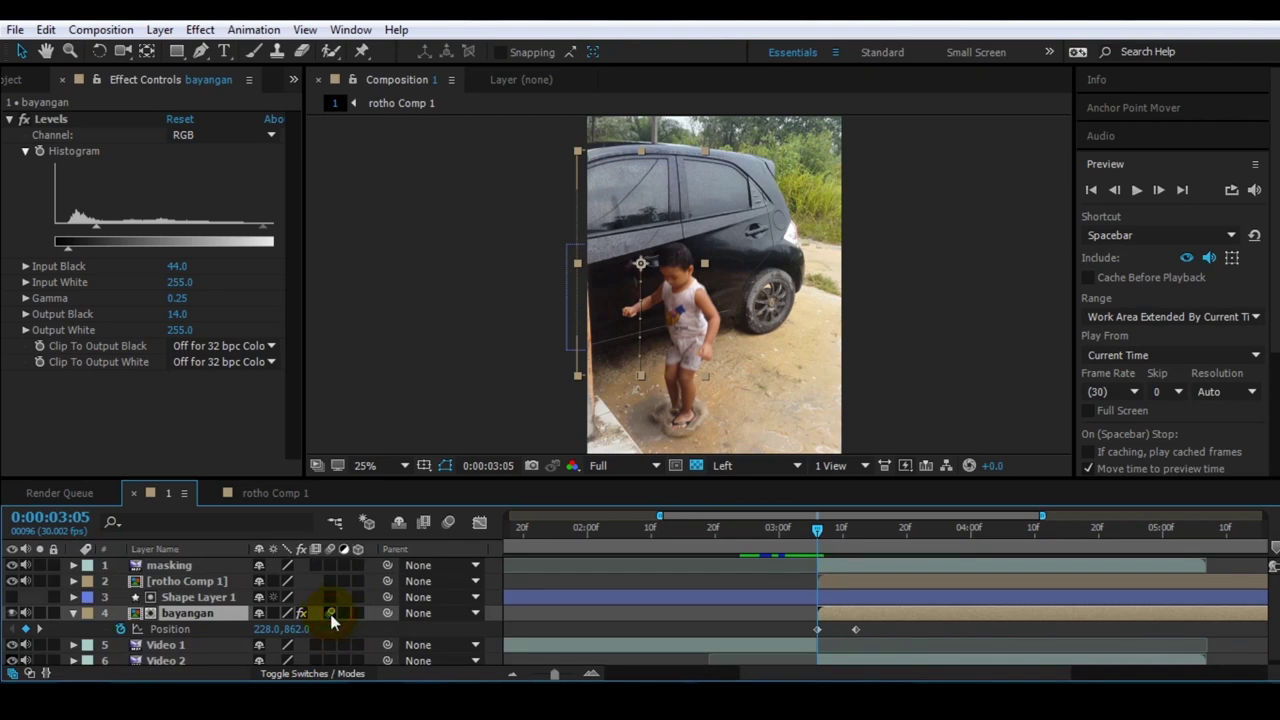
click(190, 581)
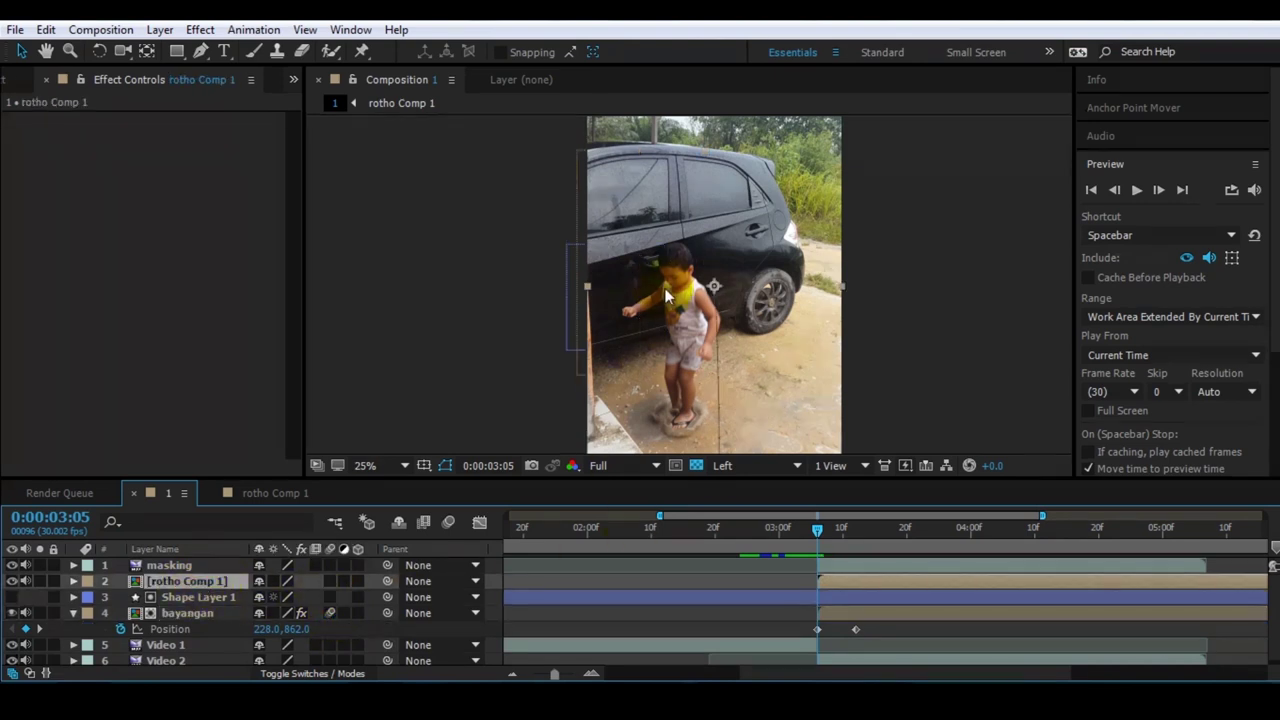
click(12, 581)
click(12, 581)
click(329, 581)
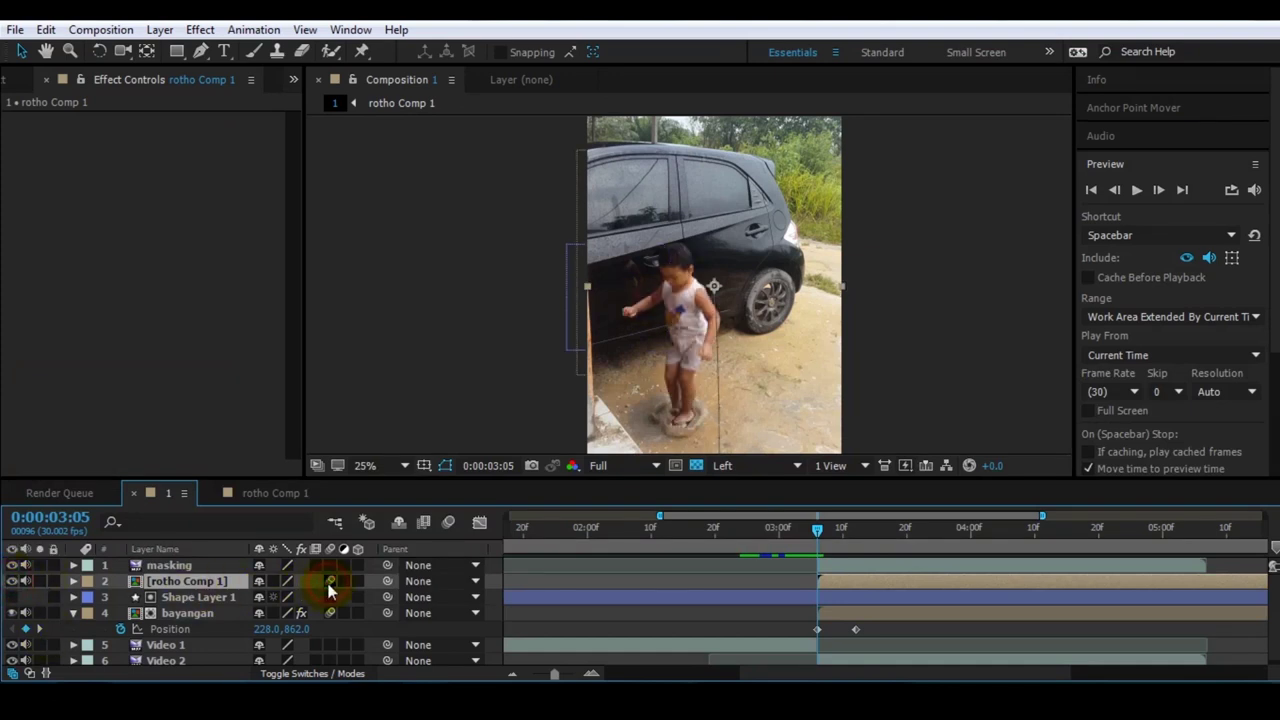
click(447, 521)
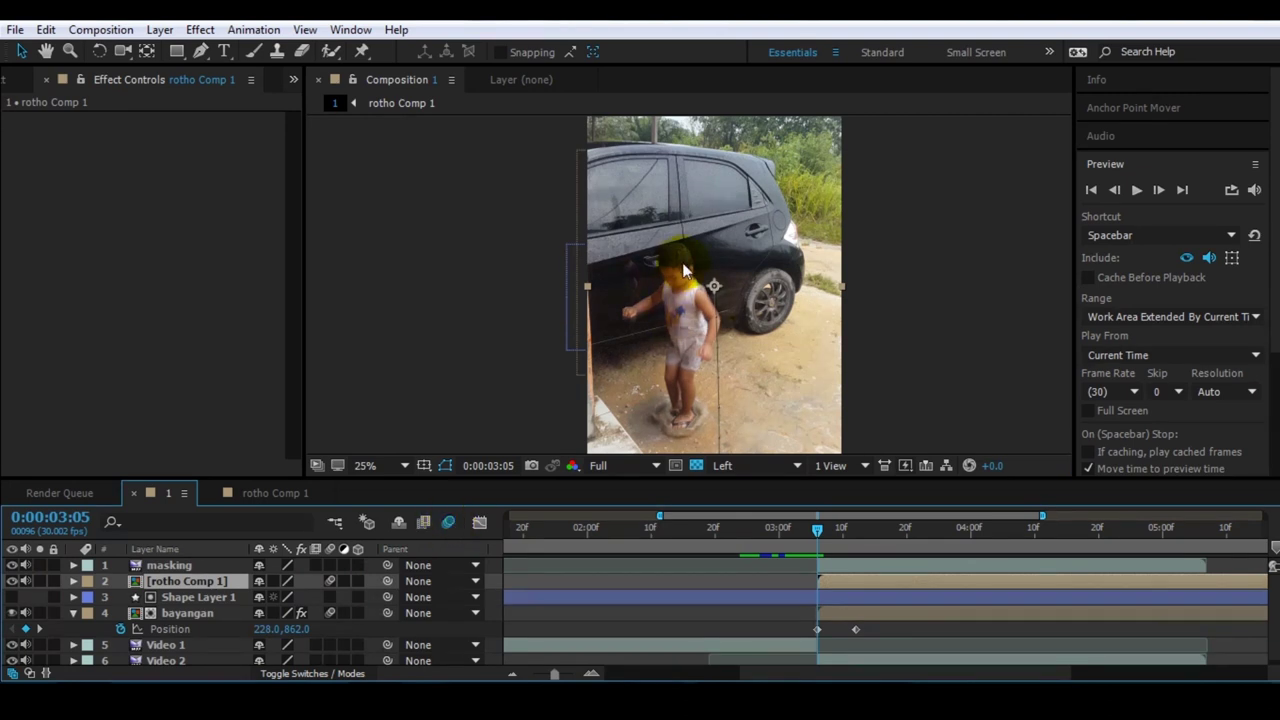
drag(818, 538, 786, 534)
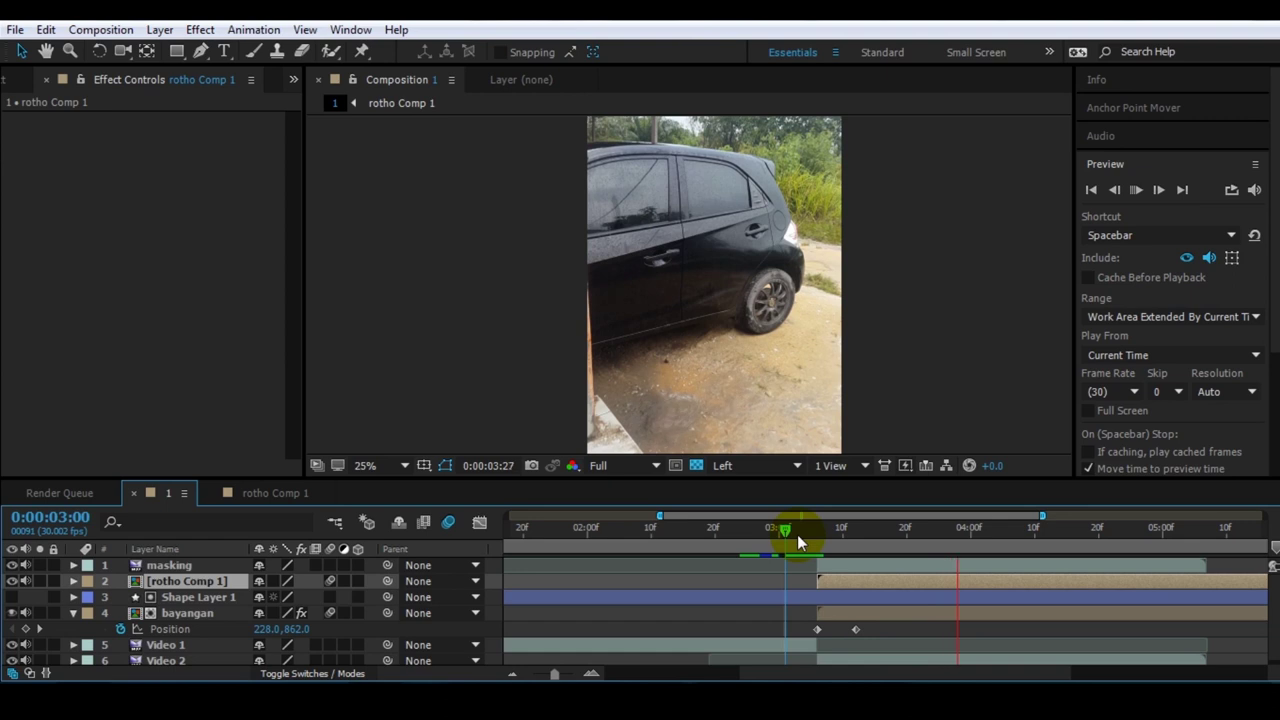
Step: Zoom the timeline out and preview the clip from 2:17 to 2:24
click(798, 542)
drag(555, 674, 534, 676)
click(770, 528)
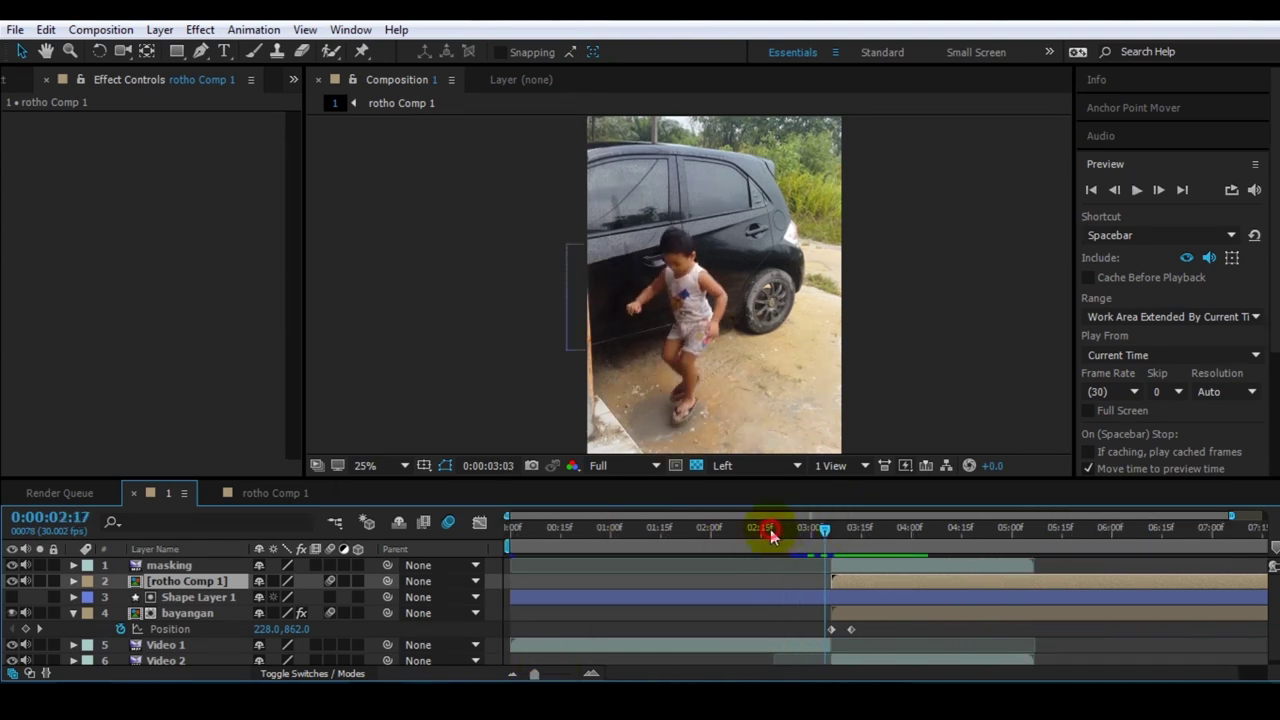
key(space)
click(891, 545)
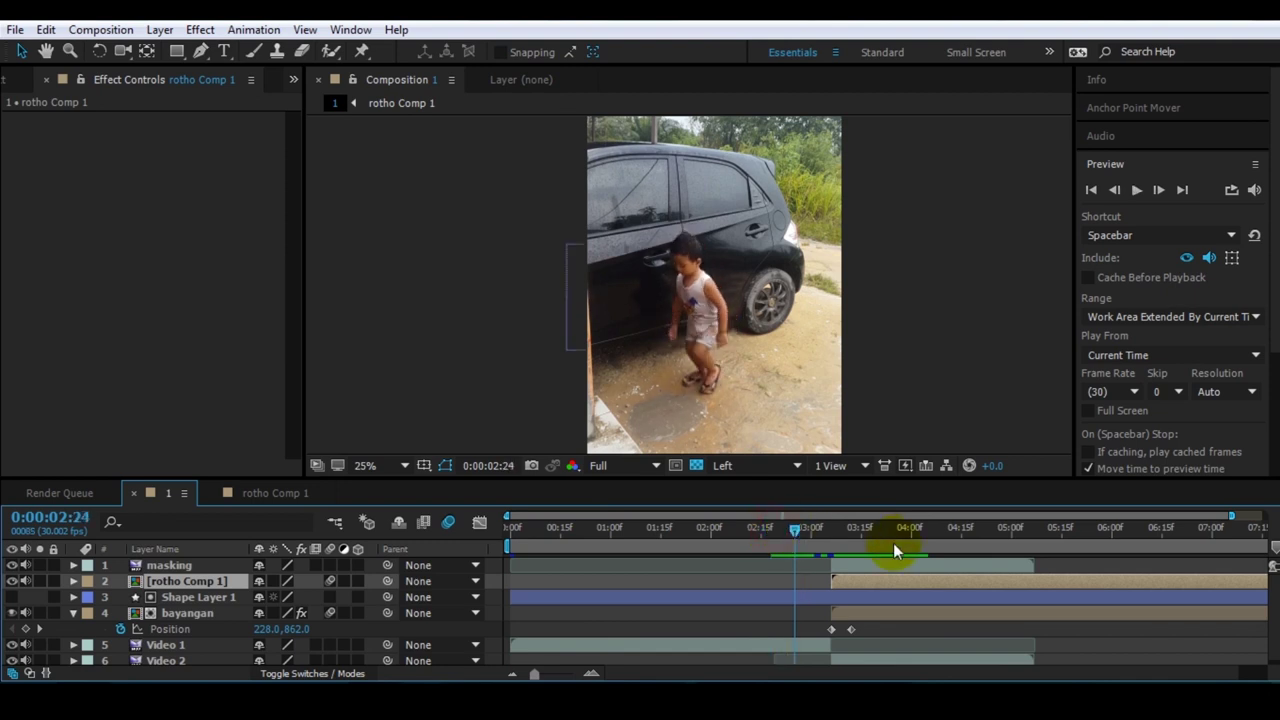
Step: Set the work area to run from about 01:15 to 05:07
drag(535, 674, 530, 674)
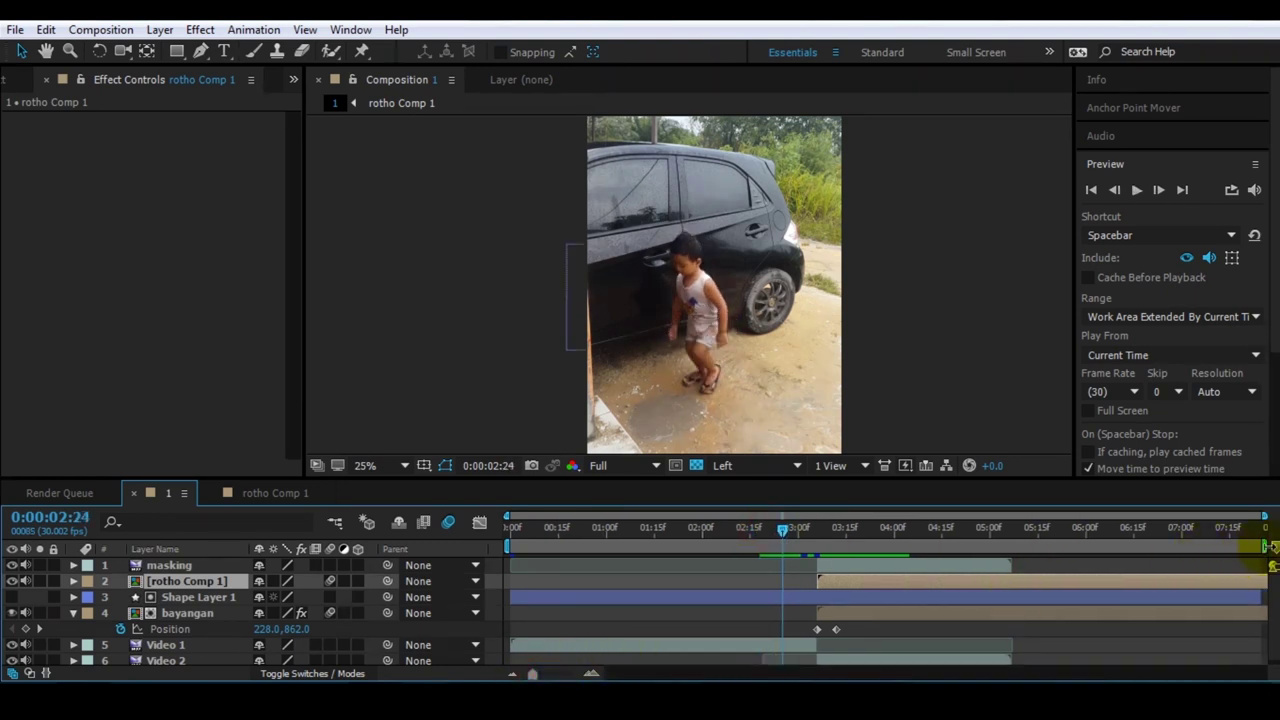
drag(1268, 547, 1016, 550)
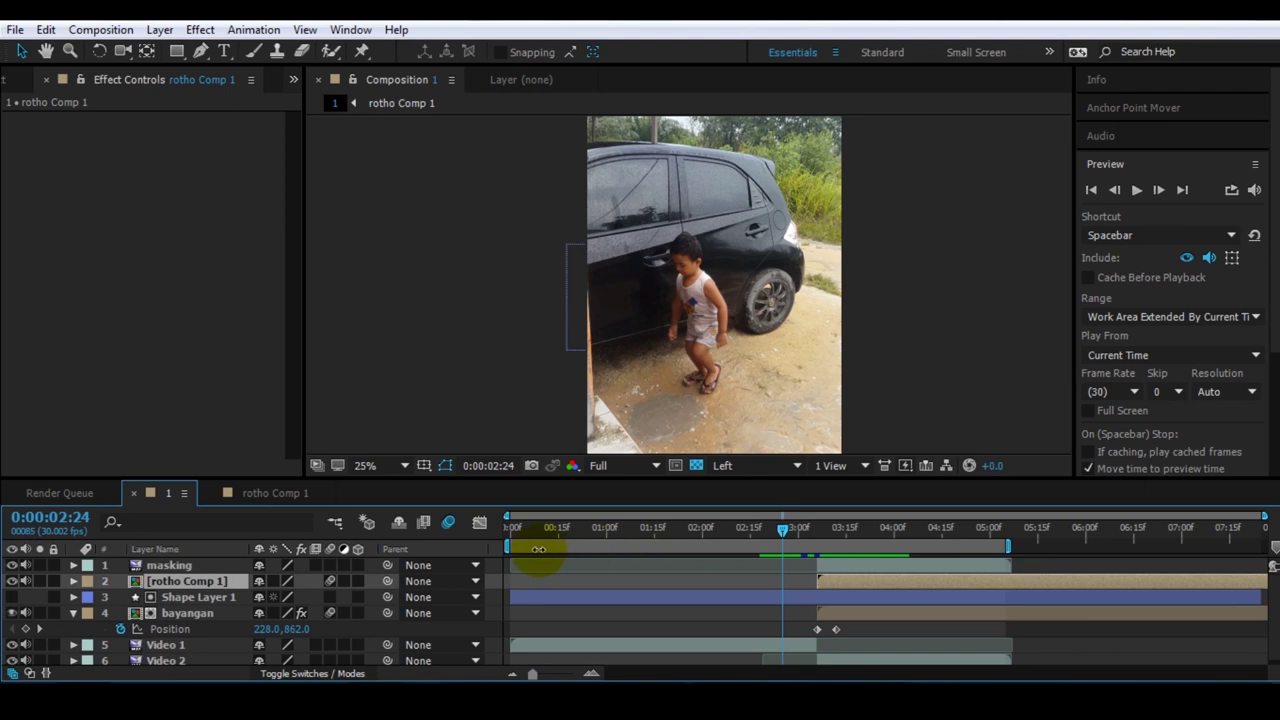
drag(488, 545, 645, 550)
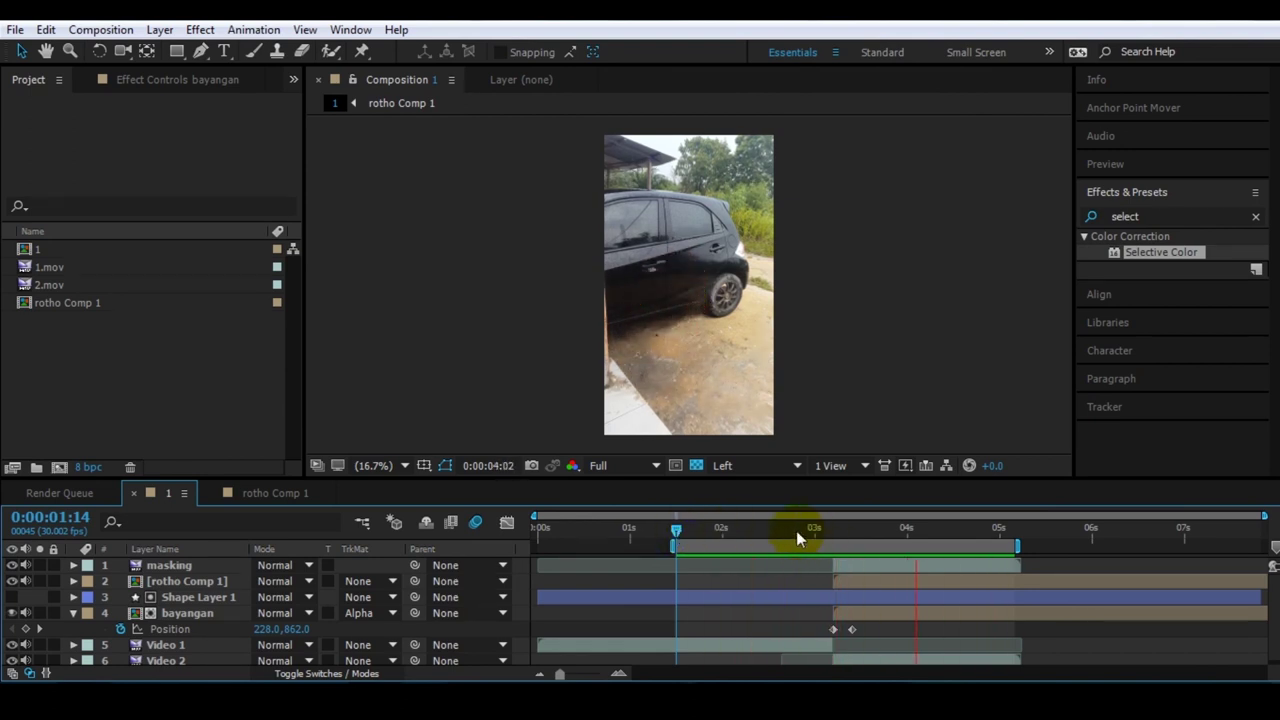
Step: Lower the bayangan reflection further at 3:08, then import water splash.mp4 into the project
drag(791, 534, 841, 544)
drag(699, 370, 699, 396)
key(ctrl+i)
click(822, 405)
click(764, 320)
drag(768, 344, 114, 406)
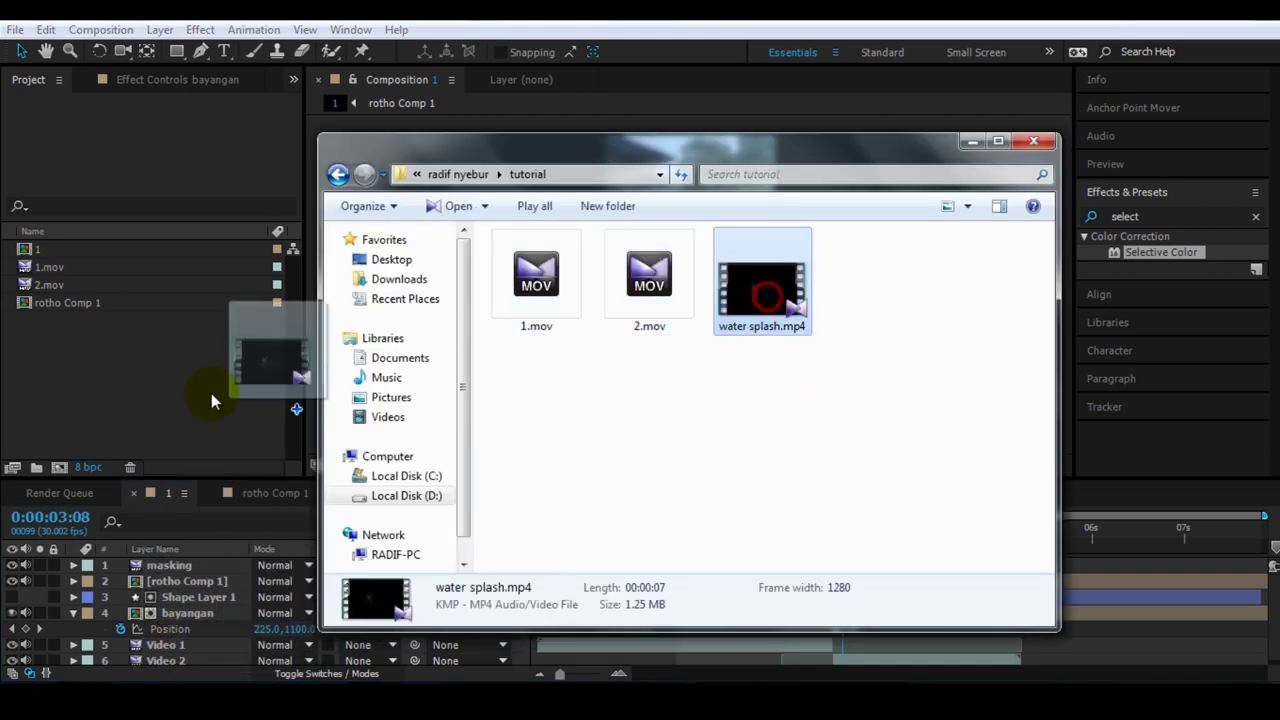
key(Return)
Step: Add water splash.mp4 as the top comp layer, solo it, and scrub its footage
drag(63, 319, 675, 380)
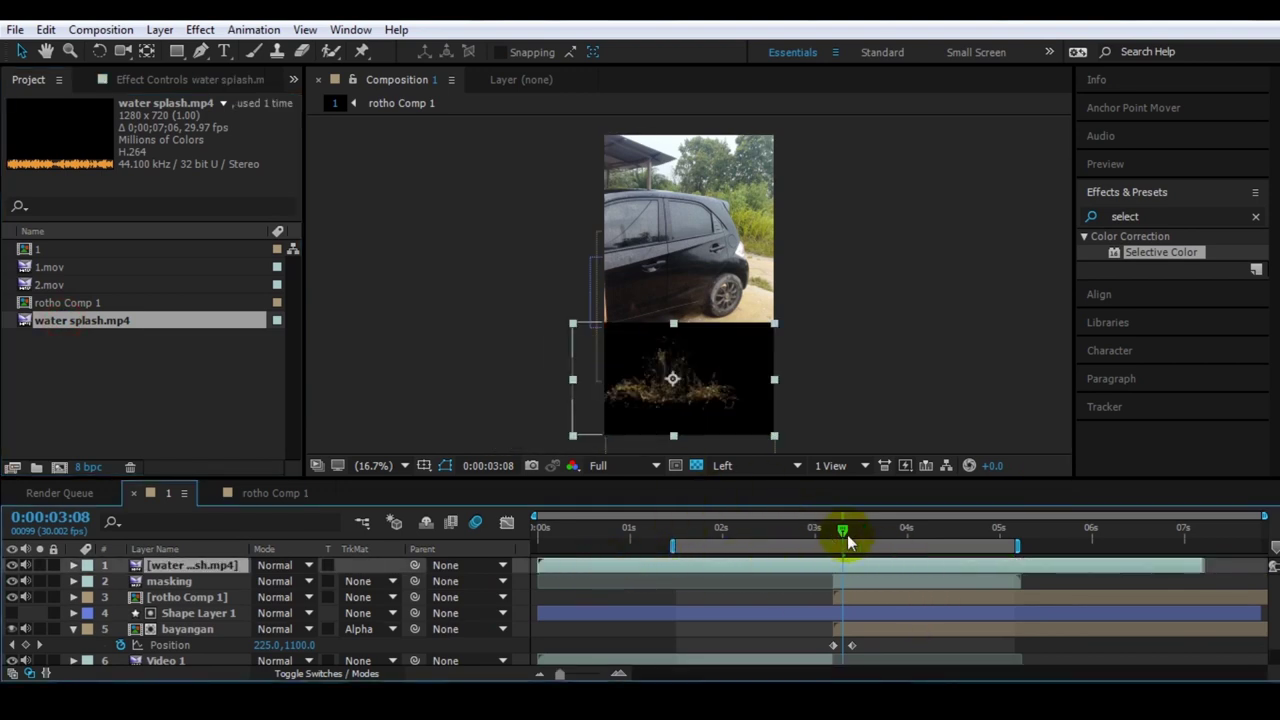
click(40, 565)
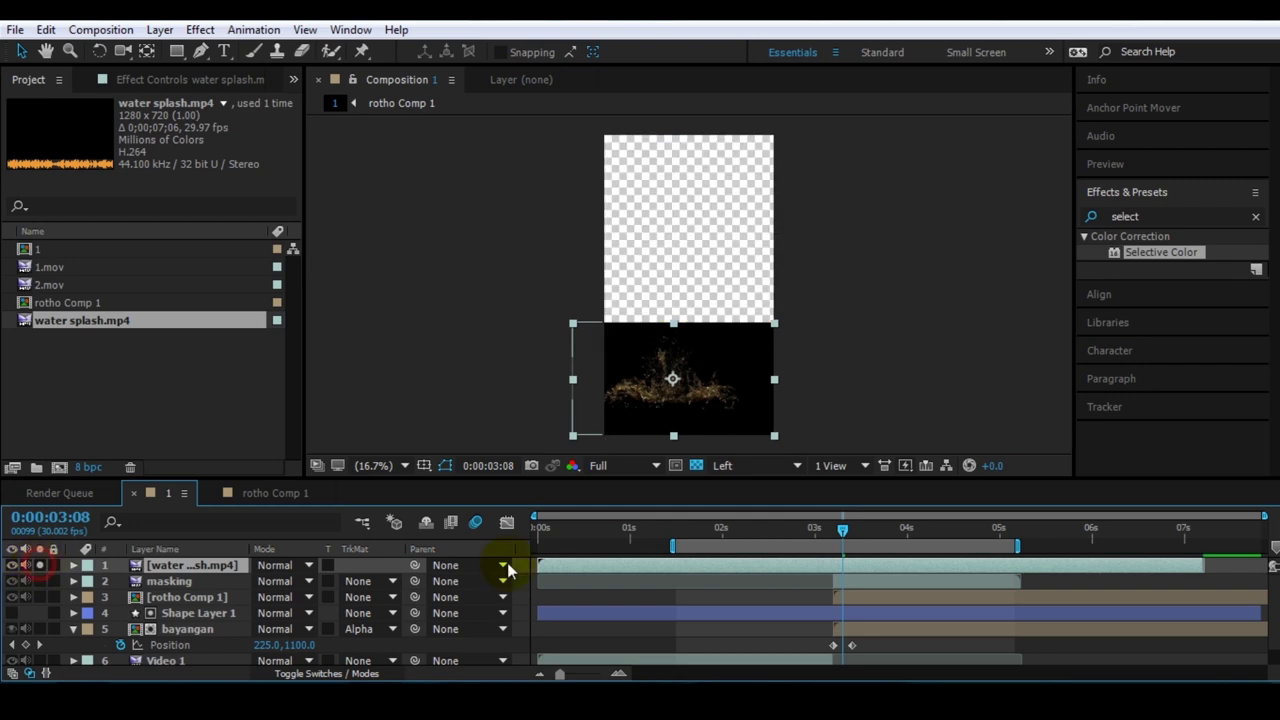
mouse_move(840, 532)
mouse_down()
mouse_move(625, 532)
mouse_move(785, 568)
mouse_move(700, 554)
mouse_up()
Step: Undo an accidental splash duplicate and slide the water splash layer to start at 0:00:03:05
click(682, 568)
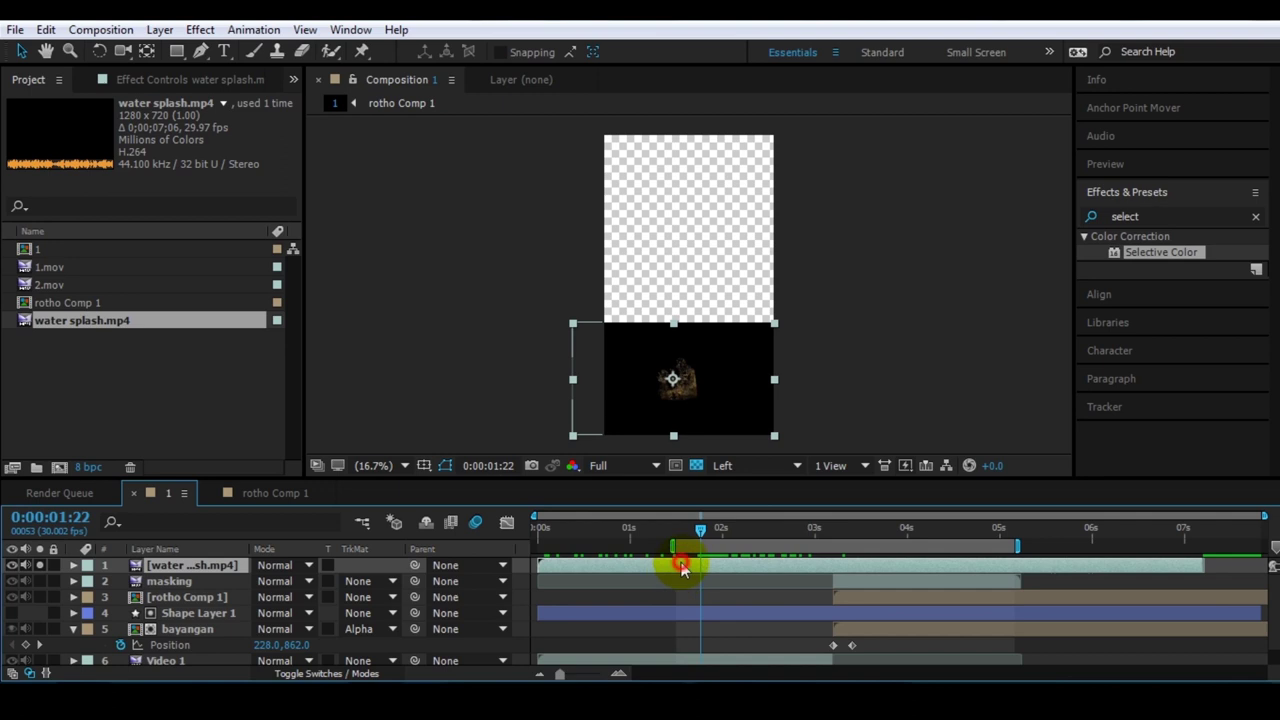
key(ctrl+d)
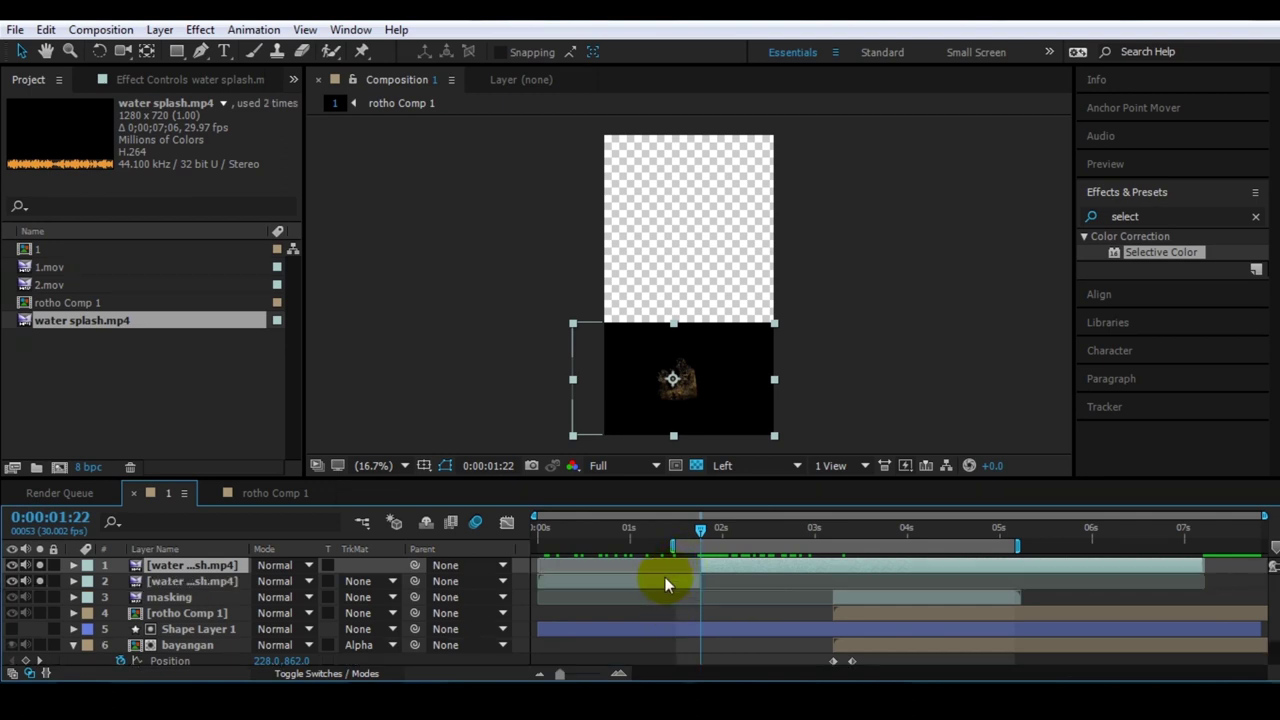
key(ctrl+z)
click(720, 553)
drag(720, 553, 1009, 559)
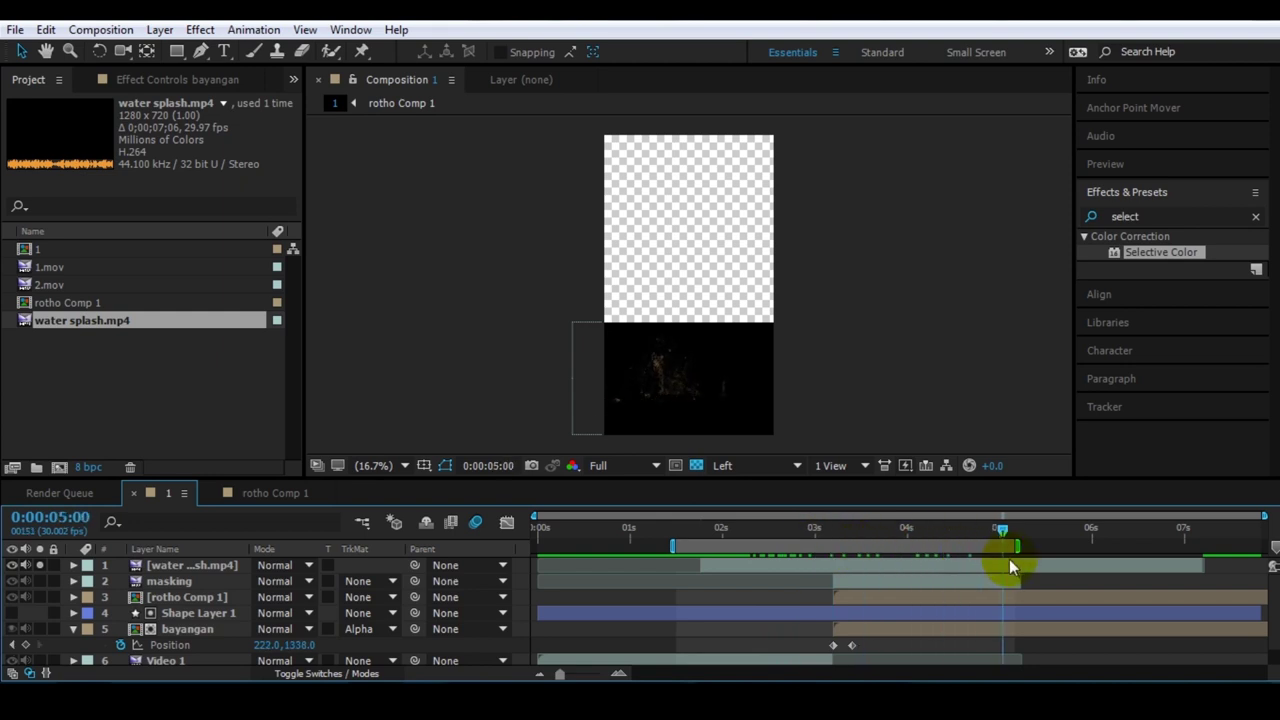
drag(1100, 572, 807, 564)
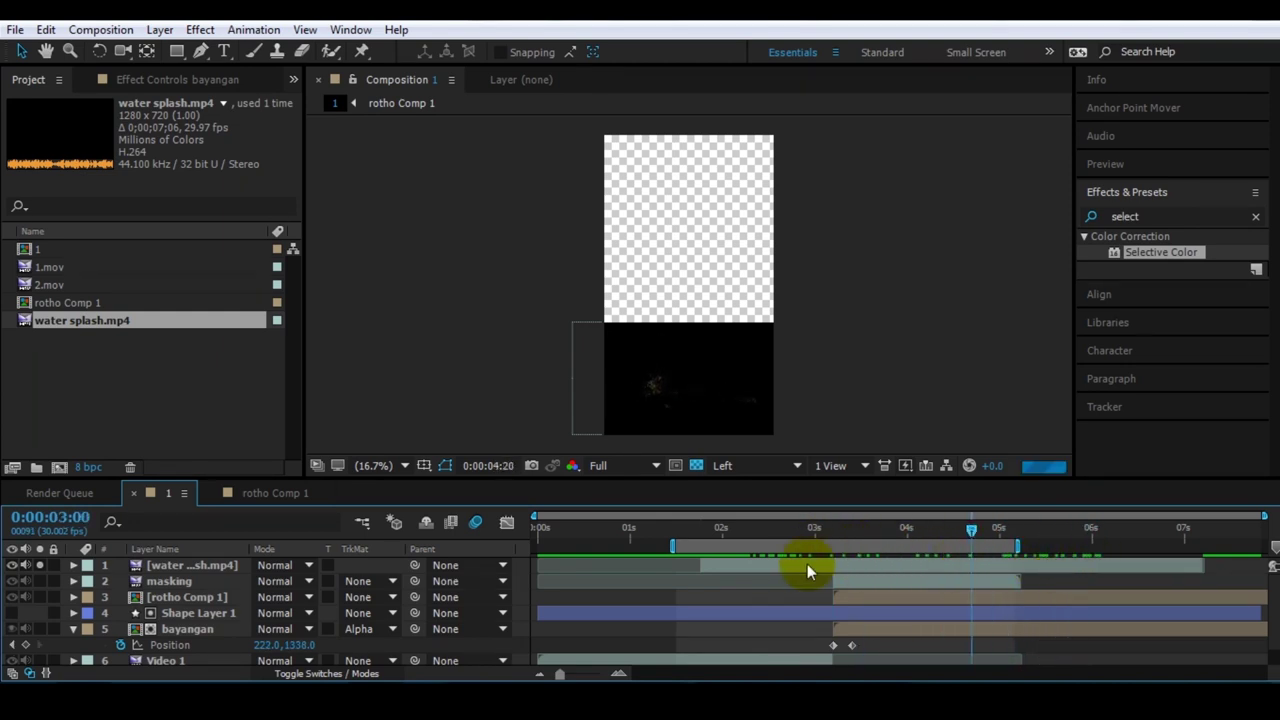
click(708, 565)
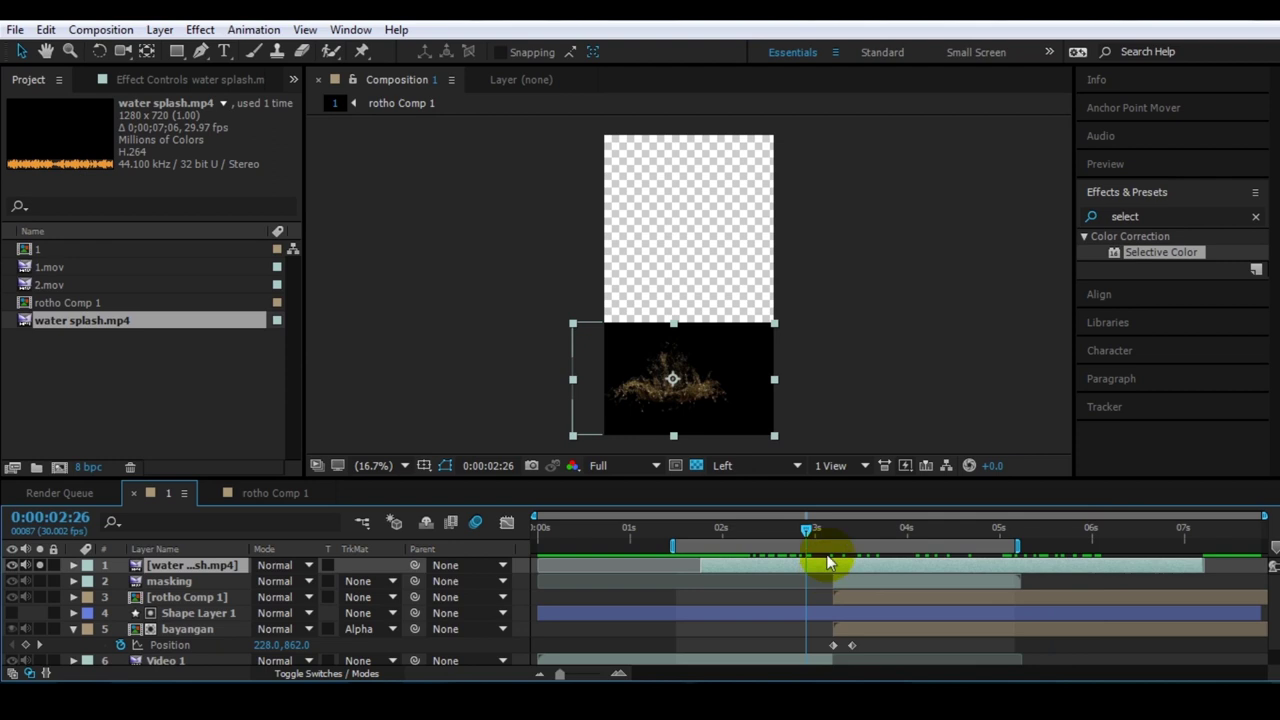
drag(810, 533, 835, 538)
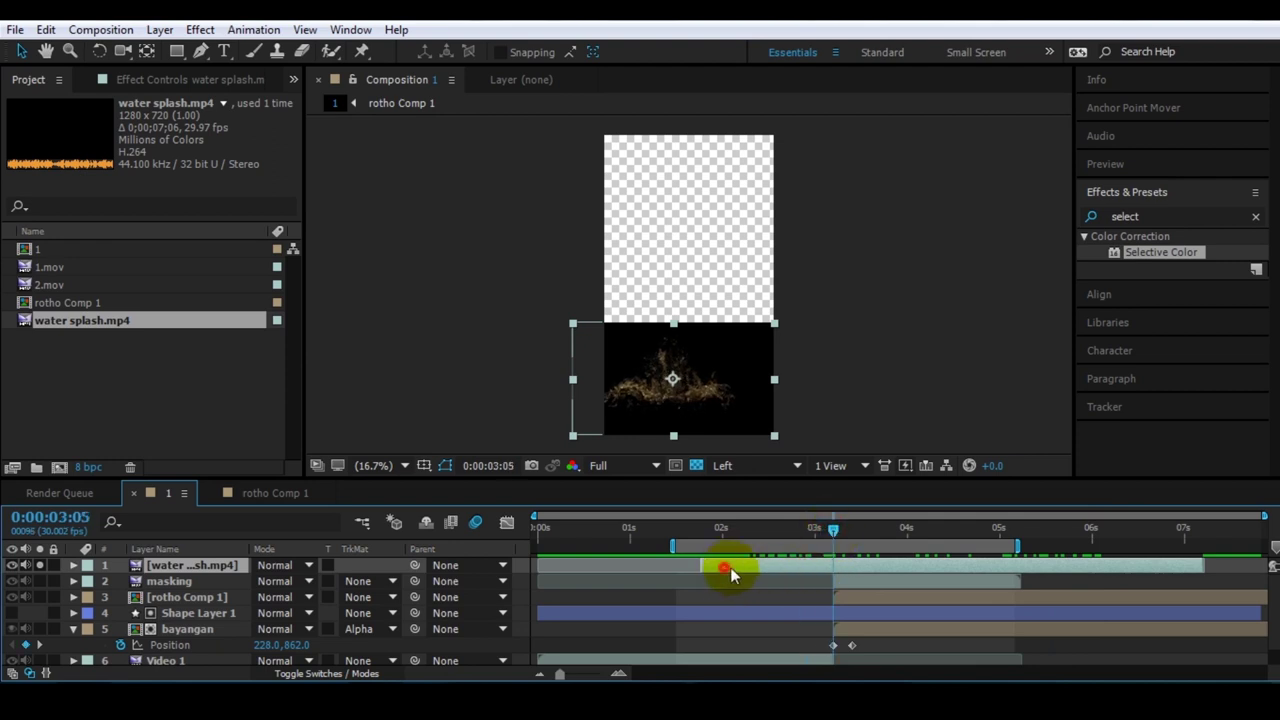
drag(730, 567, 856, 566)
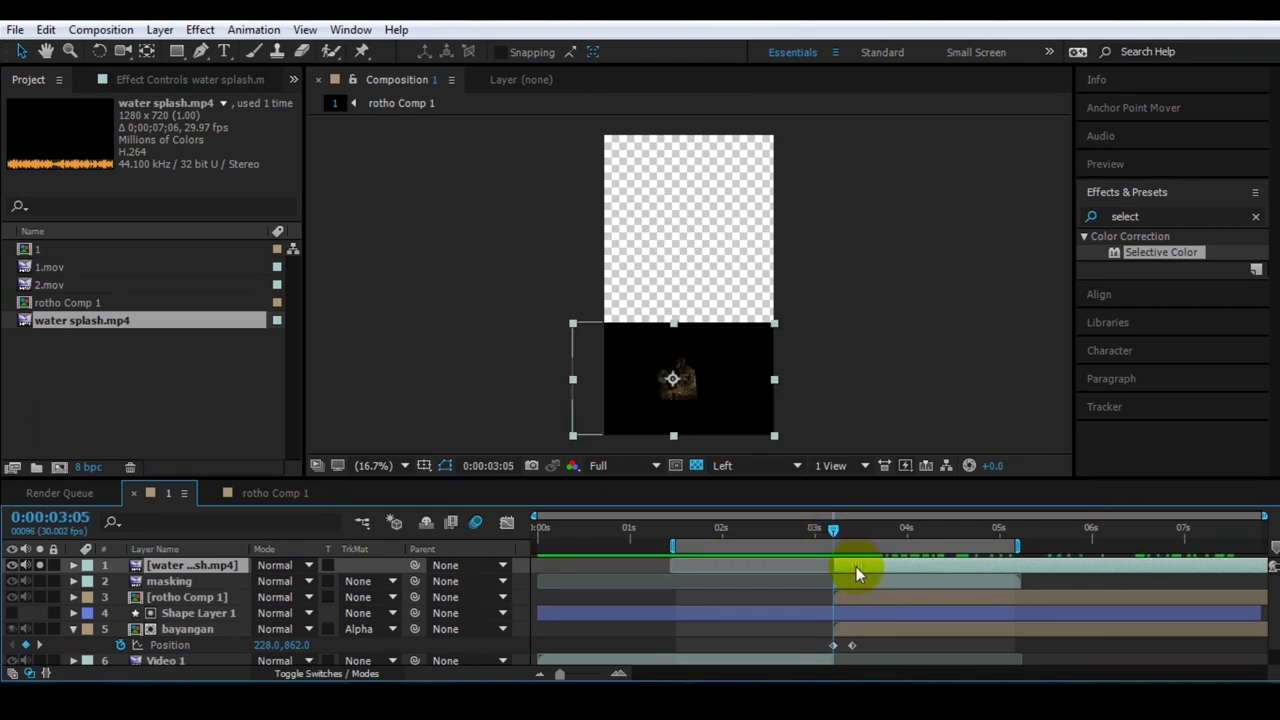
Step: Unsolo the splash, move it onto the boy's feet over the car, and set Screen mode
click(41, 566)
drag(661, 418, 755, 320)
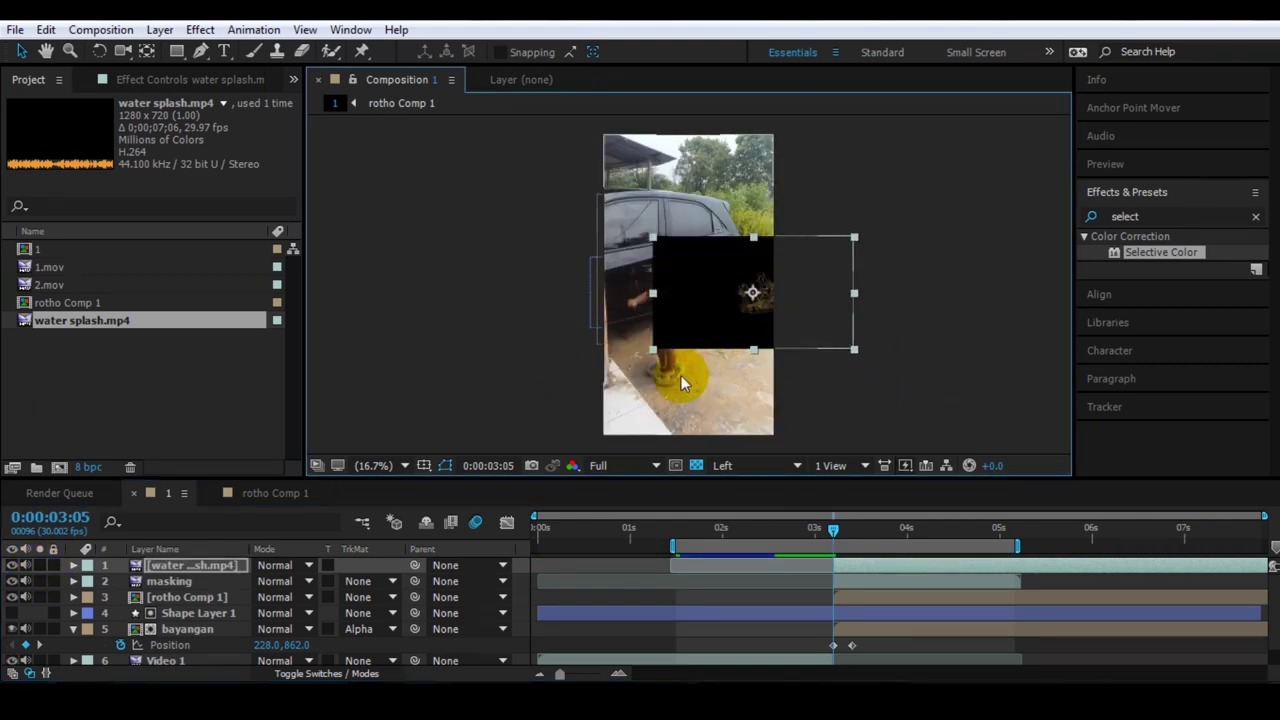
mouse_move(753, 294)
mouse_down()
mouse_move(662, 377)
mouse_move(678, 376)
mouse_up()
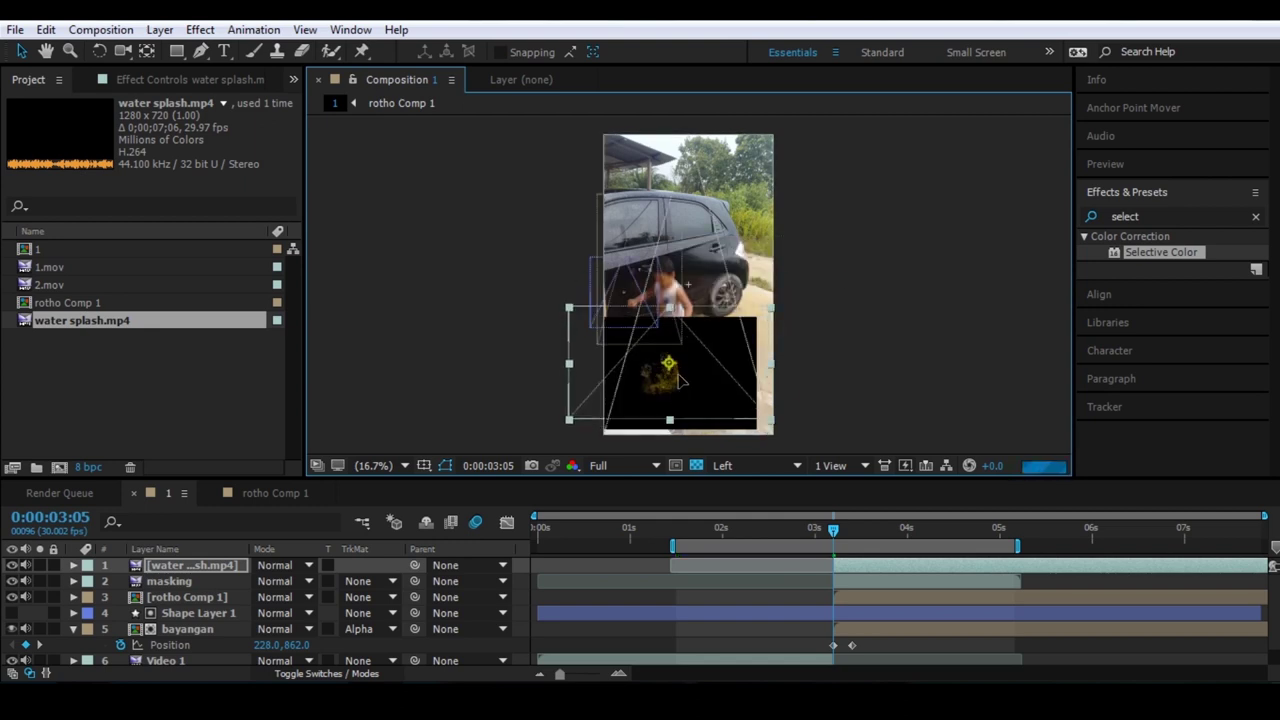
click(276, 565)
click(356, 305)
Step: Nudge the water splash slightly with the Selection tool so it sits under the boy's feet
scroll(688, 371, up, 2)
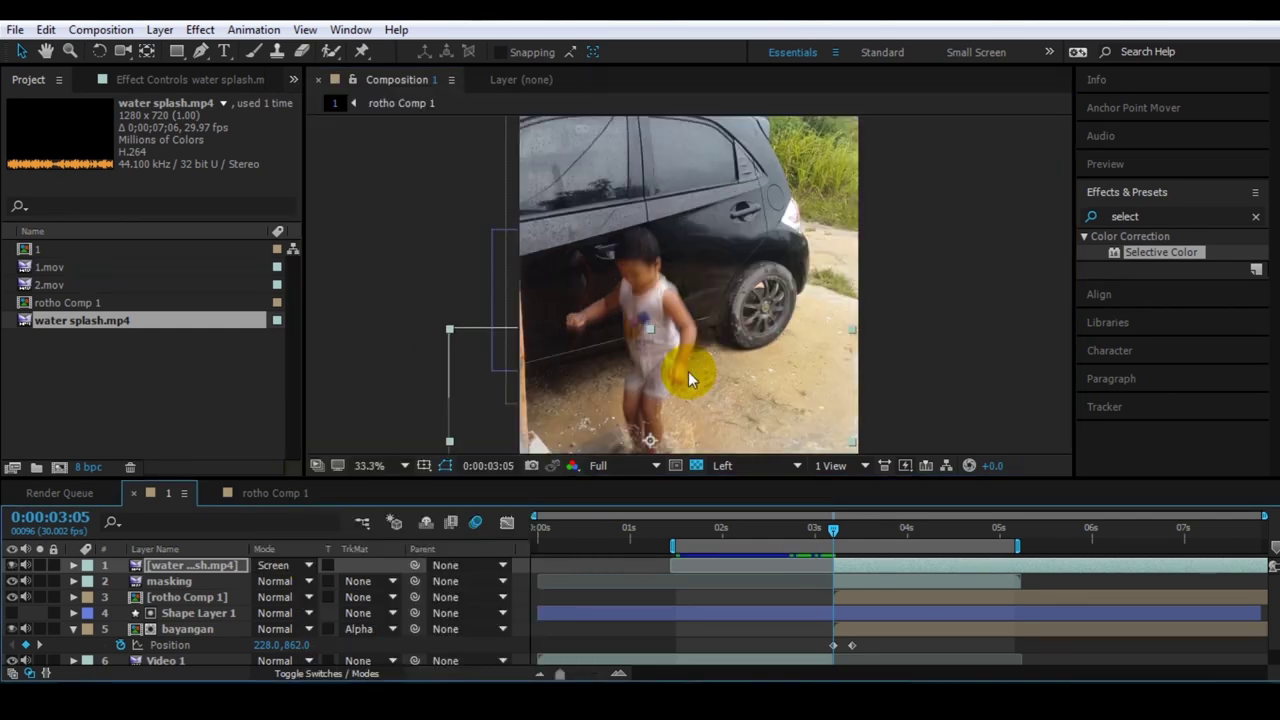
key(v)
drag(711, 352, 698, 358)
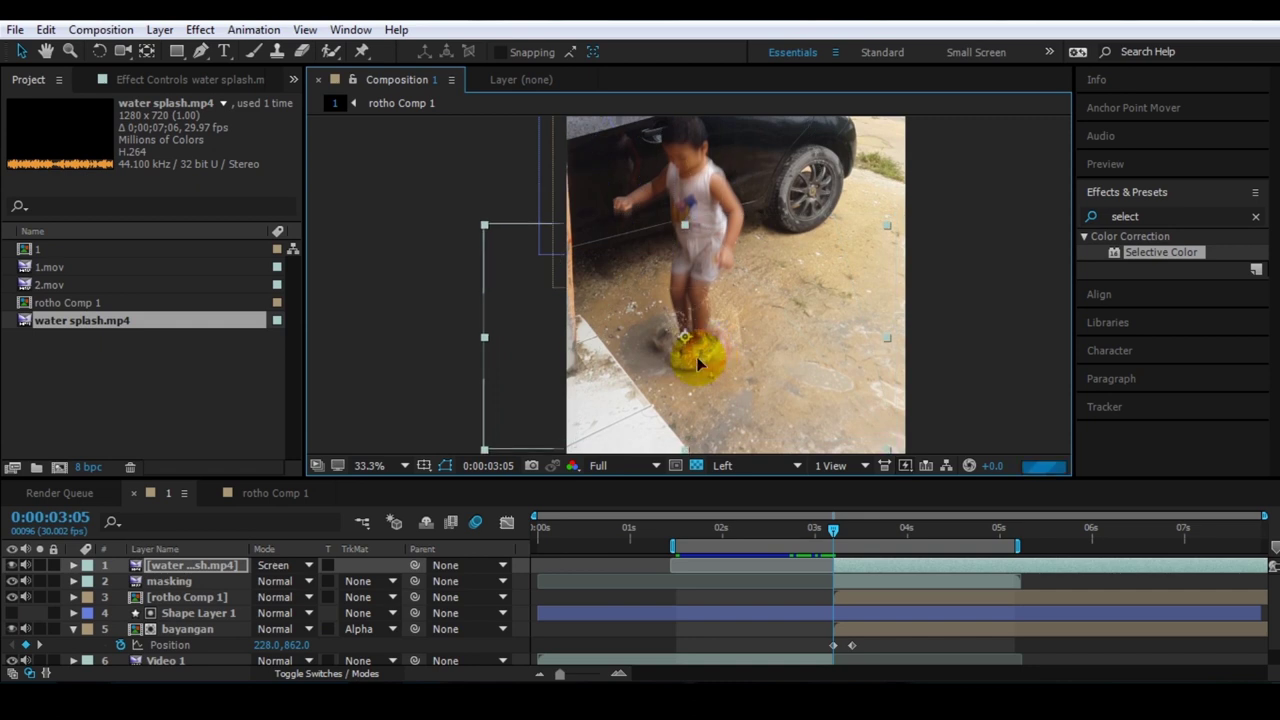
Step: Step through 0:00:02:28–0:00:03:07 and preview the splash bursting around the boy's feet
click(855, 564)
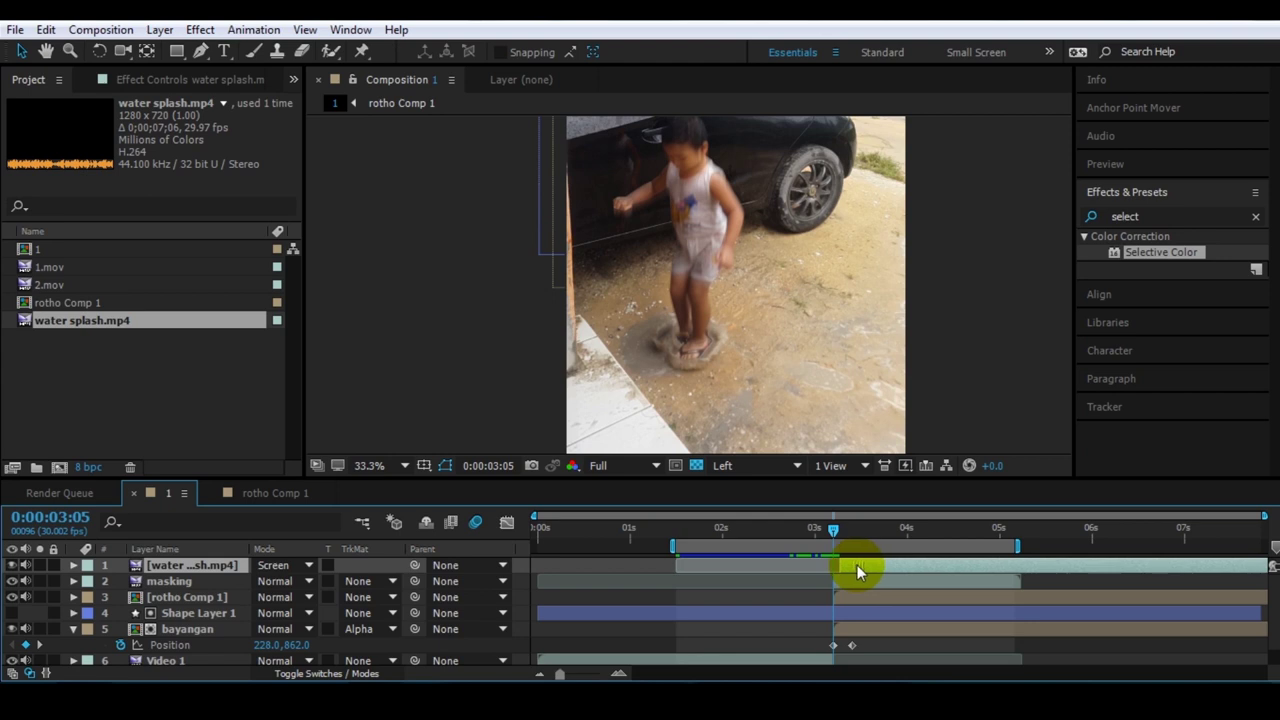
drag(835, 540, 844, 538)
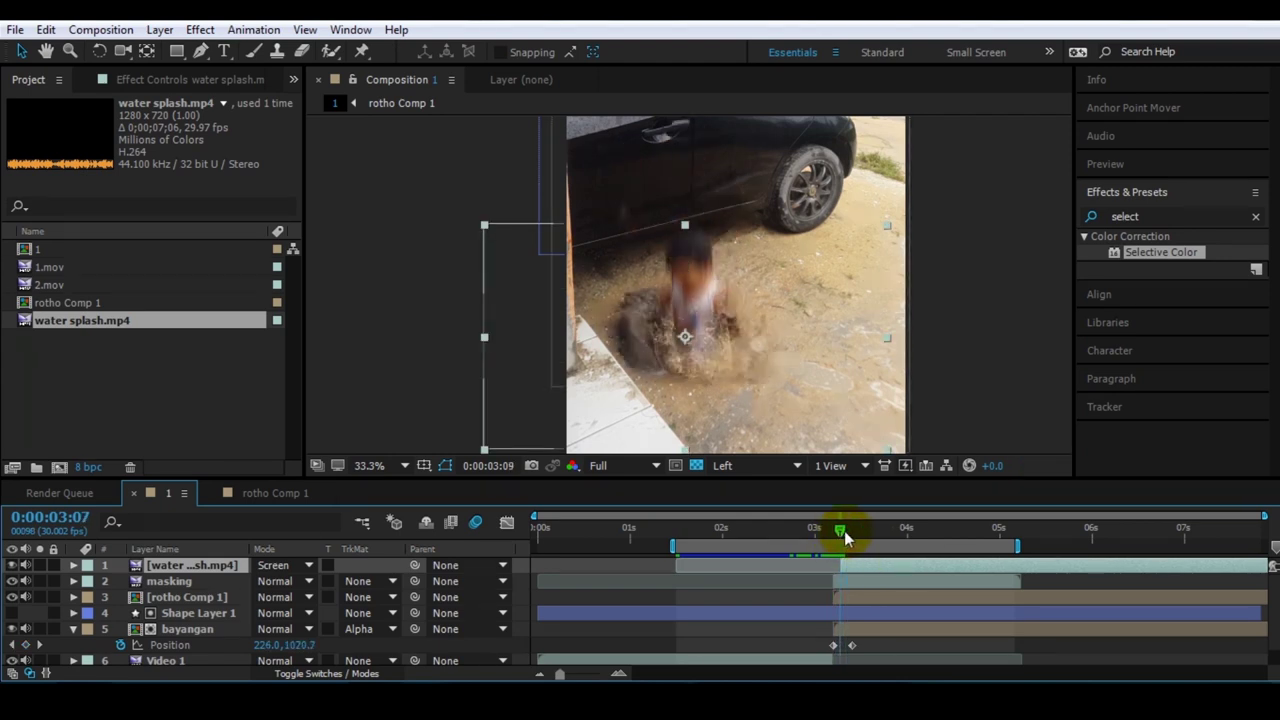
key(Page_Down)
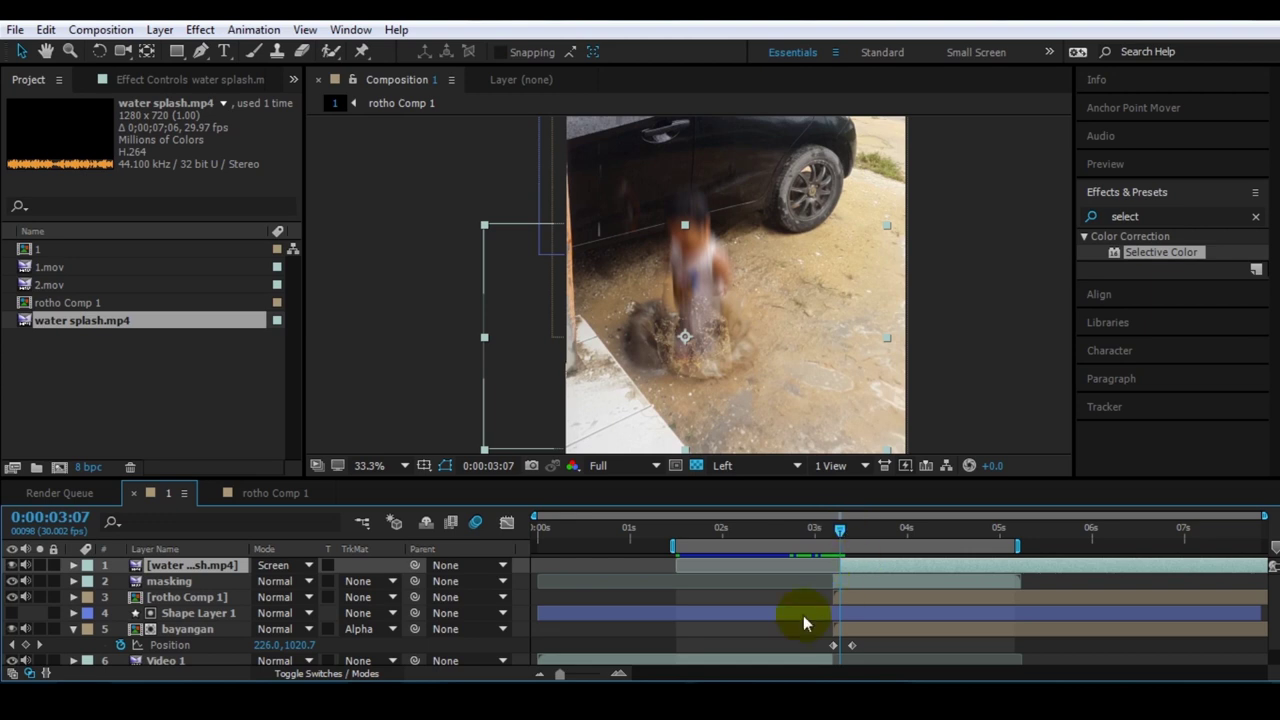
drag(841, 533, 838, 537)
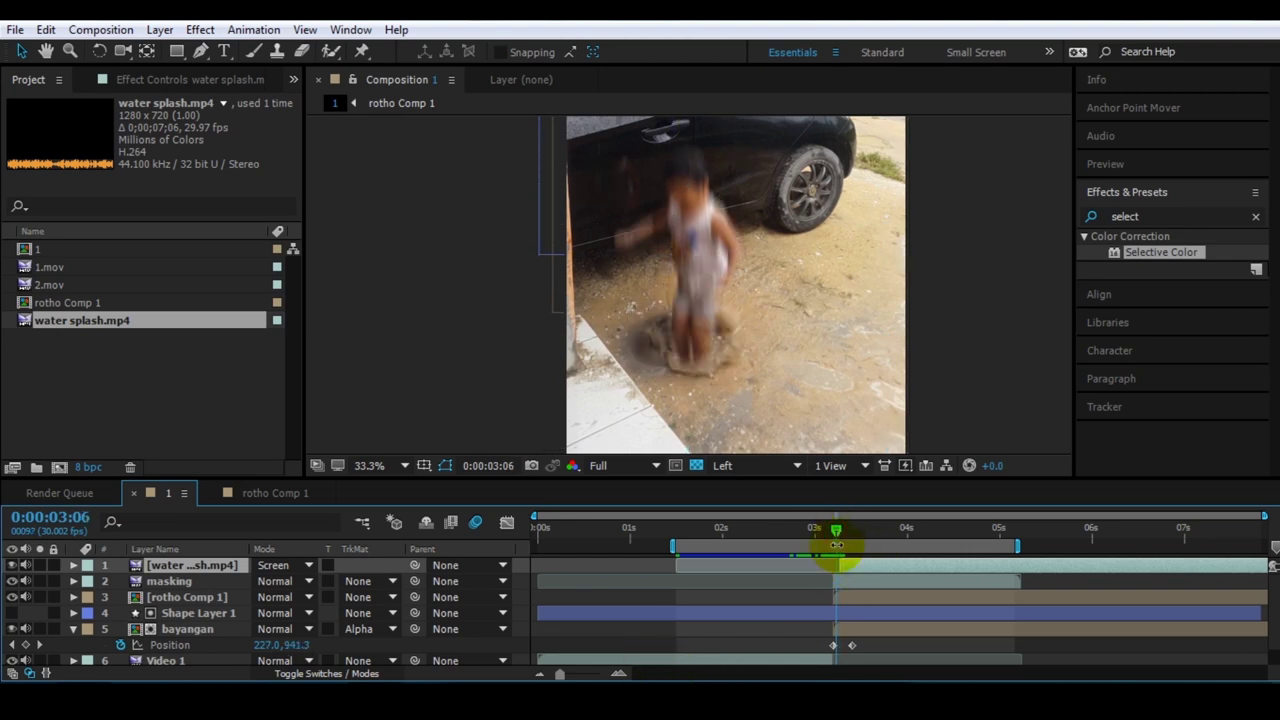
click(853, 570)
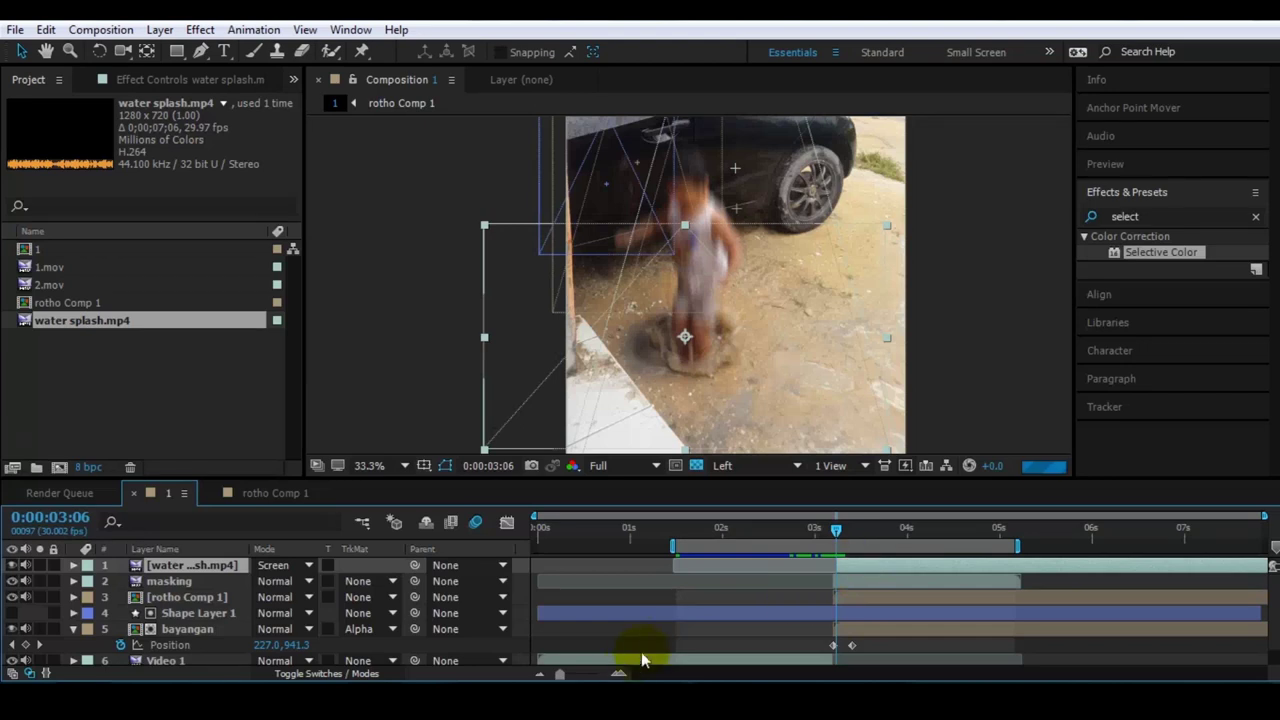
click(618, 673)
click(539, 673)
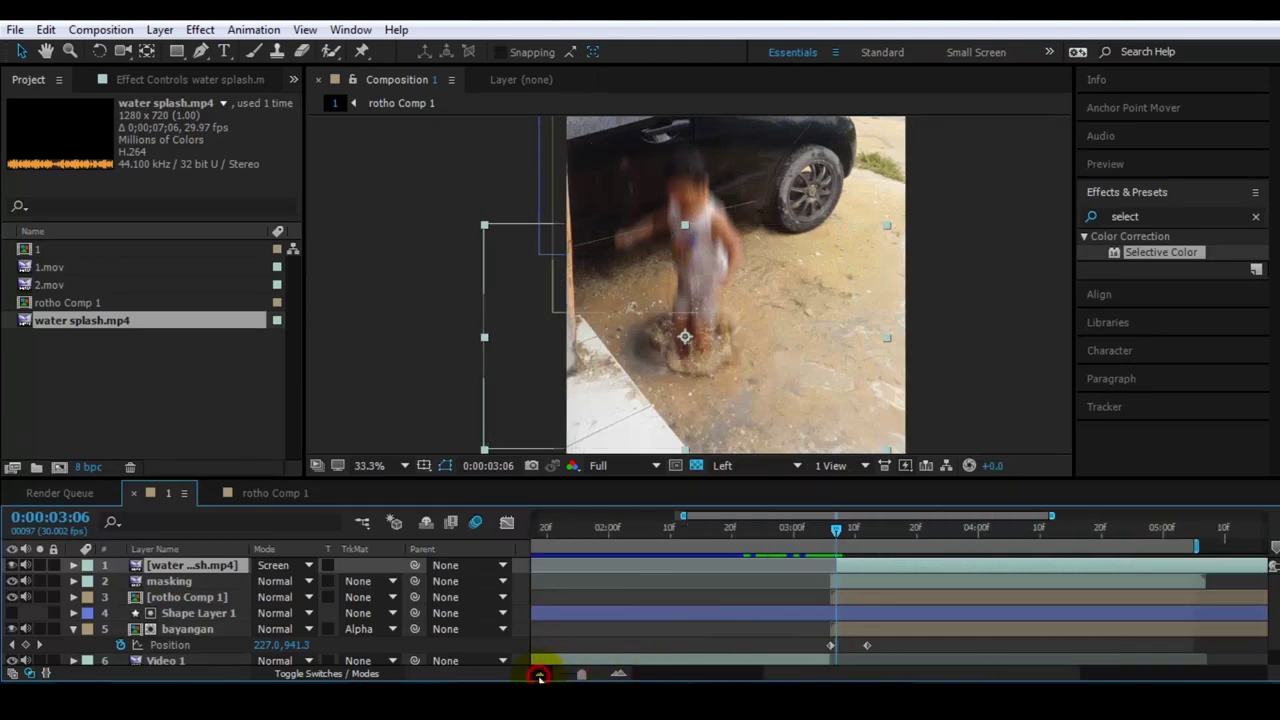
drag(837, 535, 834, 538)
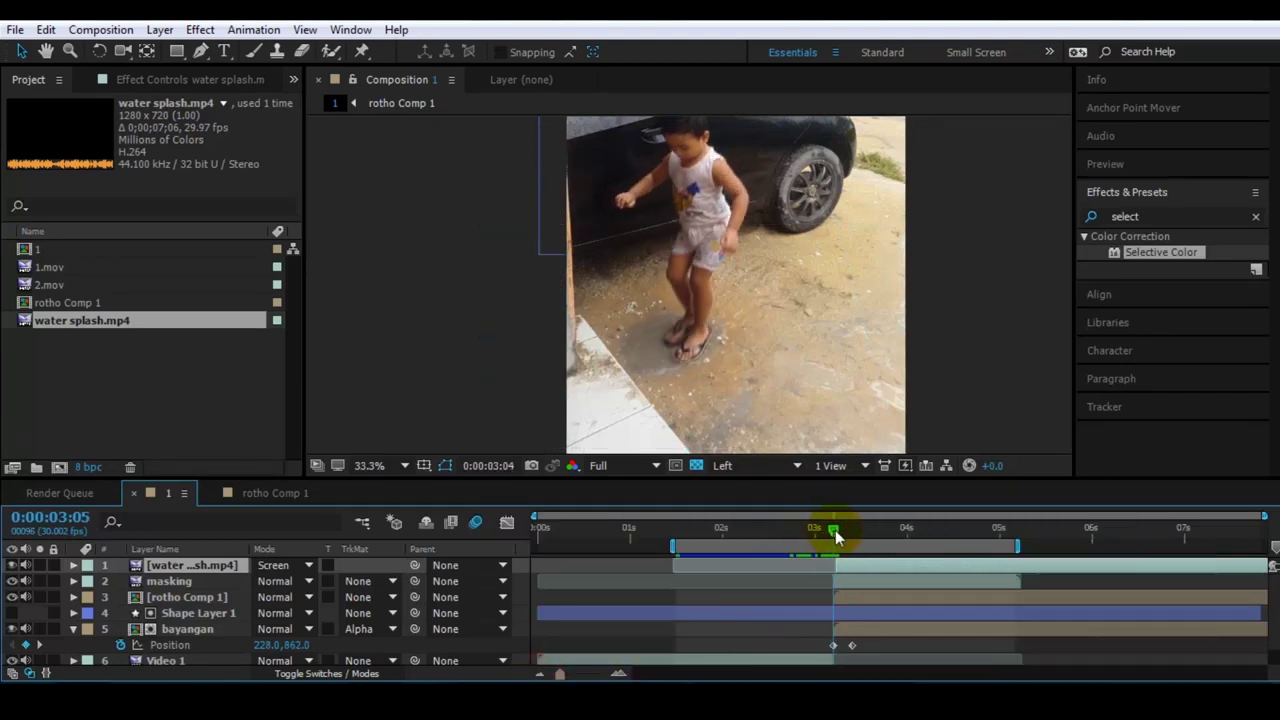
click(556, 674)
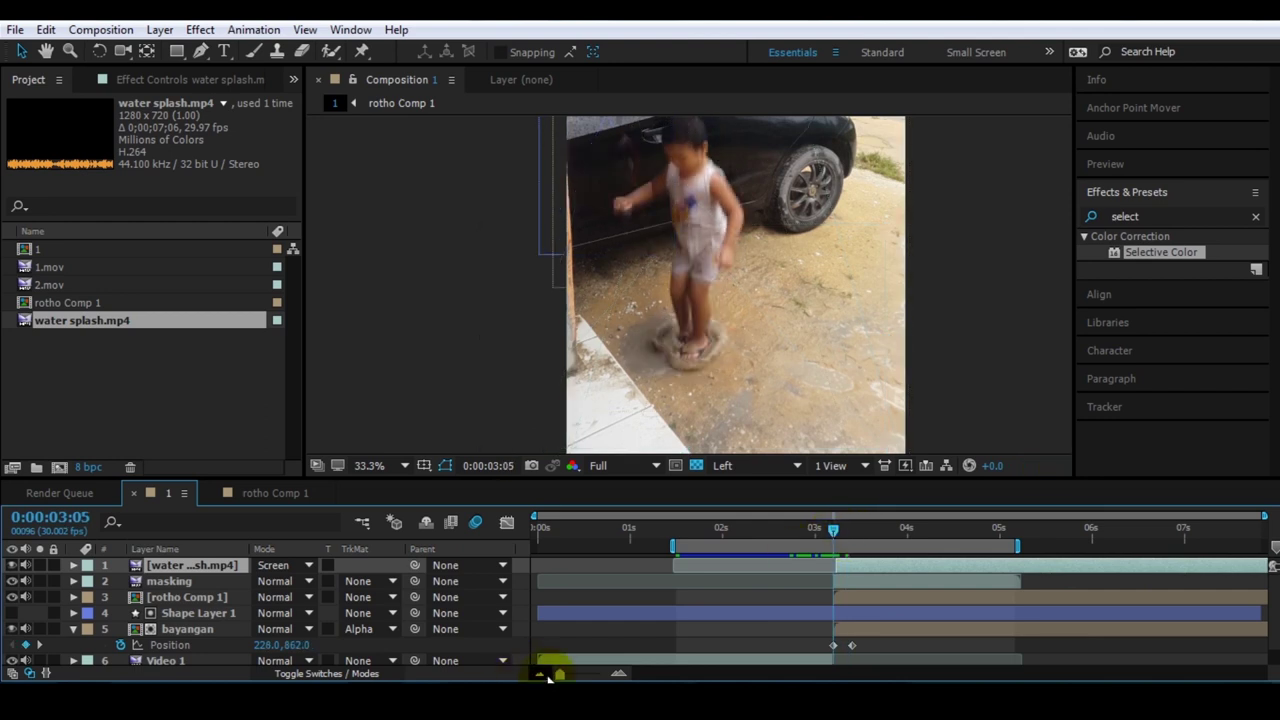
drag(833, 530, 812, 531)
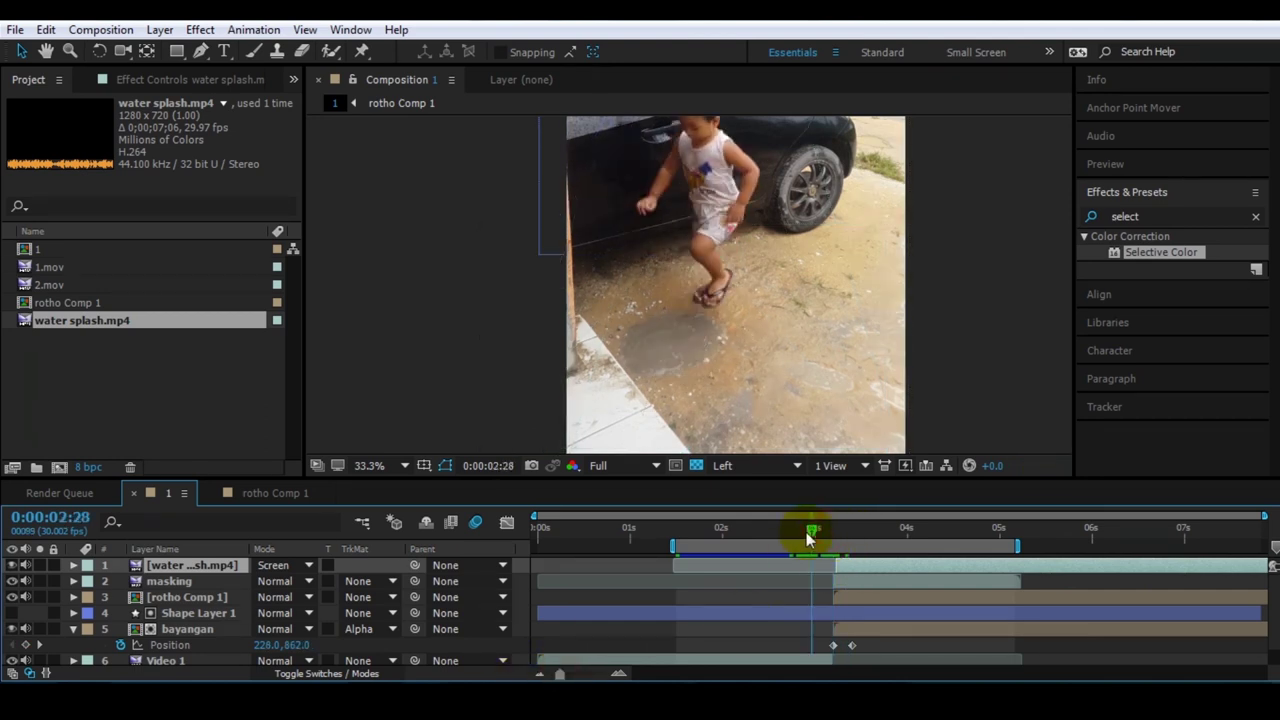
key(space)
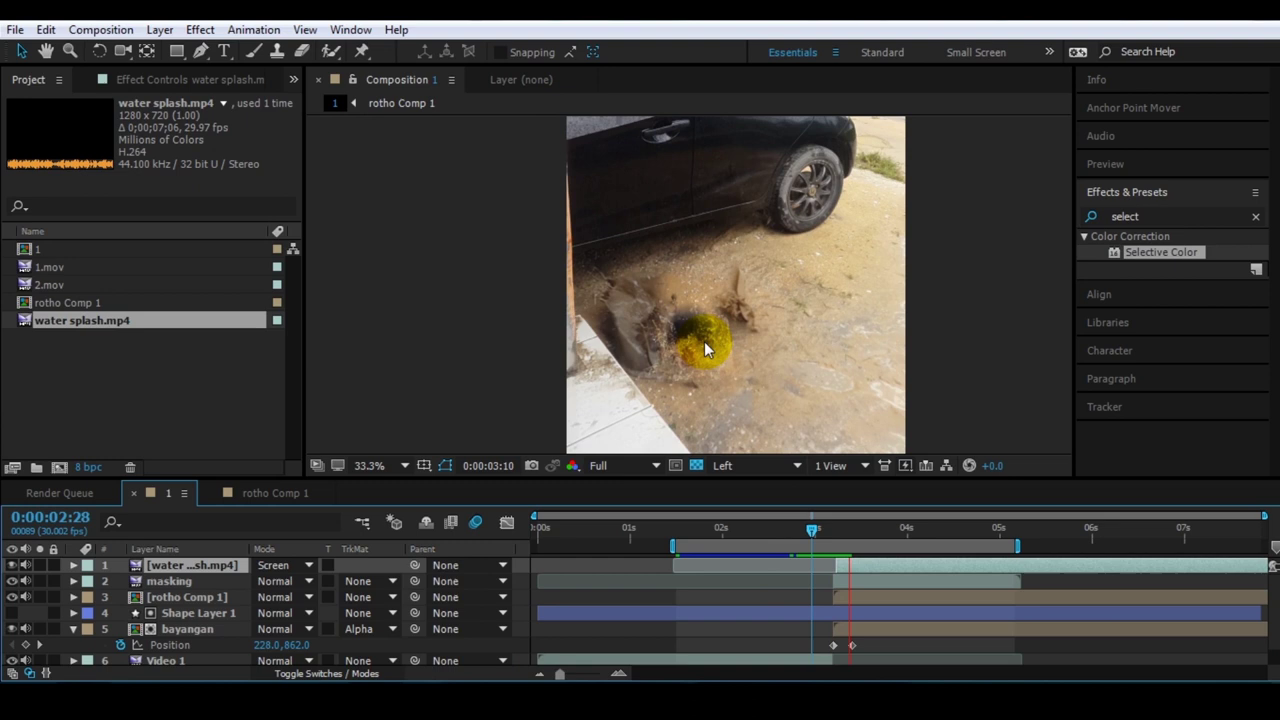
drag(814, 532, 840, 533)
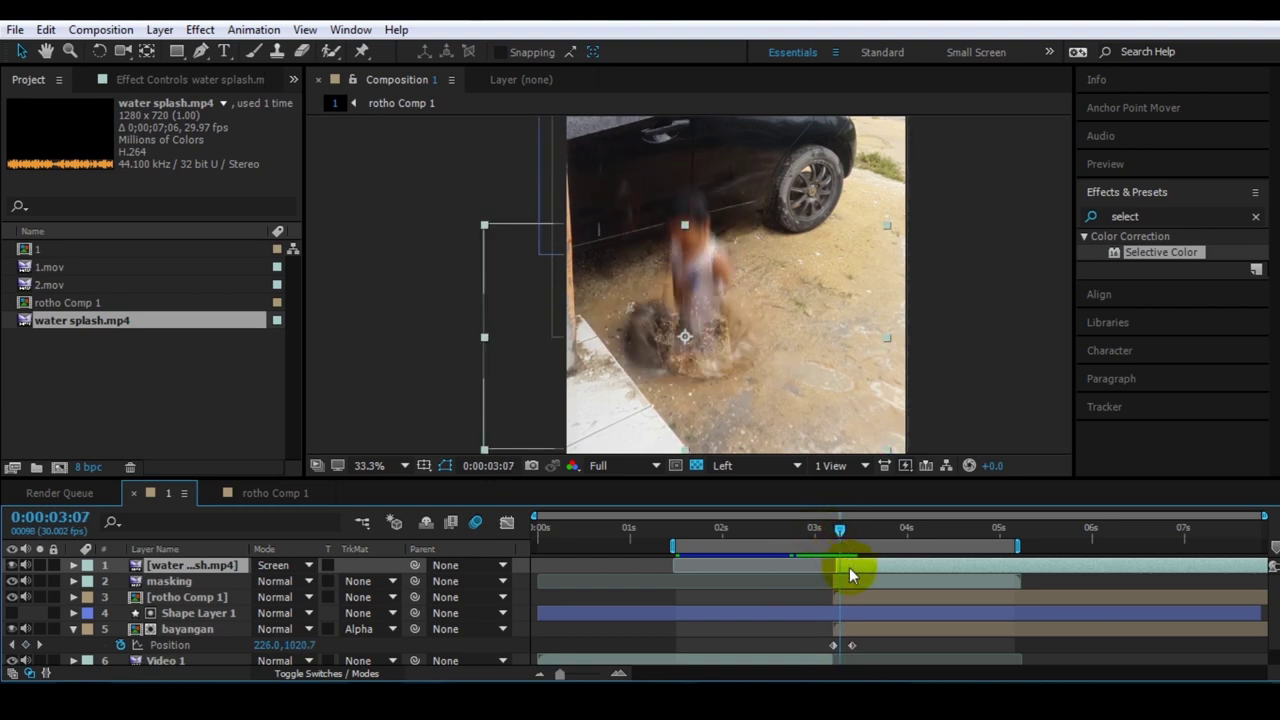
Step: Time-stretch the water splash layer shorter, then preview the faster splash from 0:00:03:05
right_click(849, 569)
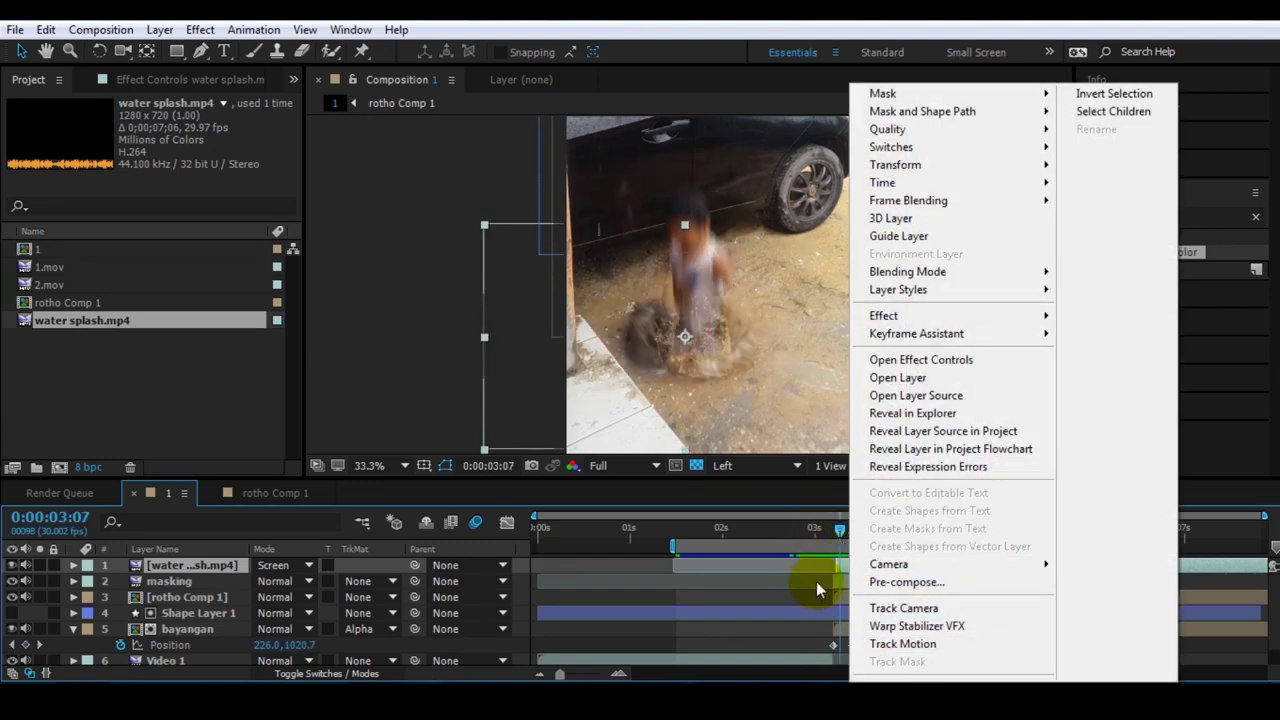
mouse_move(890, 182)
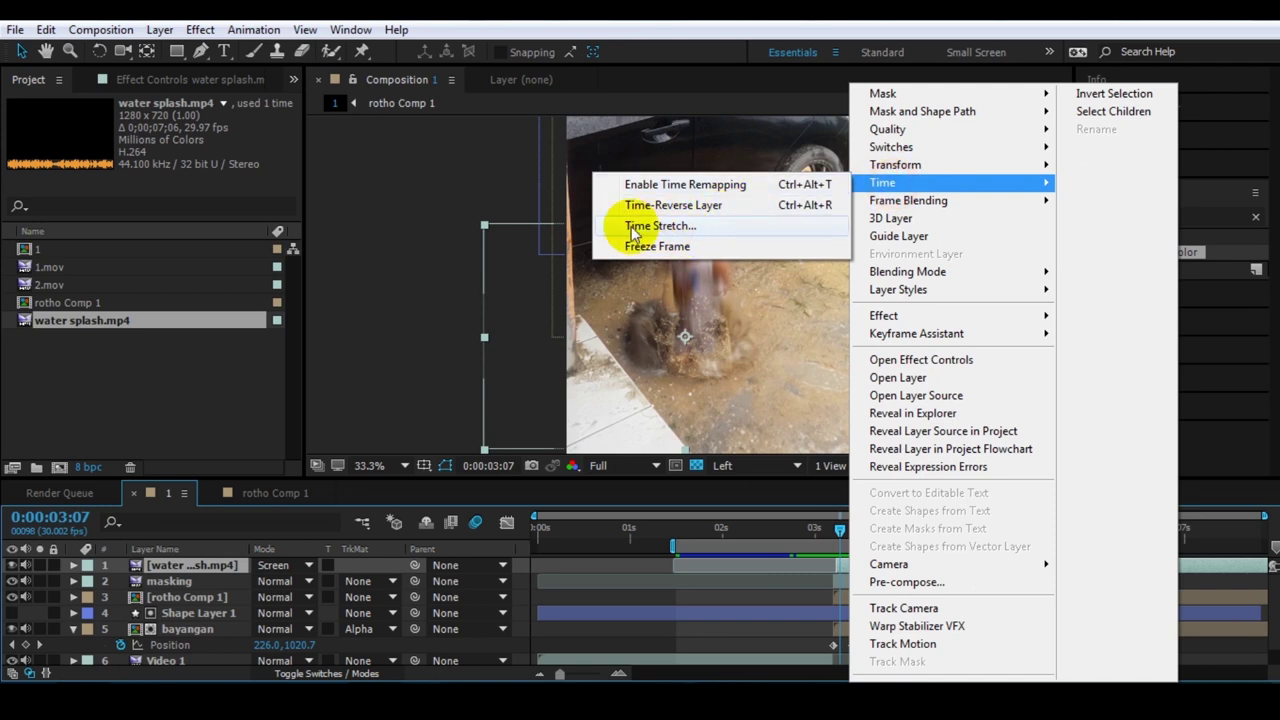
click(633, 228)
text(20)
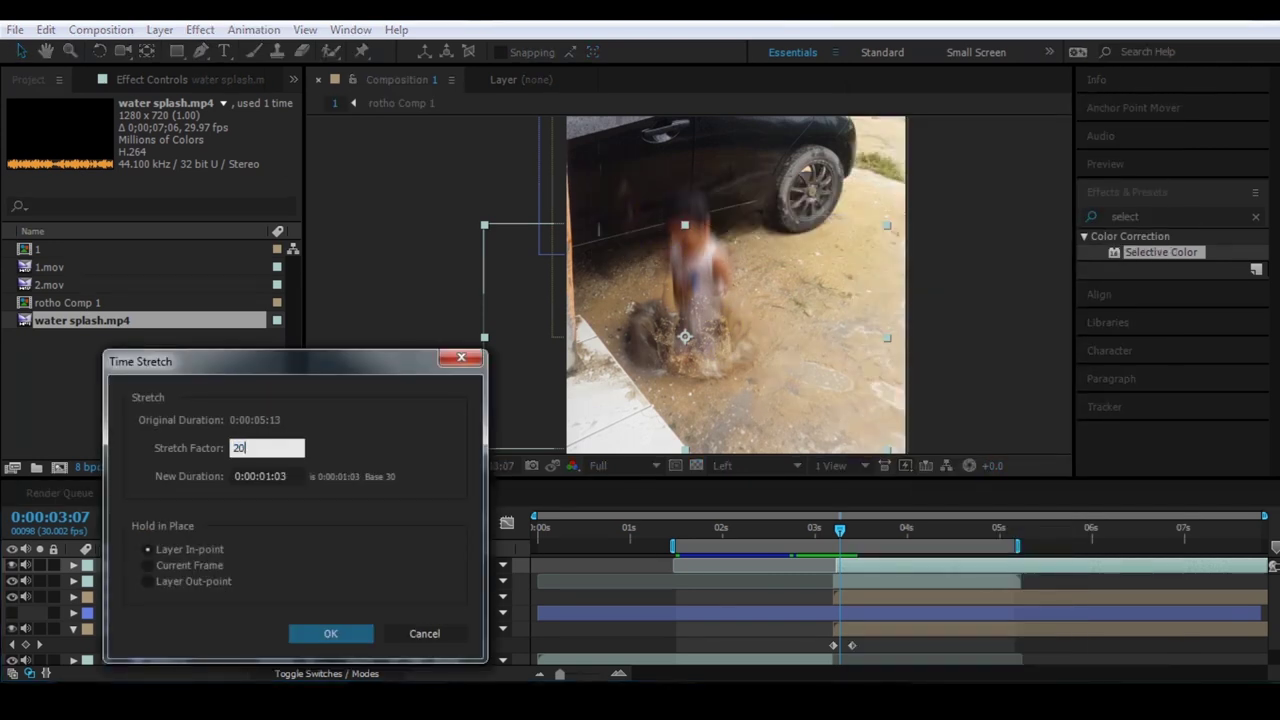
key(Return)
drag(846, 531, 828, 535)
key(space)
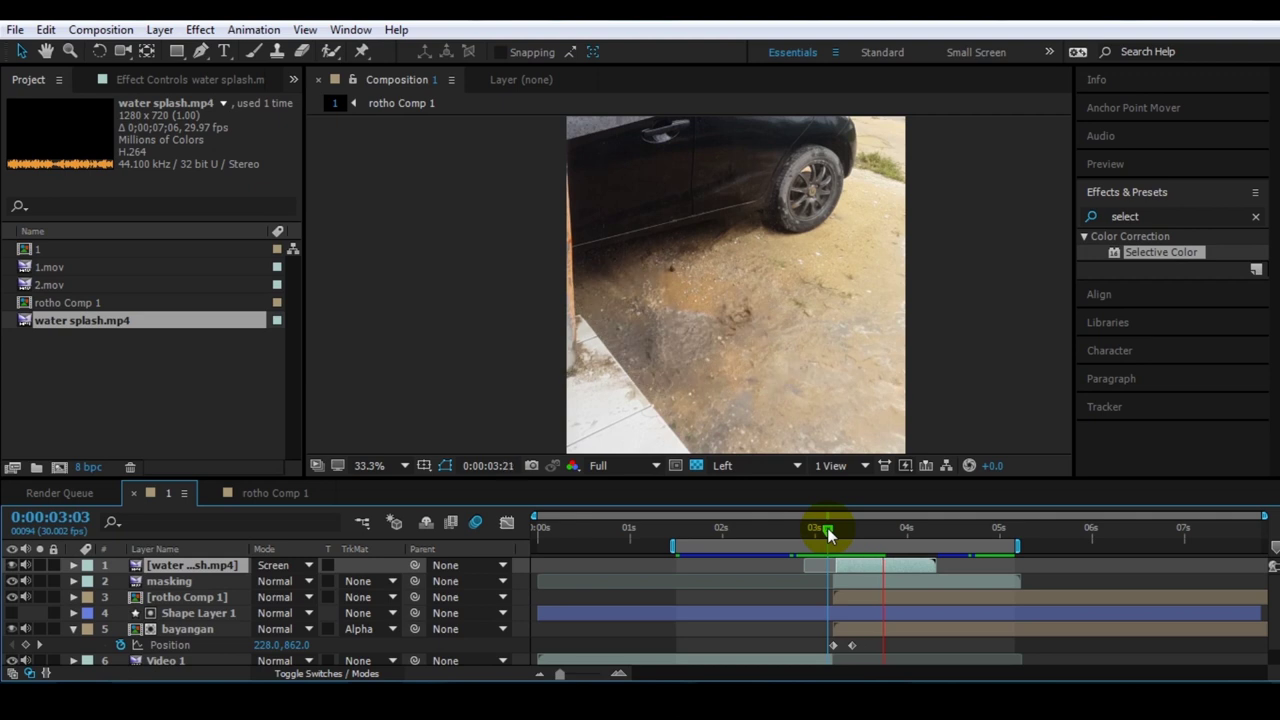
key(space)
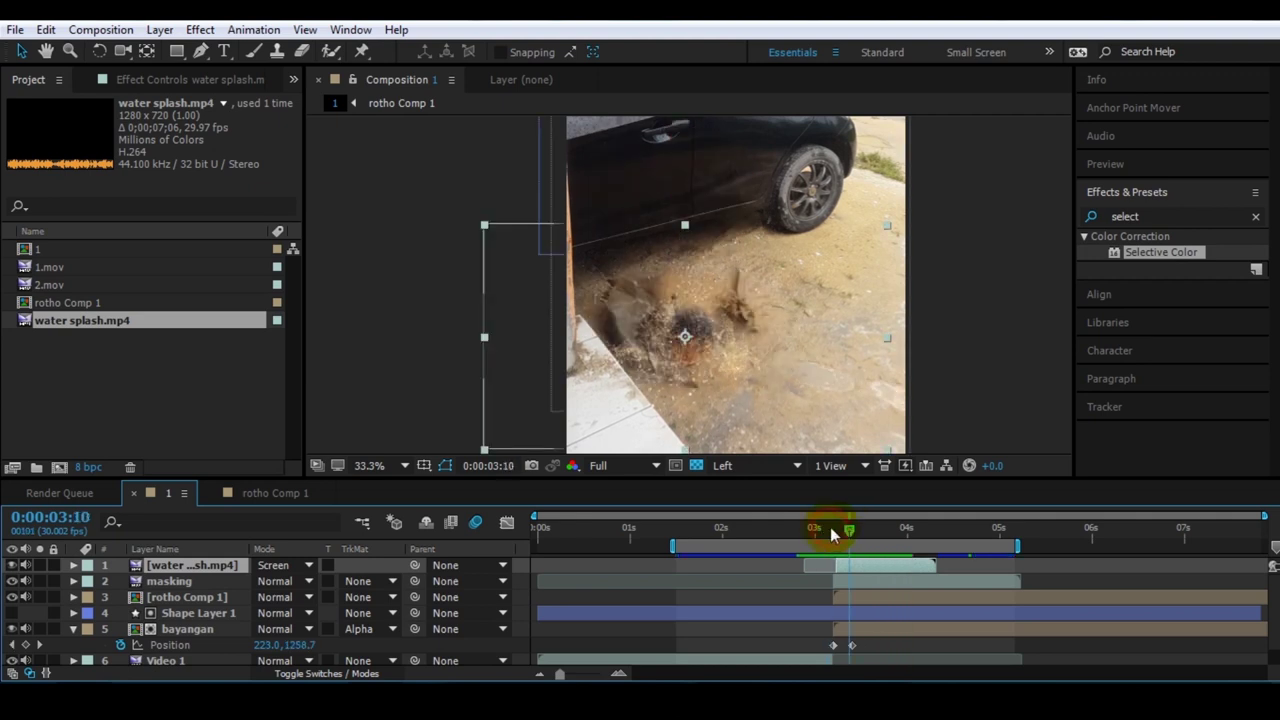
click(401, 466)
click(422, 146)
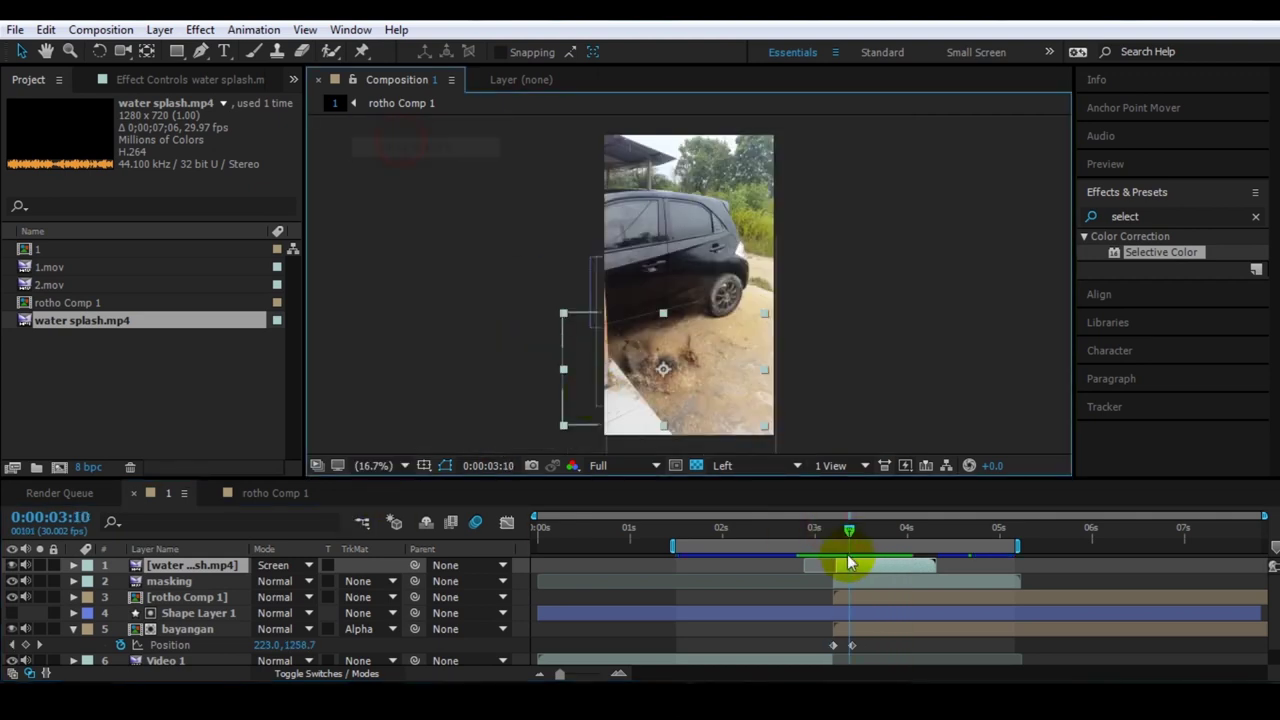
drag(826, 540, 817, 537)
key(space)
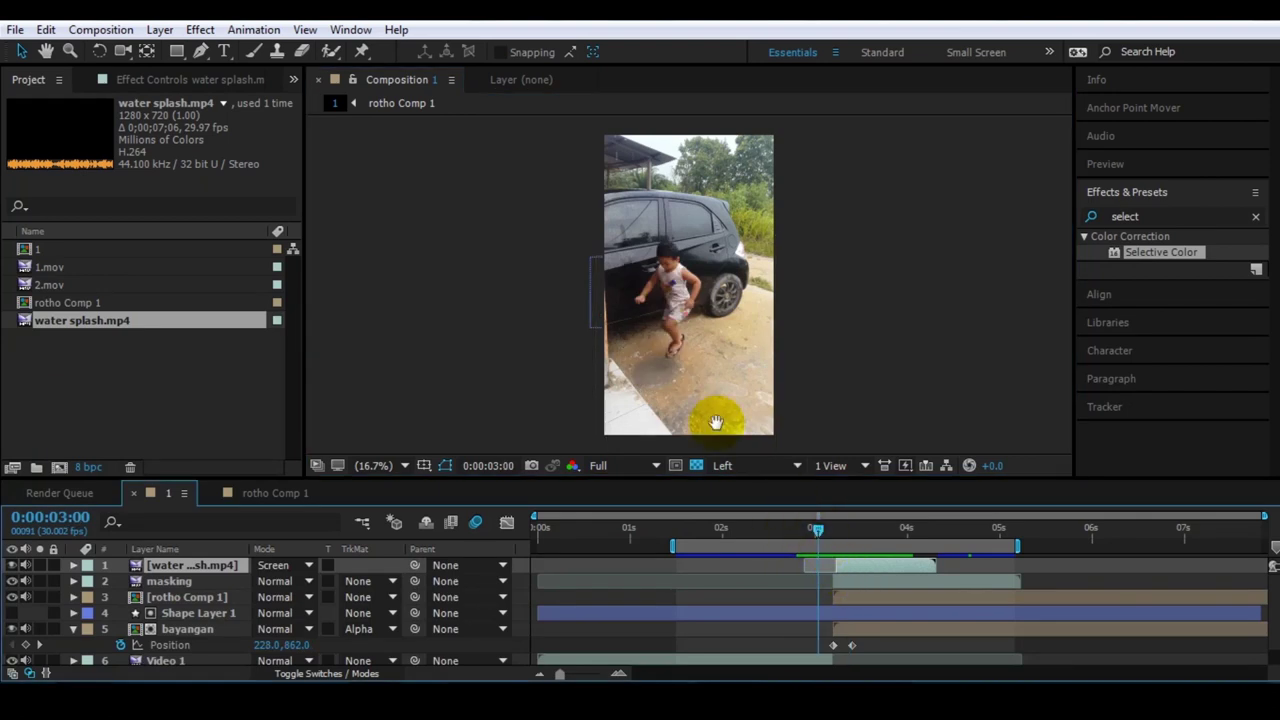